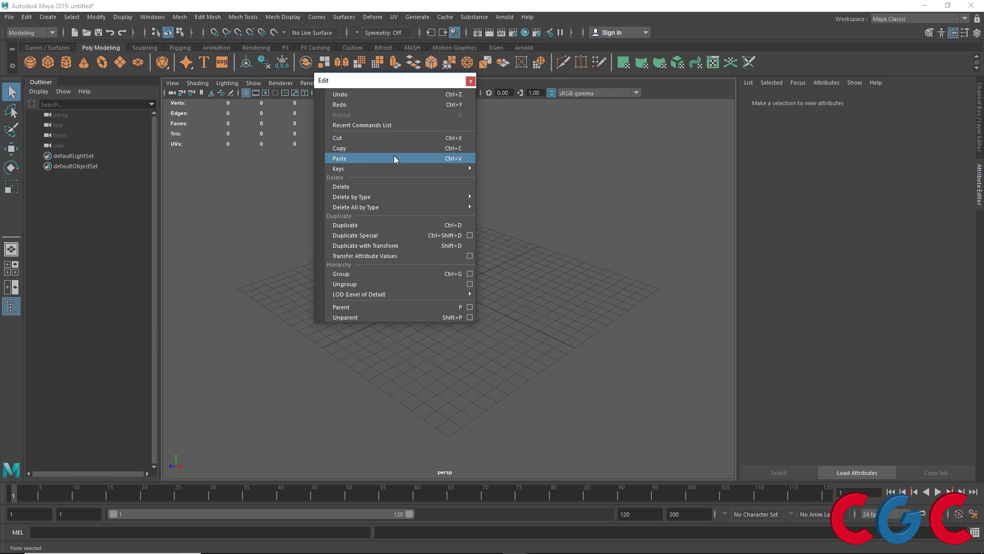
- Detach the Keys command list as a floating window, review its commands and close it
mouse_move(394, 168)
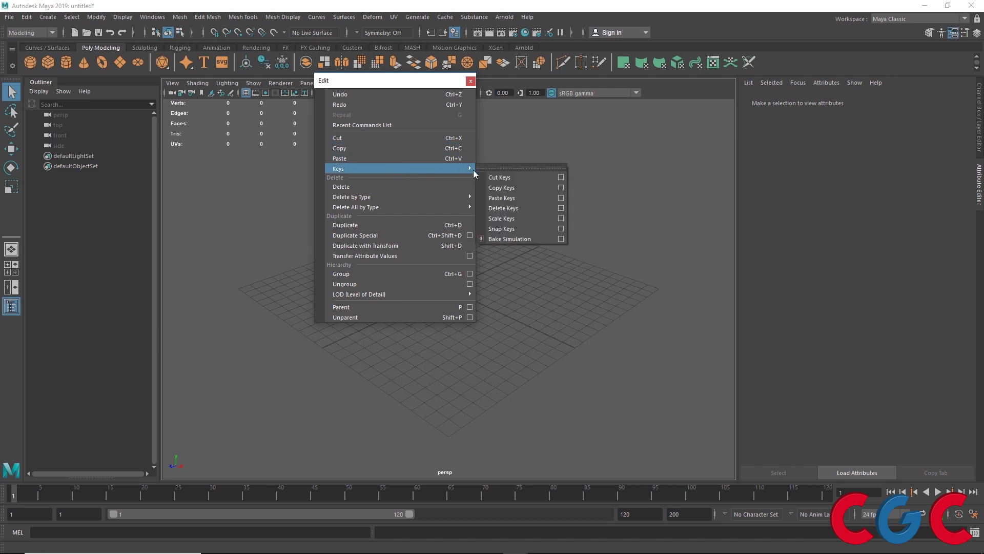
left_click(487, 167)
left_click_drag(511, 169, 512, 123)
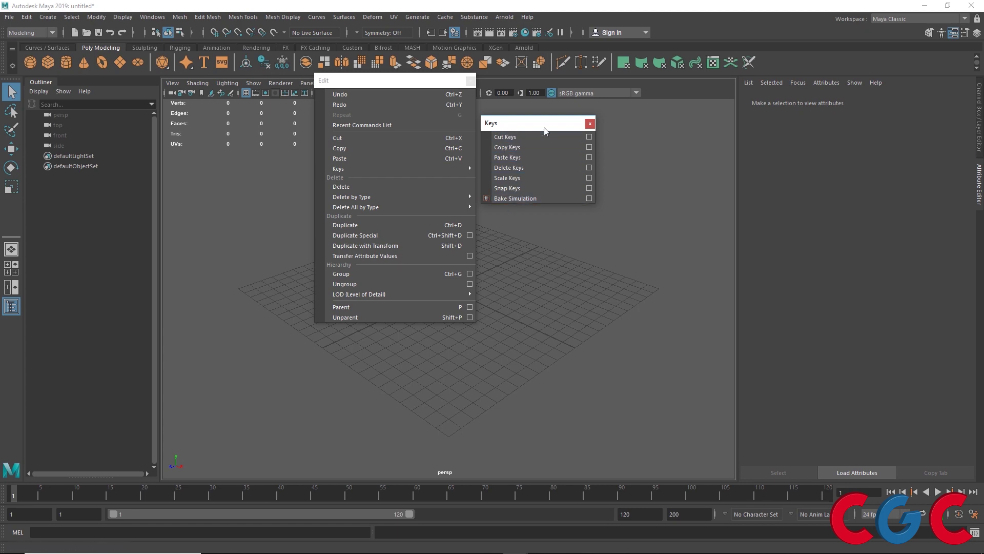
left_click(590, 125)
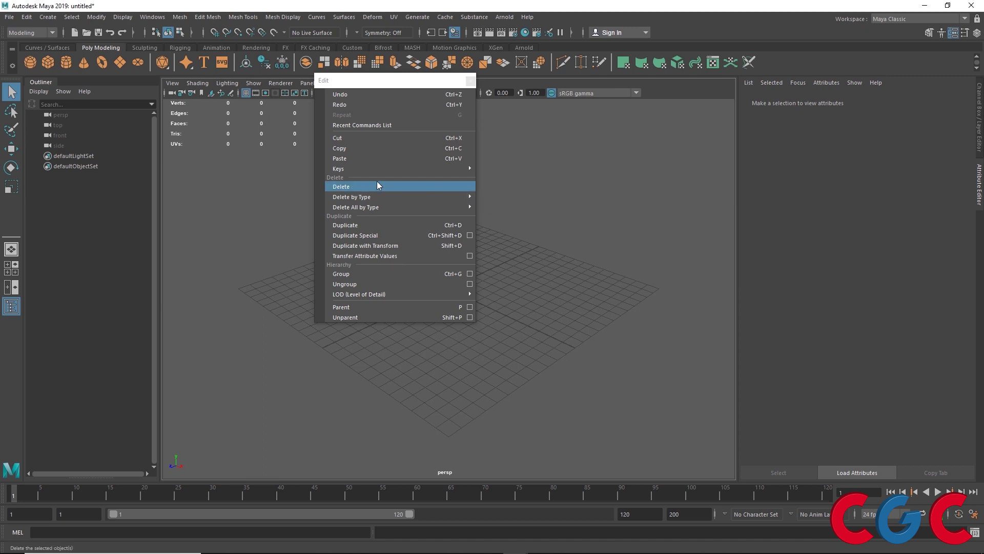
mouse_move(380, 207)
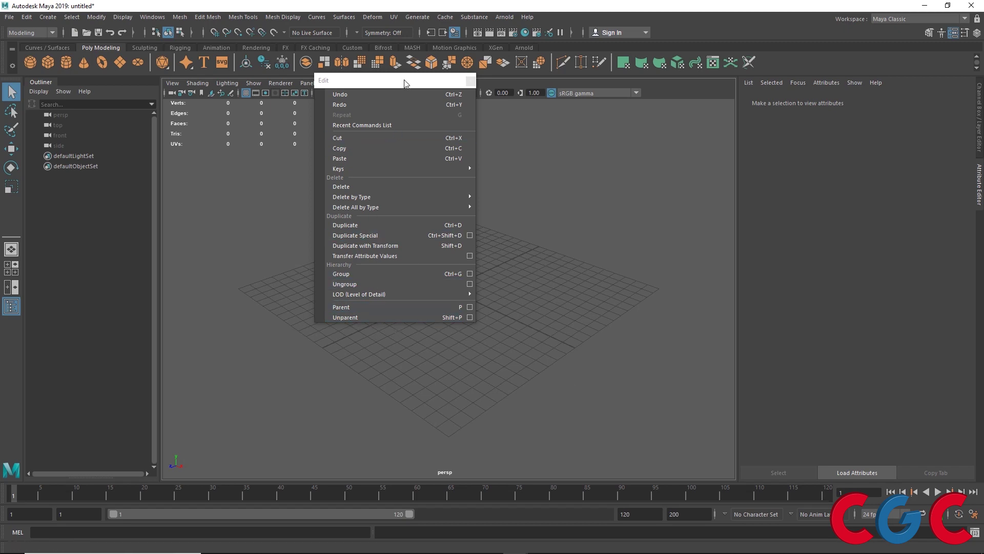
- Create a small polygon sphere near the far corner of the grid and raise it above the grid
left_click_drag(405, 83, 285, 109)
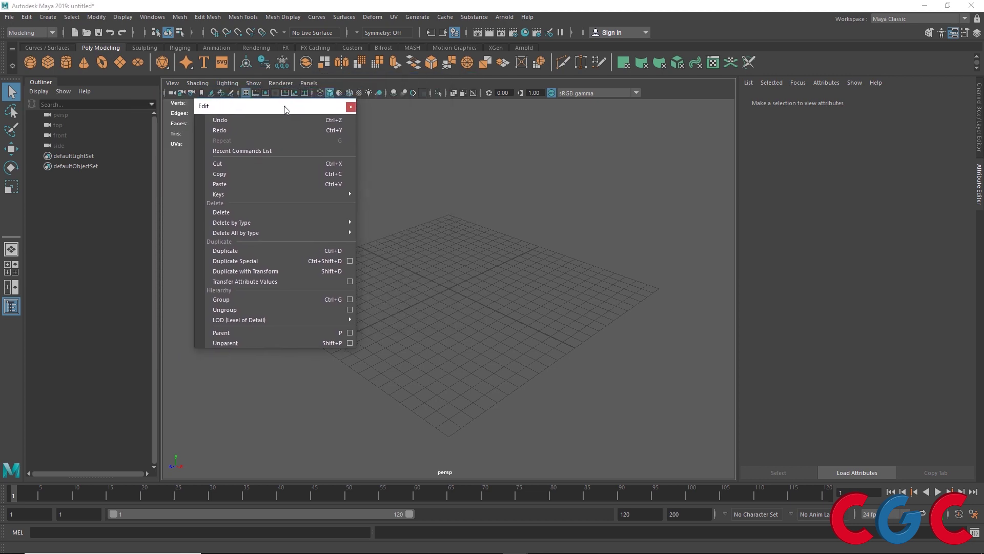
middle_click_drag(424, 230, 486, 217, "alt")
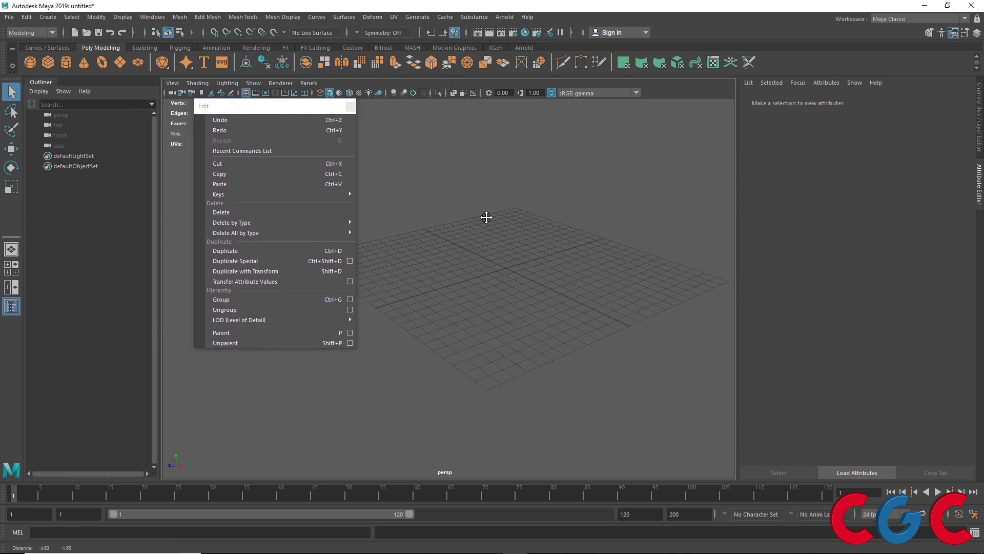
left_click(30, 62)
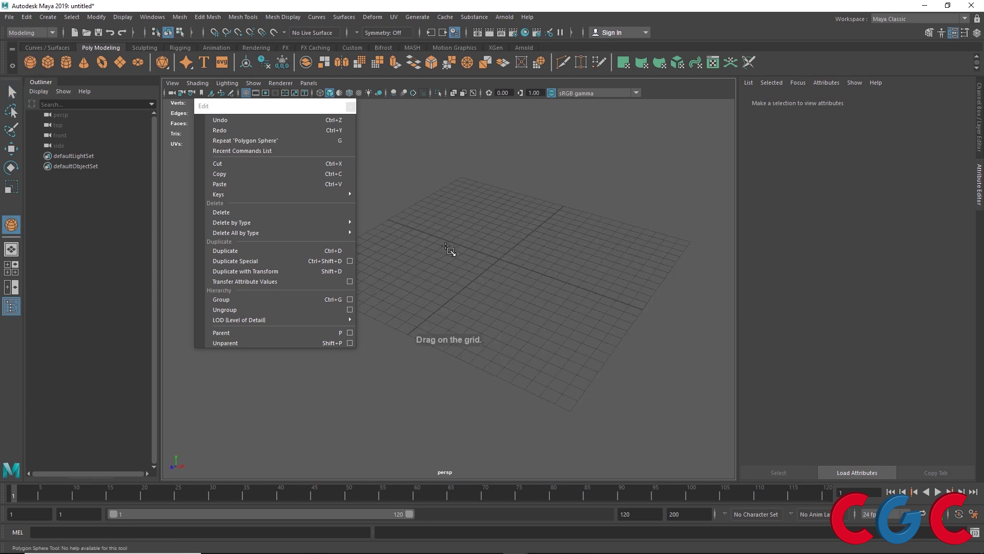
left_click_drag(421, 224, 436, 228)
key("w")
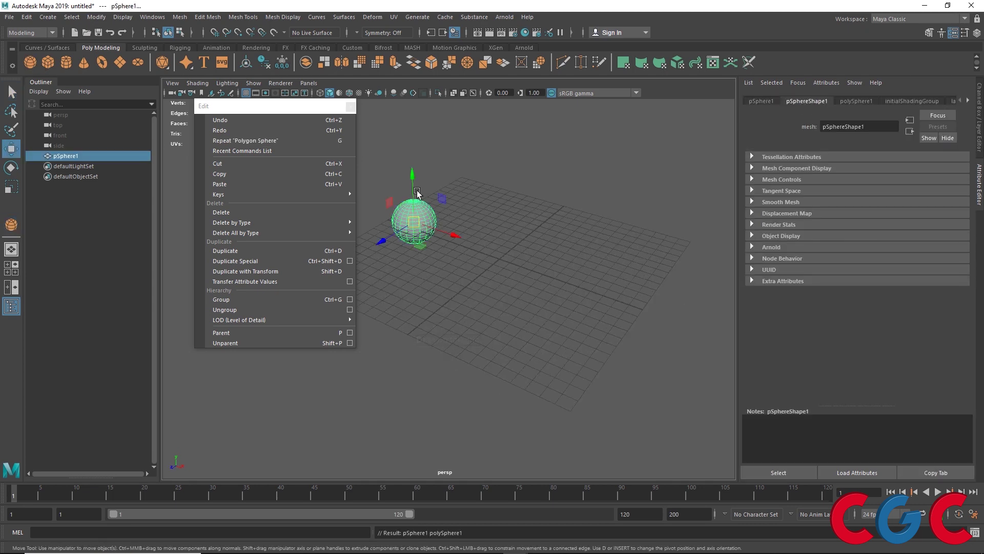
left_click_drag(418, 175, 419, 147)
- Duplicate the sphere, offset the copy along X, and use Duplicate with Transform three times to make a row of five spheres
key("ctrl+d")
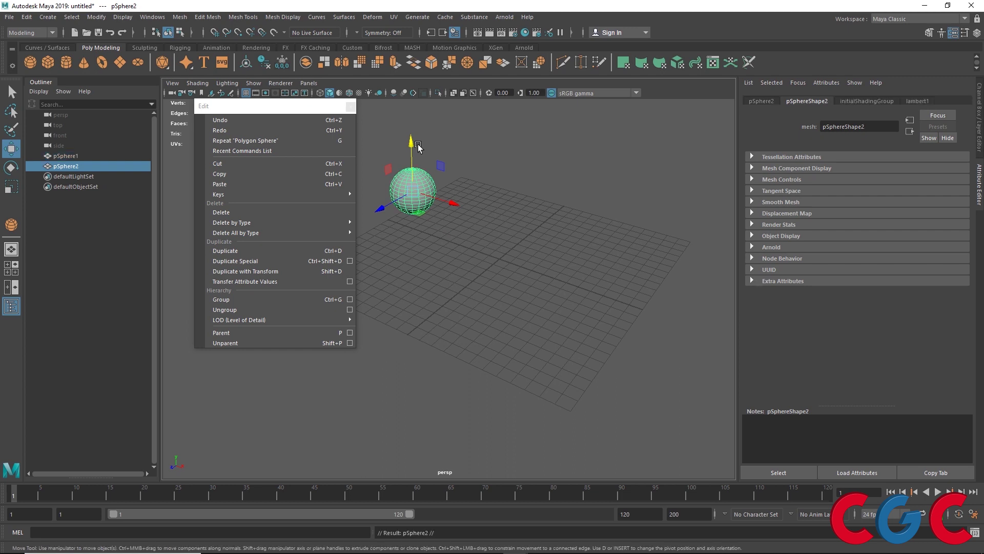
left_click_drag(453, 203, 508, 226)
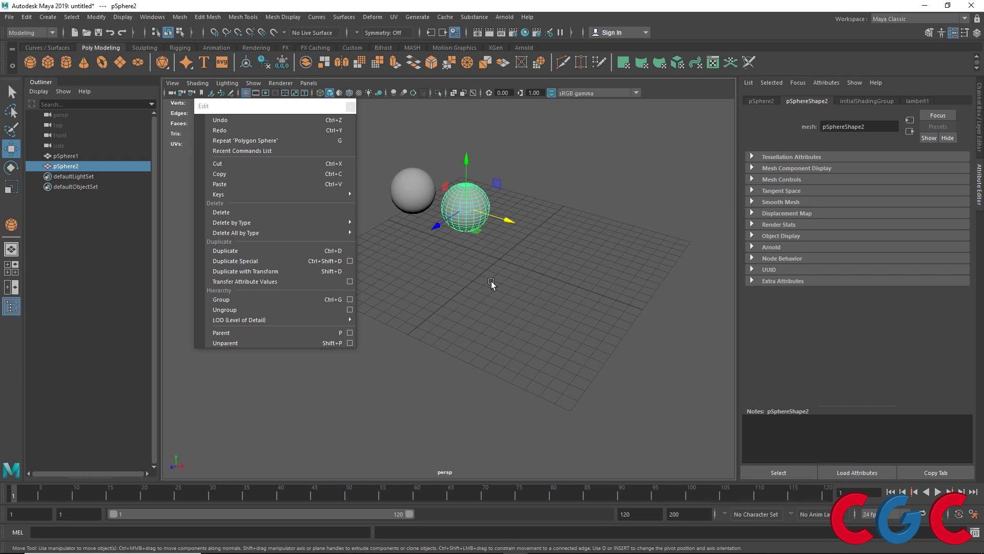
key("shift+d")
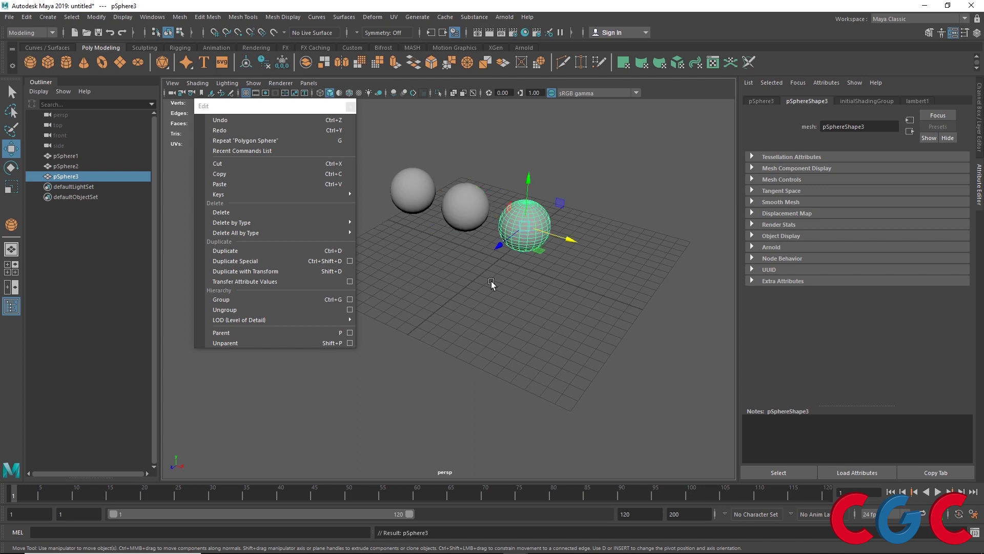
key("shift+d")
key("shift+d")
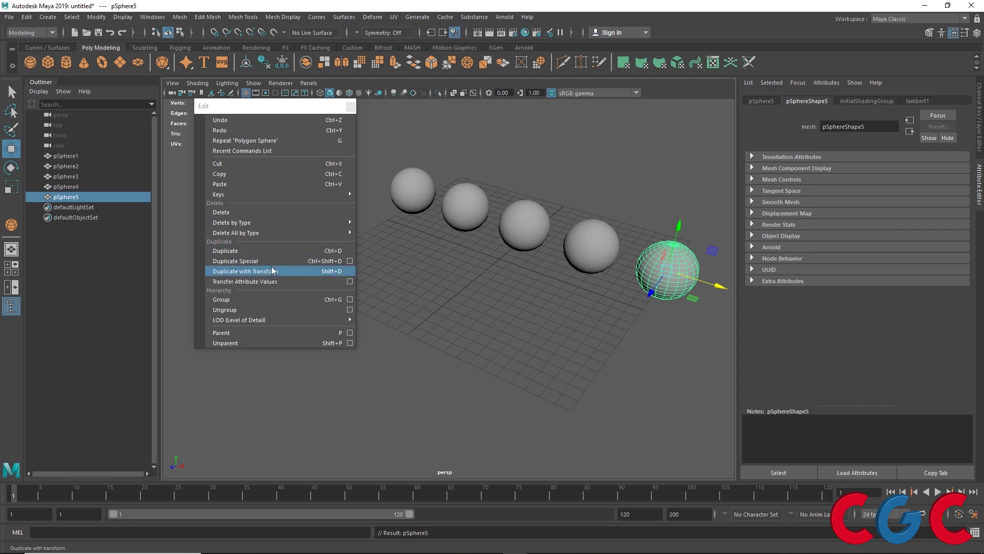
- Create a tall polygon cube near the middle of the grid and raise it above the row of spheres
left_click_drag(518, 387, 490, 310, "alt")
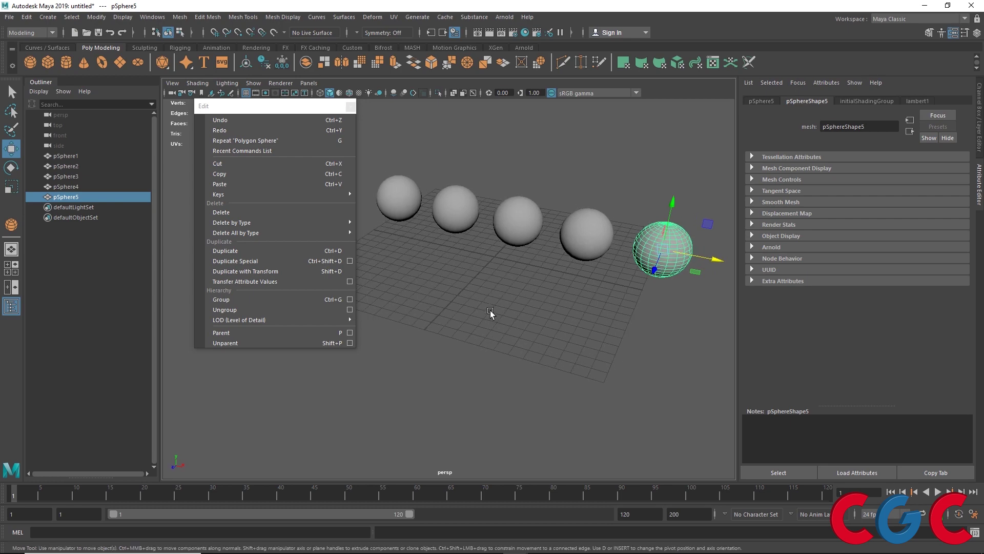
scroll(491, 309, "up", 2)
middle_click_drag(490, 309, 481, 360, "alt")
left_click(48, 62)
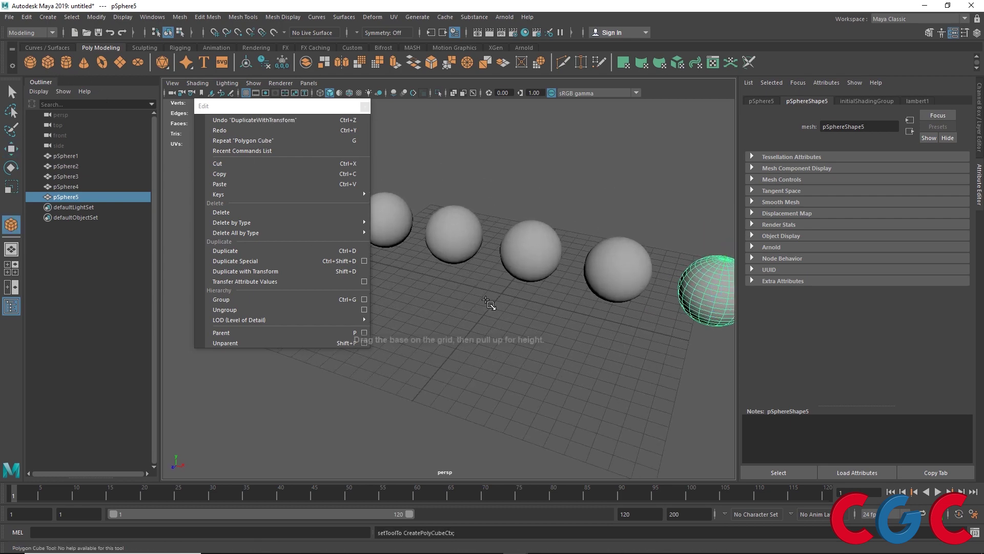
left_click_drag(499, 301, 547, 386)
left_click_drag(547, 385, 549, 227)
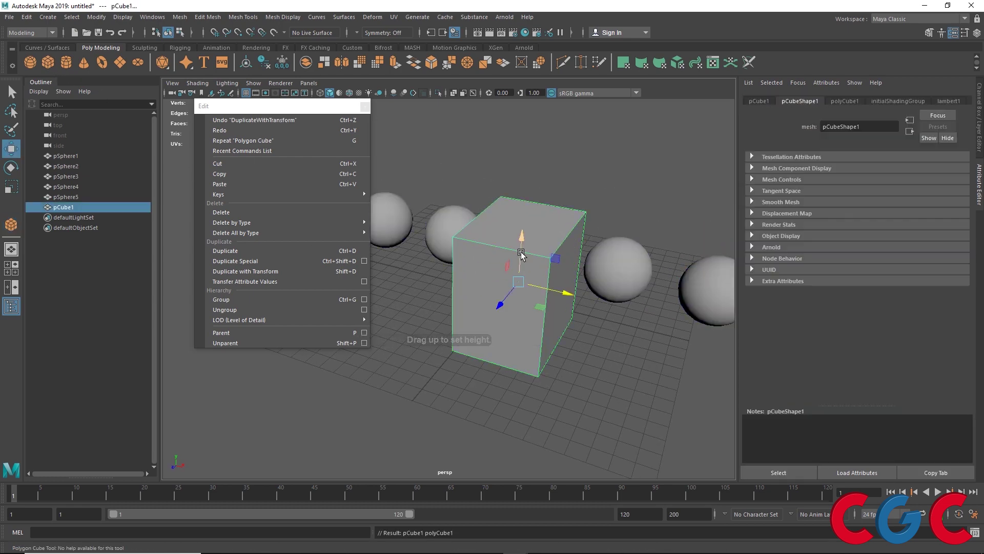
scroll(524, 256, "down", 3)
left_click_drag(549, 321, 465, 197, "alt")
left_click_drag(461, 249, 484, 252, "alt")
middle_click_drag(475, 255, 488, 306, "alt")
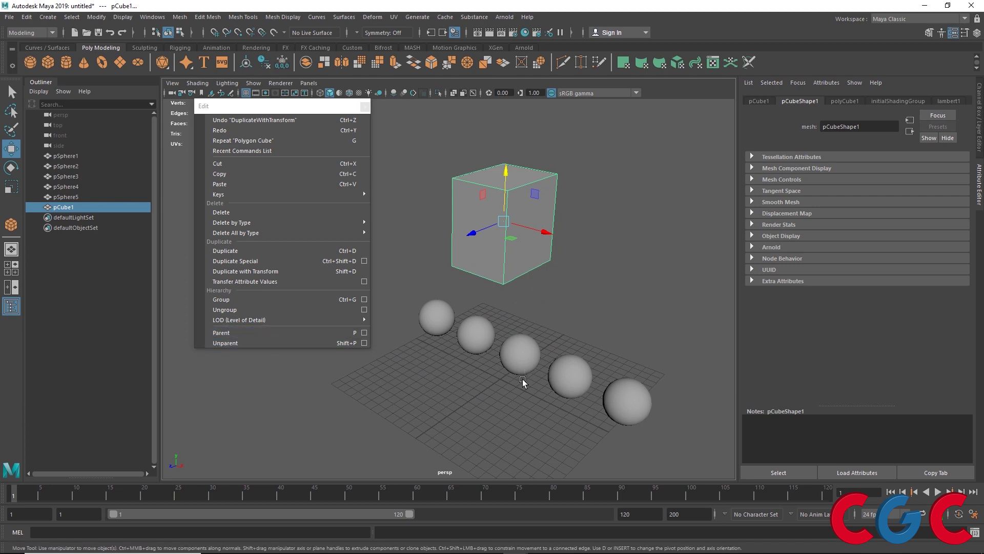
- Parent the first sphere in the row to the cube
left_click_drag(523, 382, 551, 242, "alt")
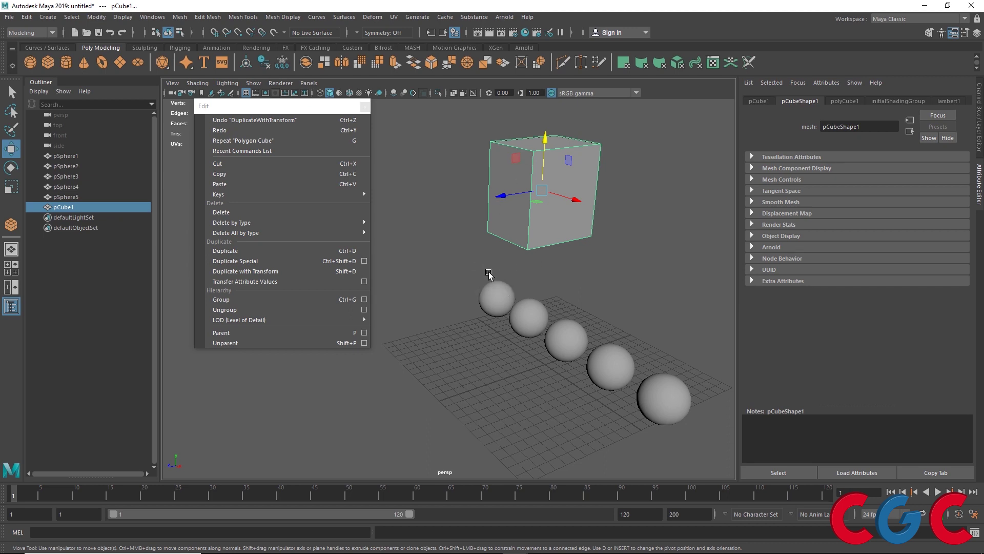
left_click_drag(475, 352, 559, 382, "alt")
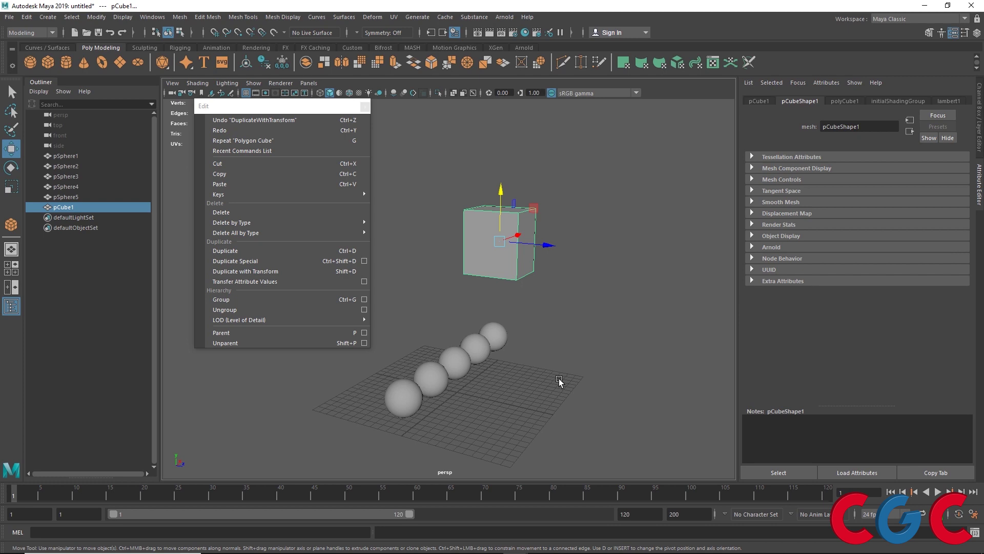
mouse_move(559, 379)
left_mouse_down("alt")
mouse_move(542, 384)
mouse_move(550, 379)
left_mouse_up("alt")
middle_click_drag(487, 318, 550, 270, "alt")
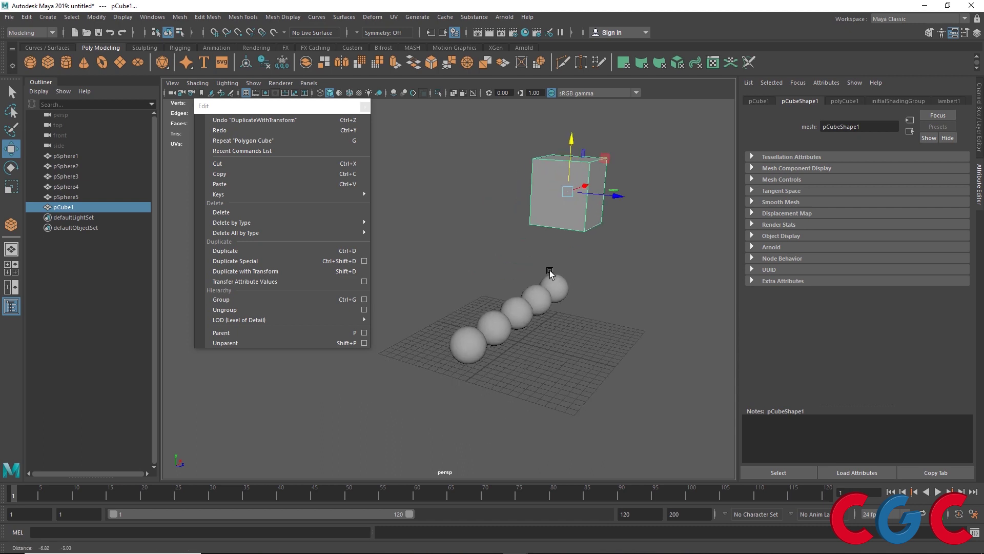
left_click_drag(472, 337, 535, 350, "alt")
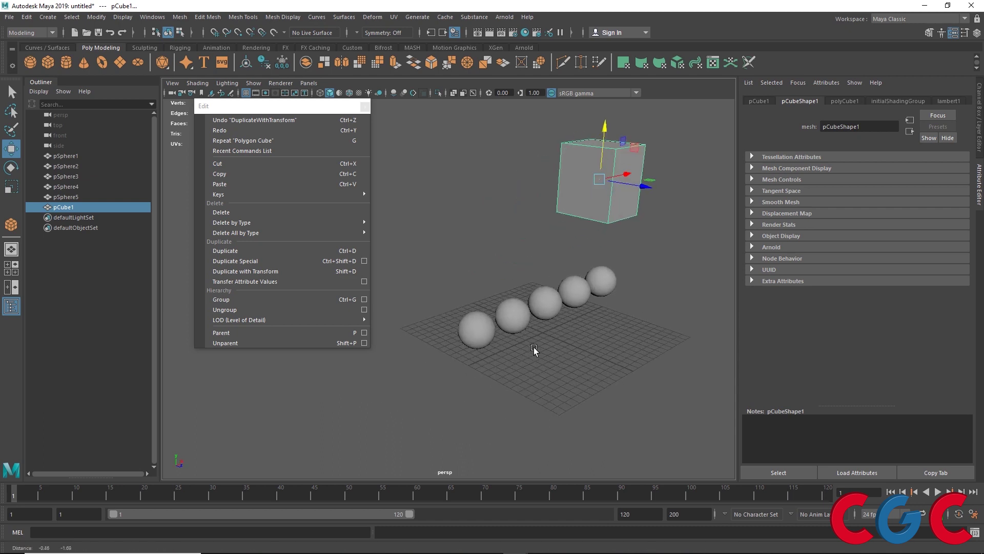
left_click(480, 329)
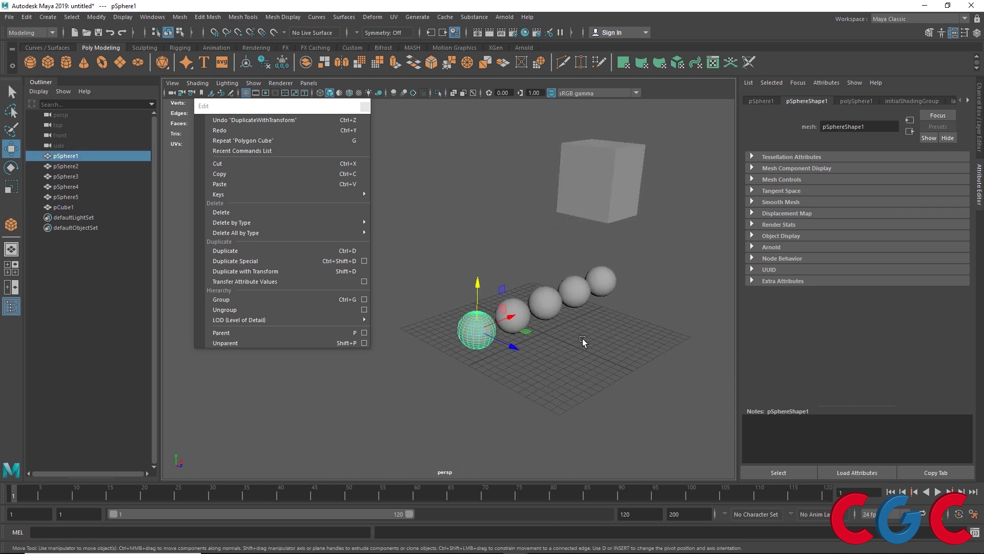
middle_click_drag(584, 342, 572, 386, "alt")
left_click(586, 236, "shift")
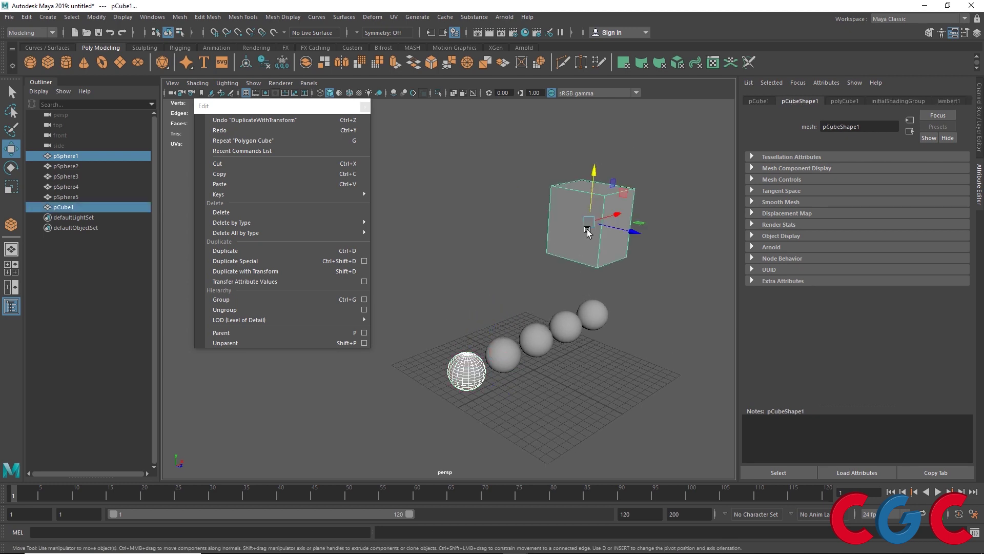
key("p")
- Move the cube upward to test the parent relationship, and undo the move
left_click_drag(575, 352, 579, 351, "alt")
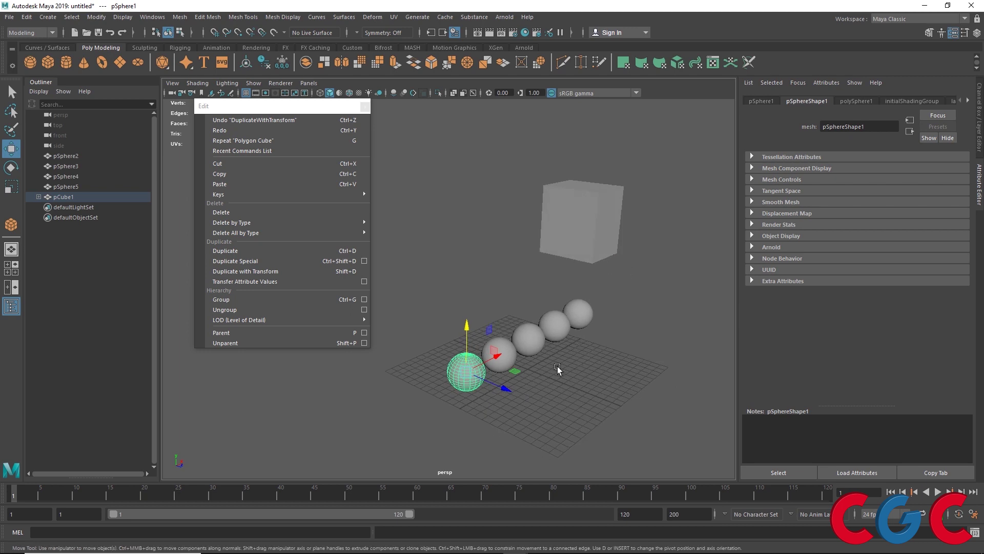
middle_click_drag(558, 368, 591, 370, "alt")
left_click(623, 225)
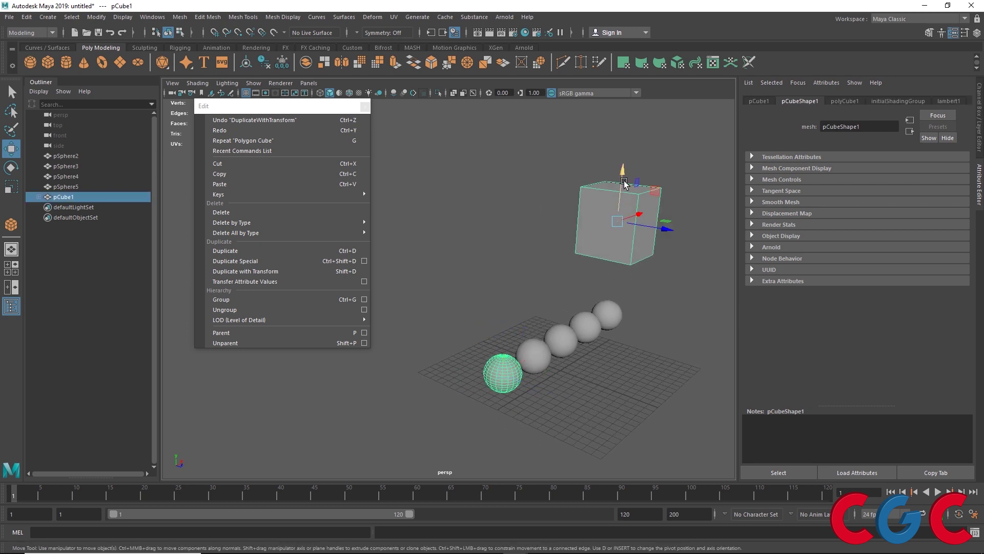
left_click_drag(624, 182, 629, 131)
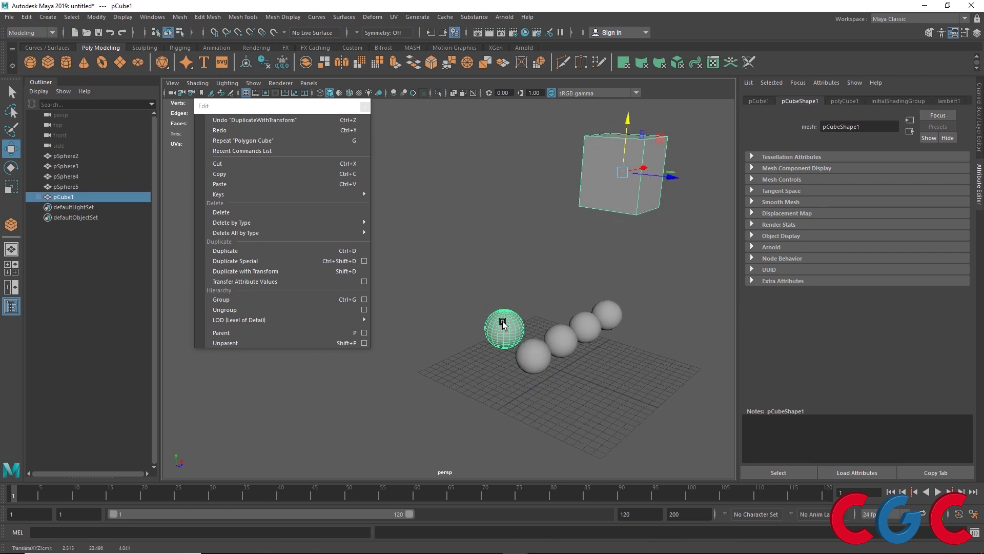
key("ctrl+z")
- Move only the parented sphere along the Z axis, and undo the move
left_click(505, 360)
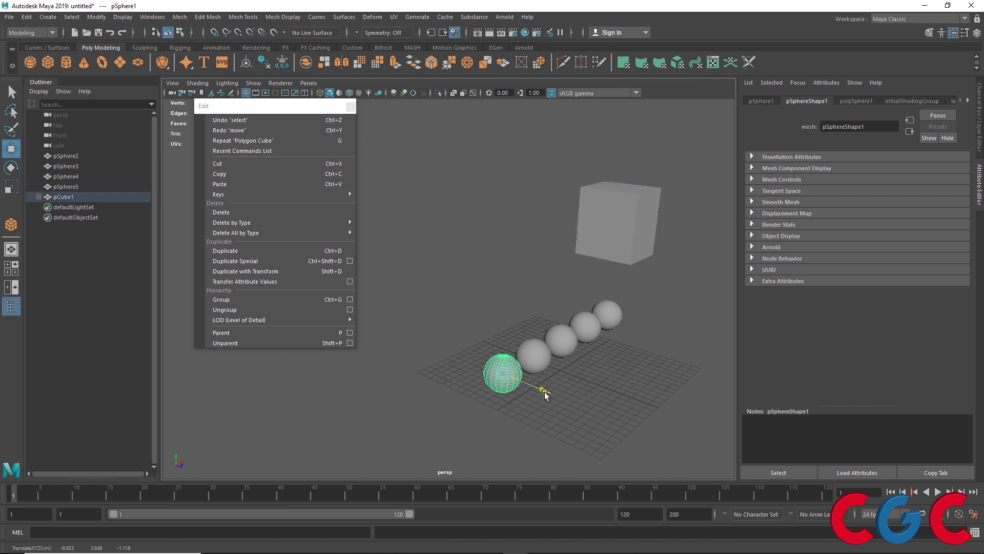
left_click_drag(540, 390, 498, 368)
key("ctrl+z")
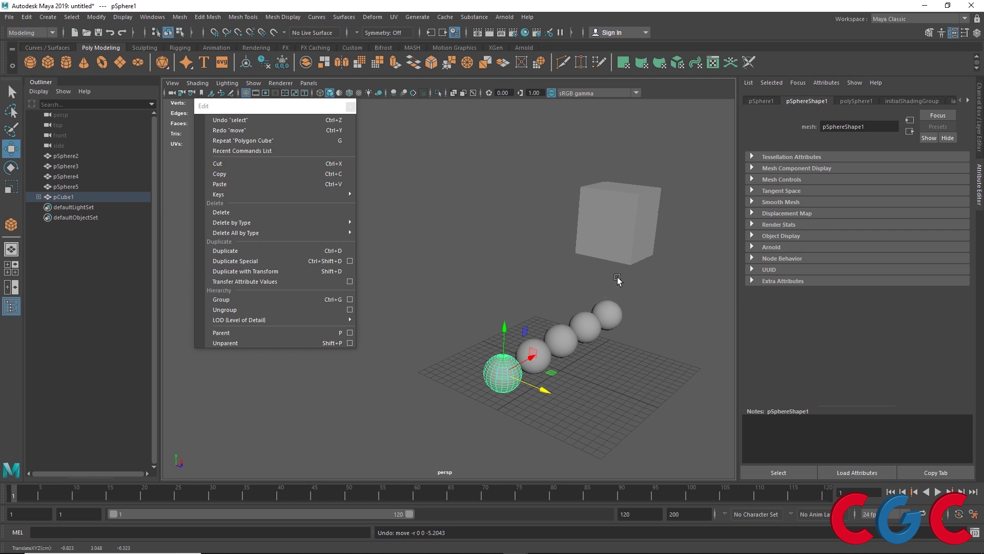
- Parent the remaining four spheres to the cube and select the cube to check its hierarchy
left_click_drag(600, 387, 566, 345, "alt")
left_click_drag(663, 249, 487, 362)
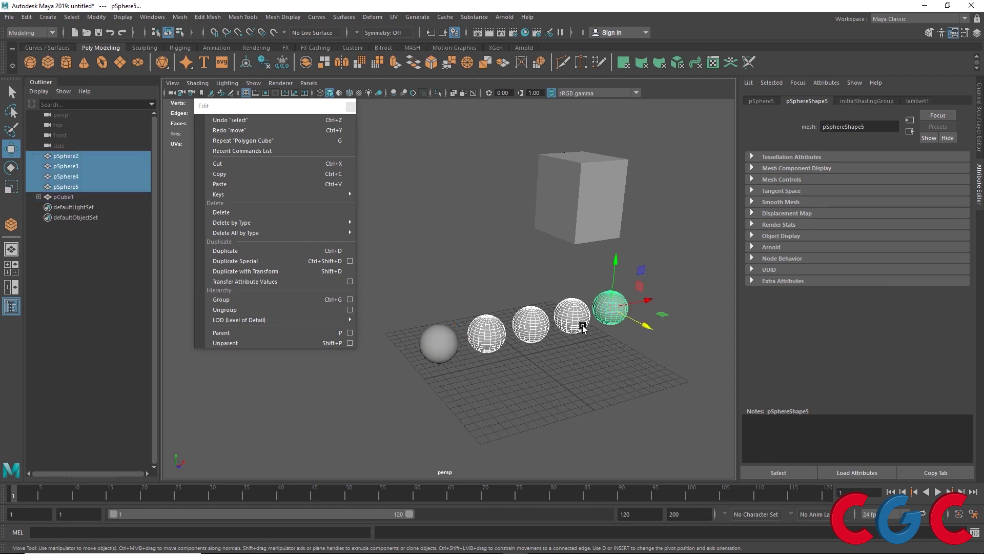
left_click(600, 200, "shift")
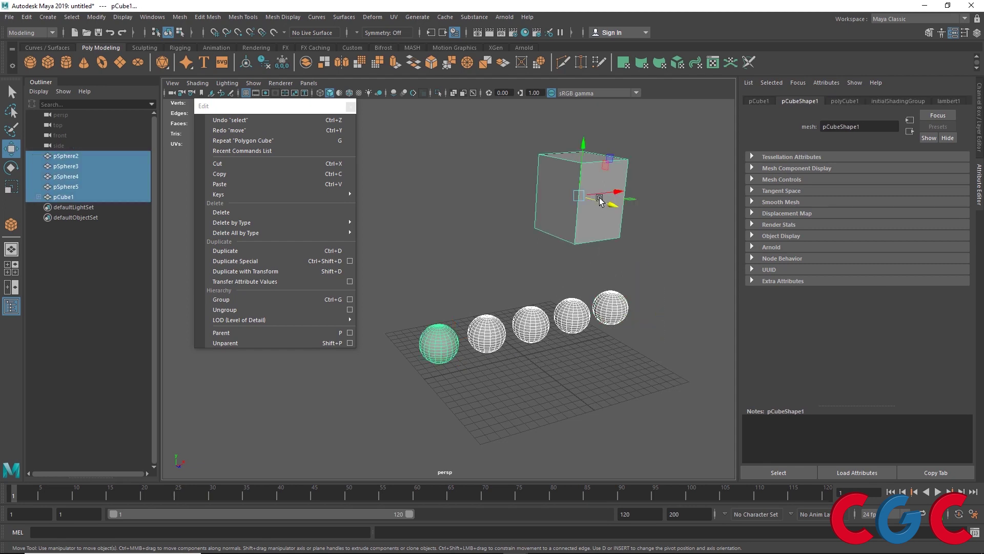
key("p")
left_click(600, 200)
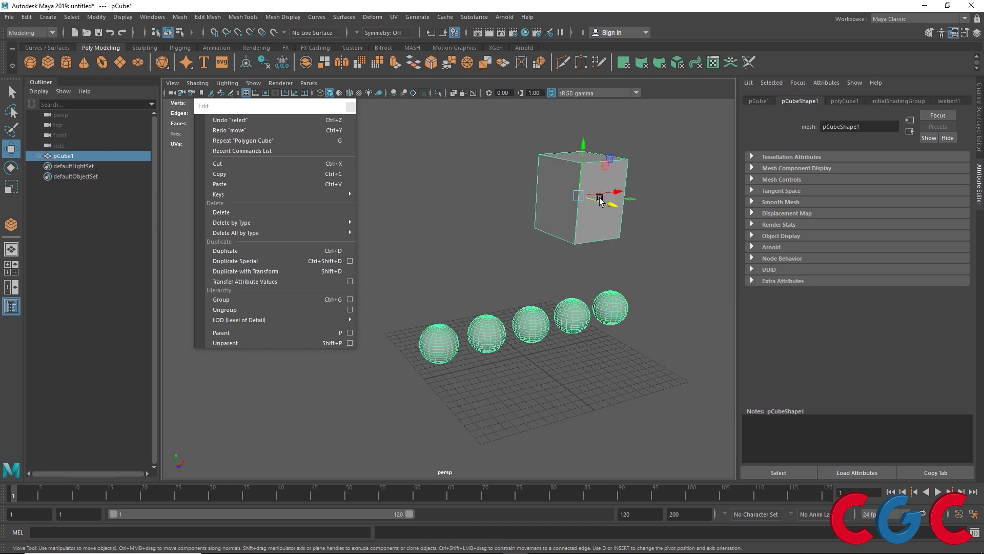
- Move the second to fifth spheres alternately forward and backward along the Z axis to spread them out of line
left_click(611, 307)
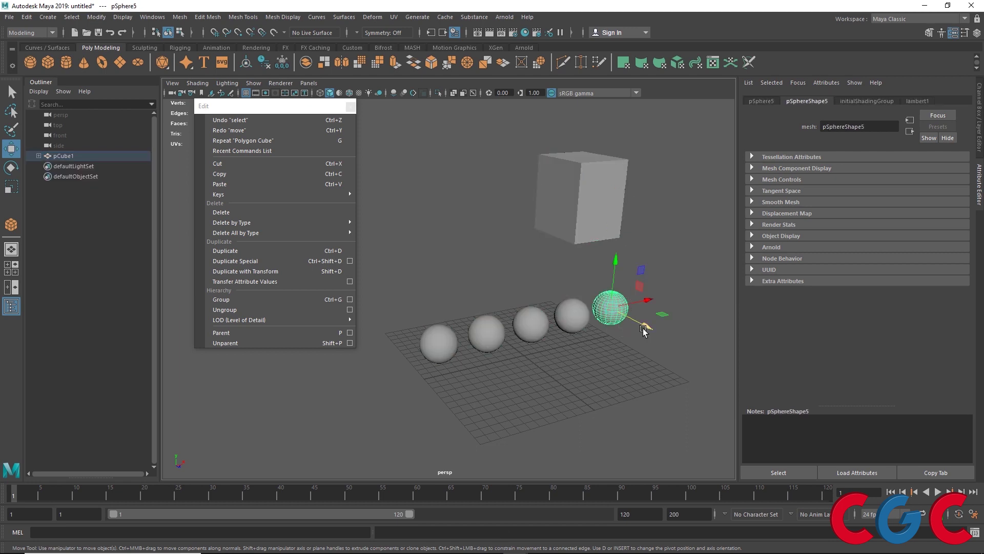
left_click_drag(644, 325, 580, 299)
left_click(579, 317)
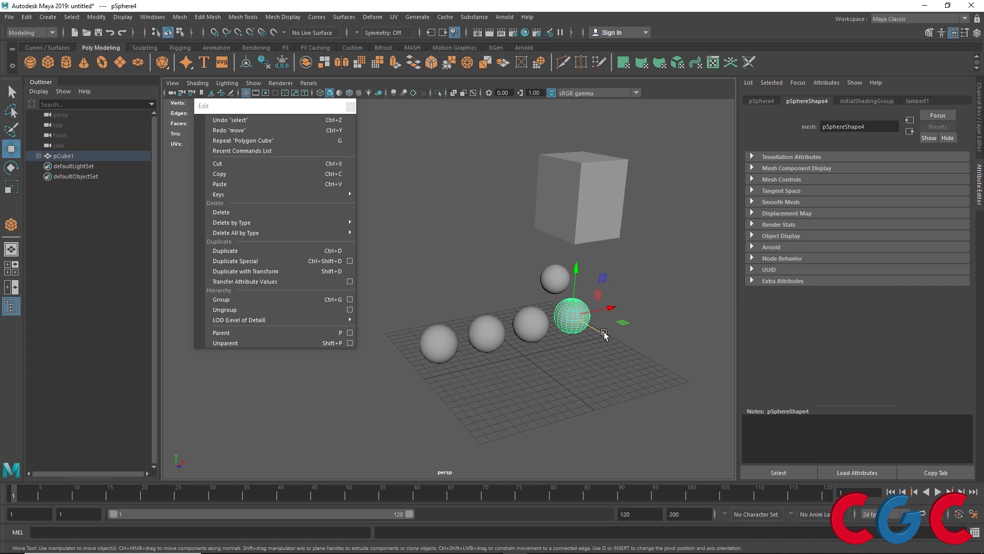
left_click_drag(603, 333, 660, 366)
left_click(529, 321)
left_click_drag(557, 345, 528, 364)
left_click(483, 328)
- Move the cube upward along the Y axis together with its child spheres
left_click(604, 226)
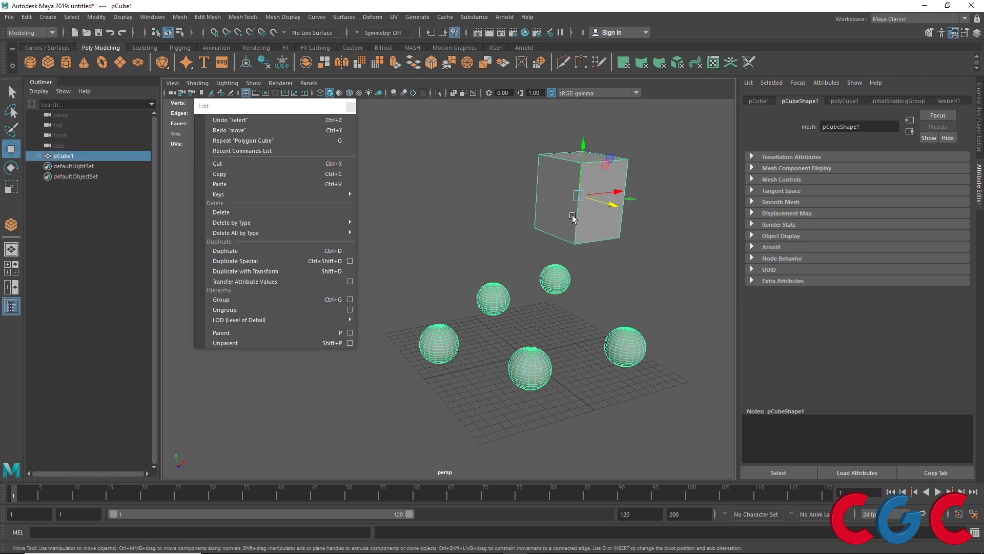
left_click_drag(585, 279, 564, 281, "alt")
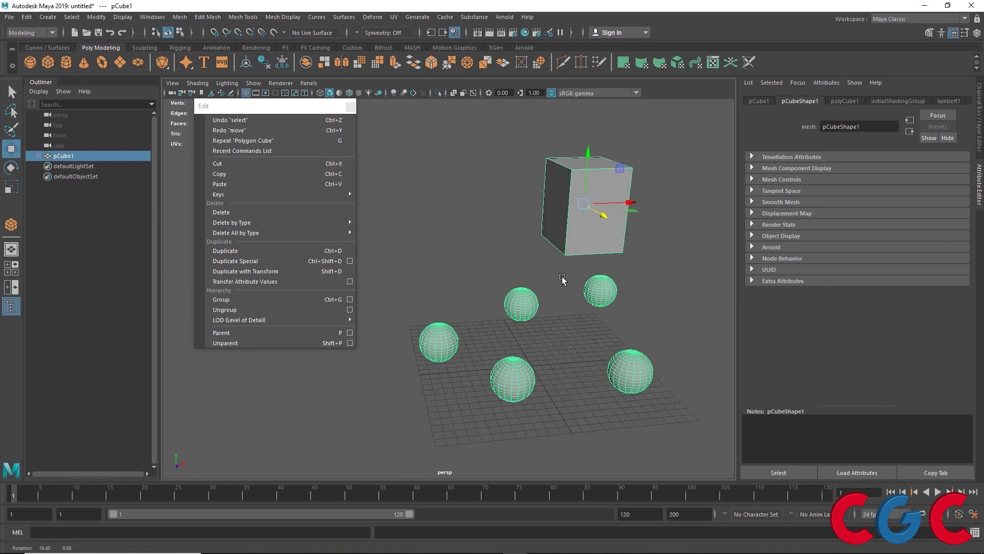
middle_click_drag(602, 247, 524, 239, "alt")
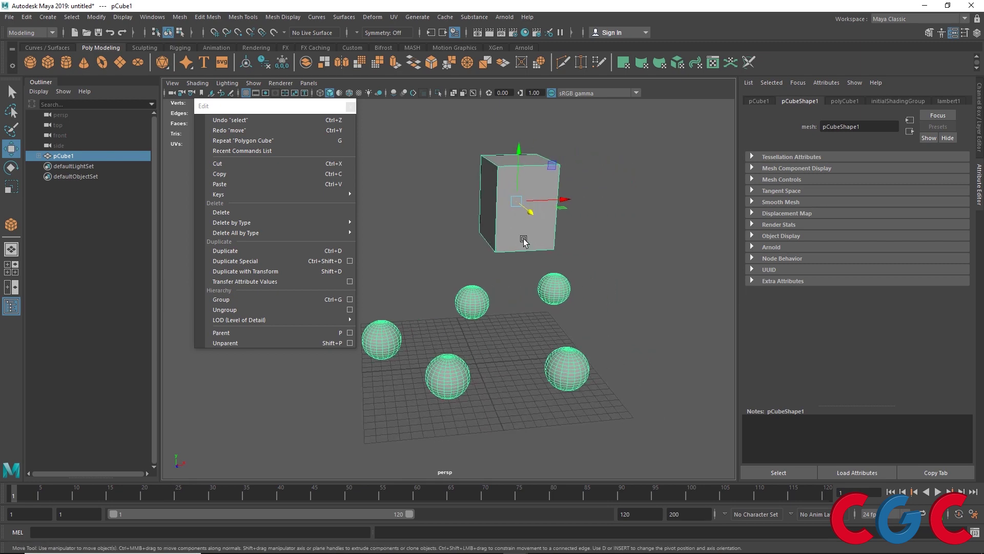
scroll(524, 239, "down", 2)
left_click_drag(504, 177, 518, 131)
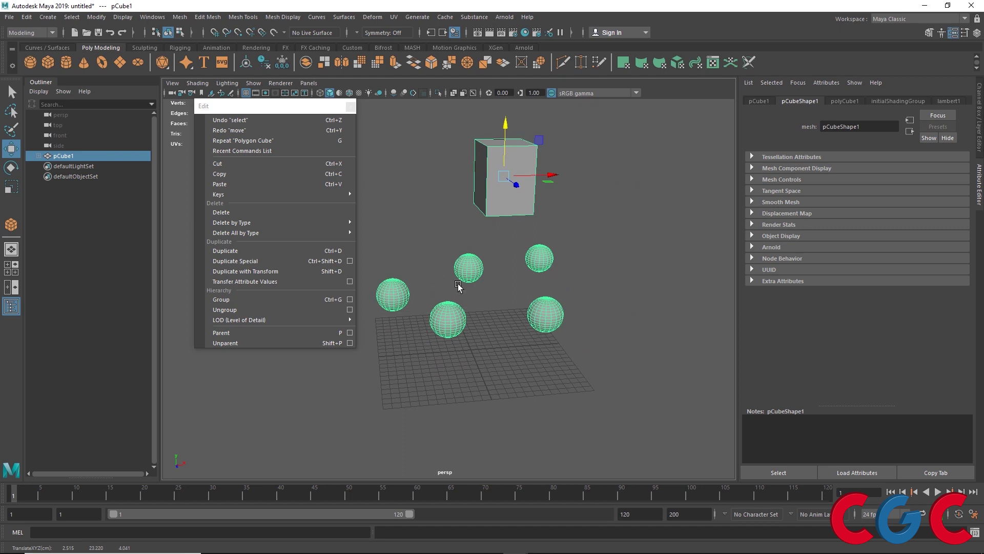
left_click_drag(535, 302, 518, 154, "alt")
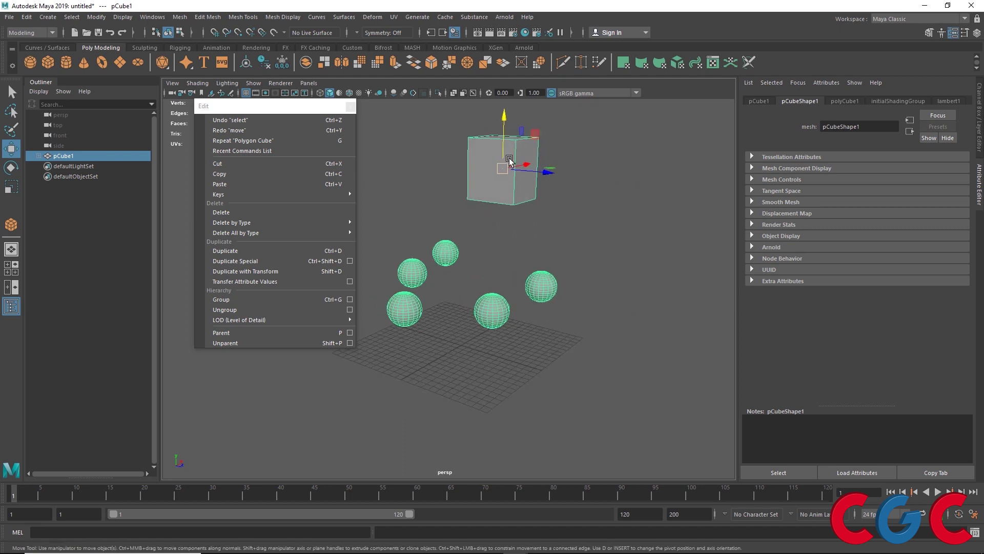
- Review the Parent options, including the parent method and Preserve position, and close them without parenting
left_click(350, 333)
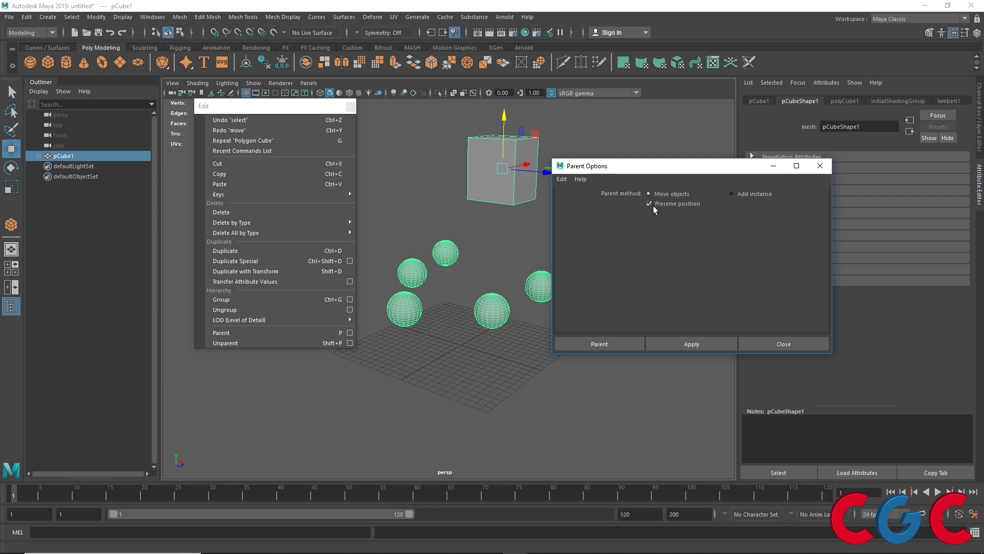
left_click(773, 342)
- Create a polygon sphere near the grid's front edge and a polygon cone beside the grid
middle_click_drag(536, 413, 567, 367, "alt")
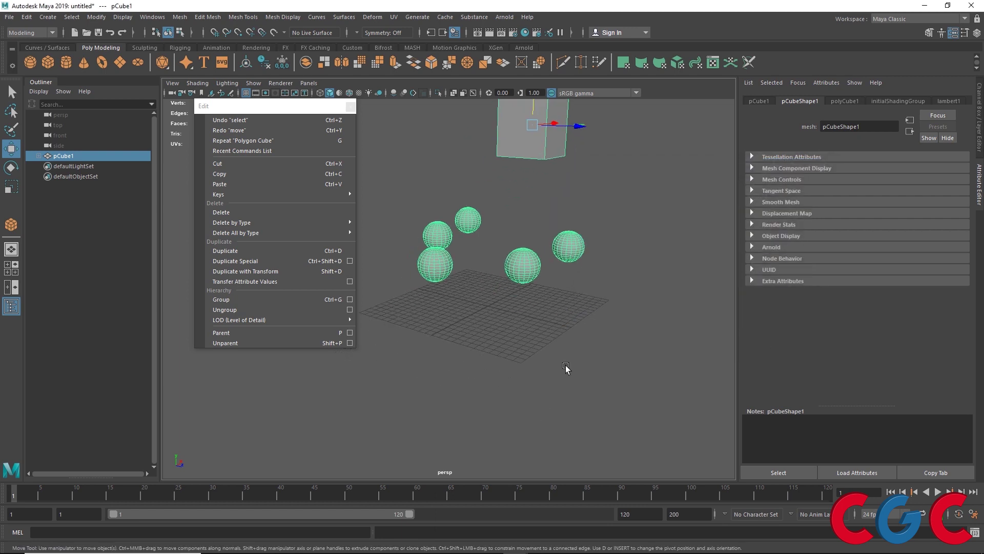
left_click(30, 62)
left_click_drag(460, 360, 490, 360)
left_click(83, 62)
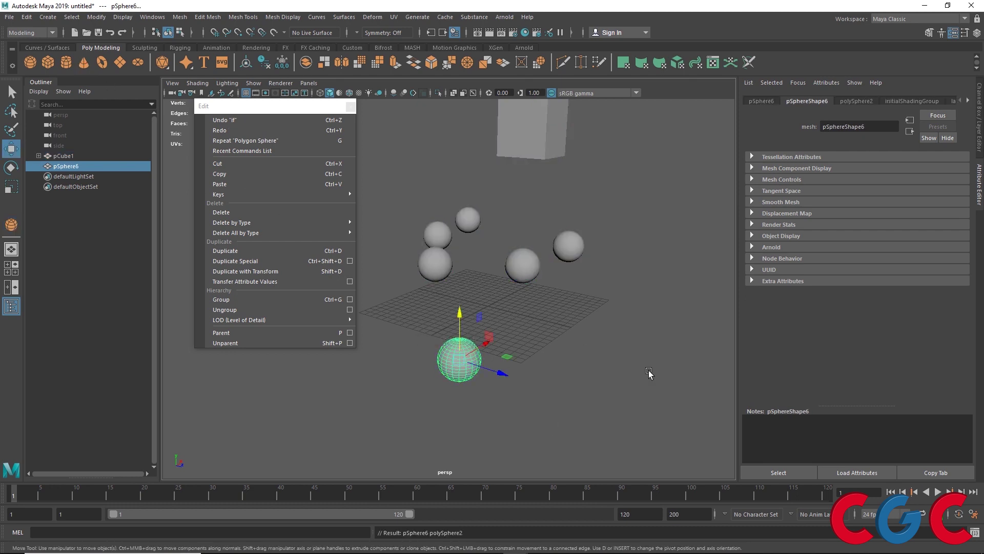
left_click_drag(630, 319, 657, 331)
left_click_drag(657, 331, 647, 240)
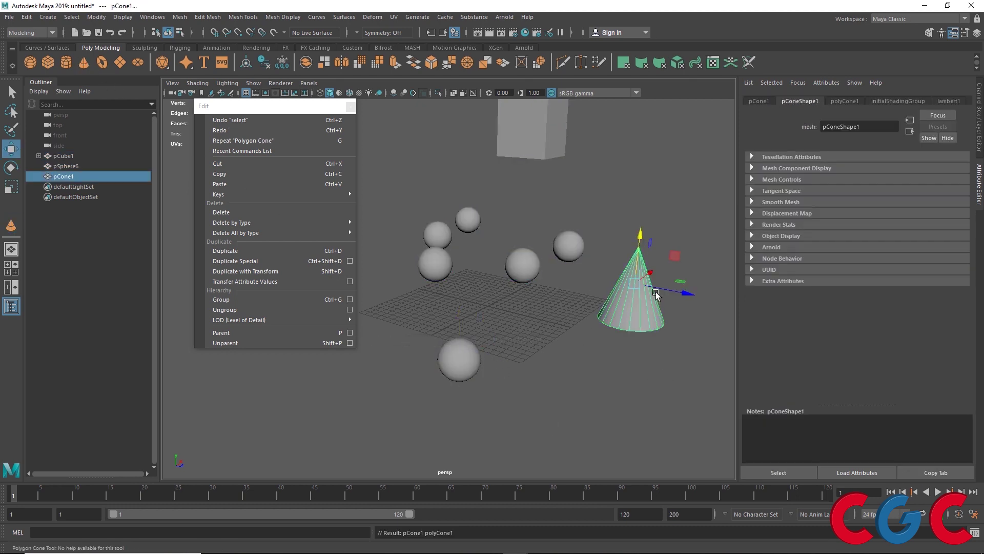
- Parent the new sphere to the cone with Preserve position disabled
left_click_drag(518, 328, 444, 391)
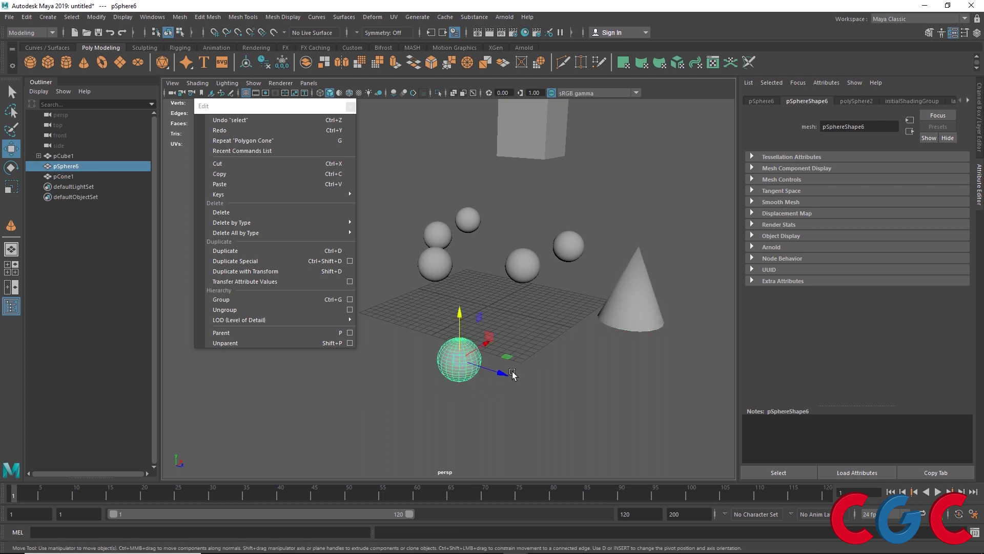
left_click(645, 305, "shift")
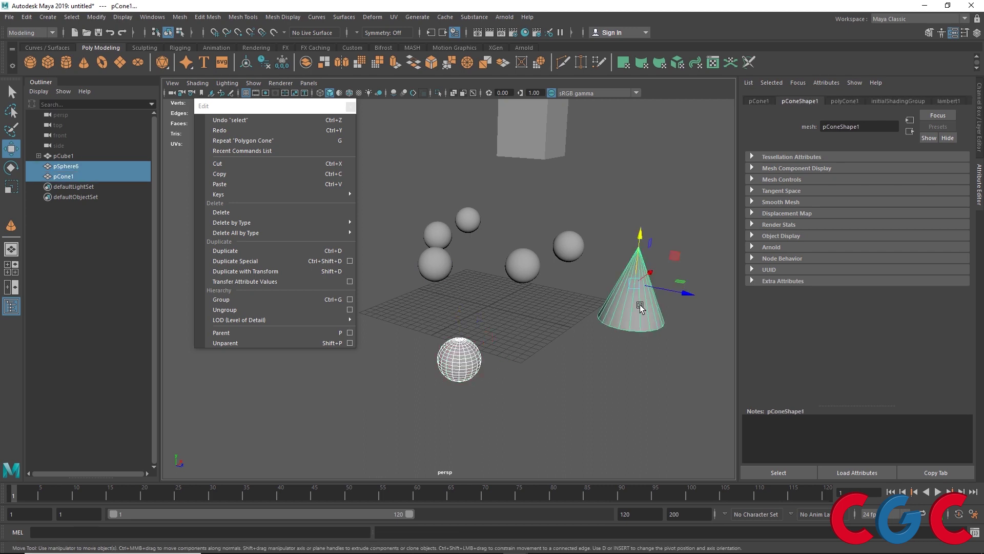
left_click(350, 333)
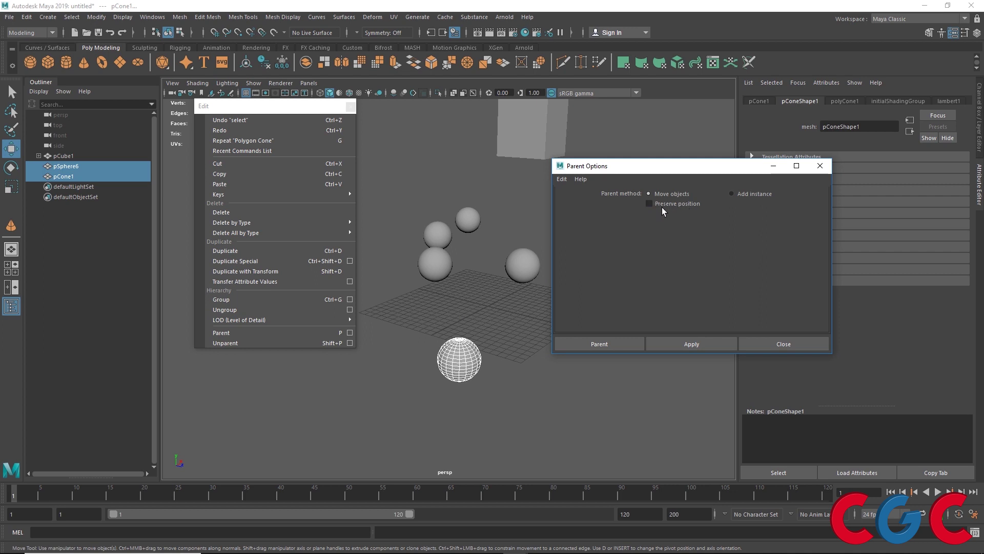
left_click(682, 345)
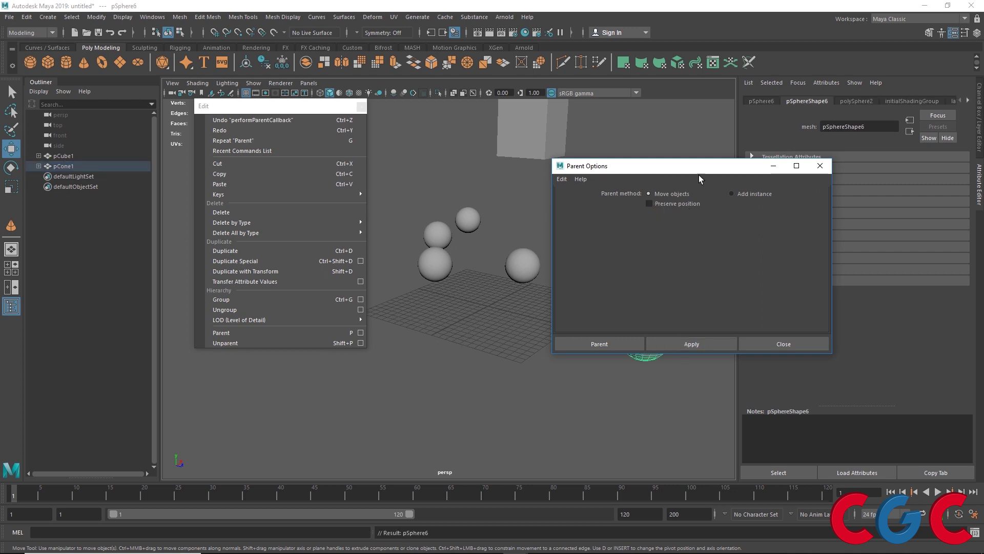
- Examine where the child sphere sits relative to the cone, and close the Parent options
left_click_drag(700, 167, 370, 419)
left_click_drag(608, 380, 505, 418, "alt")
middle_click_drag(591, 390, 584, 299, "alt")
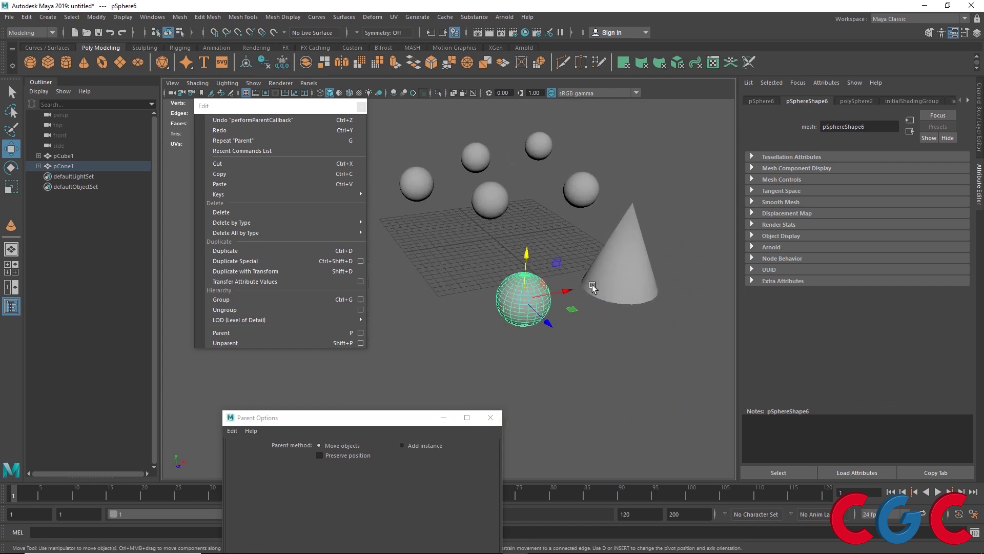
left_click_drag(385, 424, 446, 317)
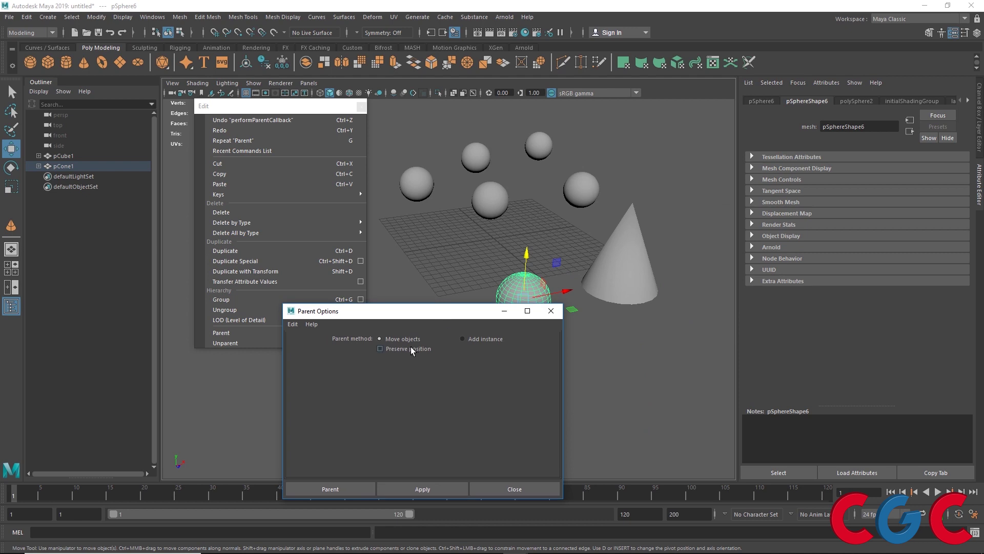
left_click(515, 488)
middle_click_drag(538, 378, 559, 342, "alt")
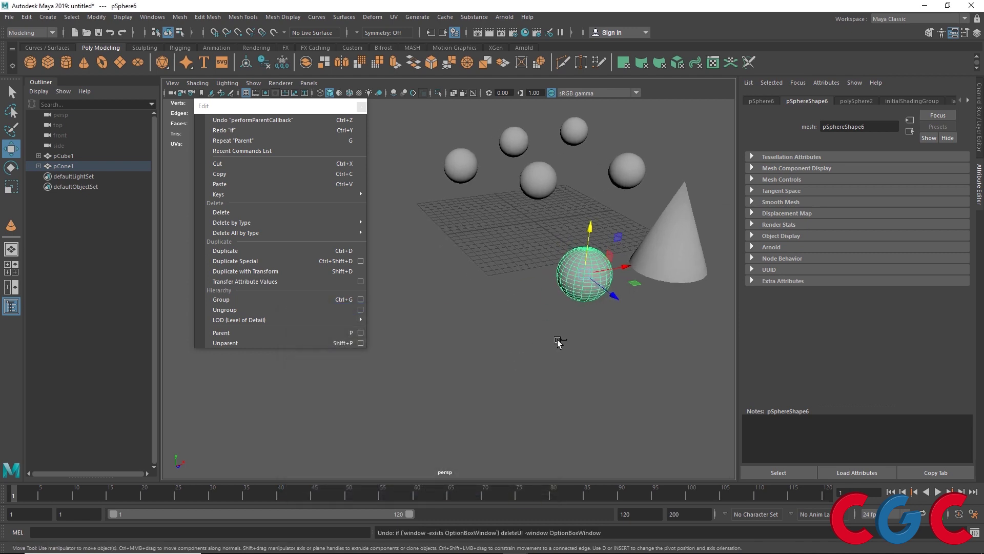
- Undo the parenting and parent the new sphere to the cone again with Preserve position enabled
key("ctrl+z")
left_click(359, 334)
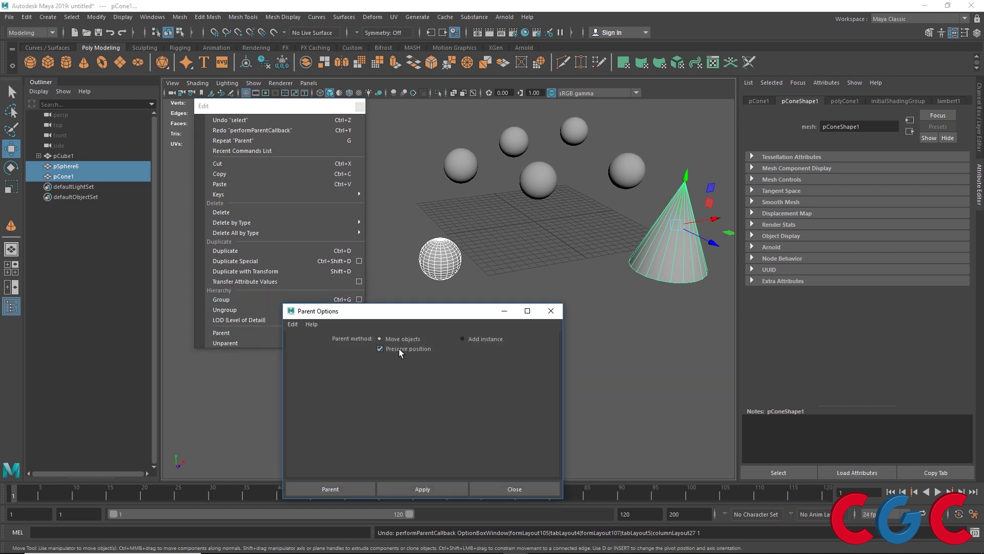
left_click(453, 488)
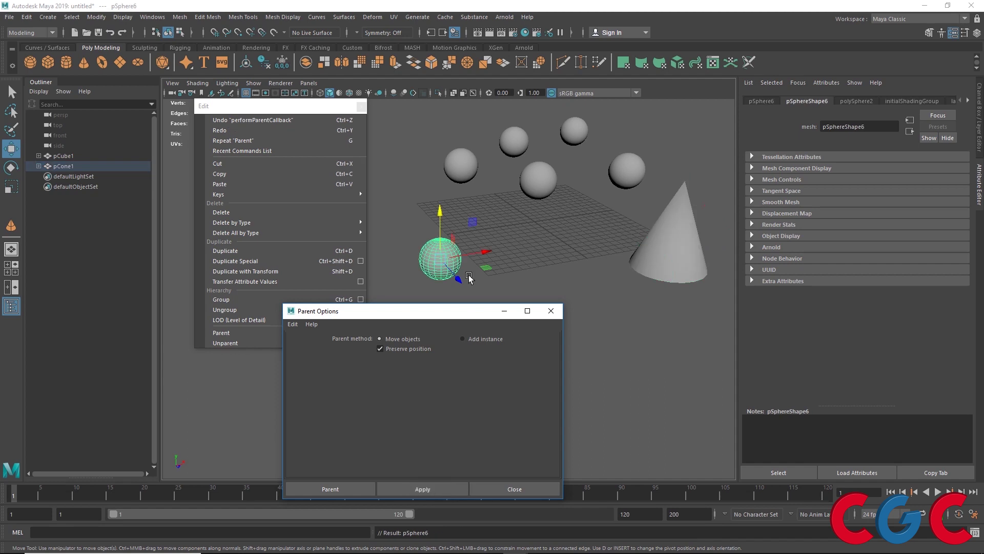
- Move the cone upward to test the parenting, undo the move and close the Parent options
left_click(683, 231)
left_click_drag(686, 179, 688, 137)
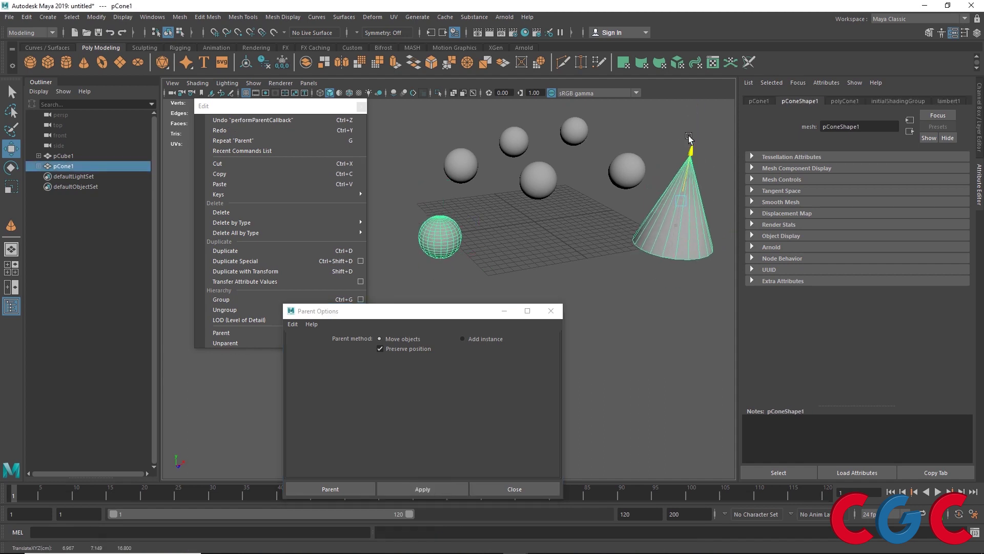
key("ctrl+z")
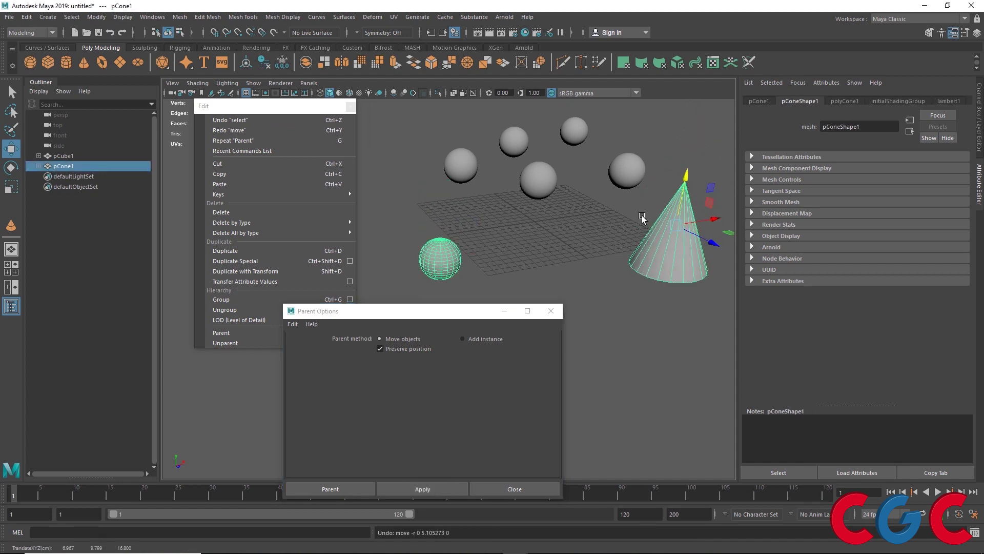
left_click(549, 314)
- Try to unparent with only the parent cone selected
middle_click_drag(658, 246, 648, 222, "alt")
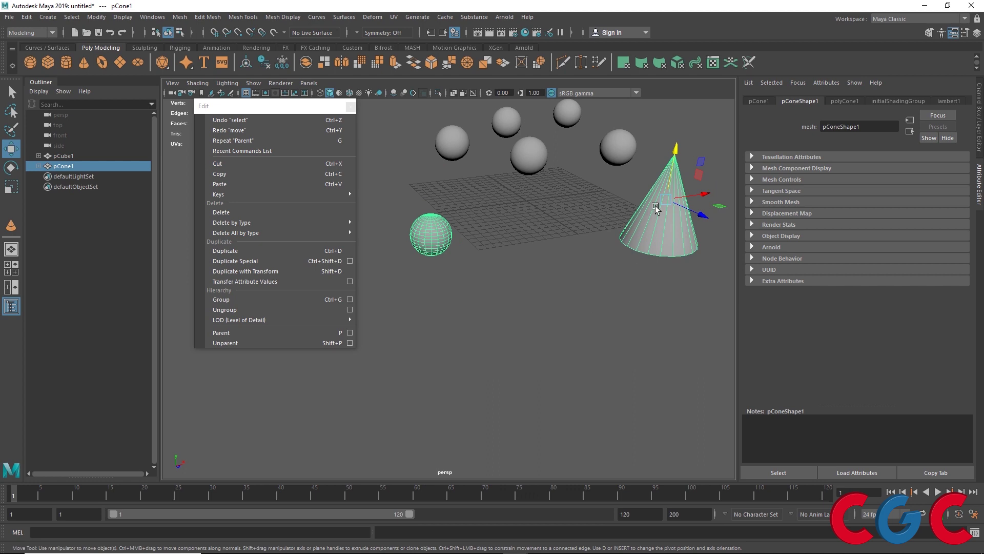
key("shift+p")
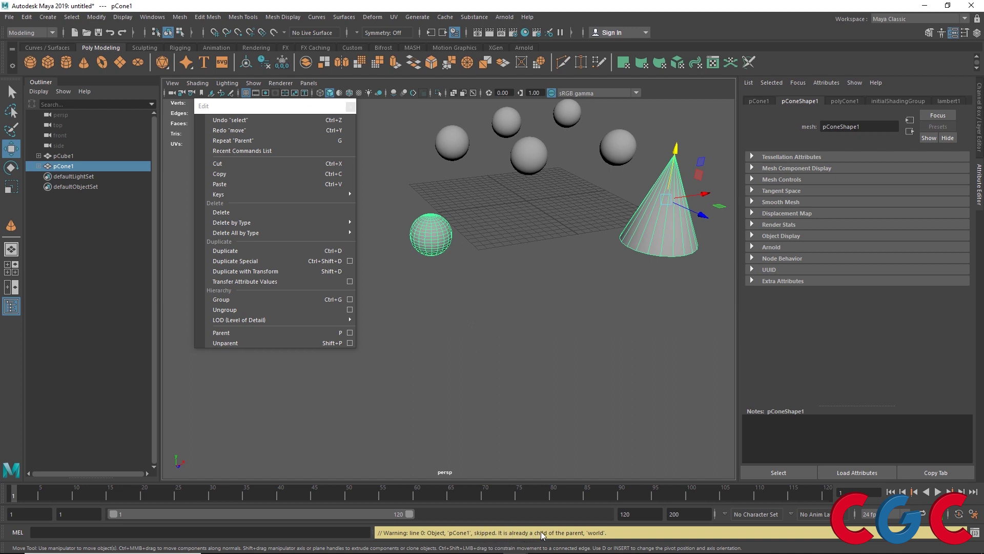
left_click(631, 292)
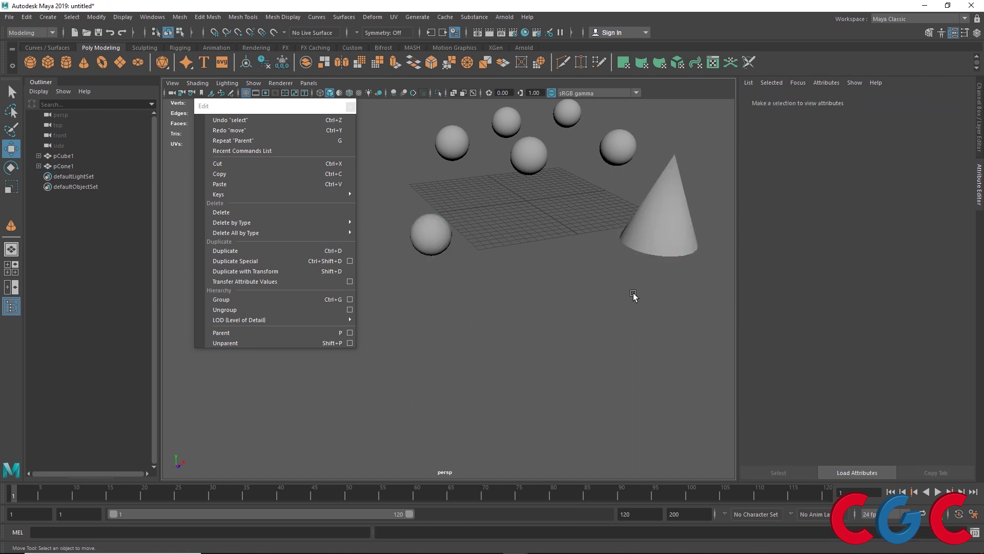
left_click(661, 224)
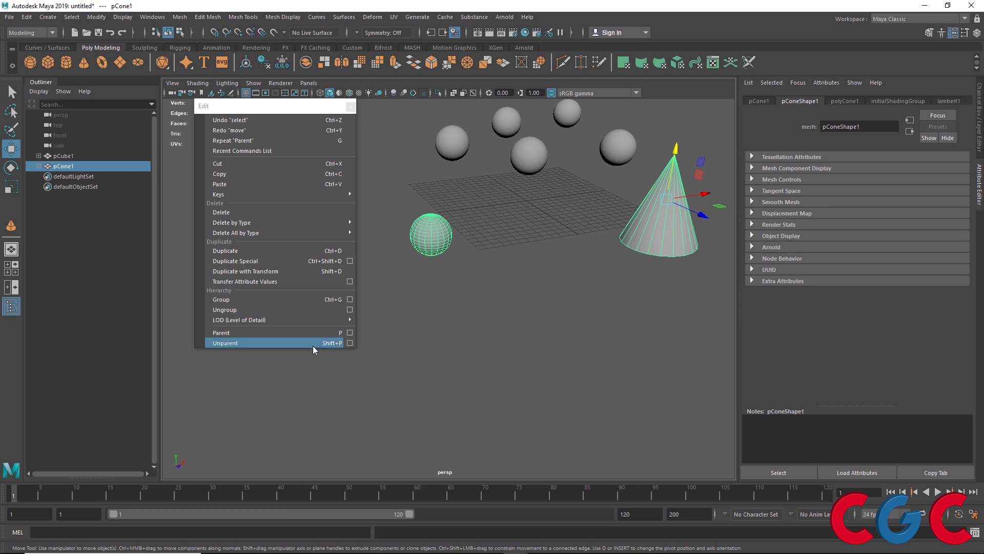
- Unparent the new sphere from the cone and move the cone slightly along the Z axis to test it
left_click(421, 234)
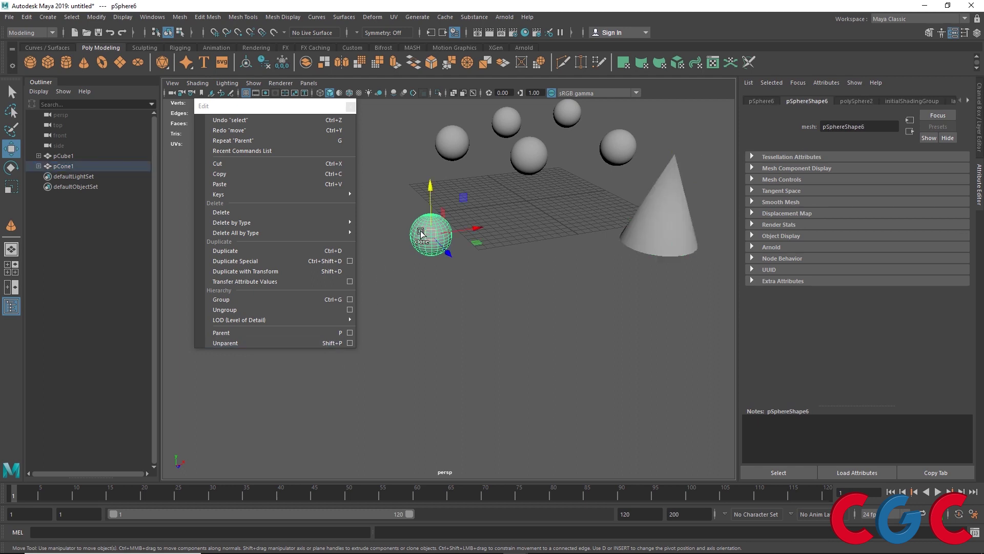
key("shift+p")
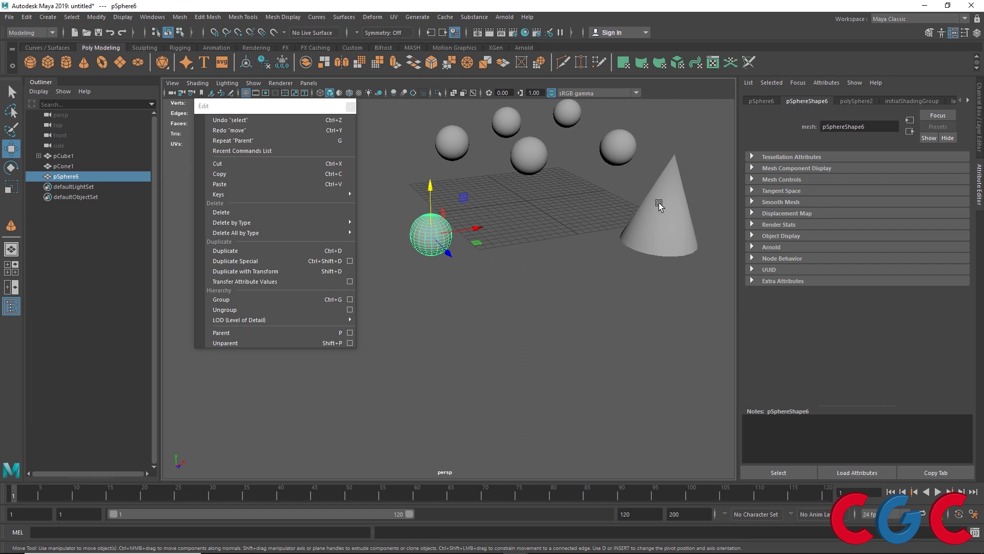
left_click(661, 207)
mouse_move(704, 218)
left_mouse_down()
mouse_move(739, 252)
mouse_move(701, 218)
left_mouse_up()
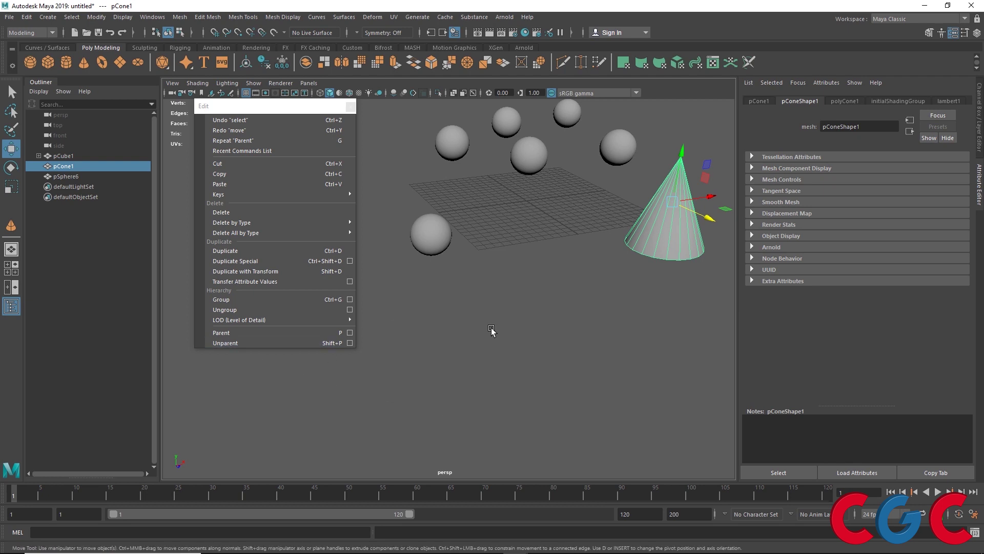
- Delete the cube, all the spheres and the cone from the scene
mouse_move(492, 332)
left_mouse_down("alt")
mouse_move(518, 325)
mouse_move(523, 266)
mouse_move(510, 341)
left_mouse_up("alt")
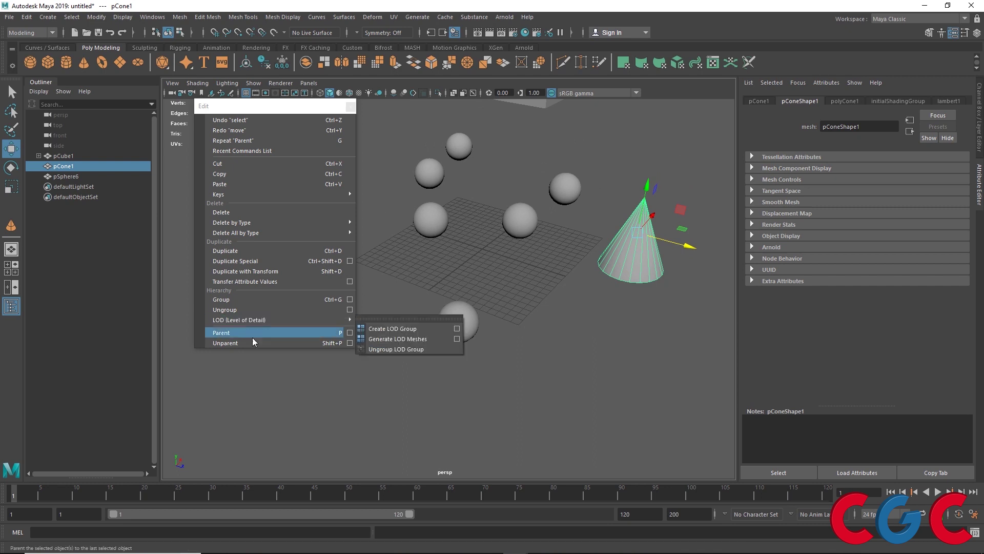
middle_click_drag(555, 302, 548, 355, "alt")
right_click_drag(548, 355, 526, 281, "alt")
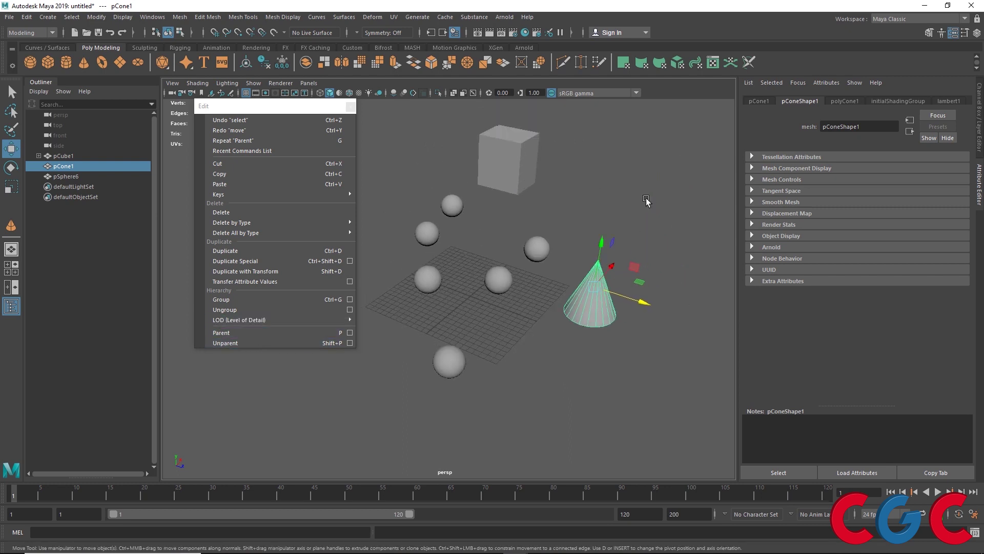
left_click_drag(650, 145, 402, 423)
key("Delete")
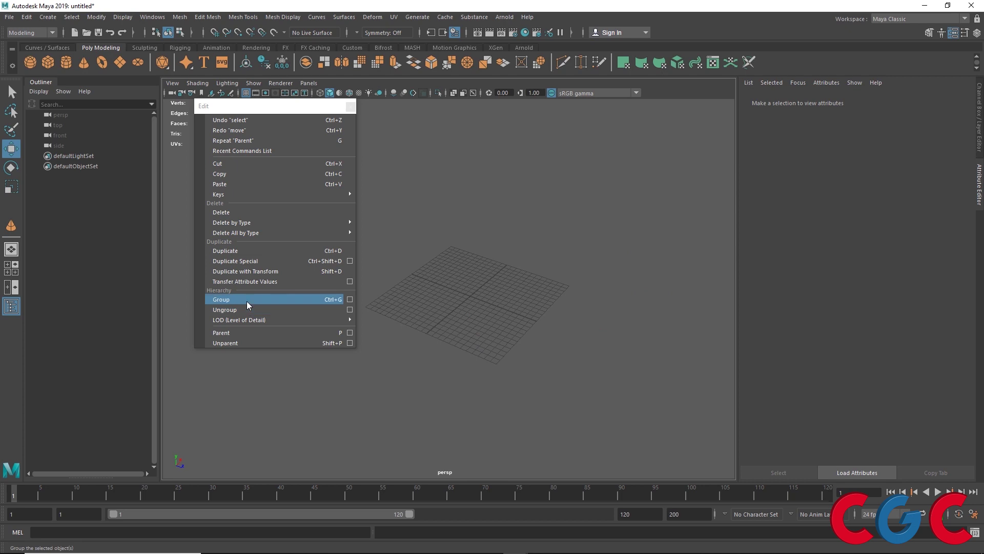
- Detach the LOD (Level of Detail) commands into a floating window and place it over the viewport's upper edge
mouse_move(241, 324)
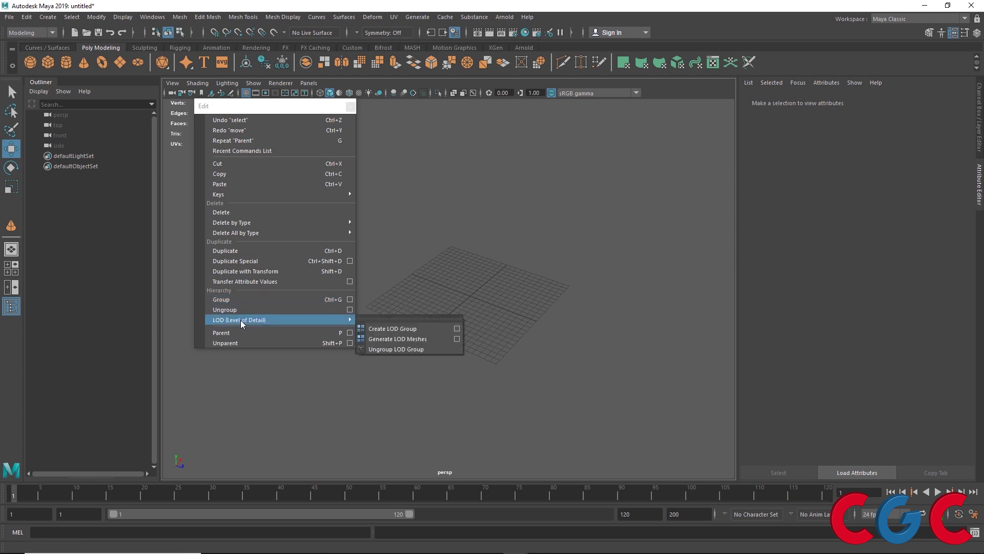
left_click(373, 320)
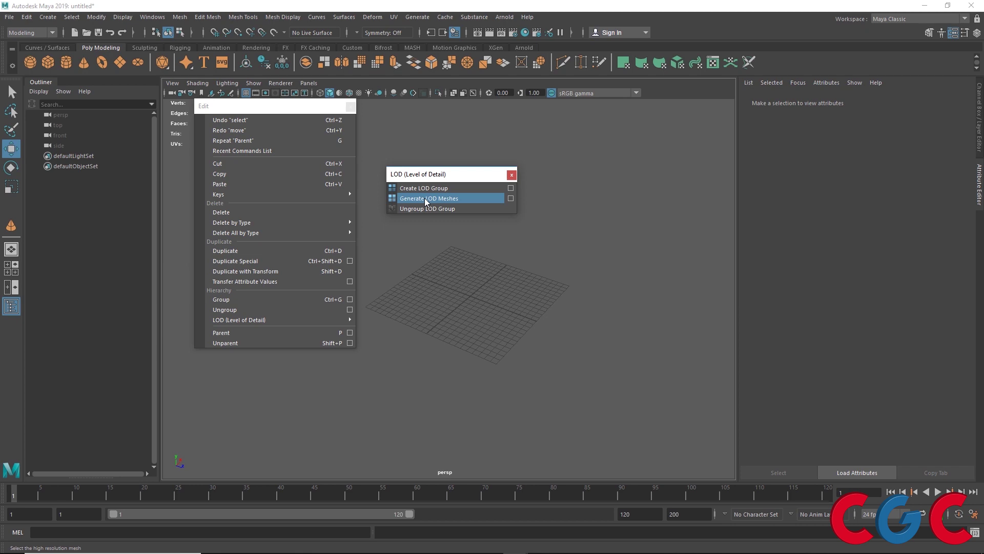
mouse_move(288, 319)
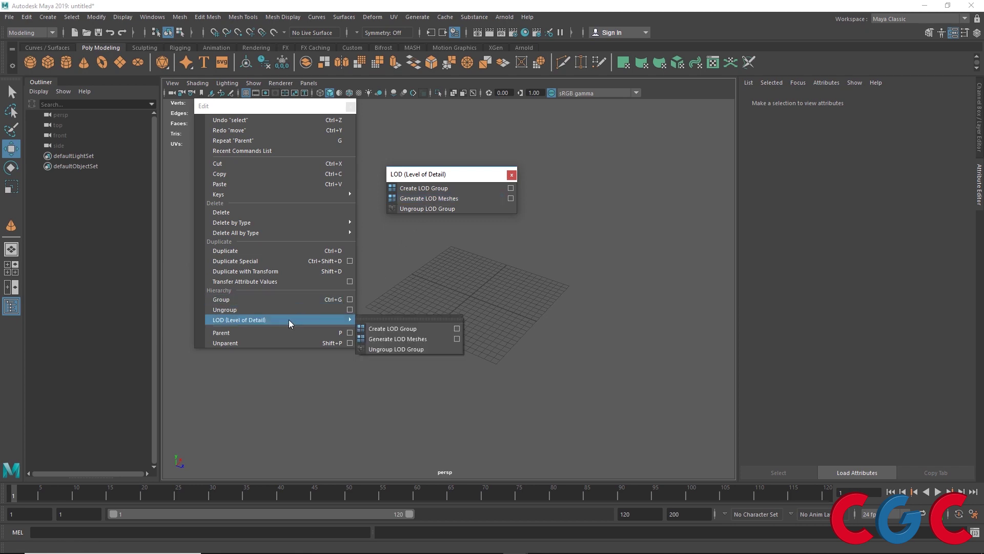
left_click(374, 316)
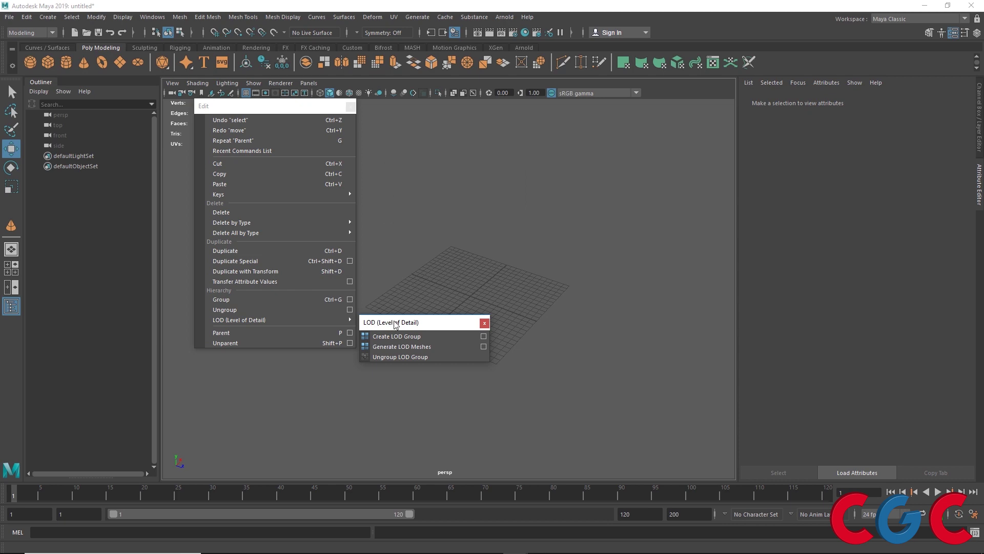
left_click_drag(380, 320, 487, 89)
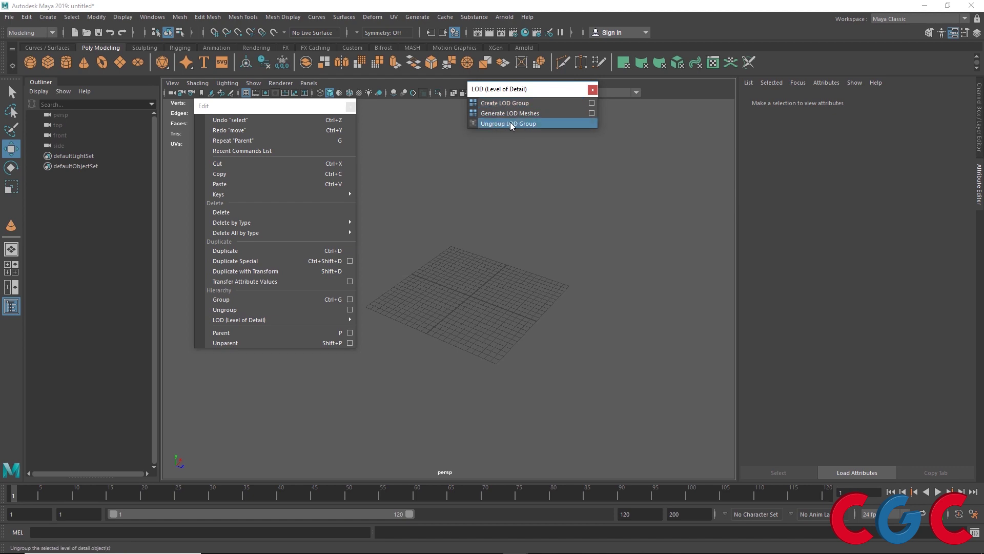
- Close the floating LOD commands window and move the floating Edit menu clear of the viewport grid
left_click_drag(516, 90, 479, 214)
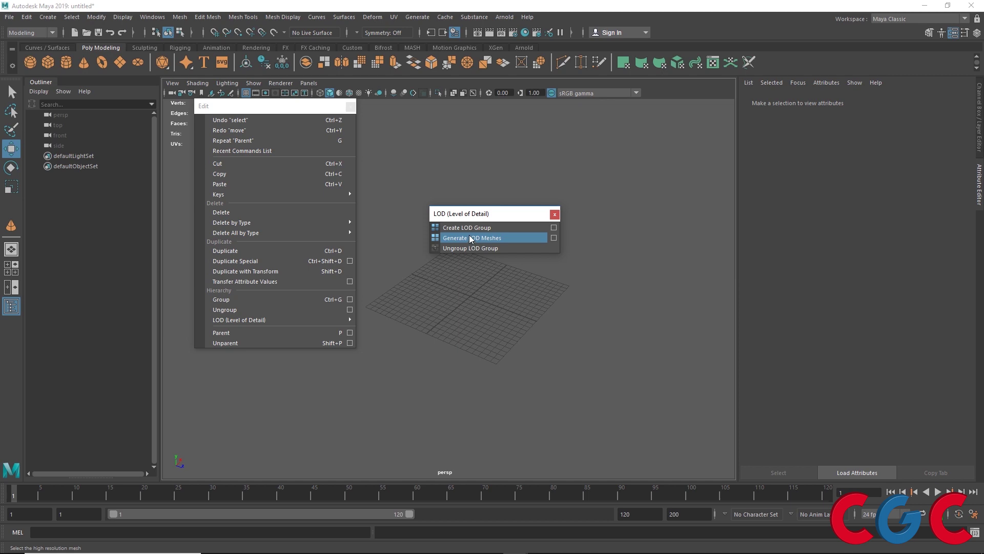
left_click(555, 214)
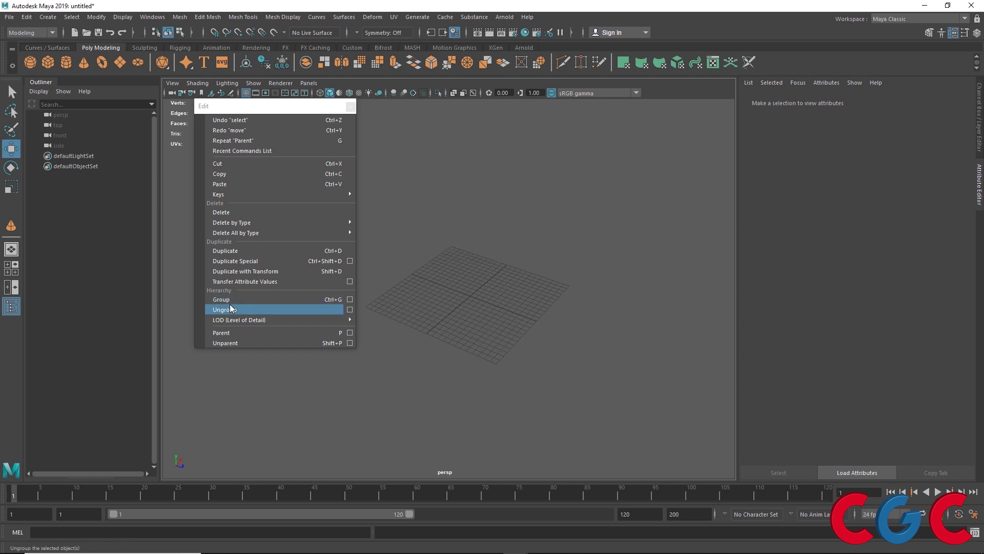
left_click_drag(264, 106, 227, 140)
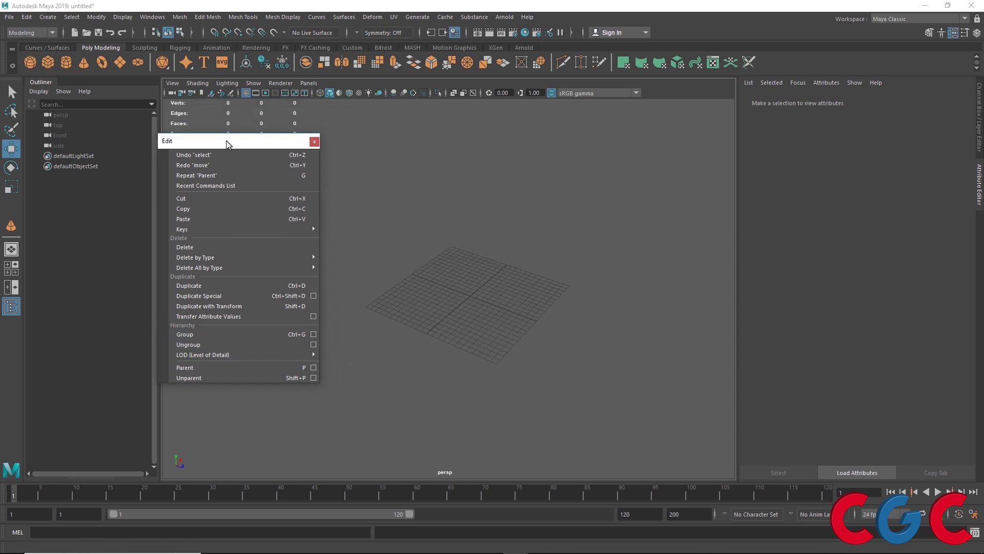
- Create a polygon sphere and make three evenly spaced copies along the Z axis, about 7.9 units apart
left_click(30, 62)
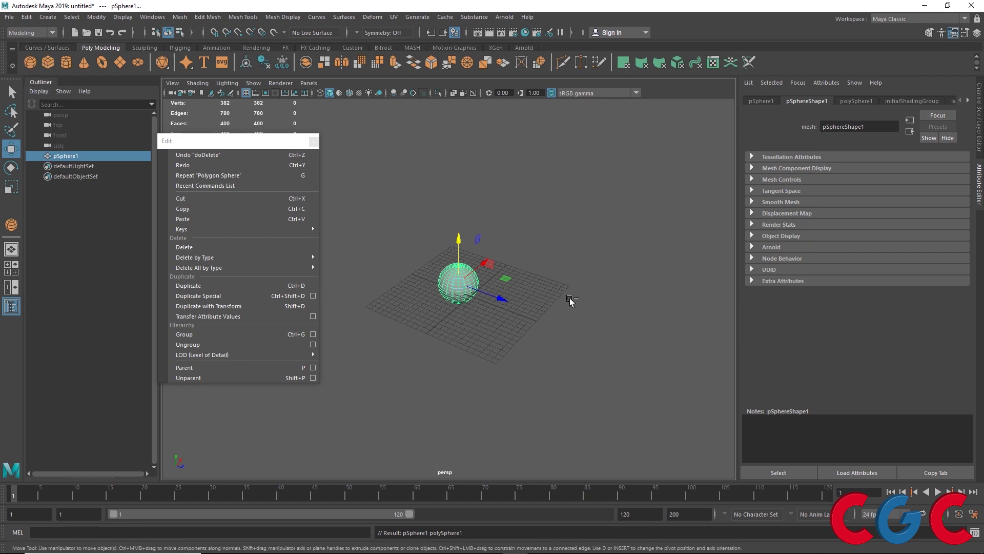
left_click_drag(504, 299, 553, 315, "shift")
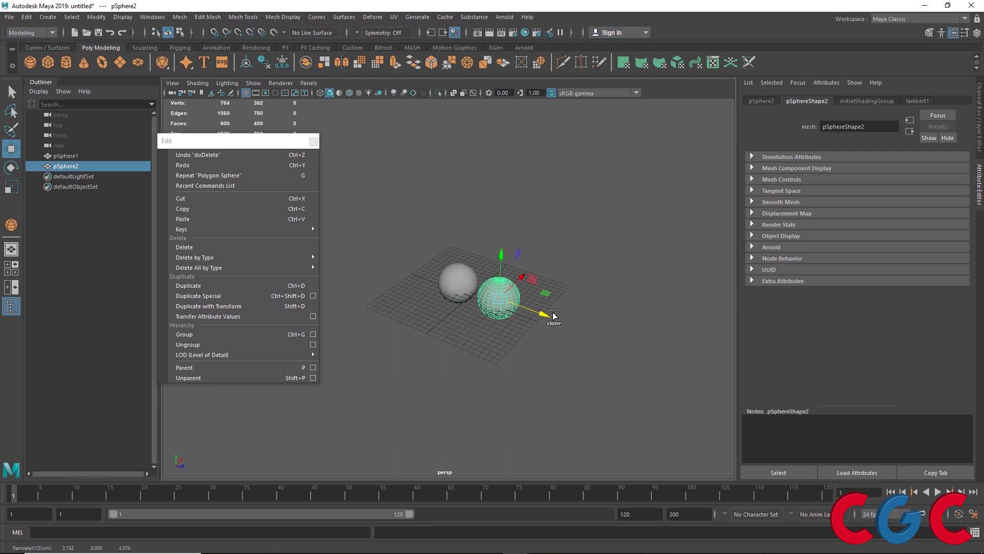
key("shift+d")
key("shift+d")
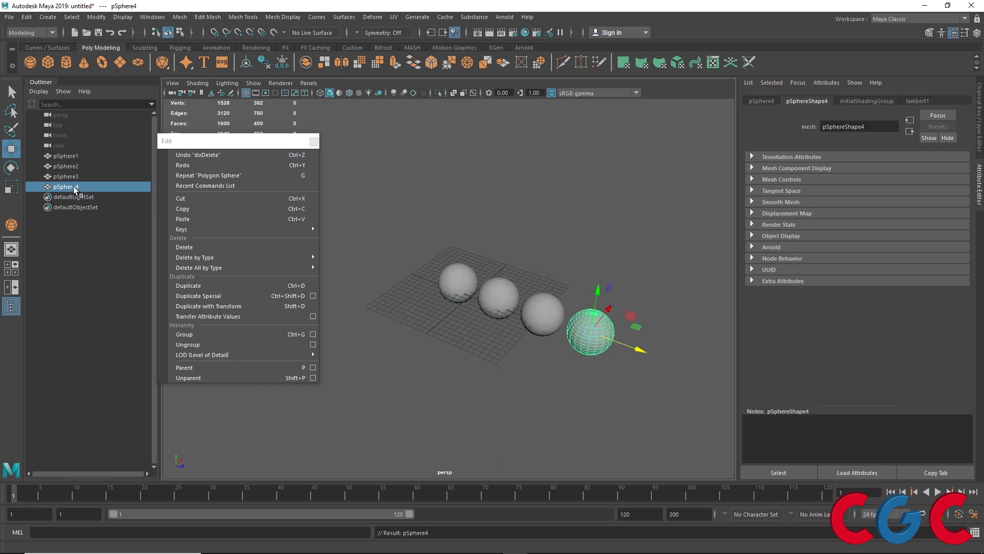
- Group all four spheres and expand the new group in the Outliner to show its members
left_click_drag(389, 245, 657, 398)
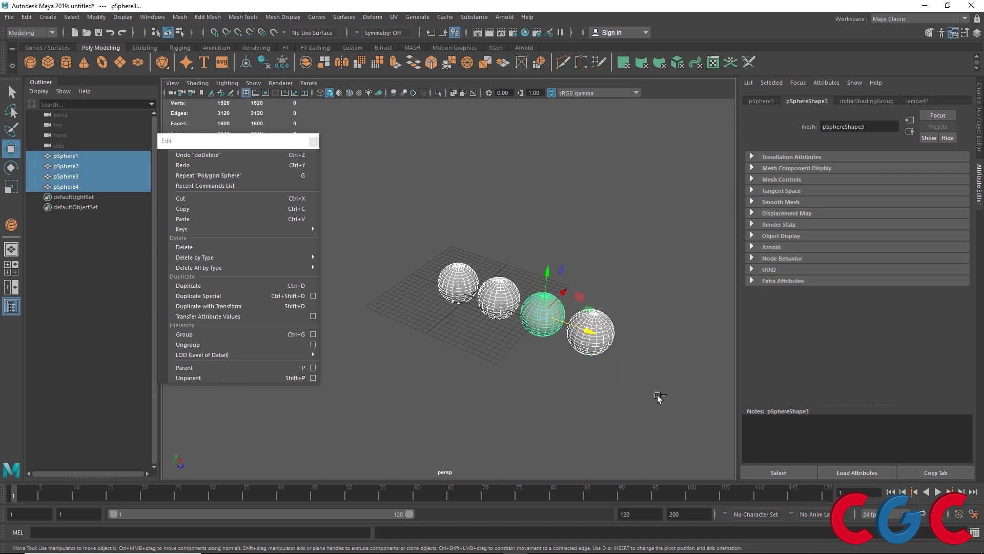
key("ctrl+g")
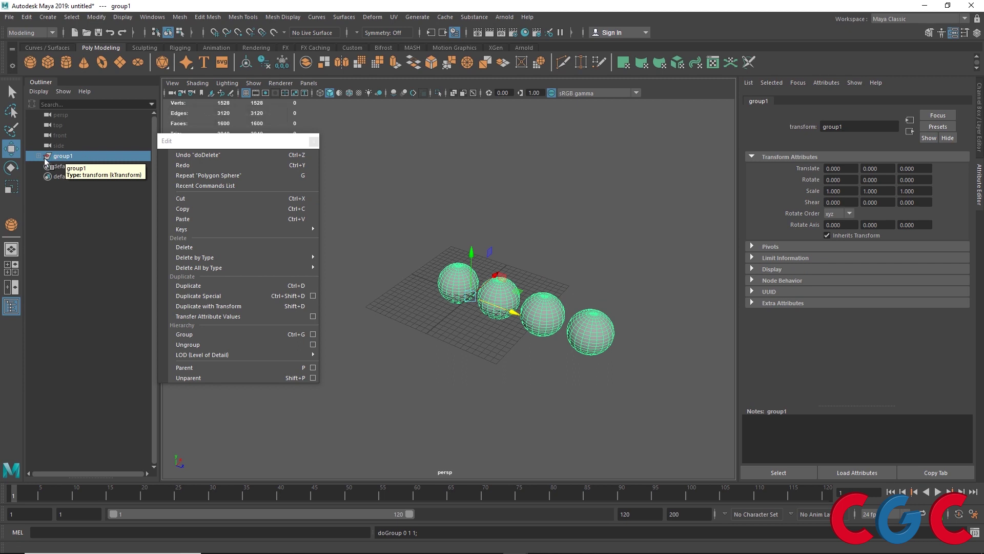
left_click(499, 295)
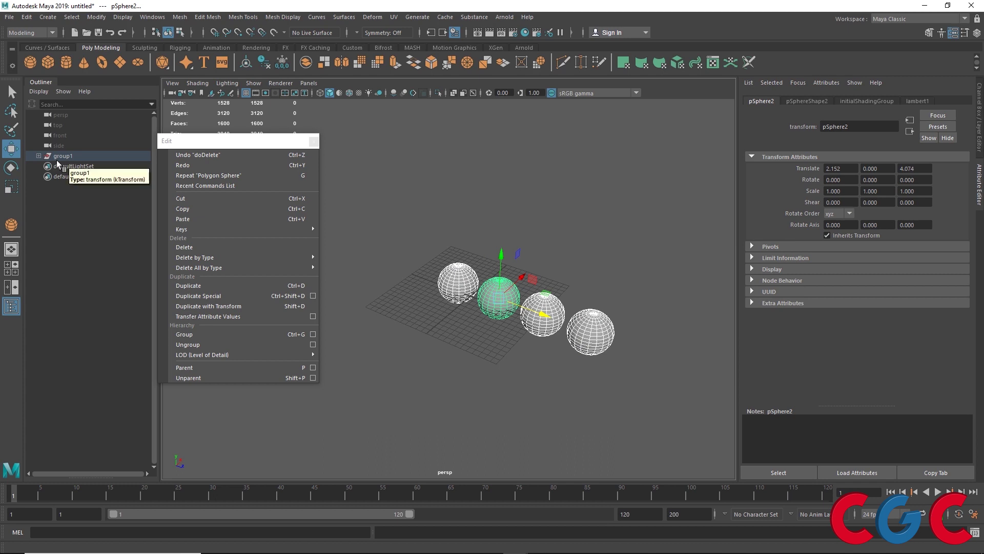
left_click(39, 155)
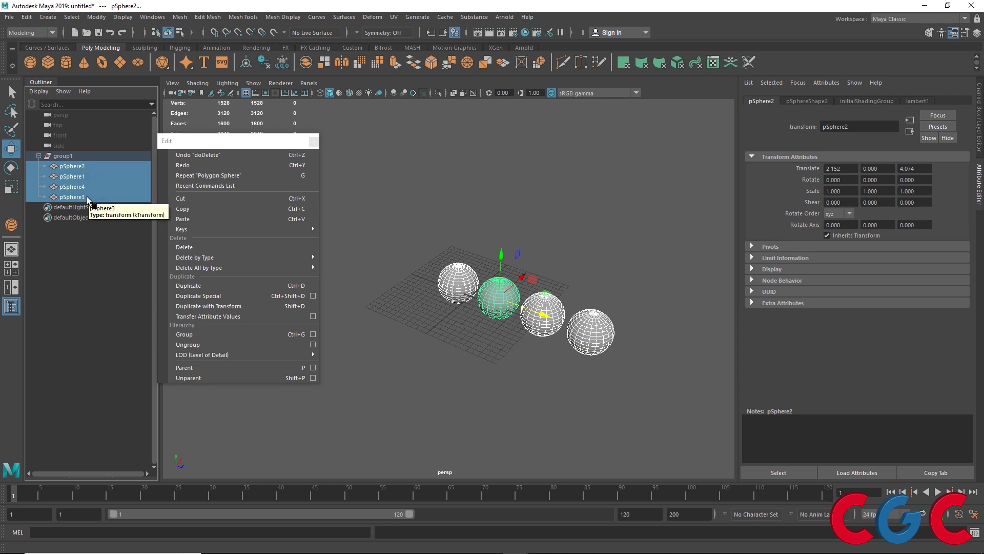
- Rename the group of spheres as New_group
left_click(63, 156)
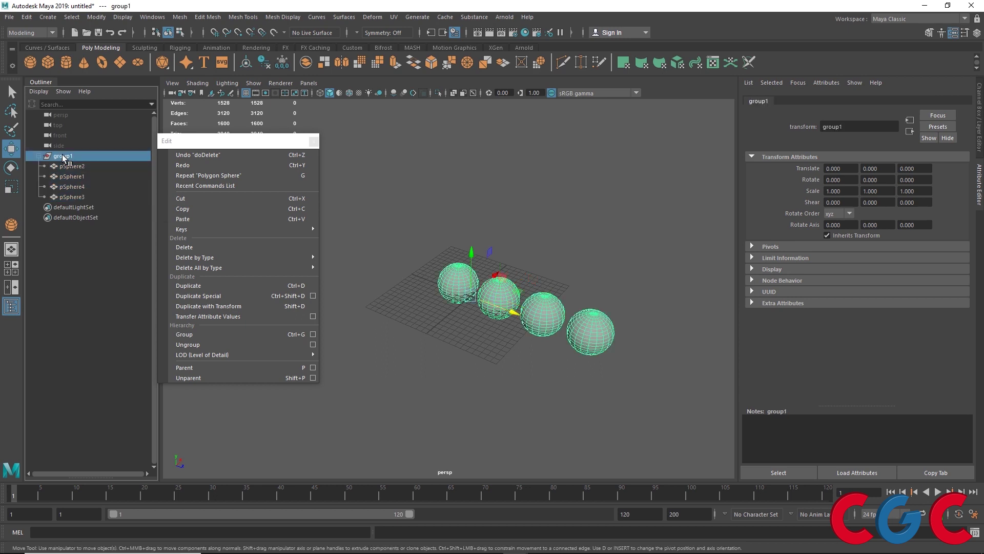
double_click(63, 156)
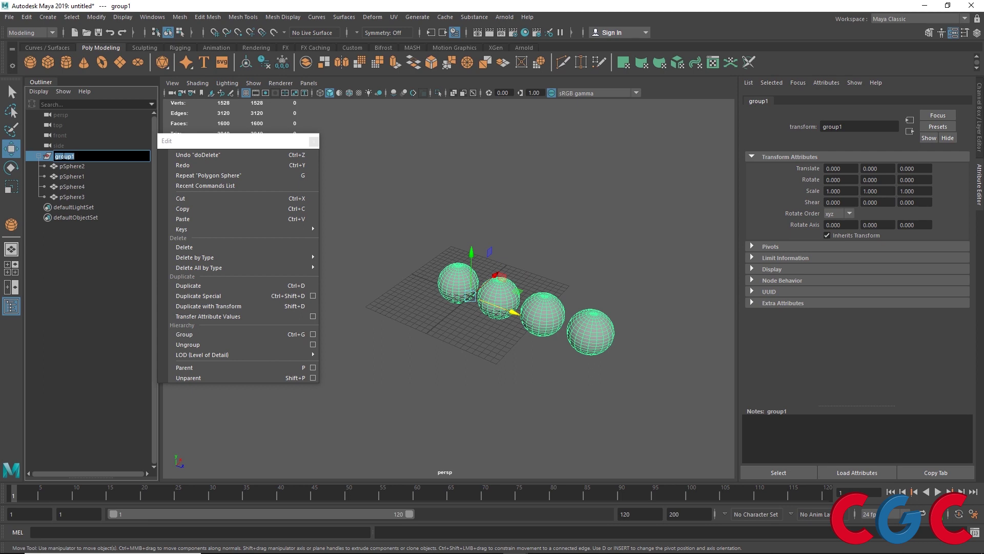
key("BackSpace")
type("Nev_group")
key("Return")
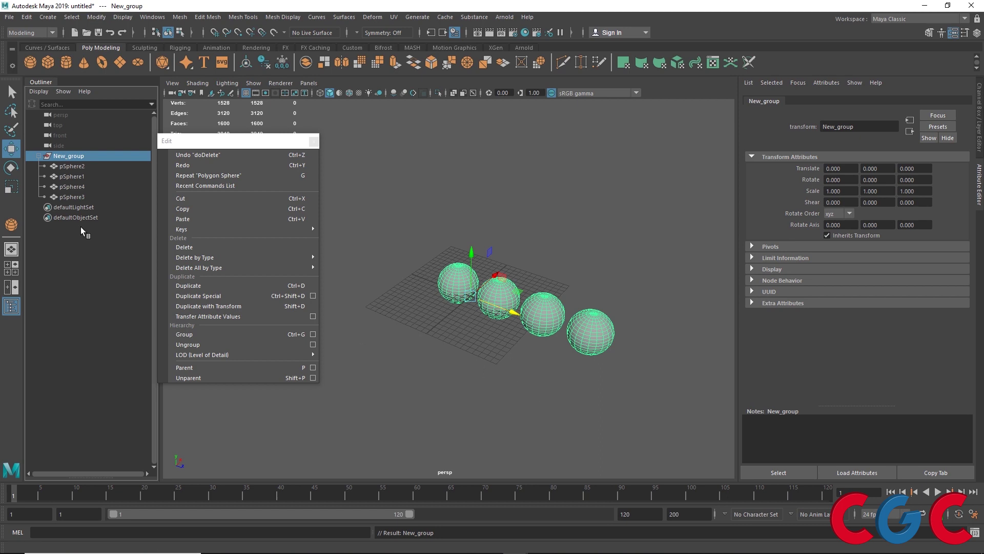
- Within New_group, move pSphere3 along X to about 15.2 and pSphere1 along X to about -9.7
left_click(69, 197)
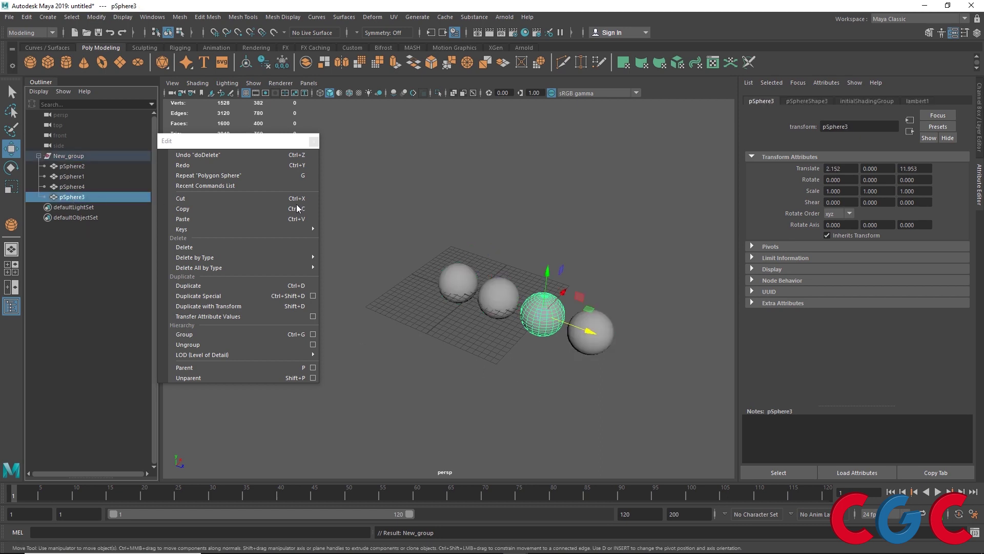
left_click(39, 156)
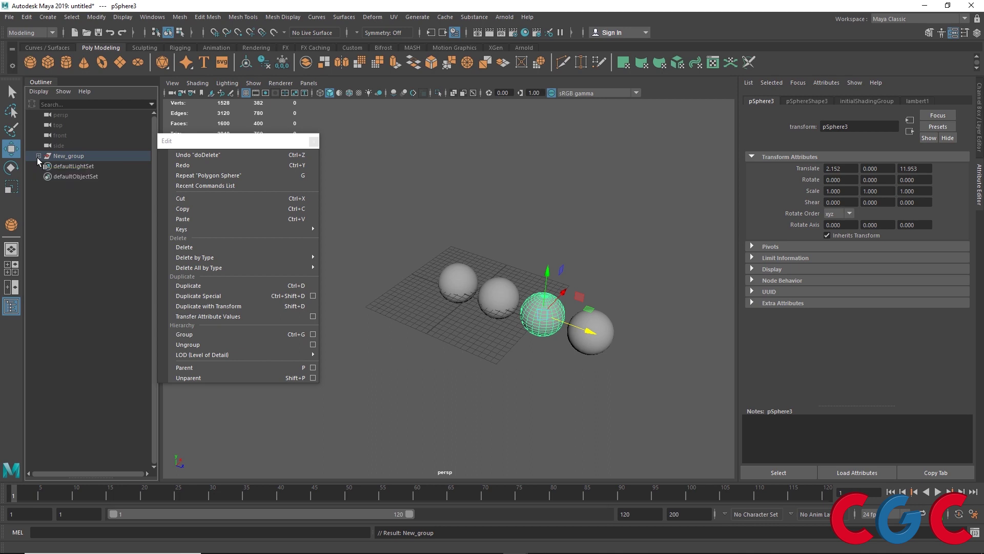
left_click(38, 157)
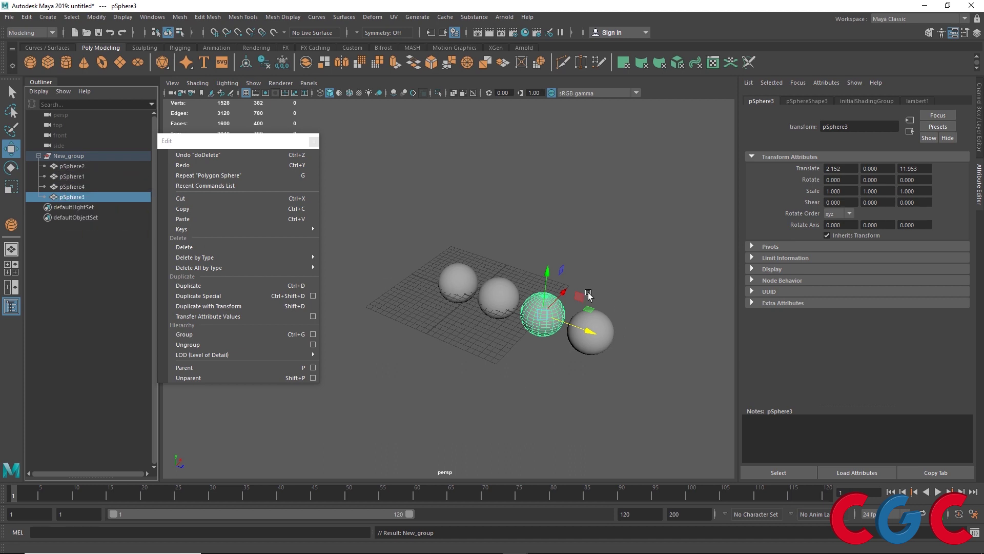
left_click_drag(564, 292, 597, 259)
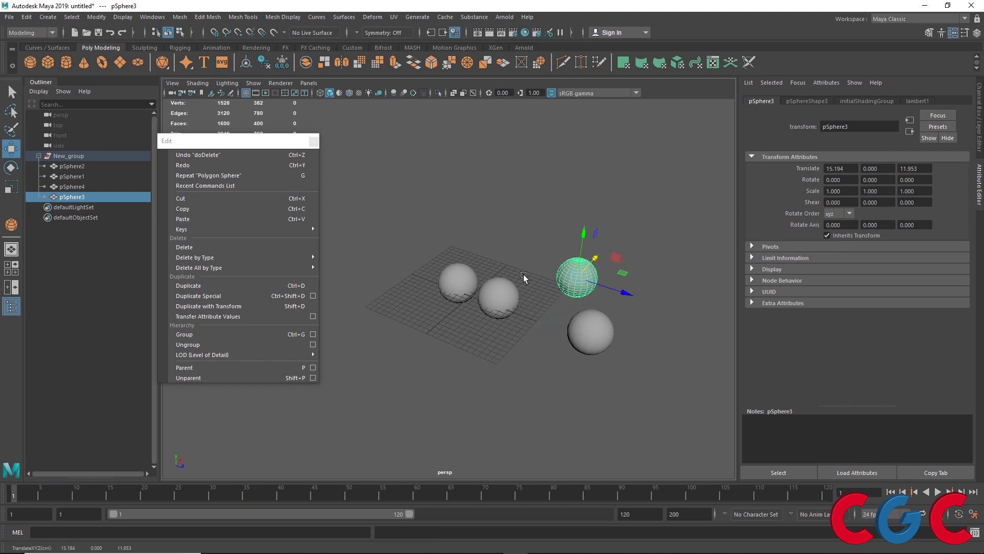
left_click(472, 271)
left_click_drag(482, 263, 444, 292)
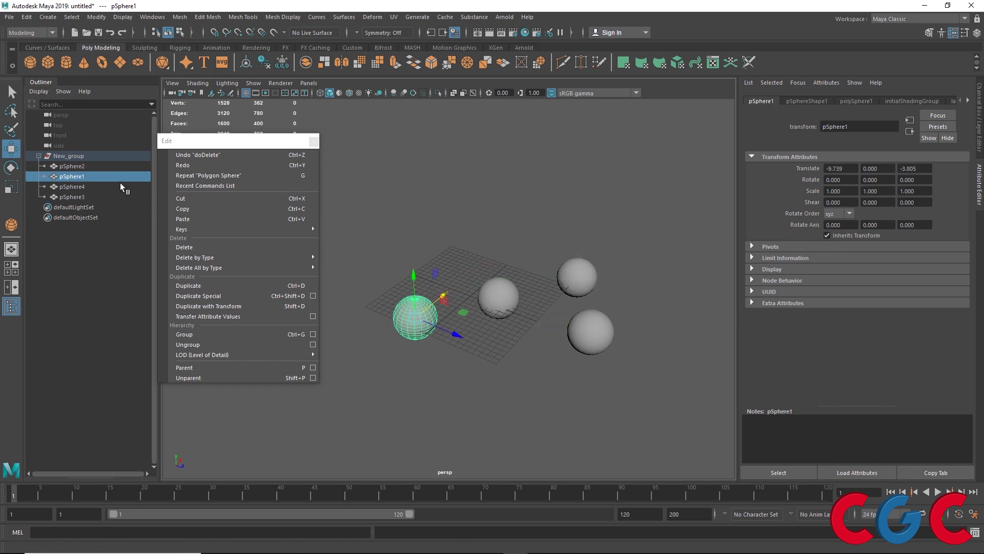
- Raise the whole New_group about 10.4 units along the Y axis to test it, and undo the move
left_click(70, 159)
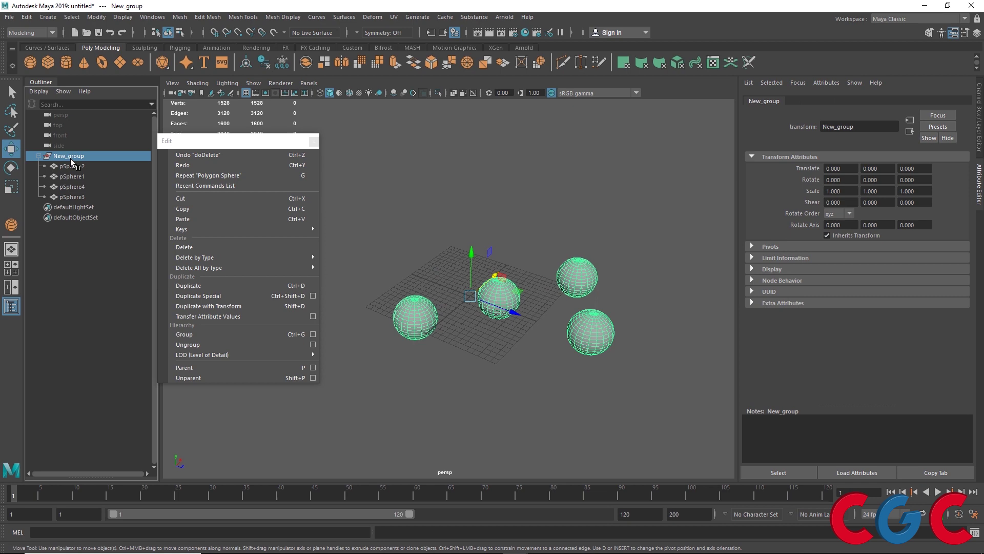
left_click_drag(472, 258, 474, 201)
key("ctrl+z")
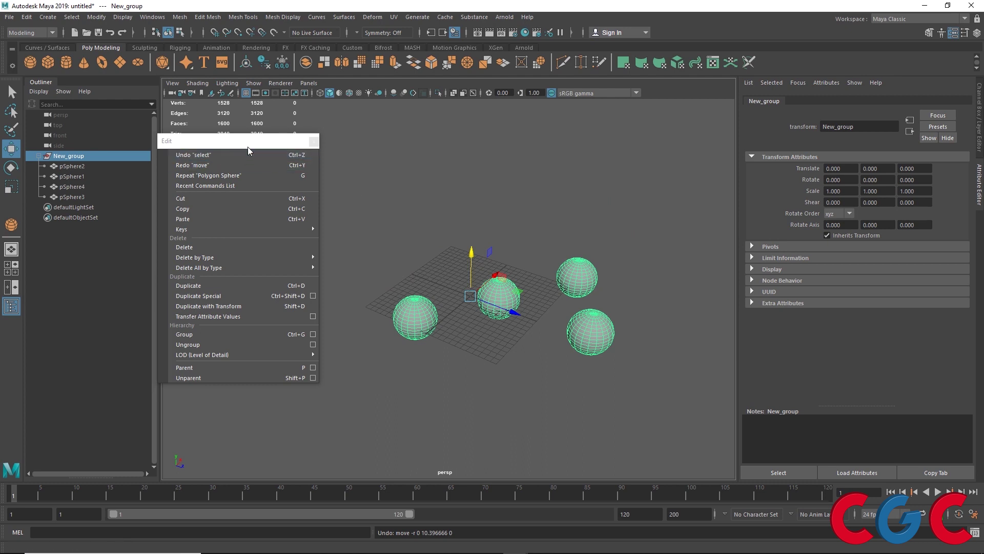
- Check the Ungroup options and try to ungroup with only the child sphere pSphere1 selected
left_click_drag(248, 142, 272, 108)
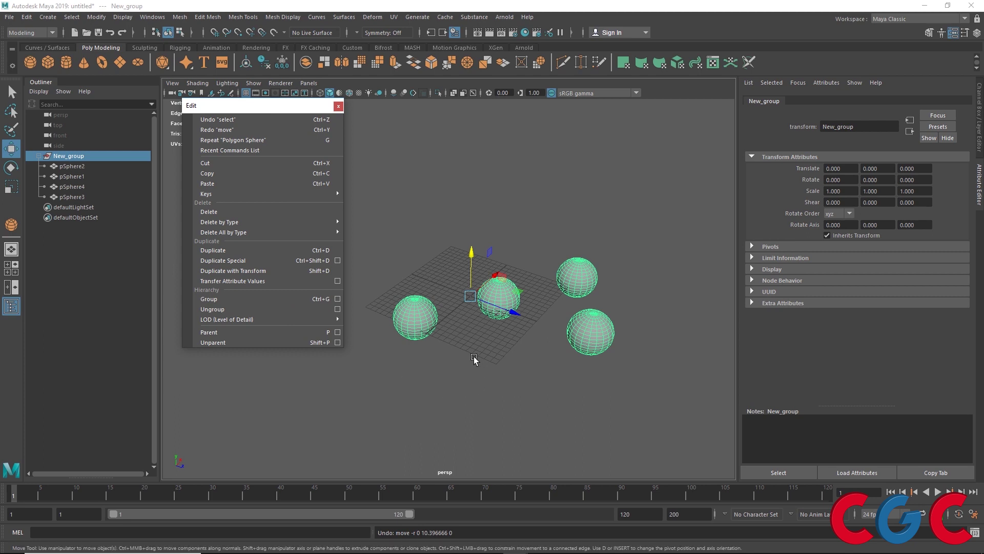
left_click(436, 340)
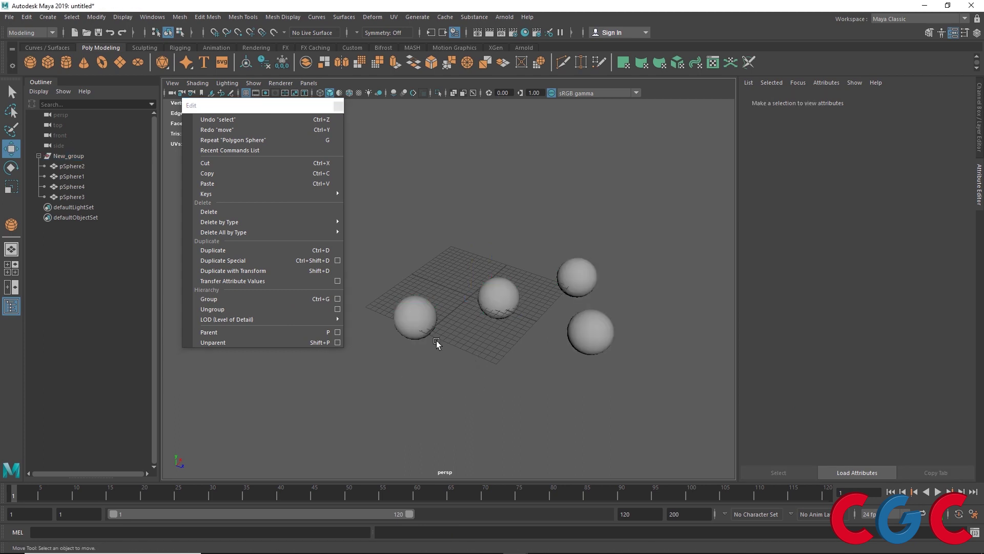
left_click(408, 315)
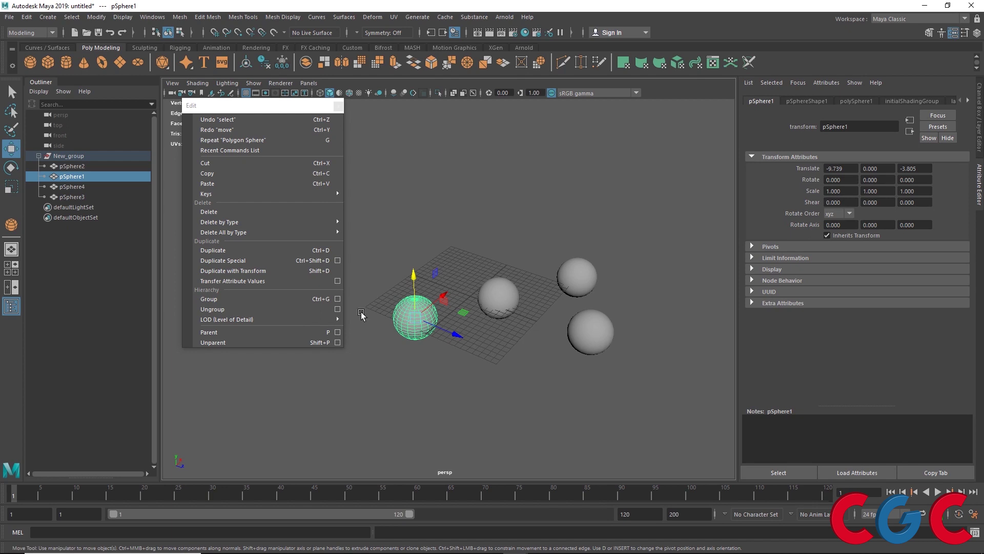
left_click(337, 309)
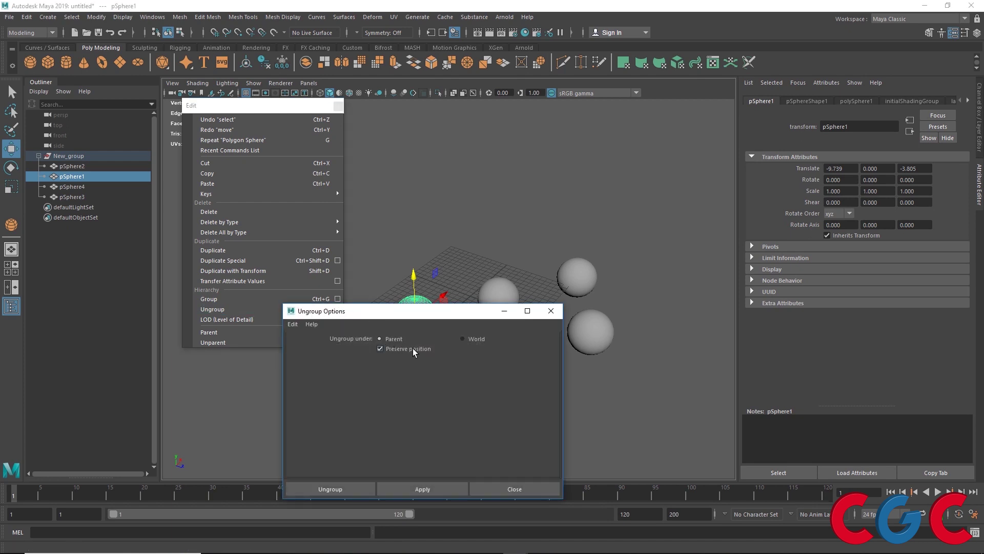
left_click(551, 311)
left_click(271, 312)
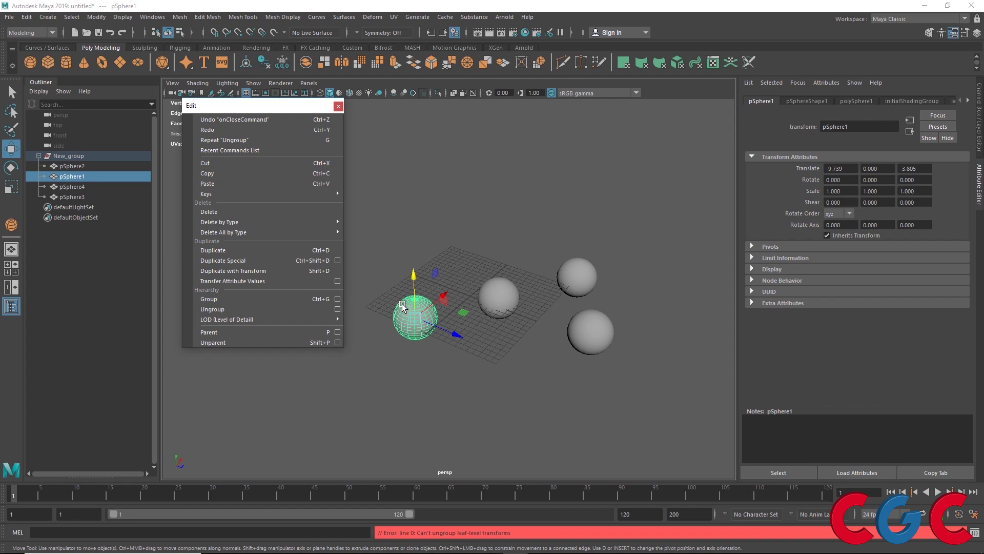
- Ungroup New_group as a whole, and undo the ungrouping
left_click(60, 162)
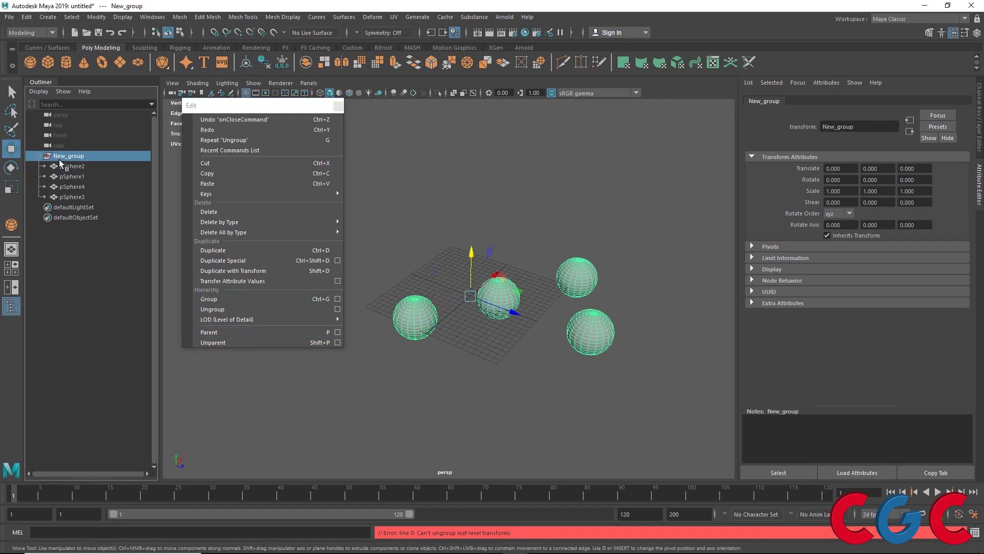
left_click(222, 310)
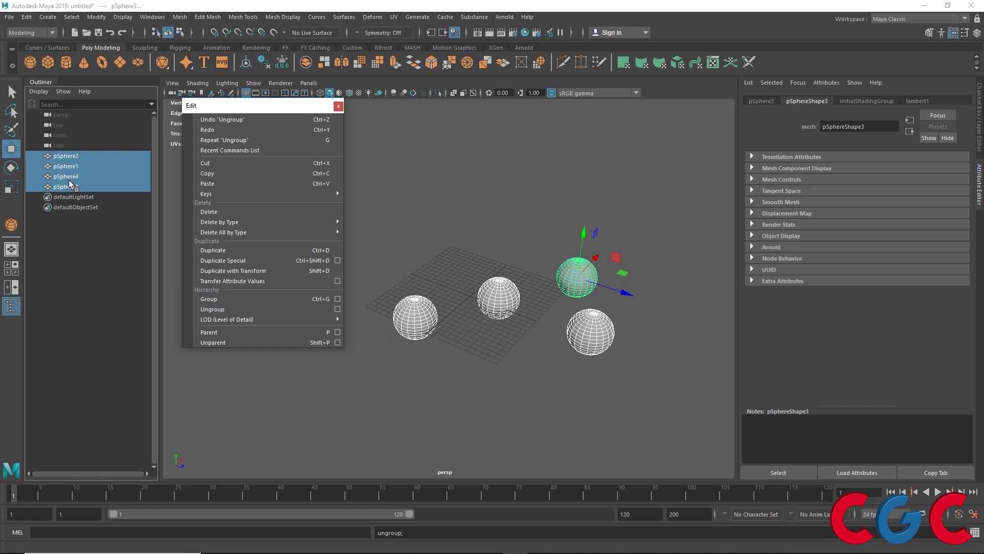
key("ctrl+z")
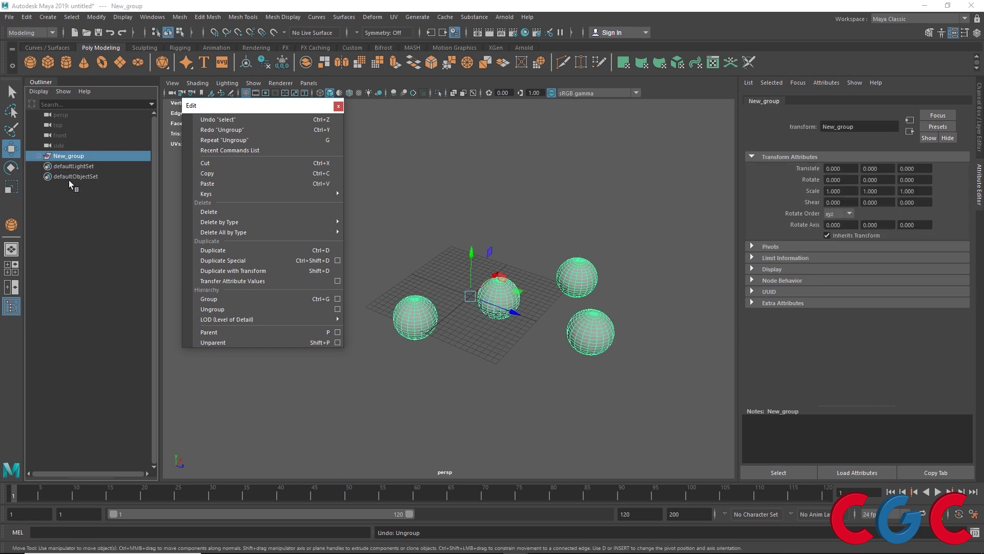
- Expand New_group, take pSphere3 and pSphere4 out of it to the Outliner's top level, and select the group
left_click(38, 156)
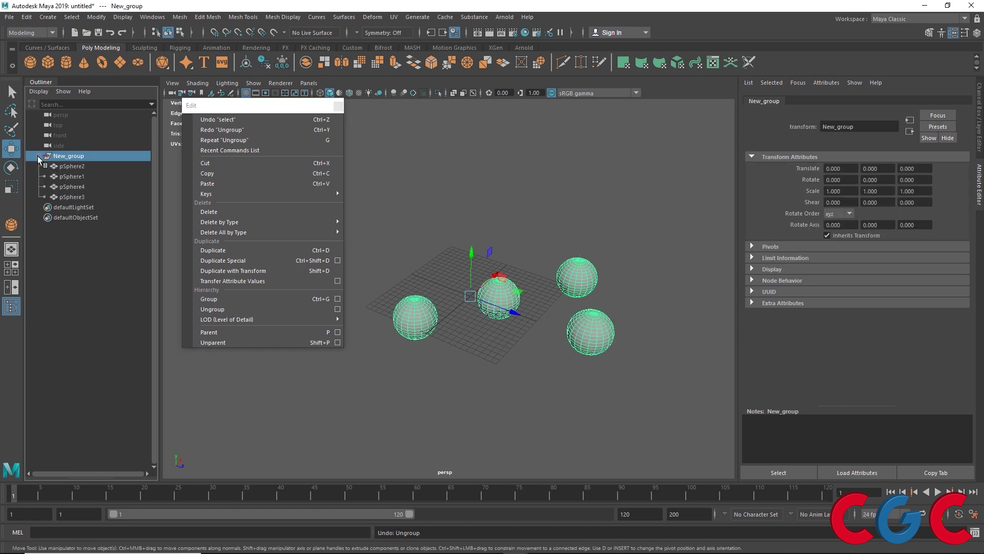
left_click(76, 167)
left_click(69, 176)
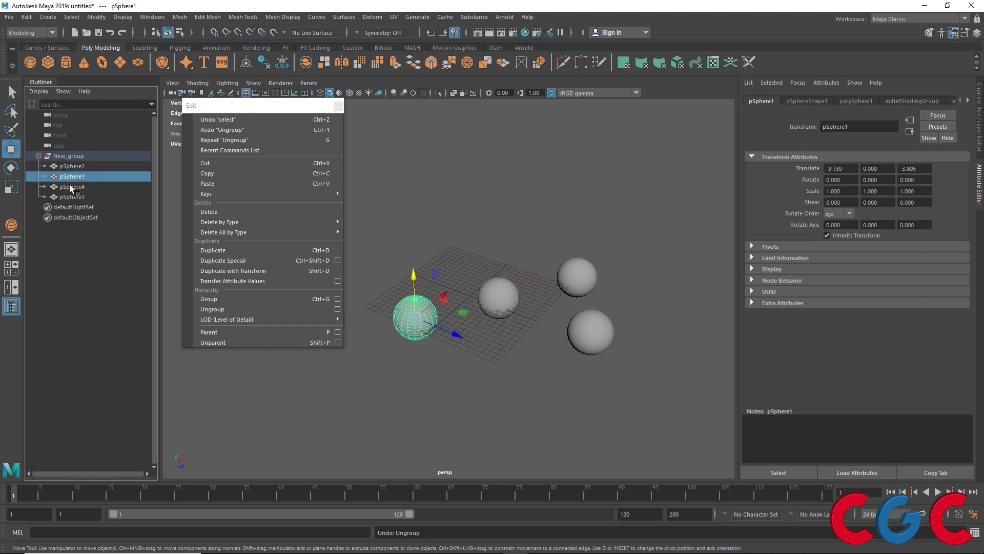
left_click(71, 187)
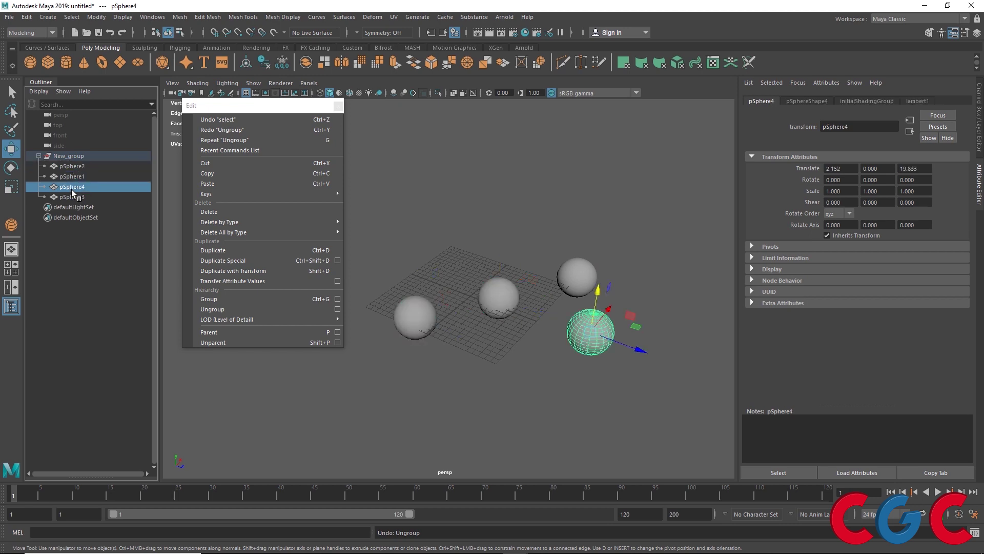
left_click(71, 197, "ctrl")
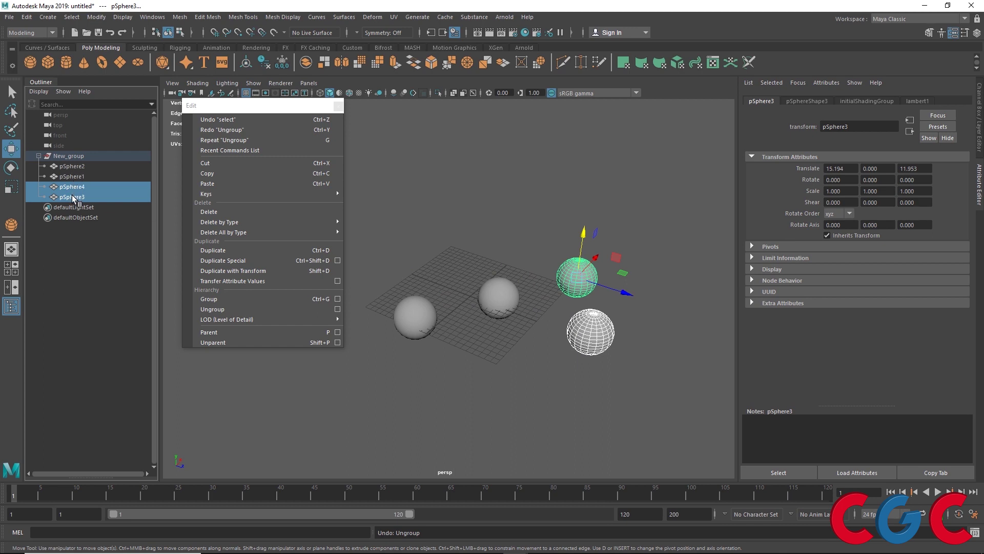
left_click(74, 197)
left_click(82, 187, "shift")
left_click_drag(82, 186, 88, 149)
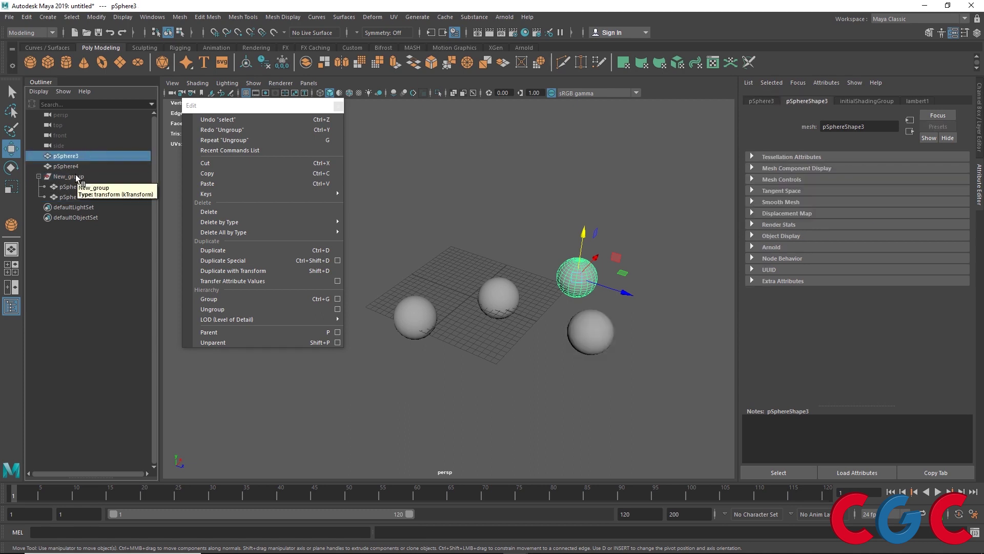
key("ctrl+z")
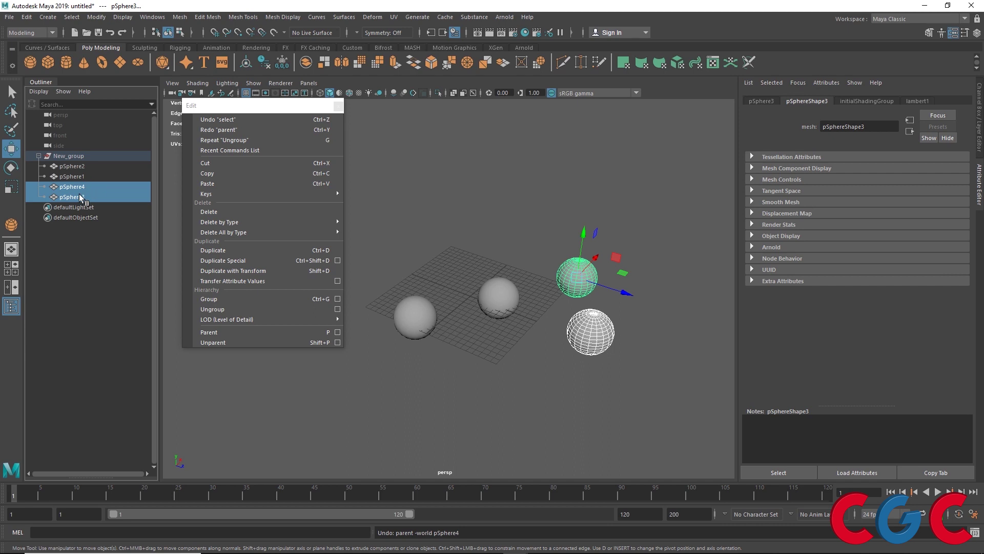
left_click_drag(80, 198, 79, 150)
left_click(74, 176)
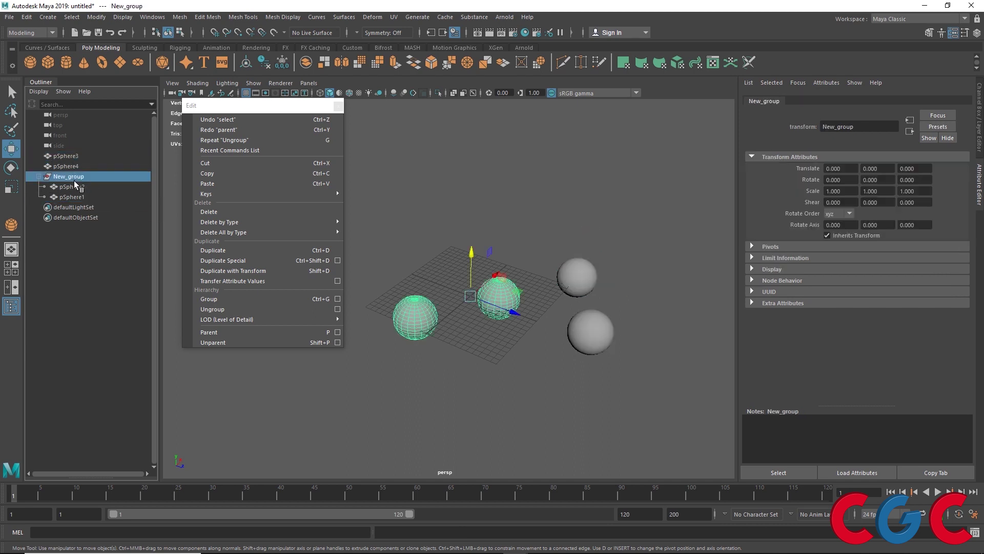
- Raise New_group about 12.8 units along the Y axis to test its remaining members, and undo the move
left_click_drag(471, 264, 470, 192)
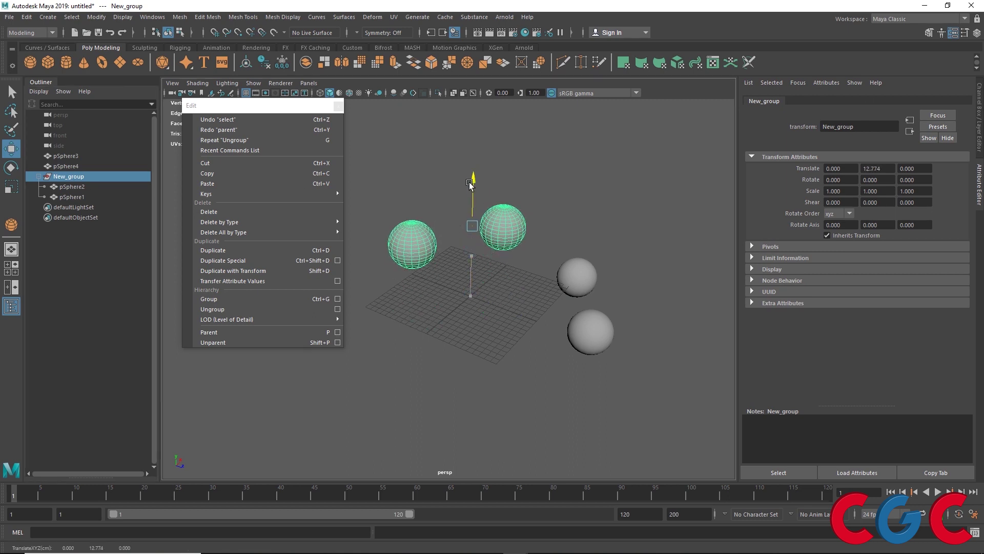
key("ctrl+z")
- Put pSphere3 and pSphere4 back into New_group in the Outliner
left_click(78, 158)
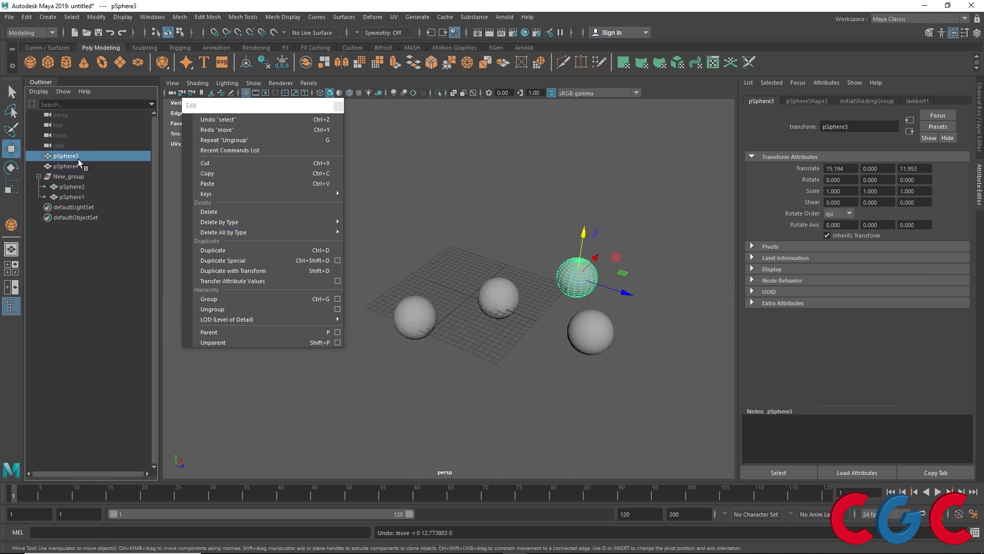
left_click(75, 168, "shift")
left_click_drag(75, 161, 75, 177)
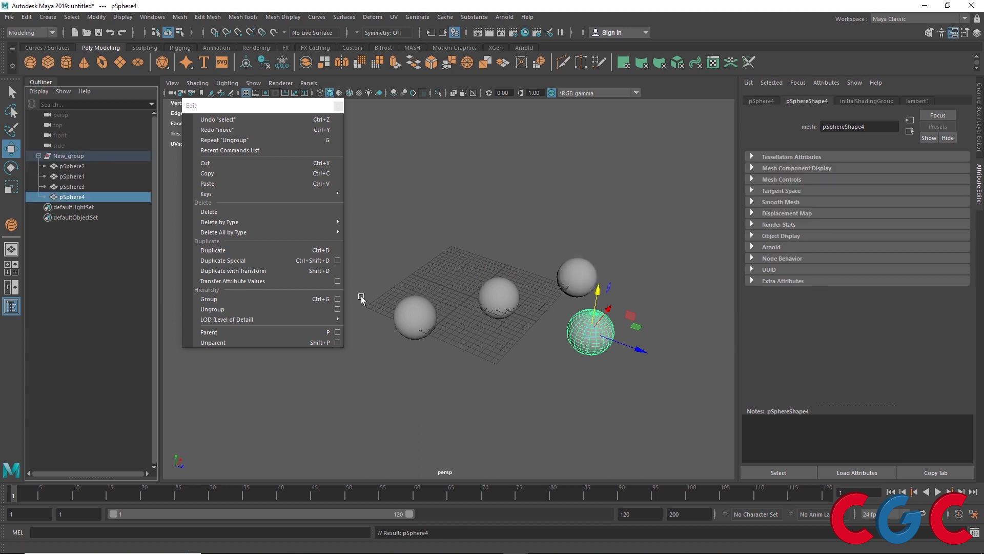
- Select all four spheres in the viewport and delete them
left_click_drag(644, 216, 391, 407)
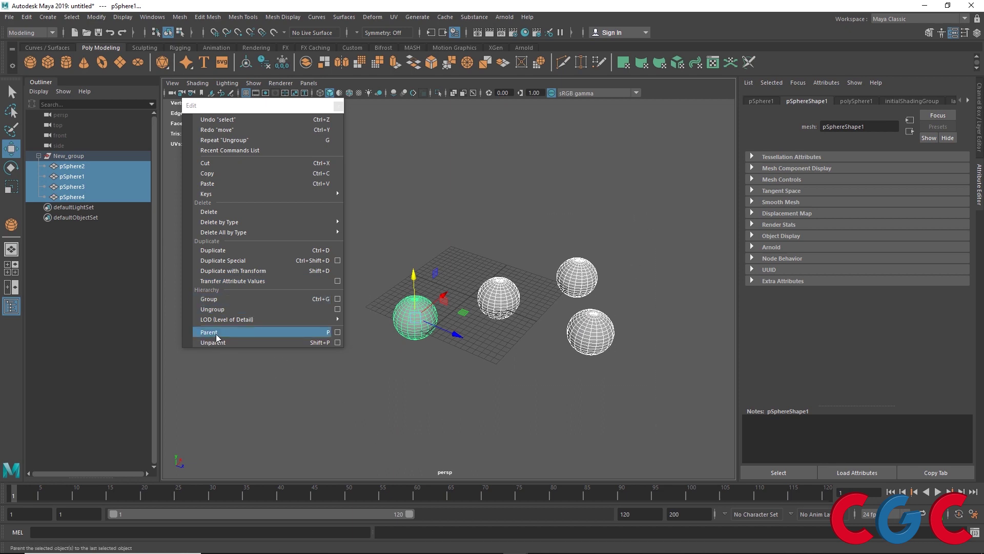
left_click_drag(686, 224, 393, 416)
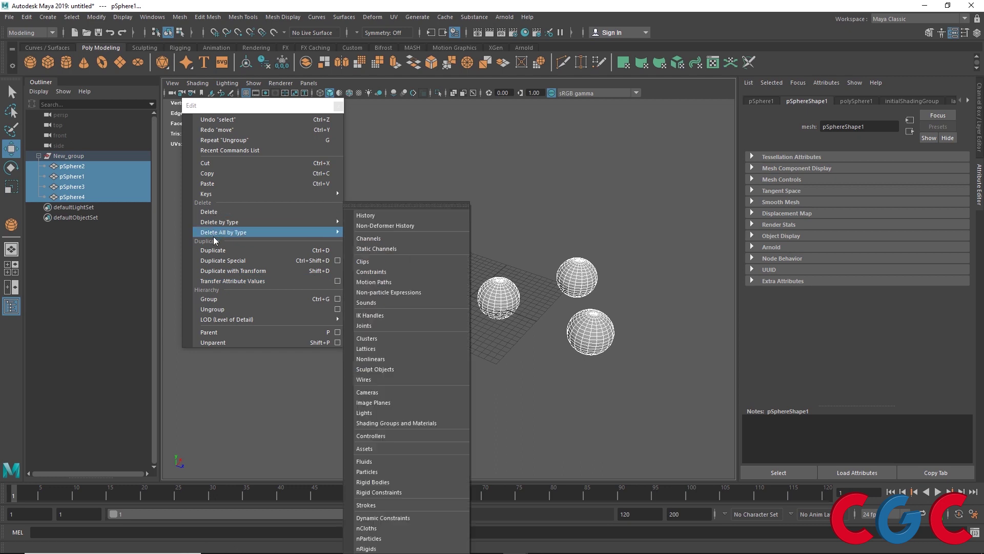
left_click(533, 222)
left_click_drag(639, 231, 351, 449)
key("Delete")
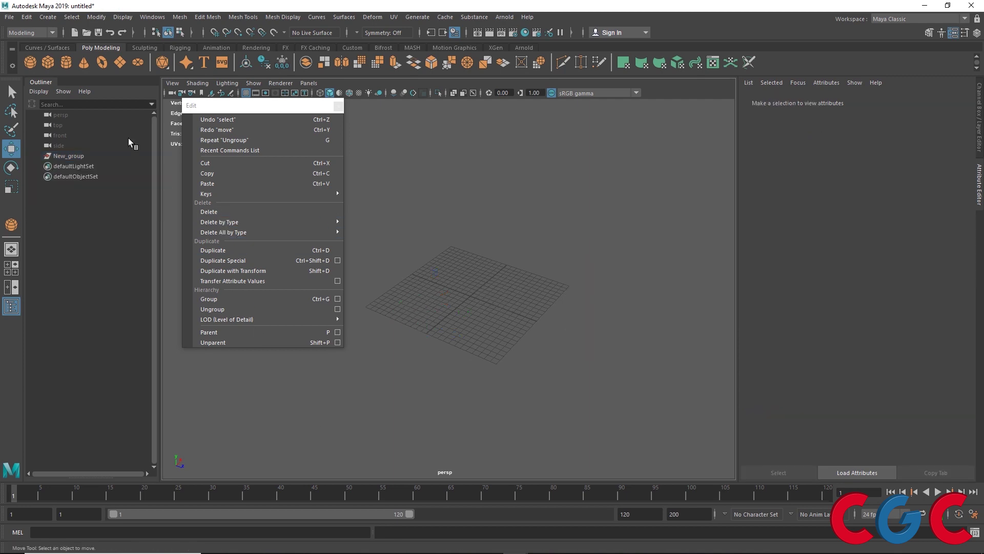
- Create a polygon sphere with a radius of about 5.5 near the middle of the grid
left_click(30, 63)
left_click_drag(482, 283, 518, 292)
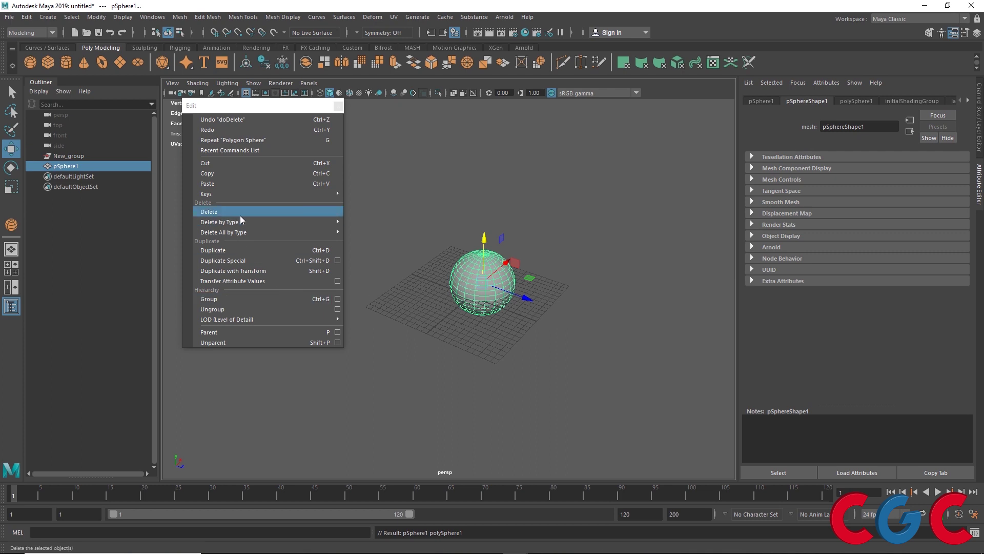
- Detach the Delete by Type commands as a floating list, look through Delete All by Type, and place the floating list beside the Edit commands
mouse_move(238, 221)
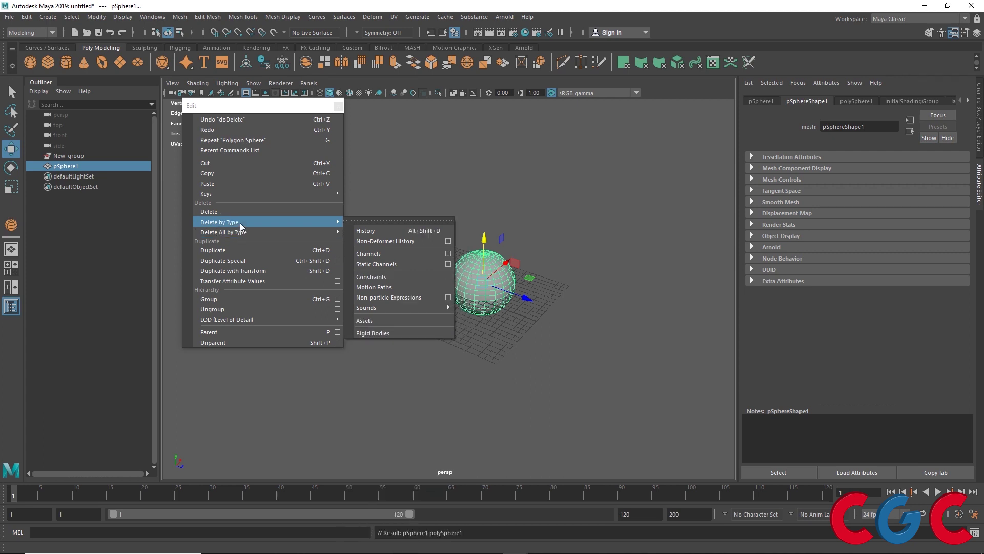
left_click(390, 220)
left_click_drag(391, 226, 609, 122)
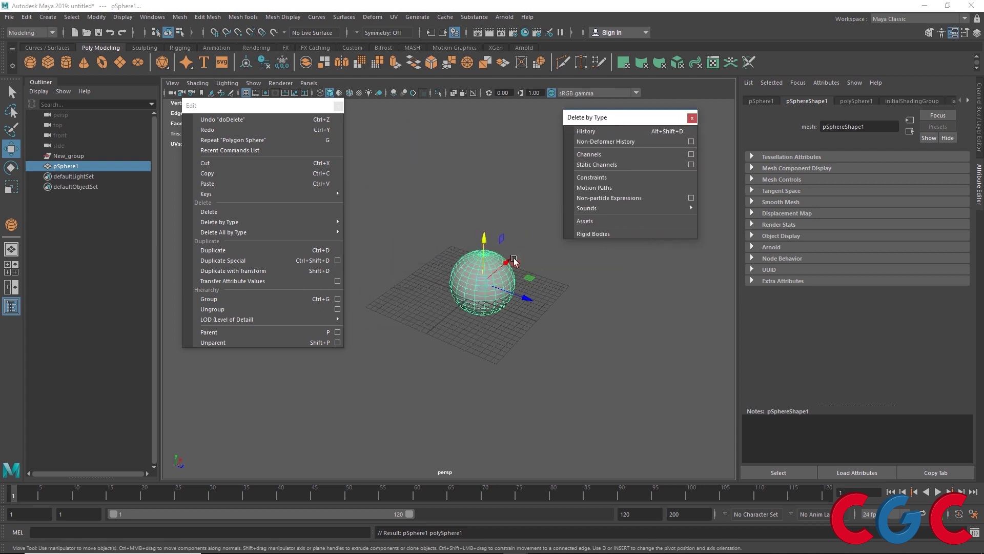
mouse_move(229, 233)
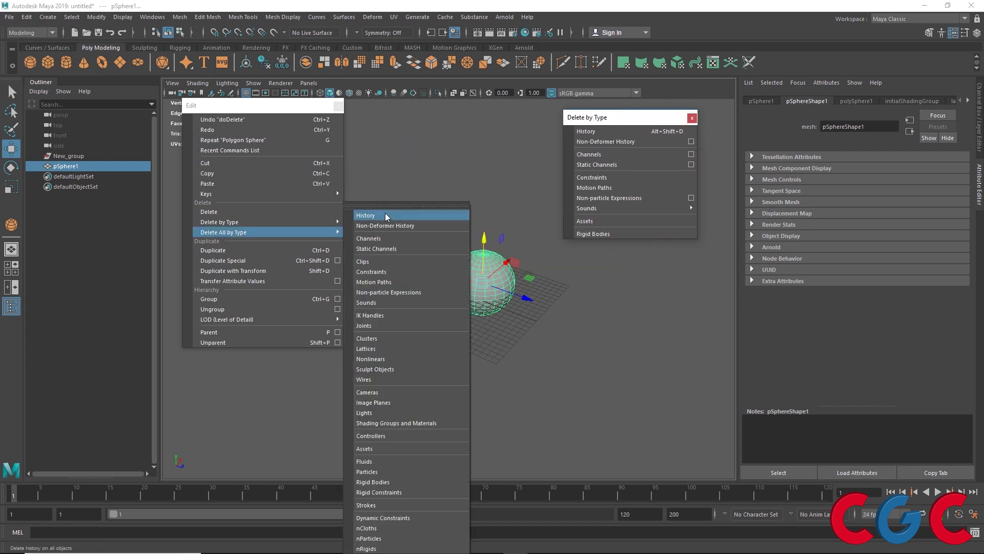
left_click_drag(654, 125, 423, 117)
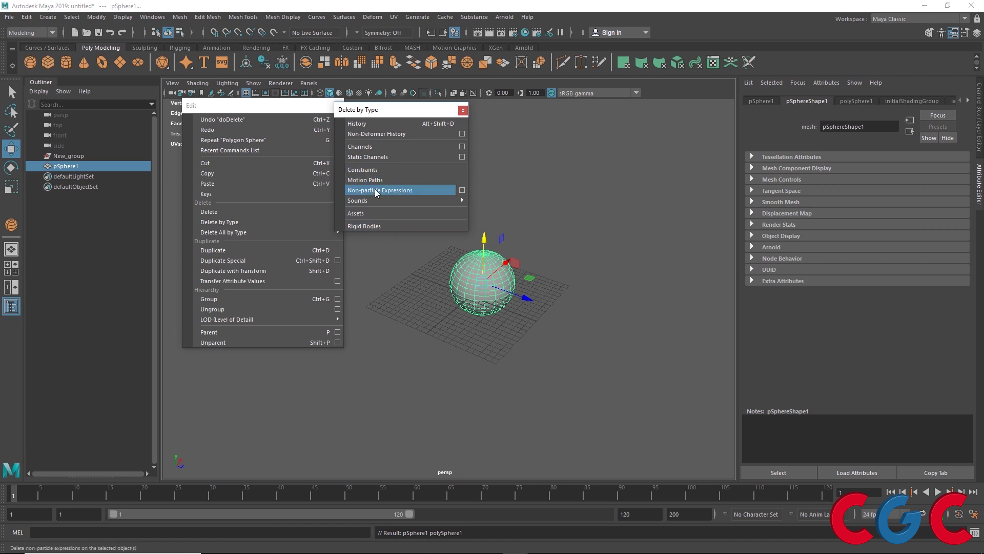
mouse_move(411, 202)
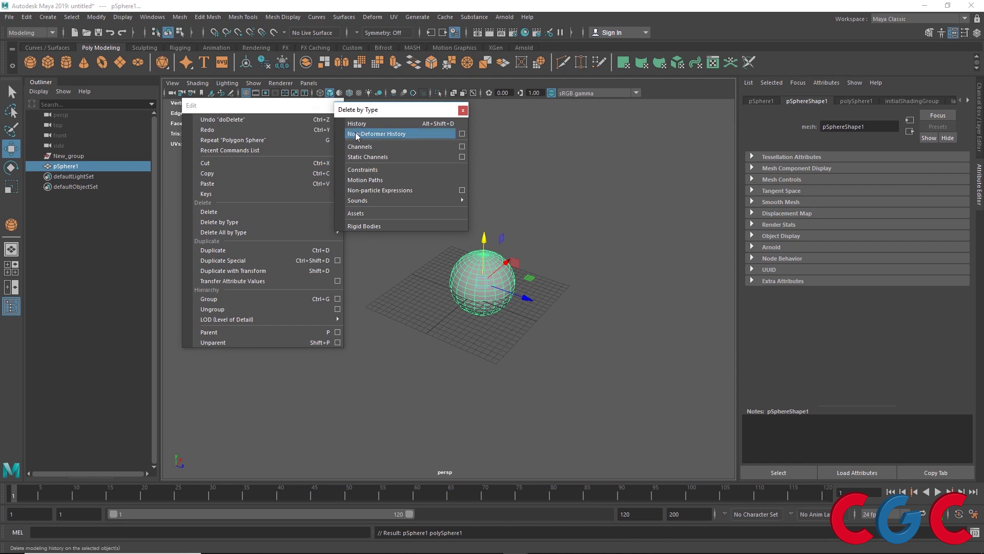
- Raise the new sphere about 9.1 units above the grid along the Y axis
left_click_drag(486, 234, 490, 177)
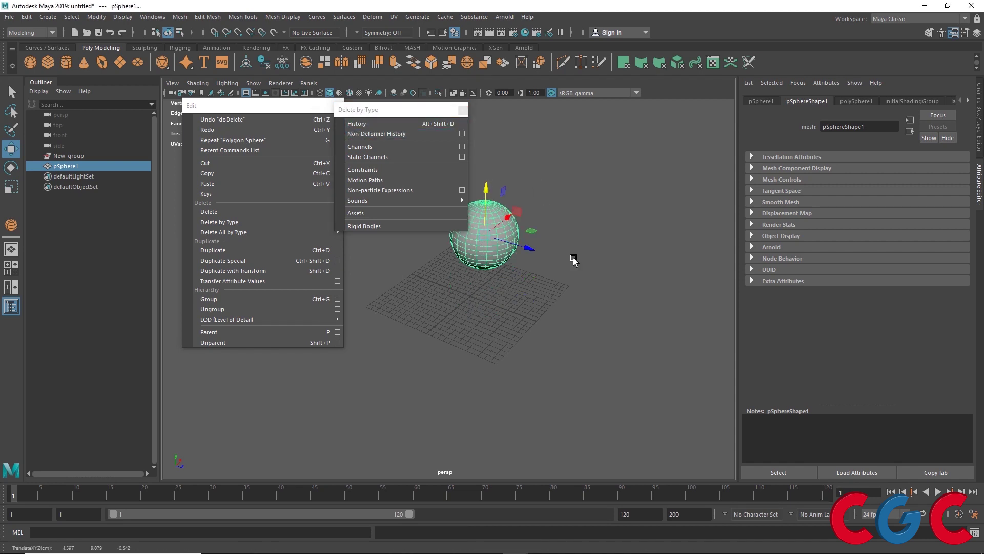
left_click_drag(573, 261, 552, 256, "alt")
scroll(553, 257, "up", 4)
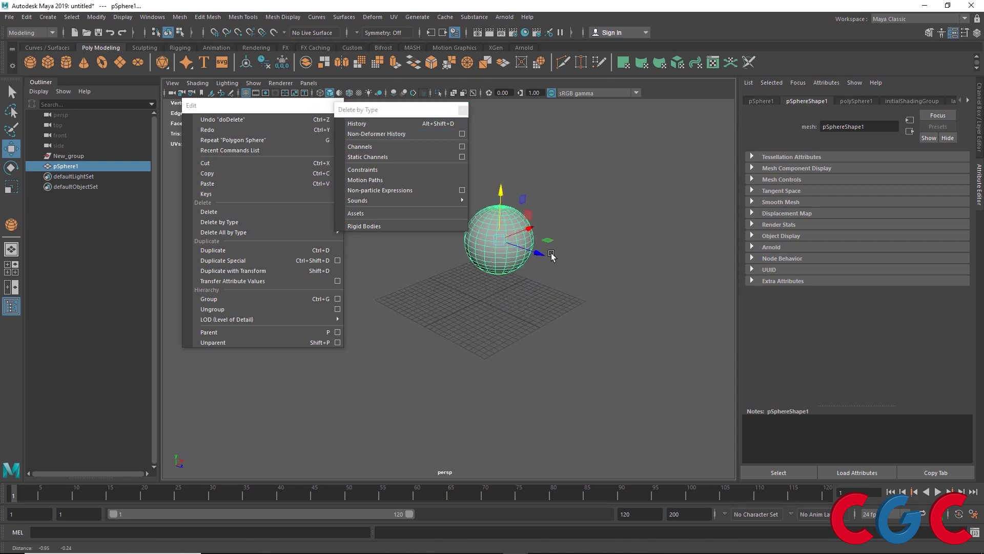
- Extrude the two face rows around the sphere's equator outward about 5.5 units and flatten the rim to about 0.4 in Y
right_click_drag(513, 238, 516, 293)
double_click(510, 238)
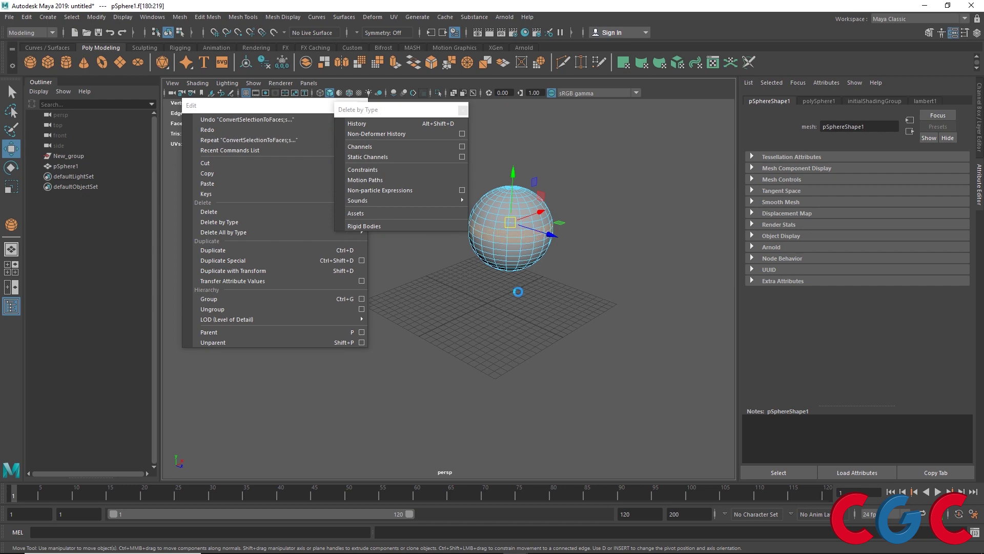
key("ctrl+e")
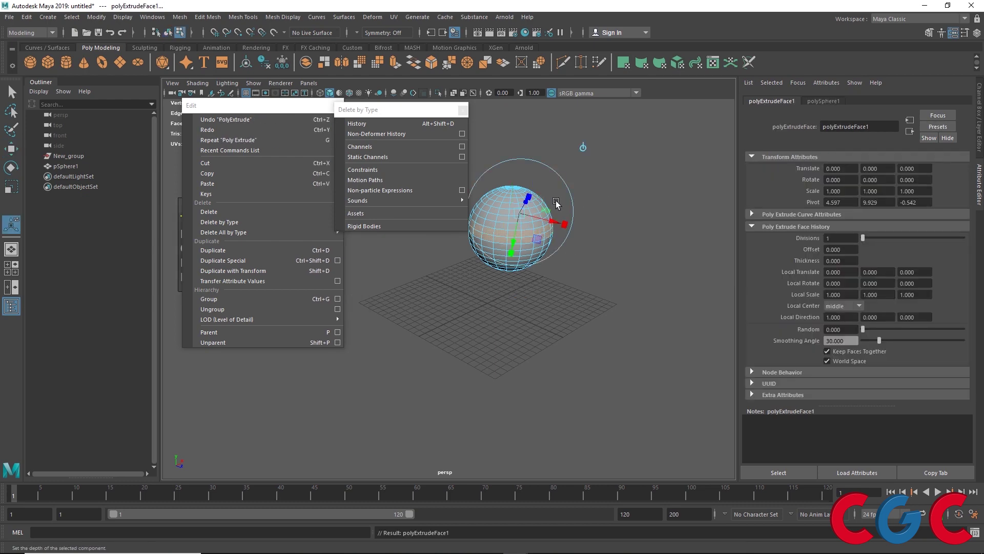
left_click_drag(537, 239, 596, 240, "alt")
middle_click_drag(549, 246, 645, 260, "alt")
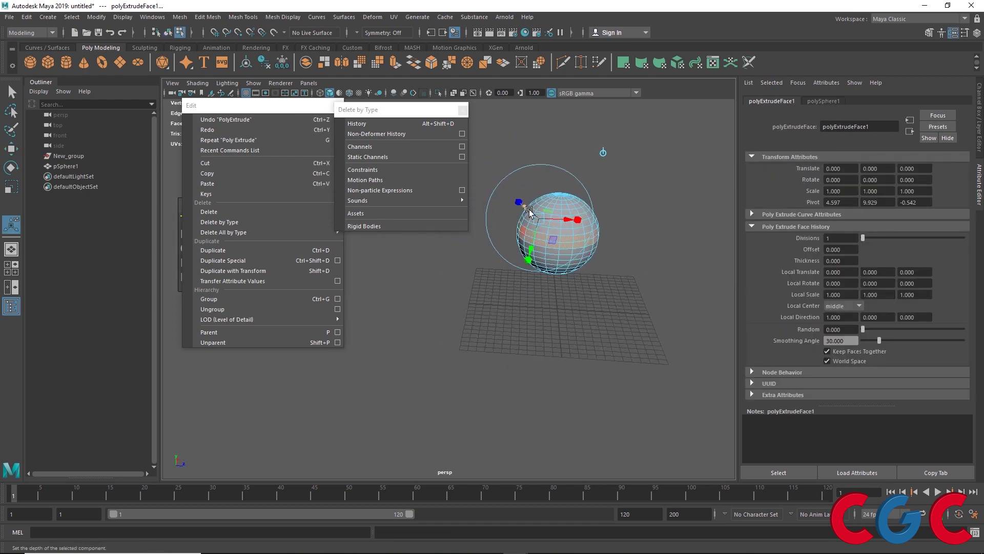
left_click_drag(529, 211, 563, 208)
key("r")
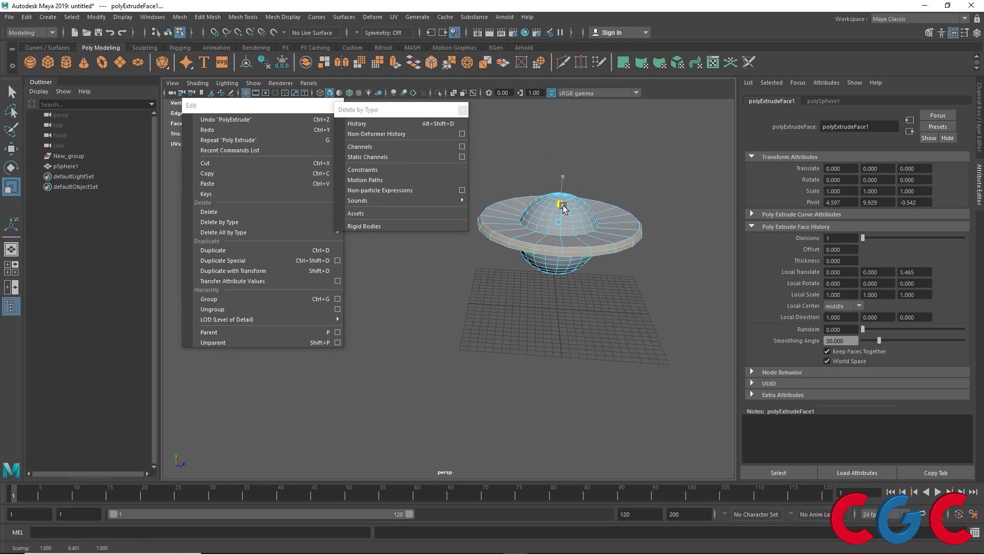
- Extrude the faces around the sphere's top pole upward about 6.2 units and scale the end down into a tapered spike
left_click_drag(593, 242, 564, 256, "alt")
scroll(598, 229, "up", 4)
middle_click_drag(552, 237, 464, 285, "alt")
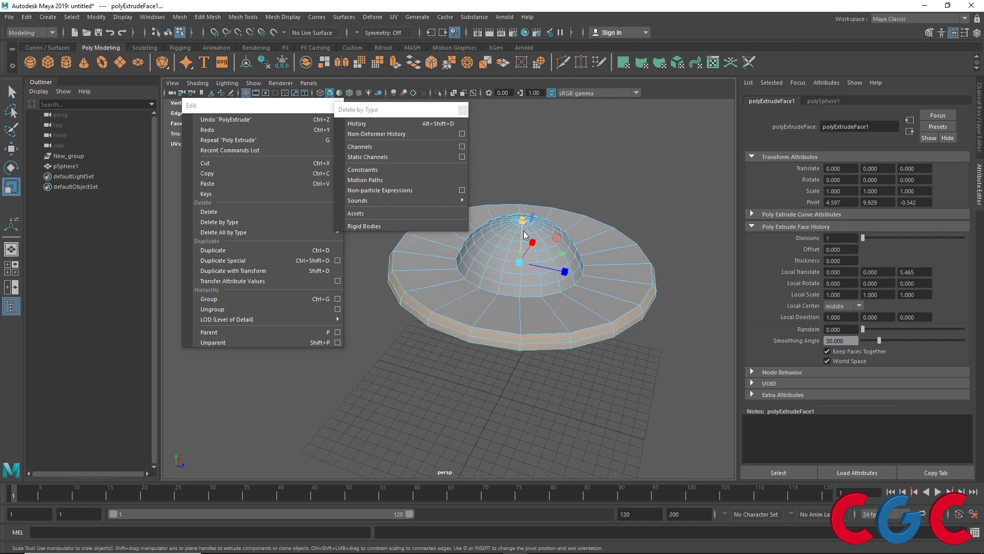
right_click_drag(524, 234, 467, 234, "ctrl")
right_click(524, 222, "ctrl")
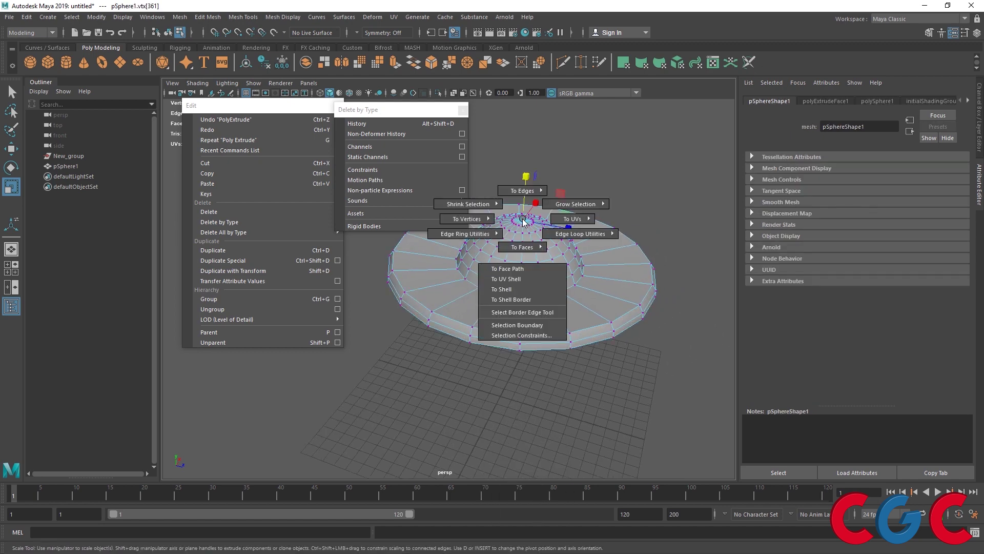
left_click(522, 247)
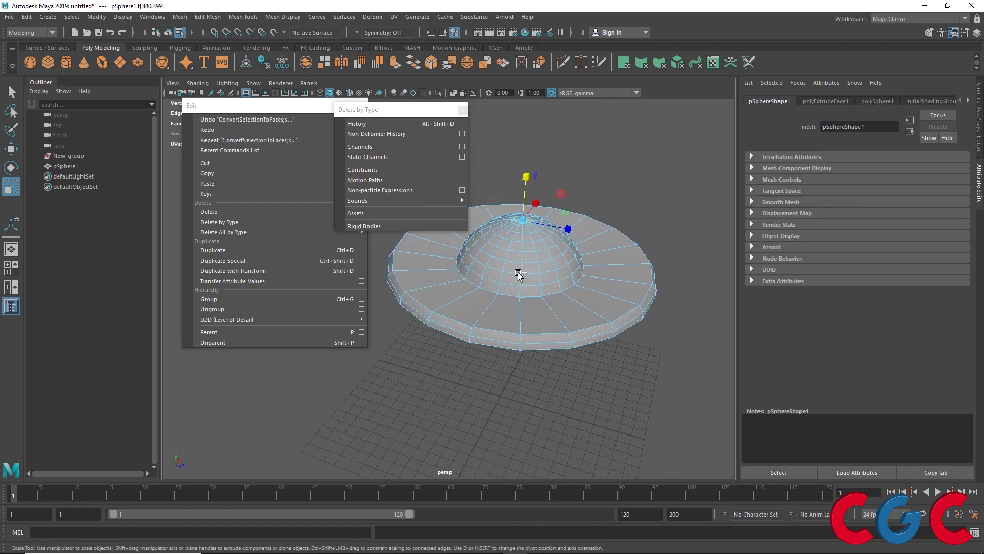
key("ctrl+e")
left_click_drag(525, 177, 533, 107)
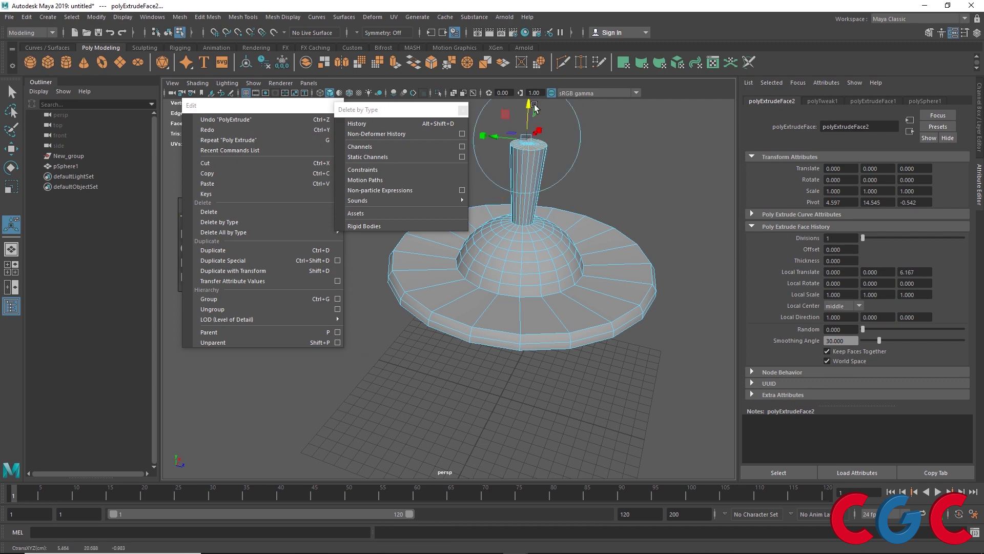
key("r")
left_click_drag(525, 144, 510, 146)
- Return to object selection and examine the sphere's construction history inputs, from both face extrusions back to the original polySphere1 settings
left_click_drag(505, 211, 583, 203, "alt")
middle_click_drag(528, 247, 583, 246, "alt")
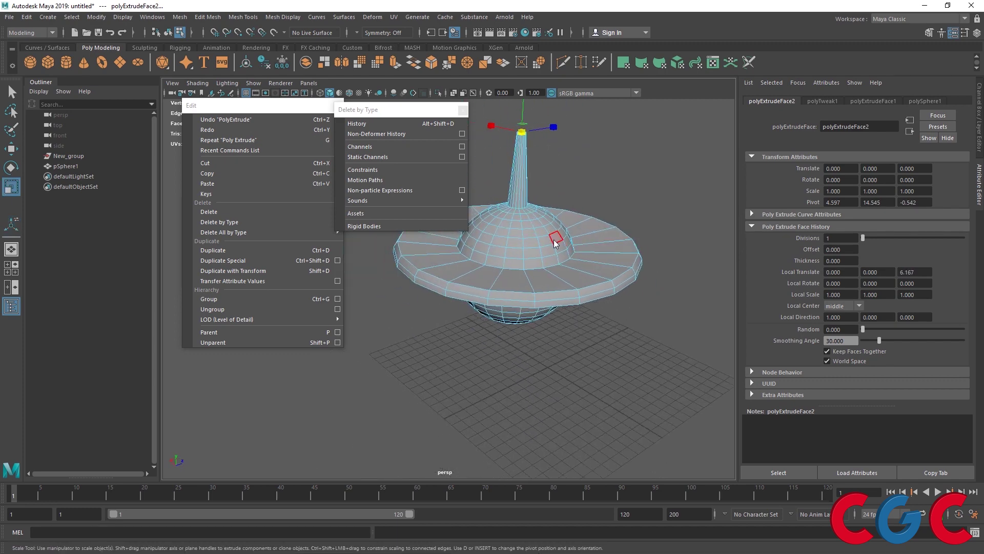
right_click_drag(555, 239, 615, 192)
left_click(978, 111)
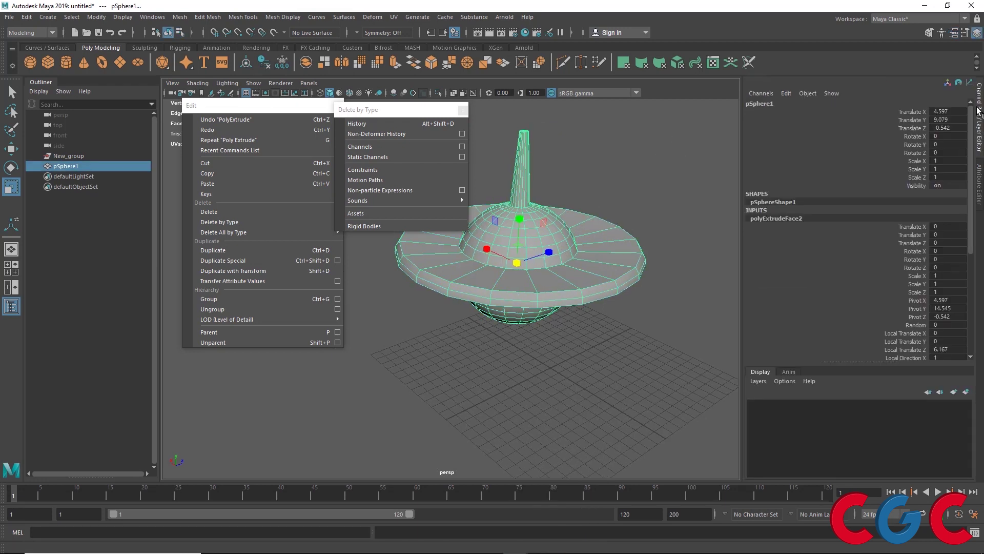
left_click(759, 219)
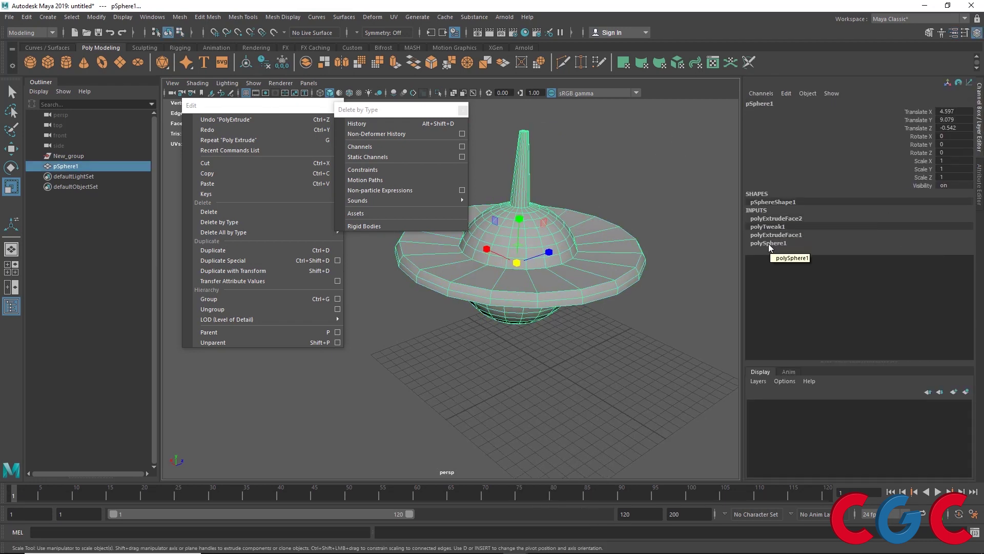
left_click(768, 244)
left_click(768, 235)
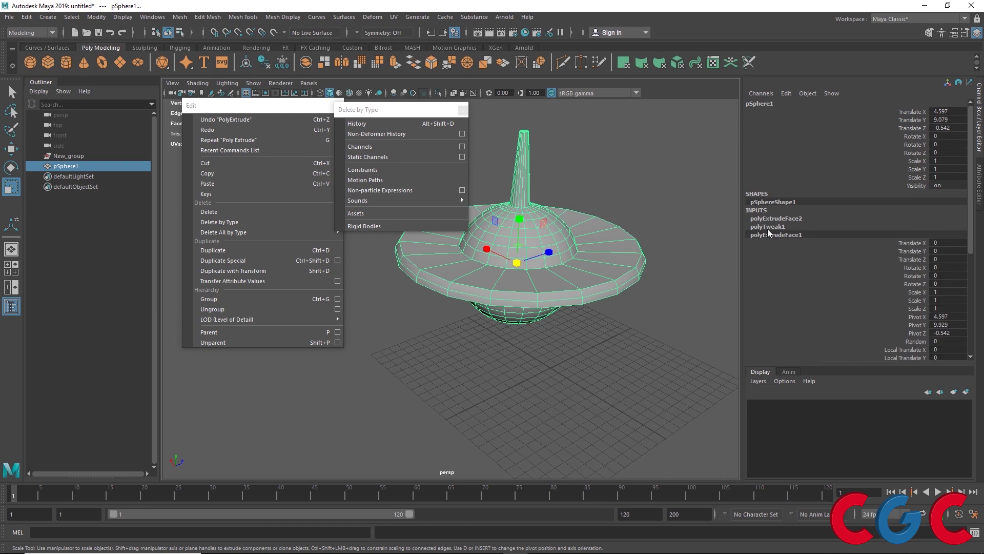
left_click(768, 226)
left_click(768, 219)
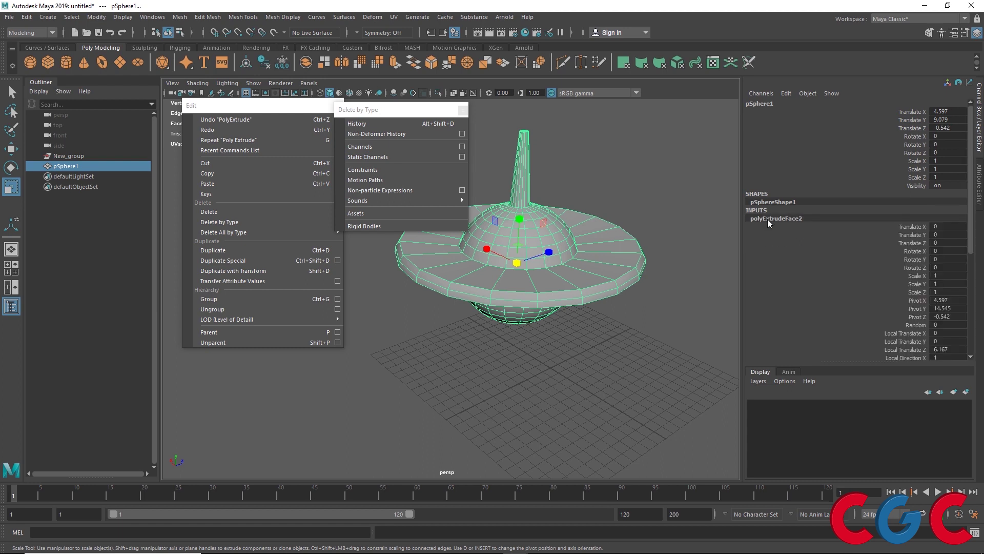
left_click(772, 256)
scroll(772, 252, "down", 7)
left_click(763, 351)
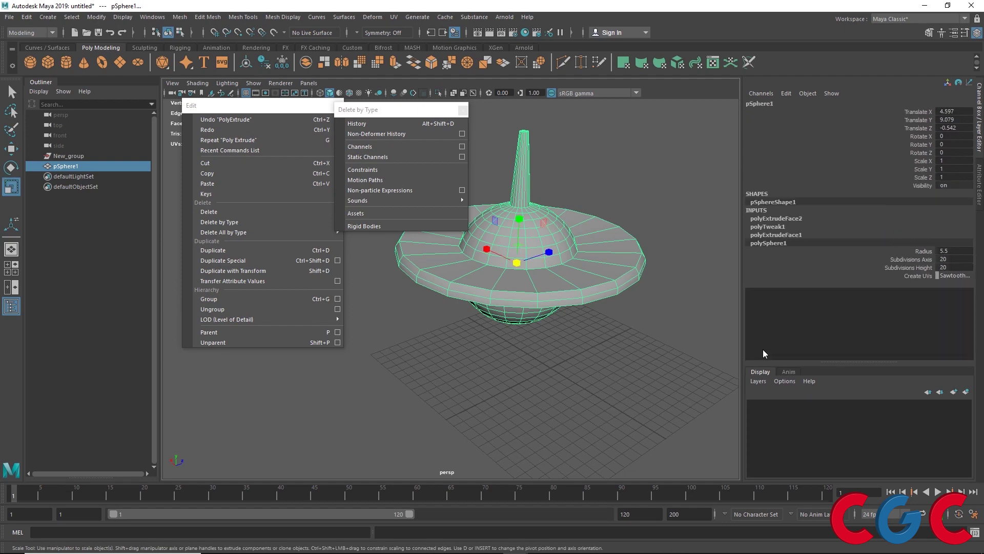
- Delete the construction history of pSphere1, and undo the deletion
left_click_drag(600, 324, 524, 262, "alt")
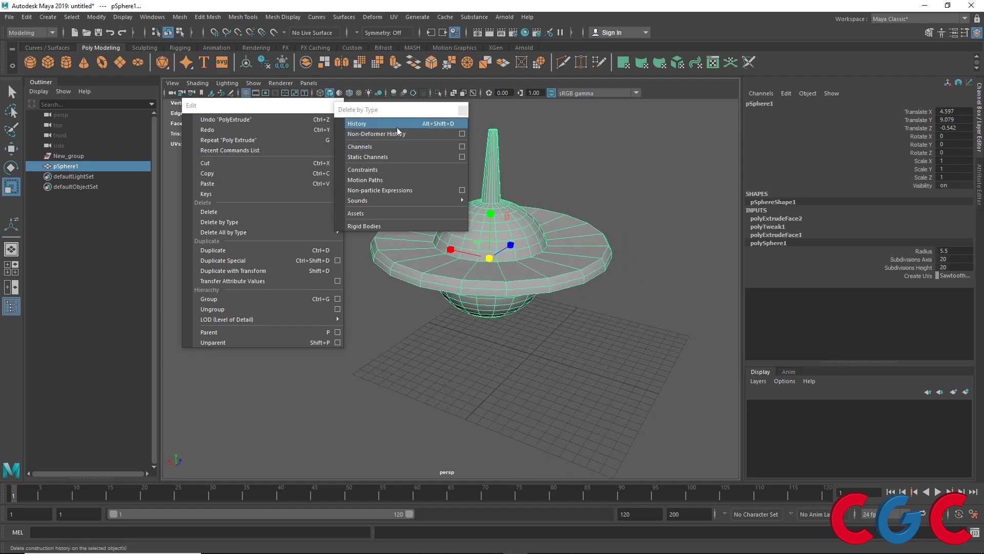
middle_click_drag(584, 273, 642, 286, "alt")
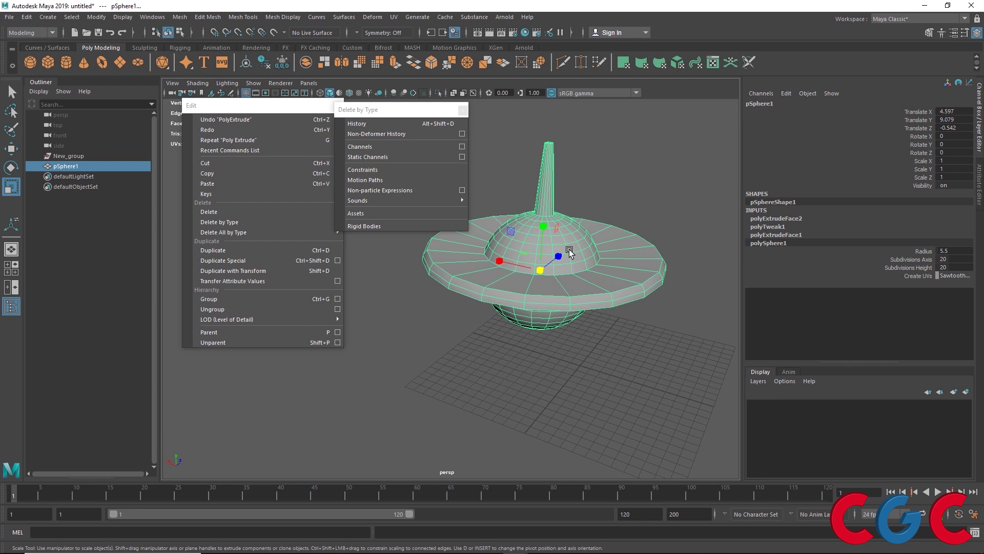
key("alt+shift+d")
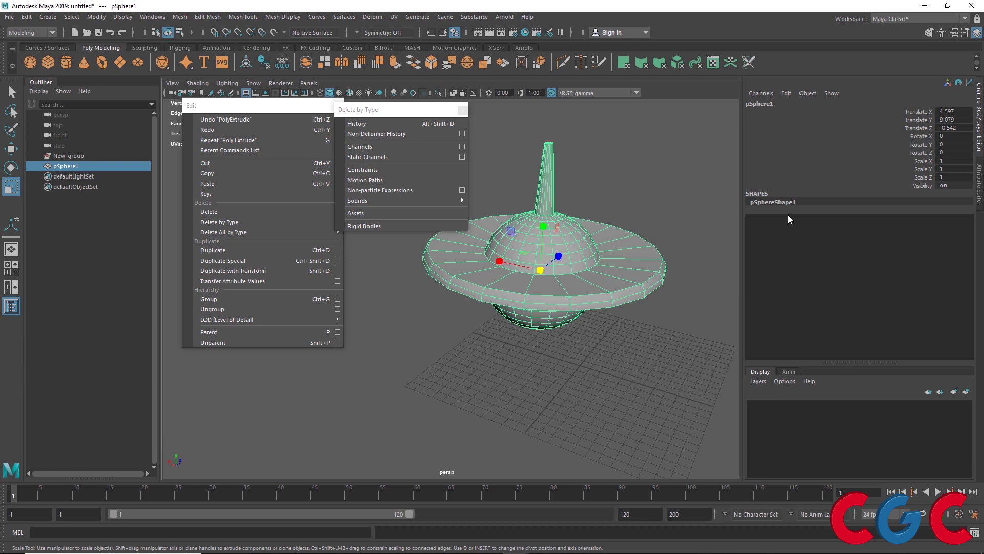
key("ctrl+z")
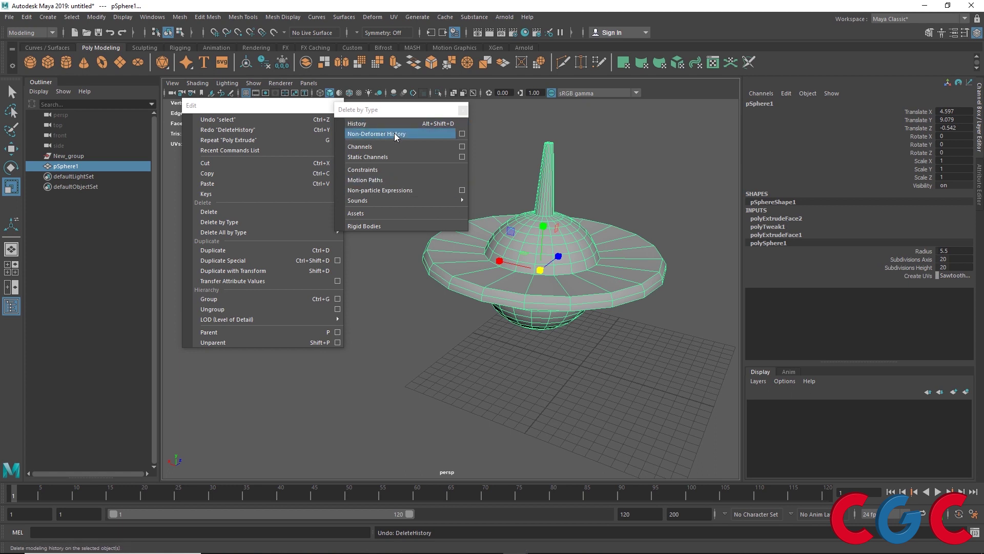
- Check the Delete Non Deformer History options and close them without deleting anything
left_click(462, 134)
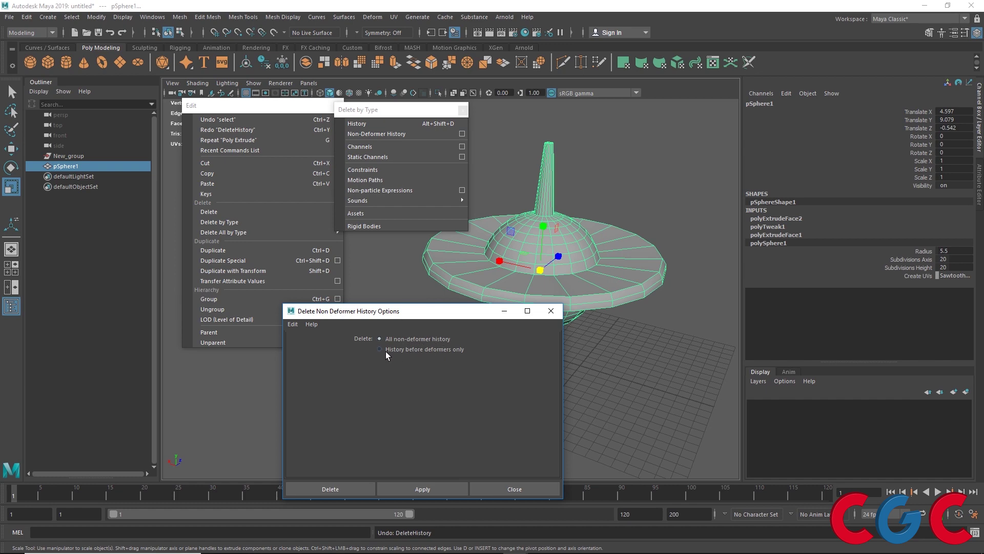
left_click(551, 314)
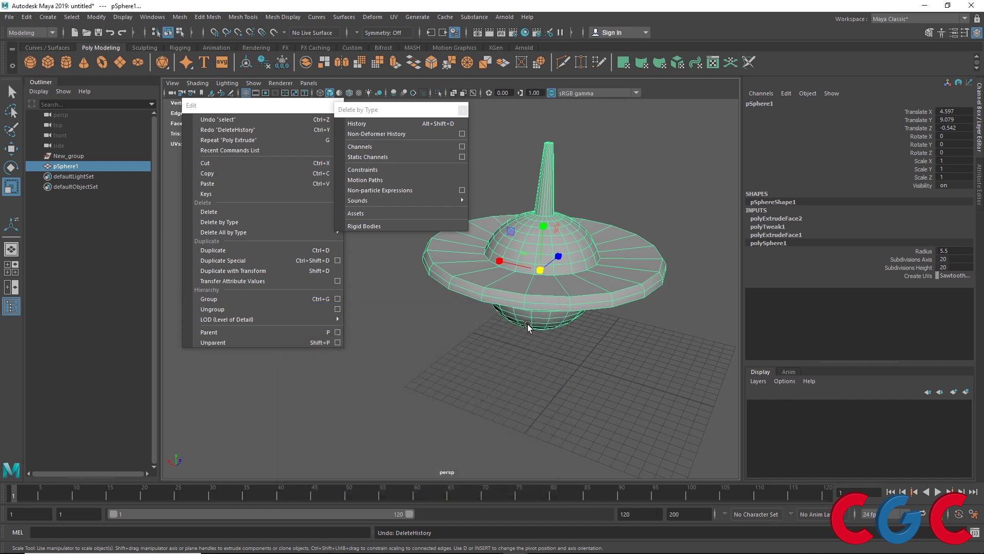
mouse_move(528, 324)
left_mouse_down("alt")
mouse_move(498, 319)
mouse_move(529, 321)
left_mouse_up("alt")
middle_click_drag(647, 278, 651, 310, "alt")
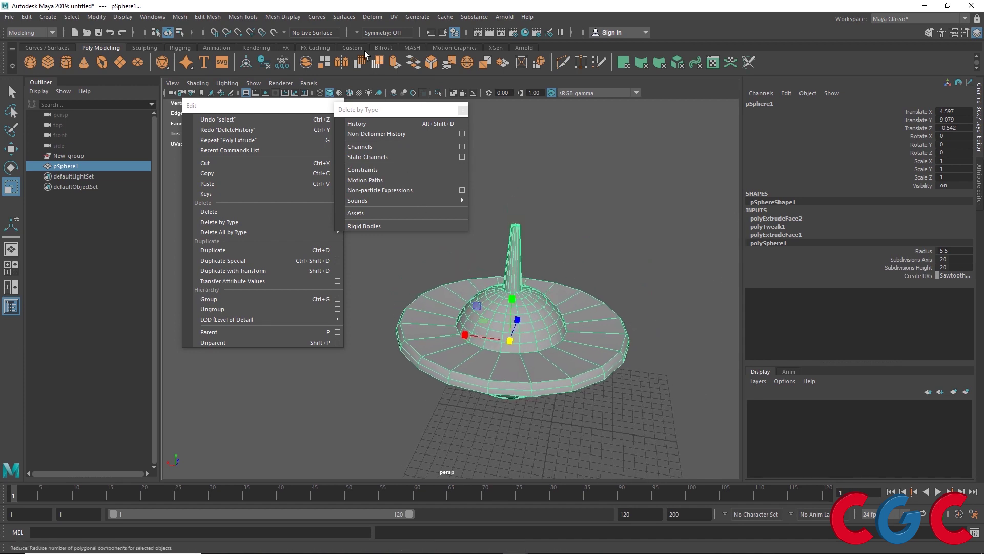
- Apply a Lattice deformer with the default divisions to pSphere1
left_click(366, 21)
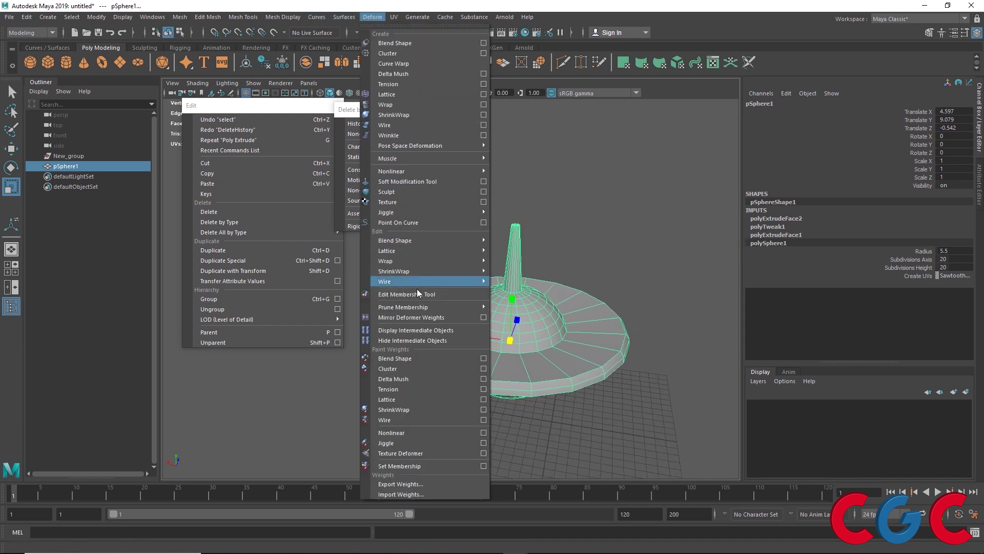
left_click(398, 26)
left_click_drag(398, 32, 253, 38)
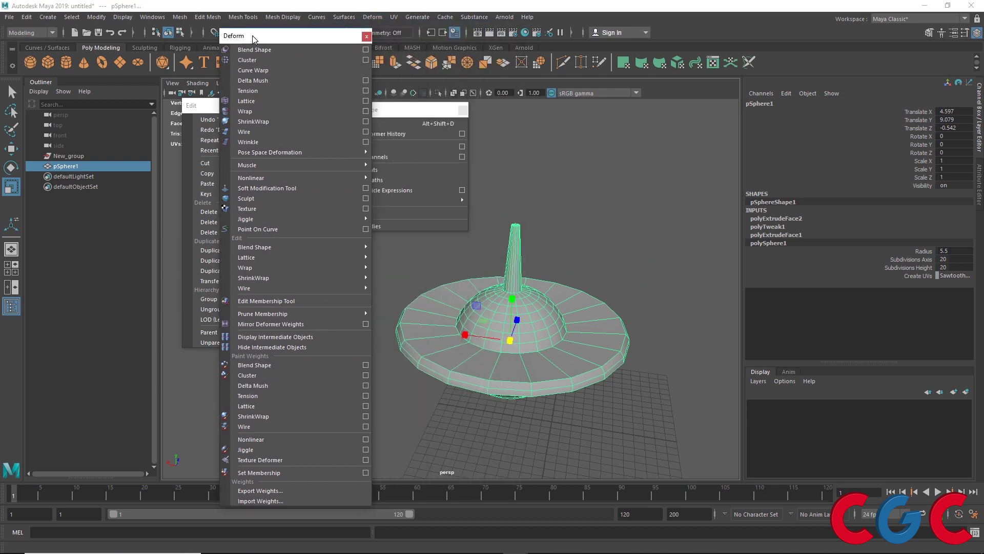
left_click(275, 101)
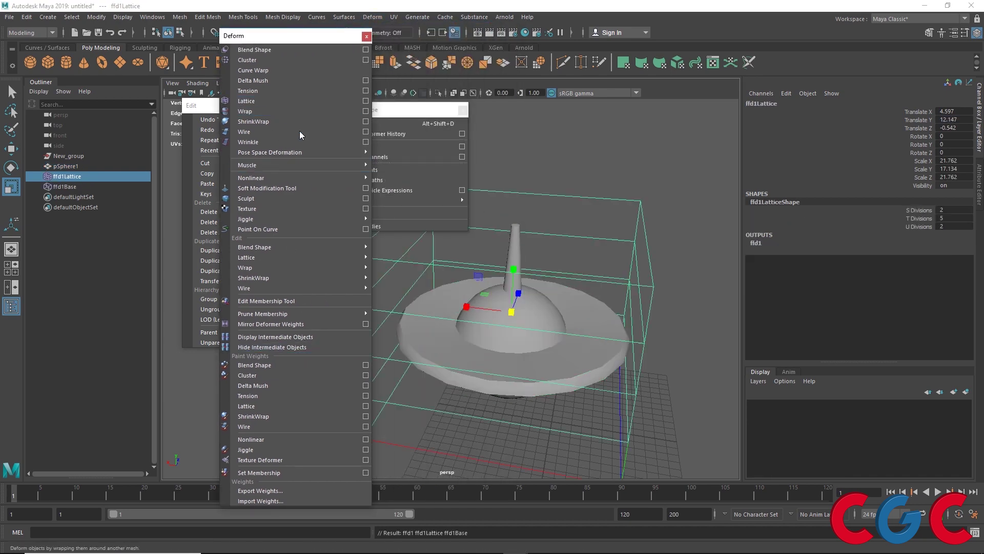
right_click_drag(615, 260, 630, 265, "alt")
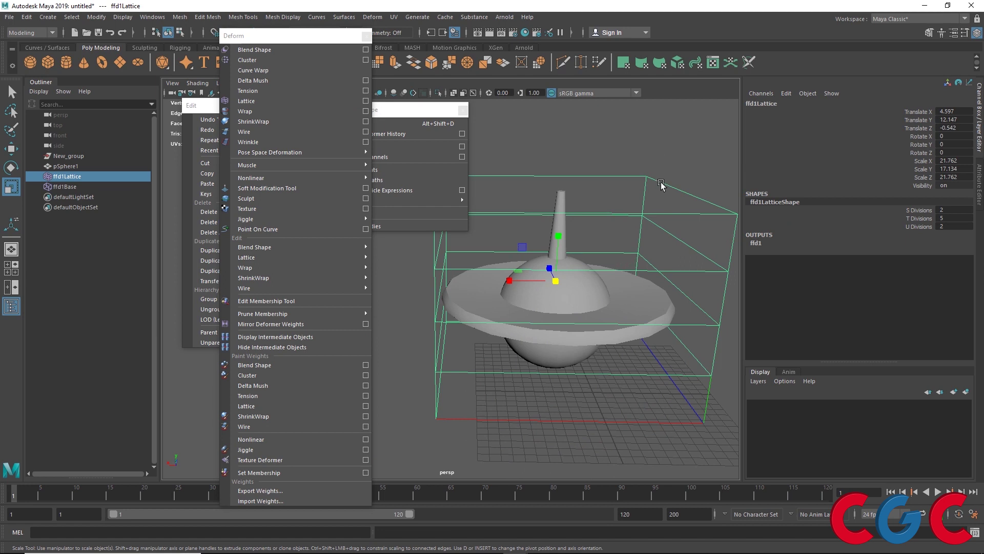
- Deform the sphere by moving the upper lattice points on one side and the two lowest corner points on the opposite side inward along X
right_click_drag(661, 183, 660, 155)
middle_click_drag(668, 175, 588, 176, "alt")
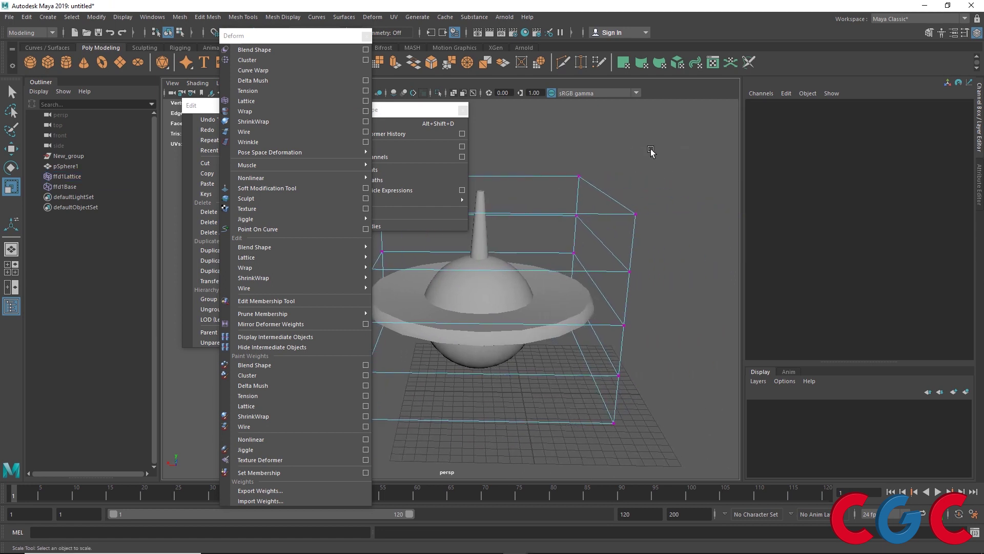
left_click_drag(651, 152, 560, 280)
key("w")
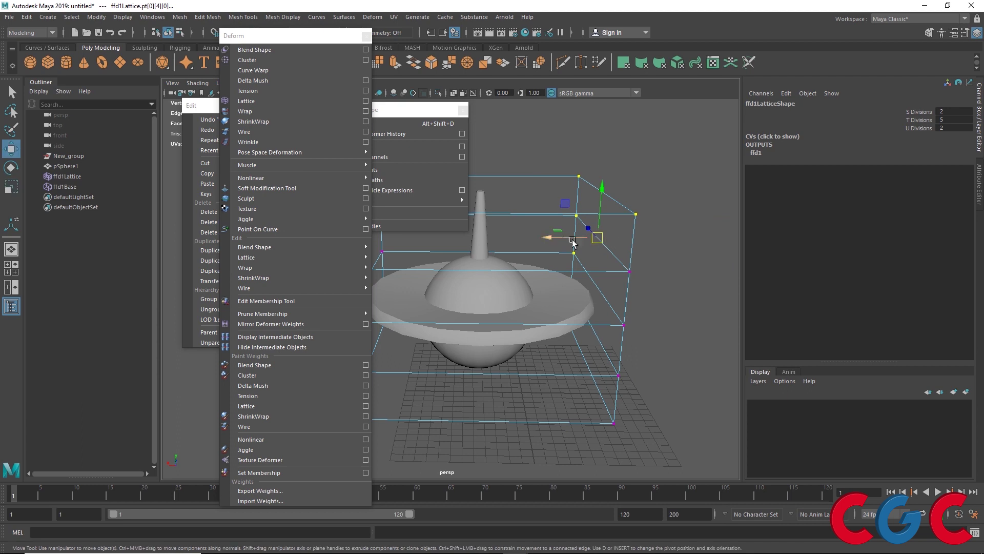
left_click_drag(563, 238, 527, 245)
middle_click_drag(511, 305, 638, 223, "alt")
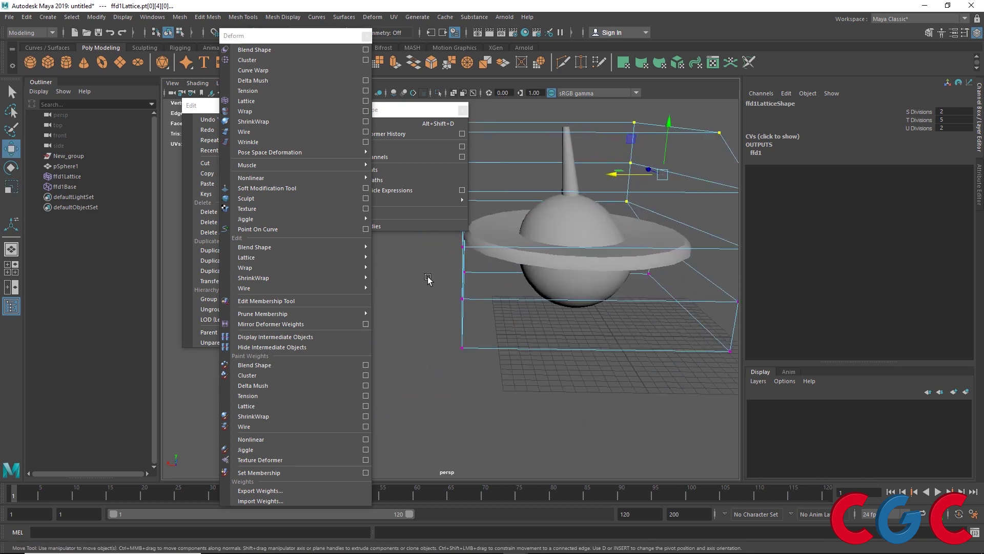
left_click_drag(428, 279, 509, 379)
left_click_drag(421, 323, 477, 322)
middle_click_drag(544, 312, 669, 384, "alt")
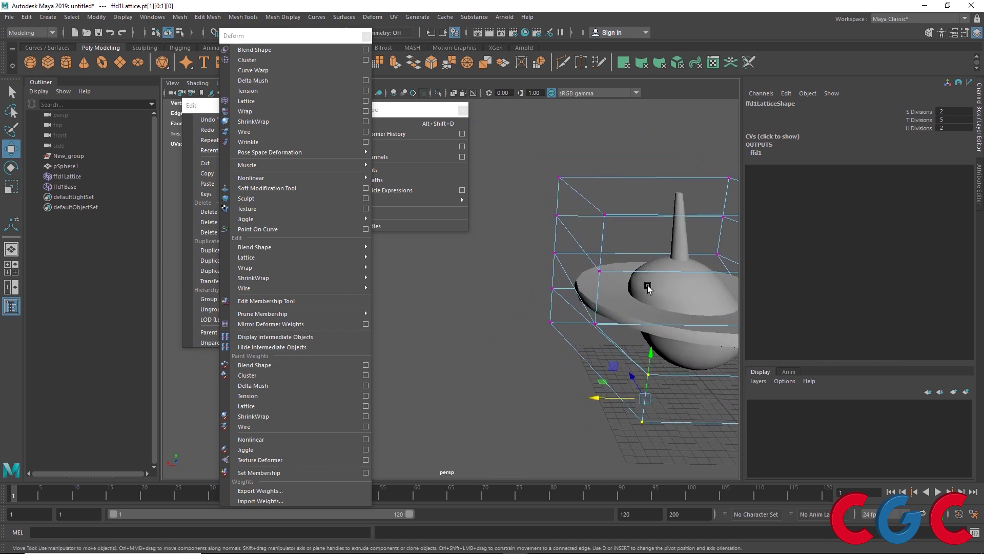
- Extrude two faces on the dome of pSphere1 outward by about 8.4 units
right_click_drag(648, 260, 756, 161)
left_click(682, 309)
middle_click_drag(676, 309, 570, 295, "alt")
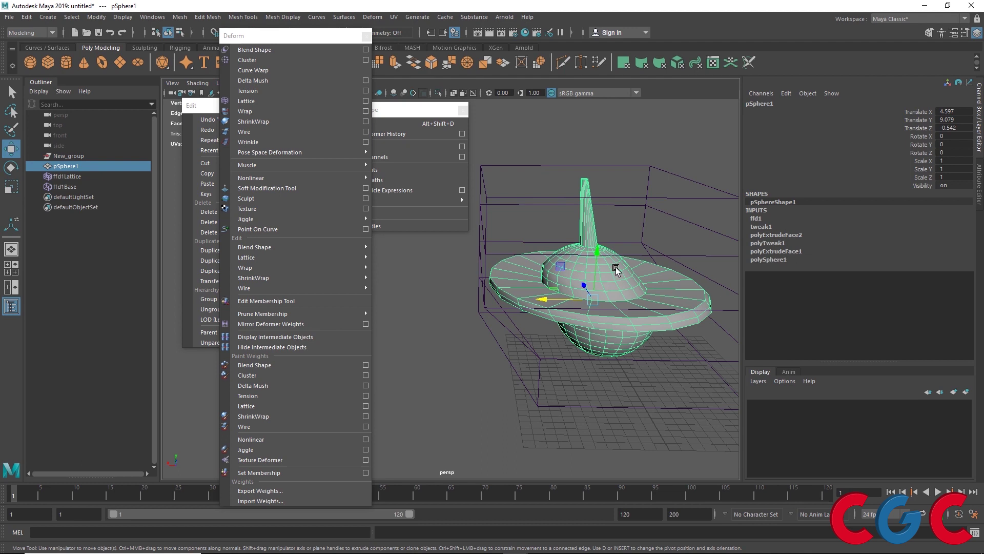
middle_click_drag(617, 266, 599, 256, "alt")
right_click_drag(599, 272, 598, 275)
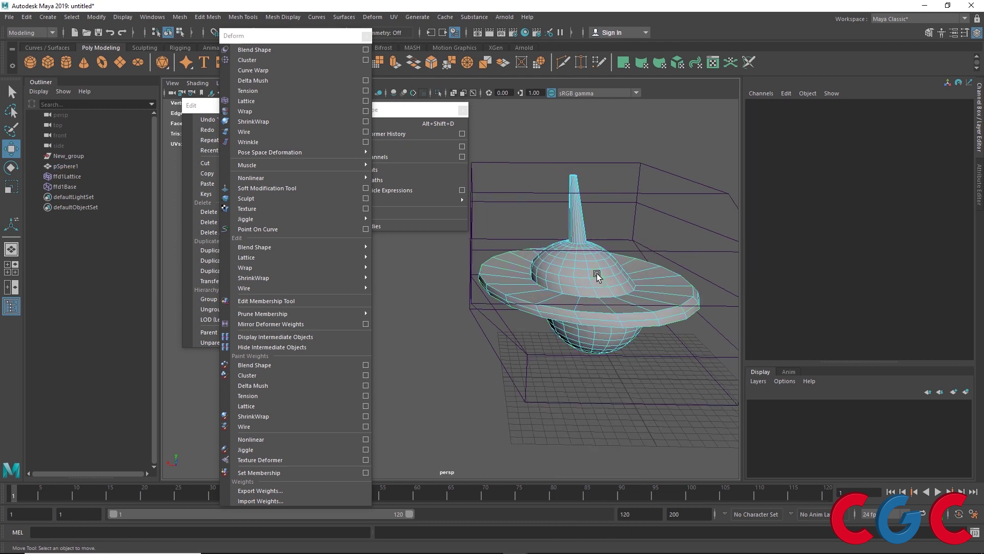
left_click(597, 275)
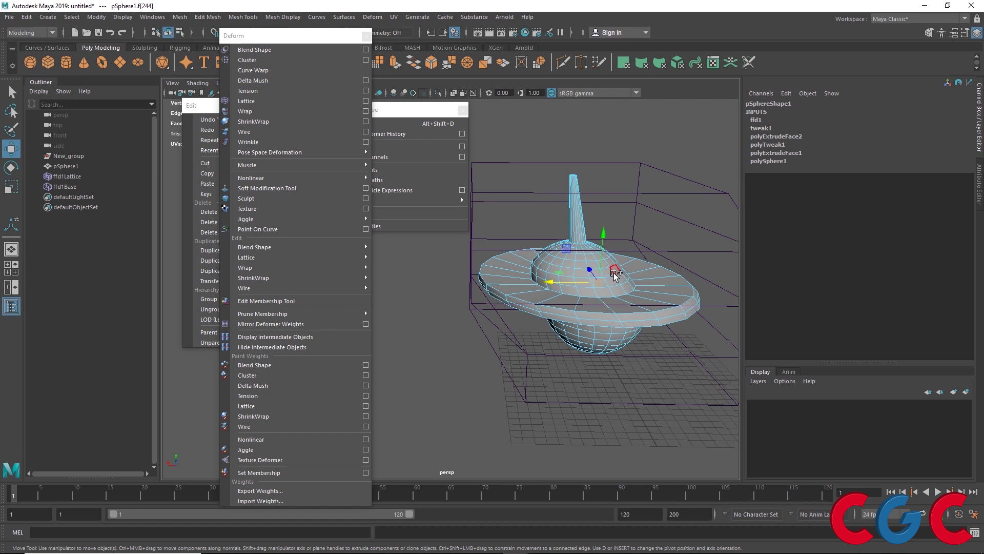
left_click(614, 274, "shift")
key("ctrl+e")
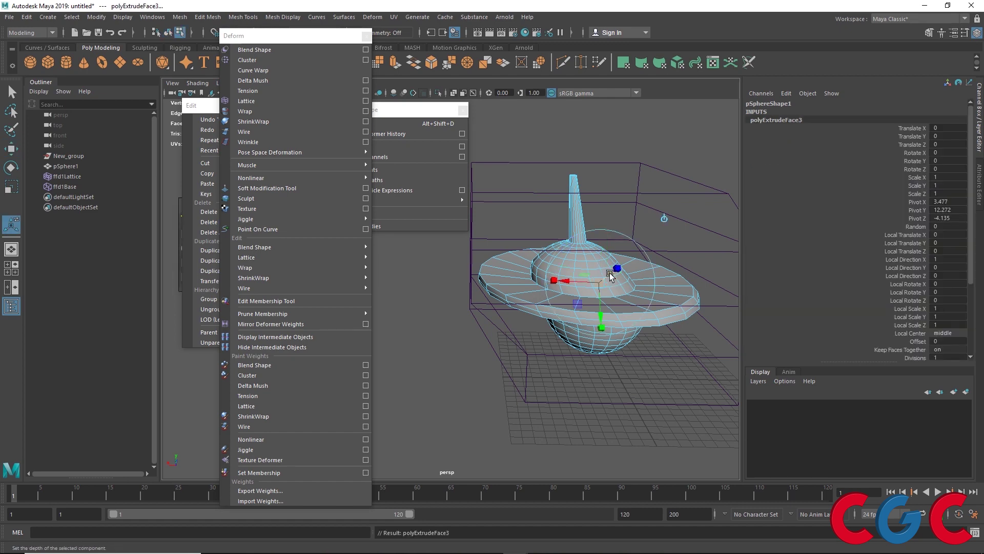
left_click_drag(613, 275, 595, 314)
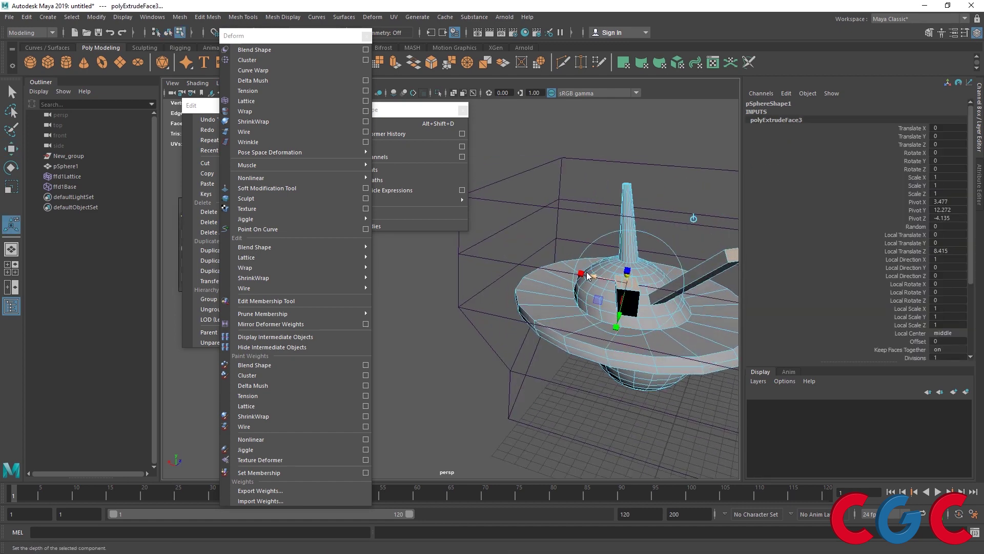
- Return to object selection and select pSphere1 to examine the order of its extrusion and deformer inputs
right_click_drag(587, 275, 660, 202)
scroll(590, 180, "down", 2)
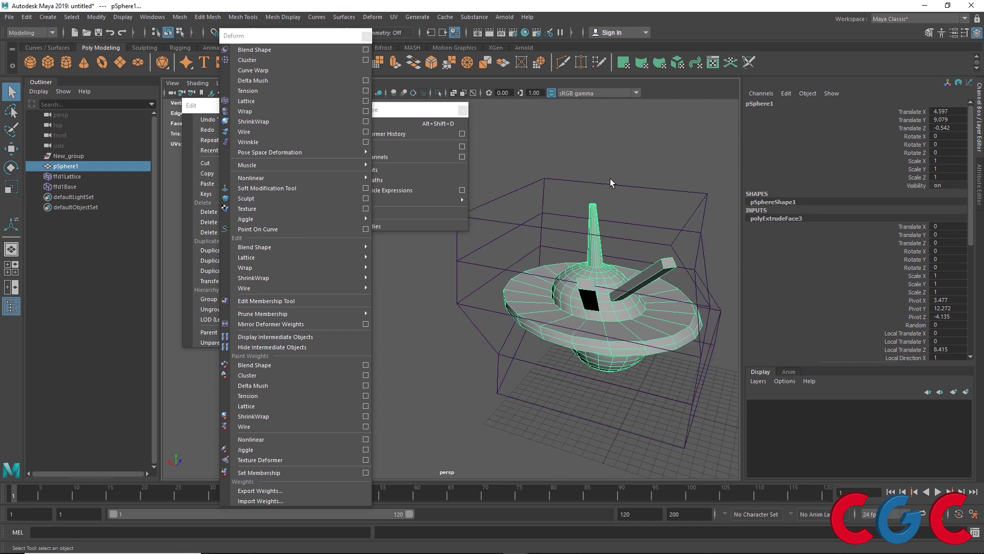
left_click_drag(611, 178, 595, 131, "alt")
left_click(619, 127)
left_click(618, 290)
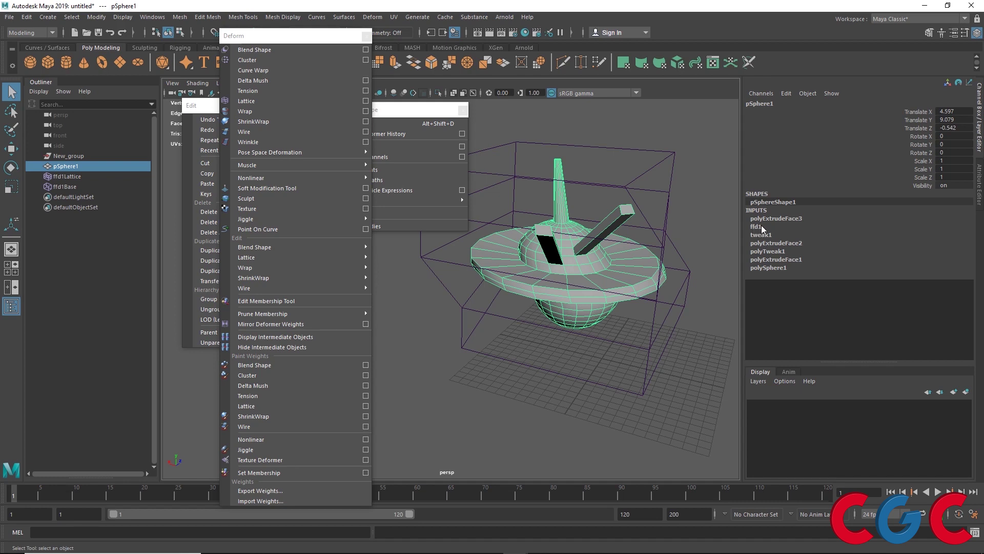
- Delete all non-deformer history of pSphere1, and undo the deletion
left_click_drag(323, 35, 236, 337)
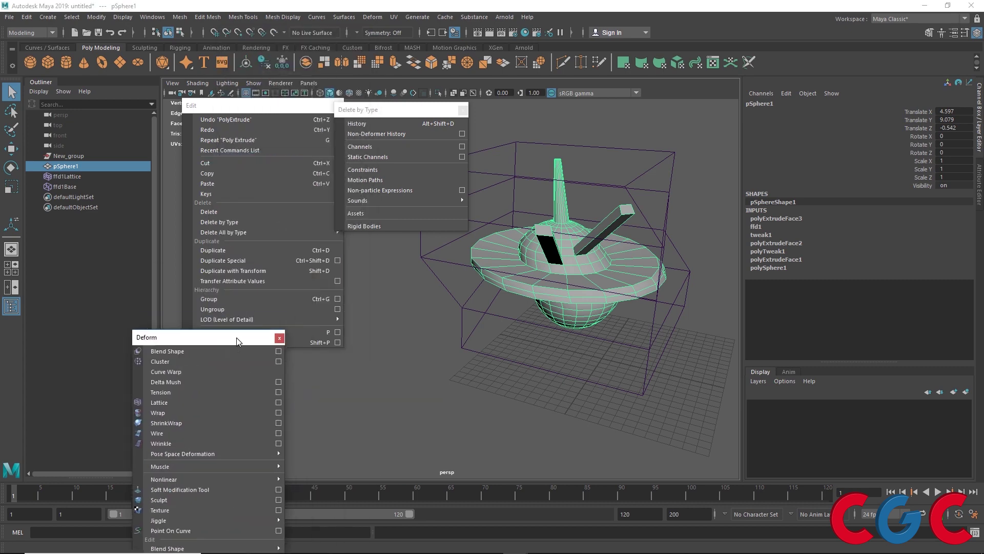
left_click(462, 134)
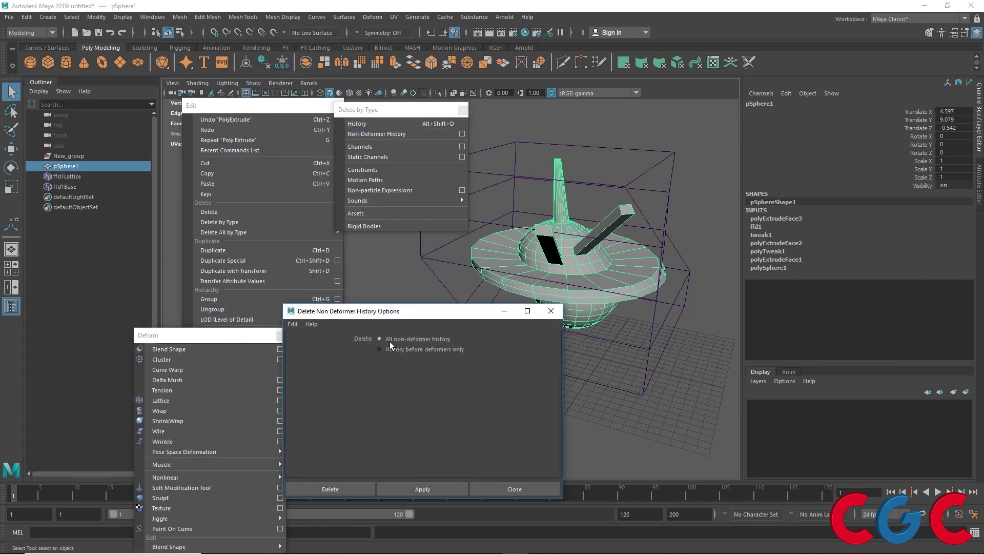
left_click_drag(438, 318, 394, 198)
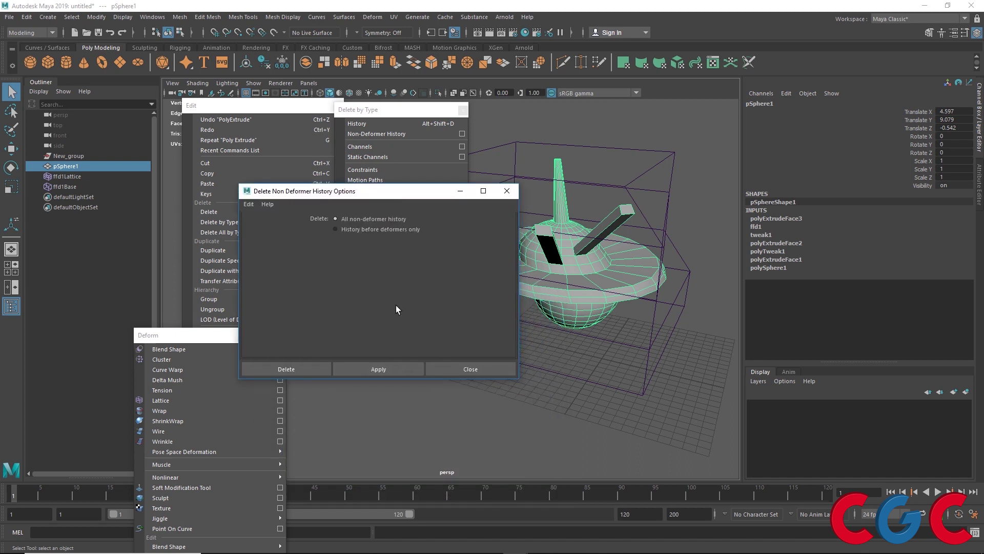
left_click(389, 367)
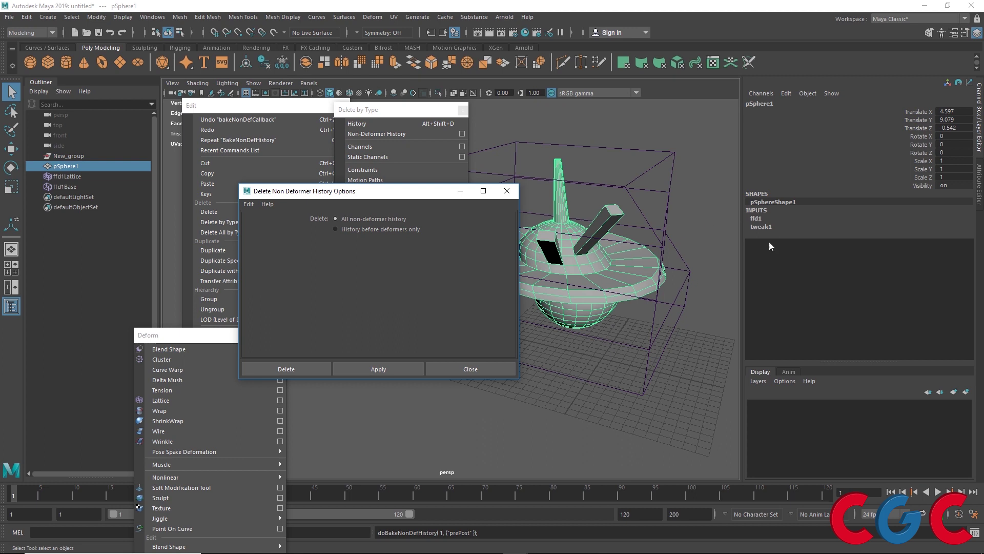
key("ctrl+z")
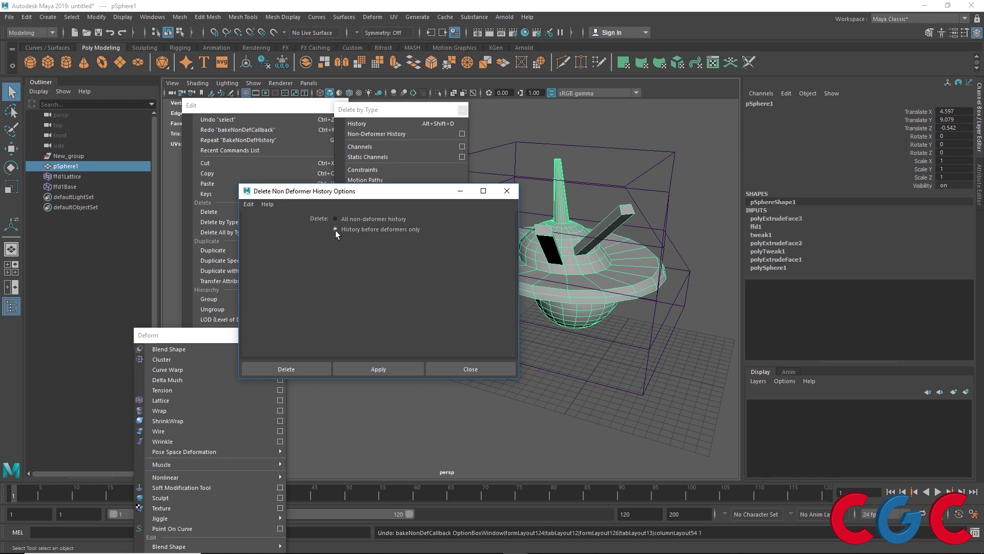
- Delete only the history before deformers on pSphere1, undo the deletion, and close the options dialog
left_click(367, 369)
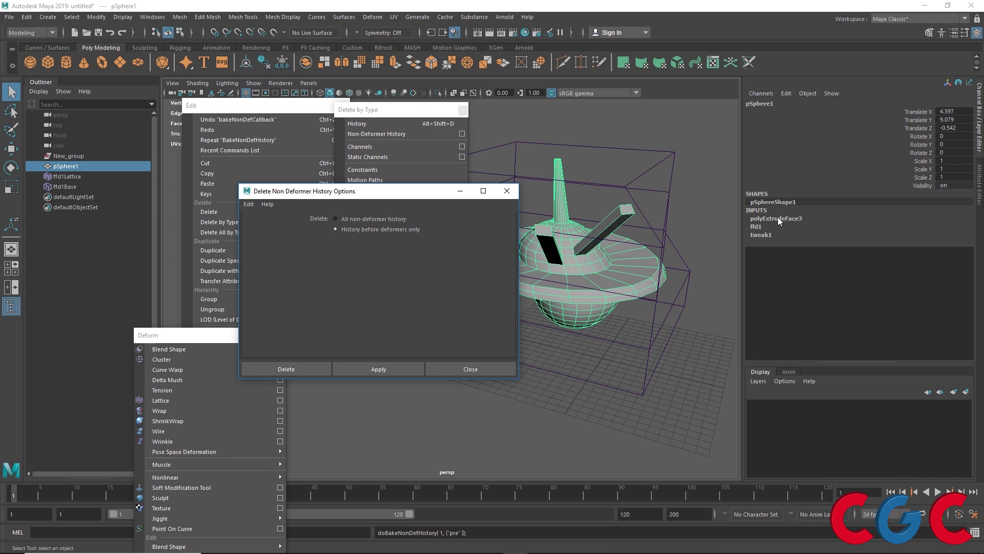
key("ctrl+z")
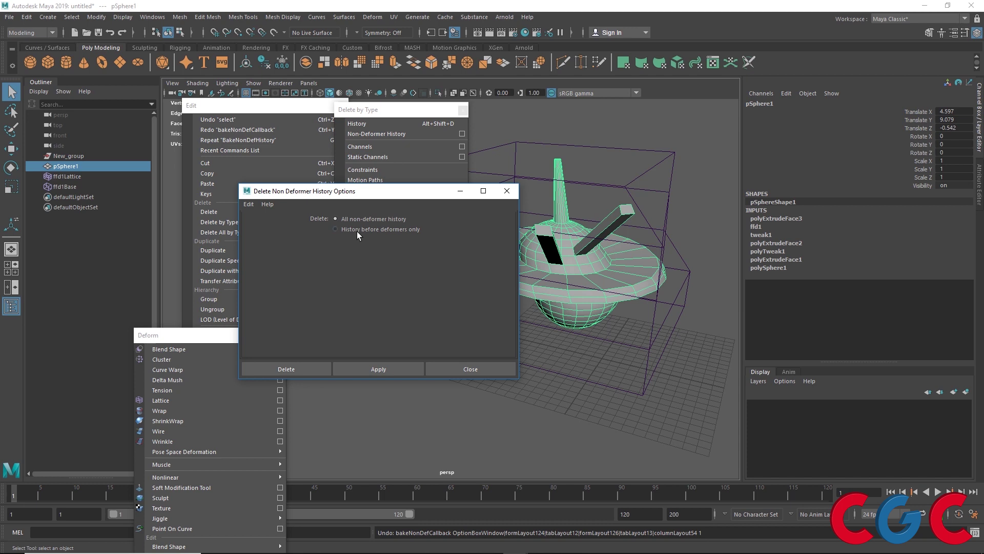
left_click(506, 192)
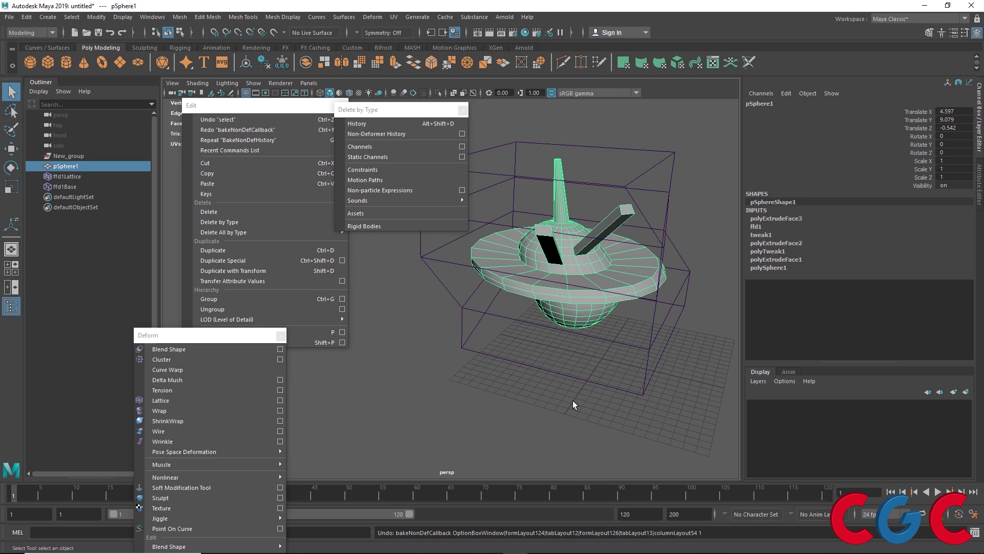
left_click_drag(531, 242, 516, 292, "alt")
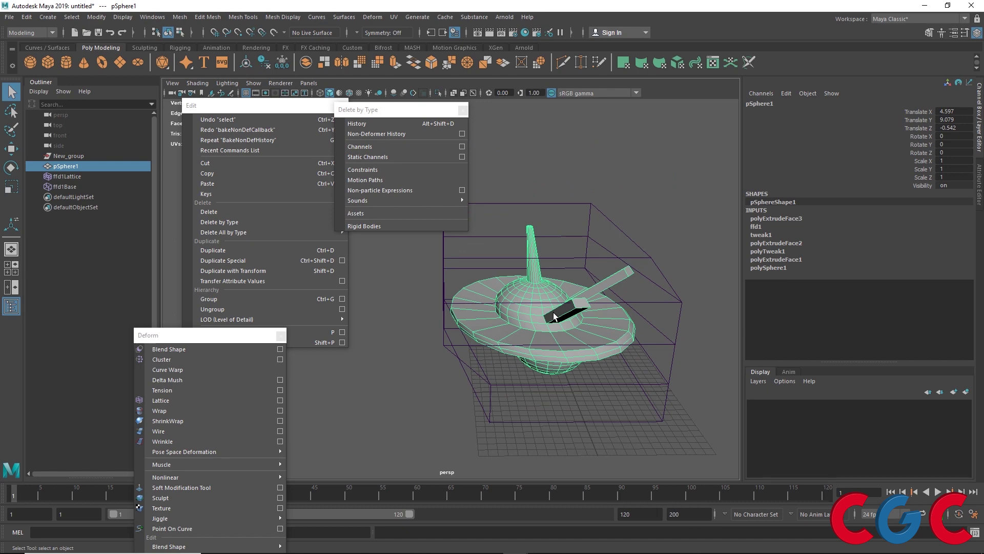
right_click_drag(601, 303, 533, 324, "alt")
left_click_drag(533, 324, 623, 325, "alt")
middle_click_drag(549, 329, 646, 333, "alt")
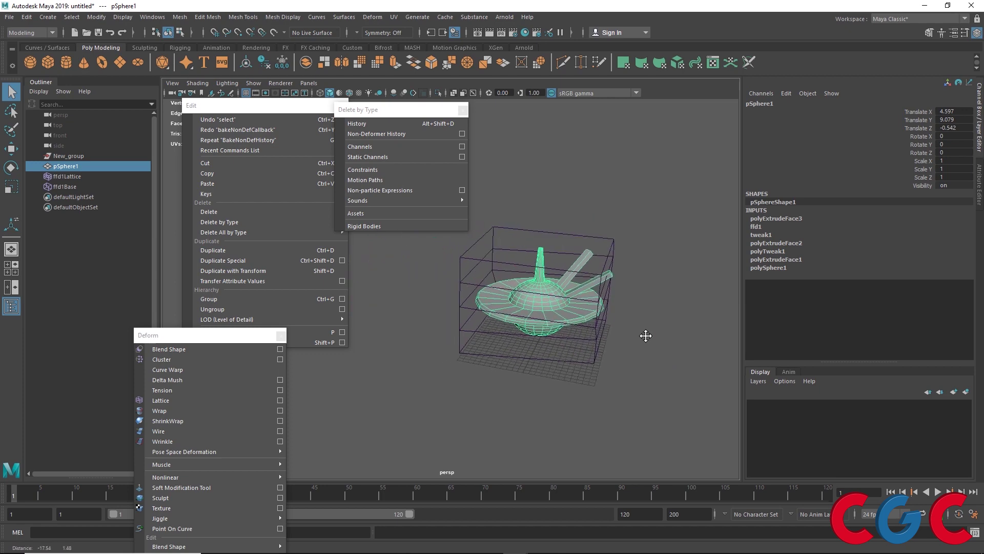
scroll(577, 299, "up", 3)
middle_click_drag(601, 297, 527, 270, "alt")
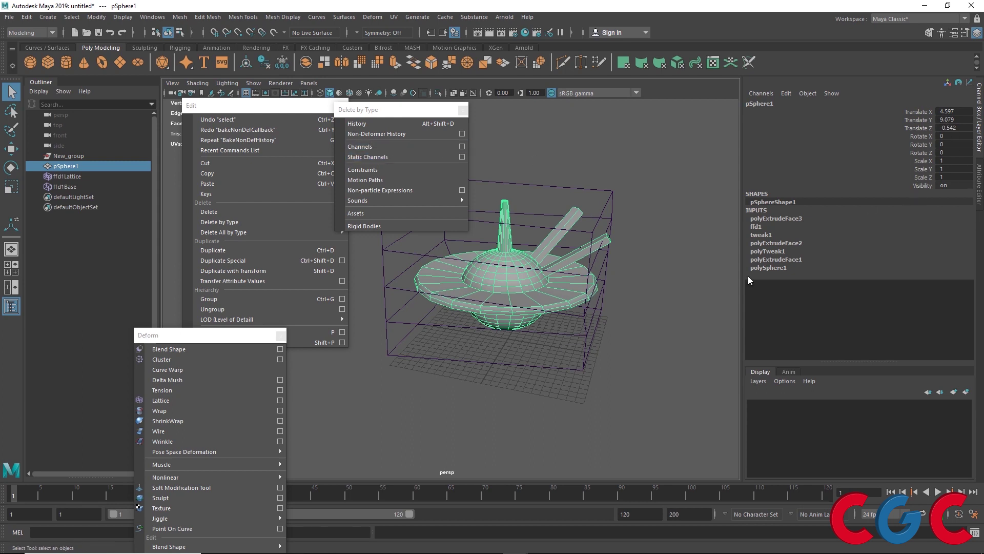
- Create a polygon sphere with a radius of about 6 beside the lattice and key it at frame 1
middle_click_drag(523, 343, 386, 342, "alt")
left_click(29, 62)
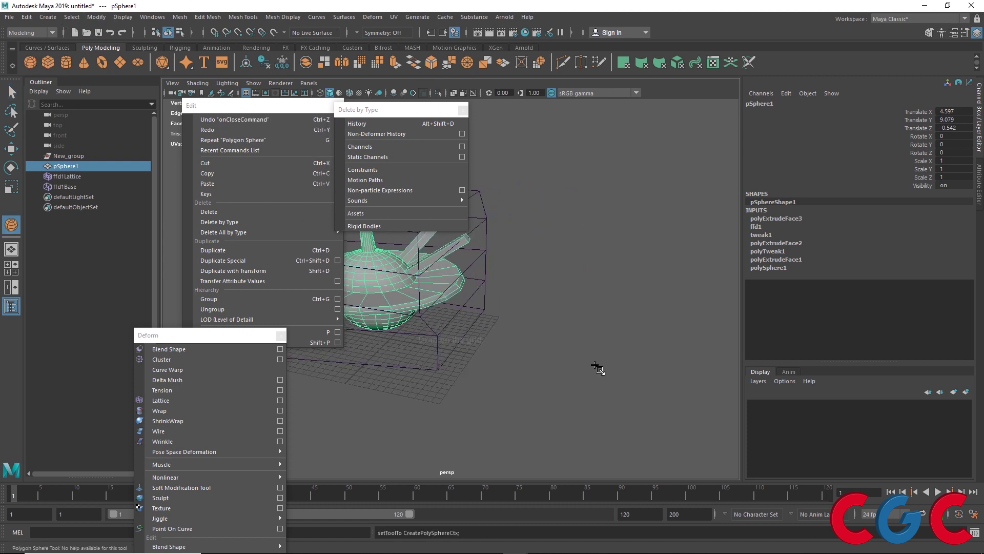
left_click_drag(561, 330, 631, 370)
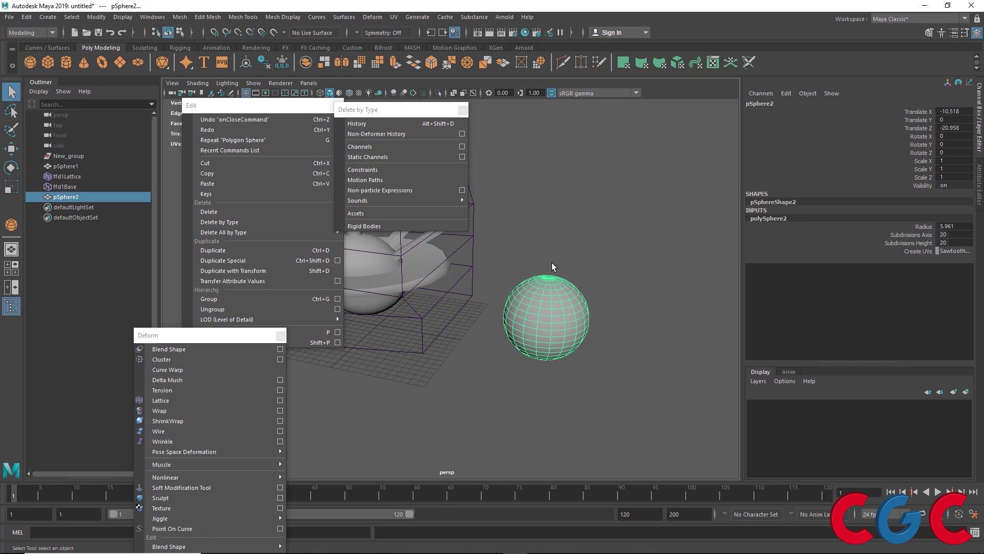
key("s")
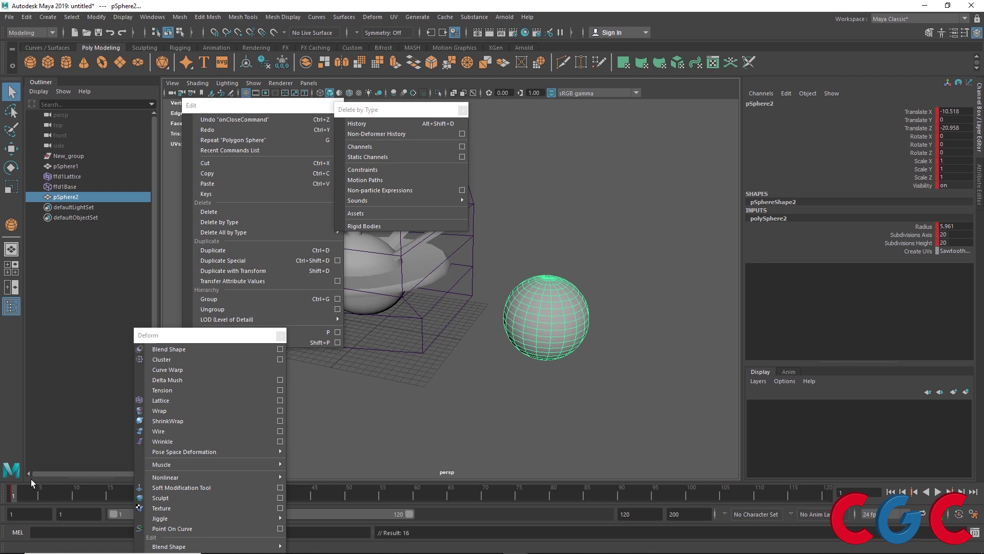
- At frame 120, raise the new sphere to about 22.3 in Translate Y and set a key
left_click_drag(11, 497, 828, 493)
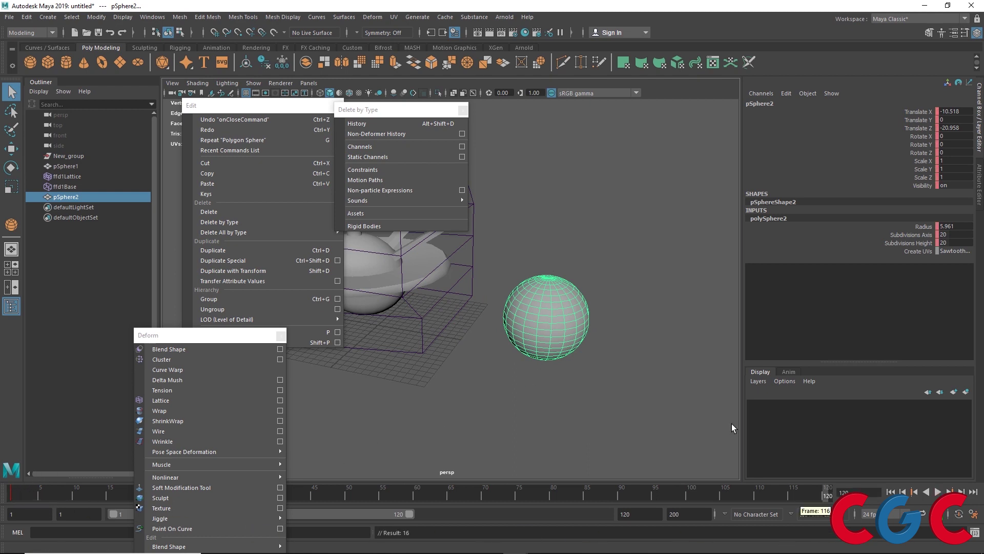
left_click(576, 306)
key("w")
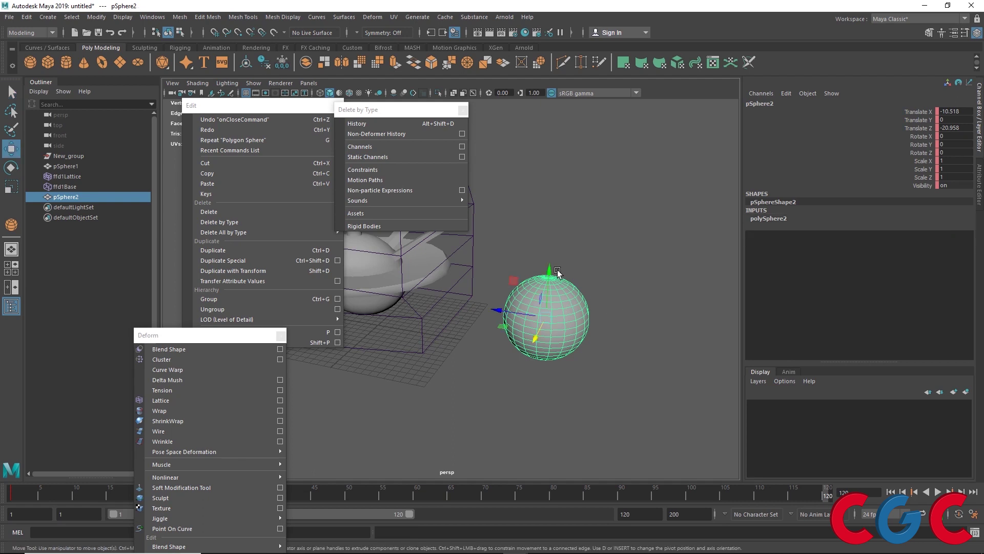
left_click_drag(558, 269, 579, 100)
key("s")
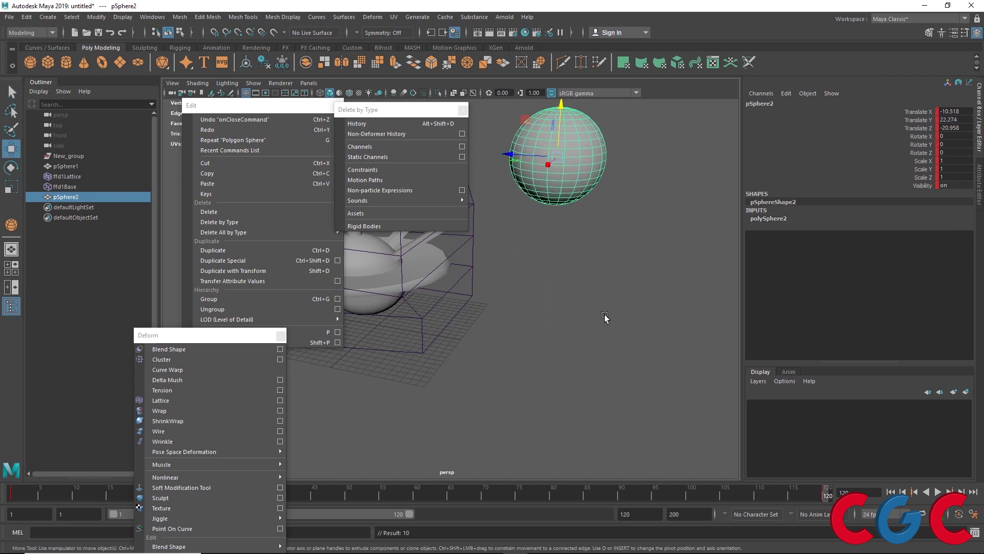
- Return to frame 1 and play back the sphere's keyed animation
key("alt+v")
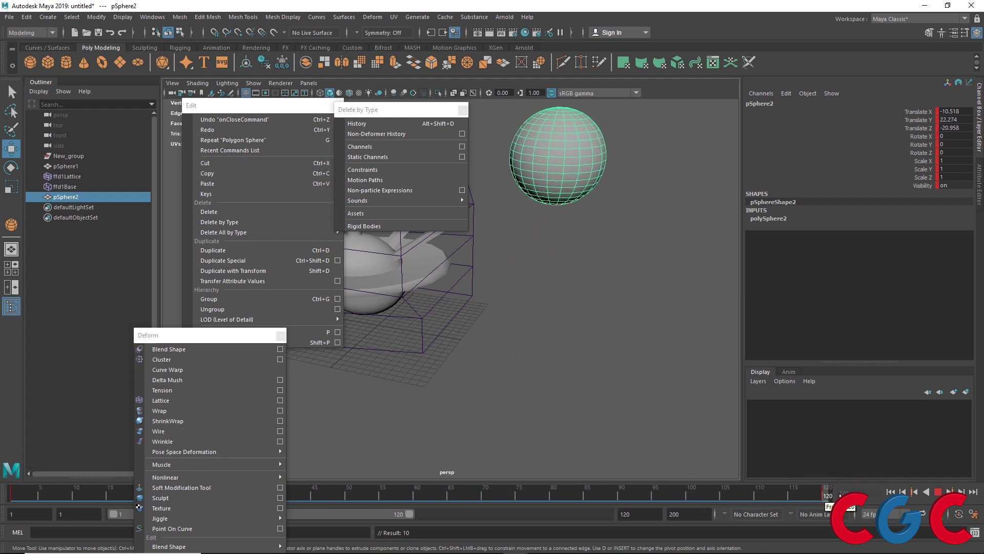
left_click_drag(507, 514, 2, 508)
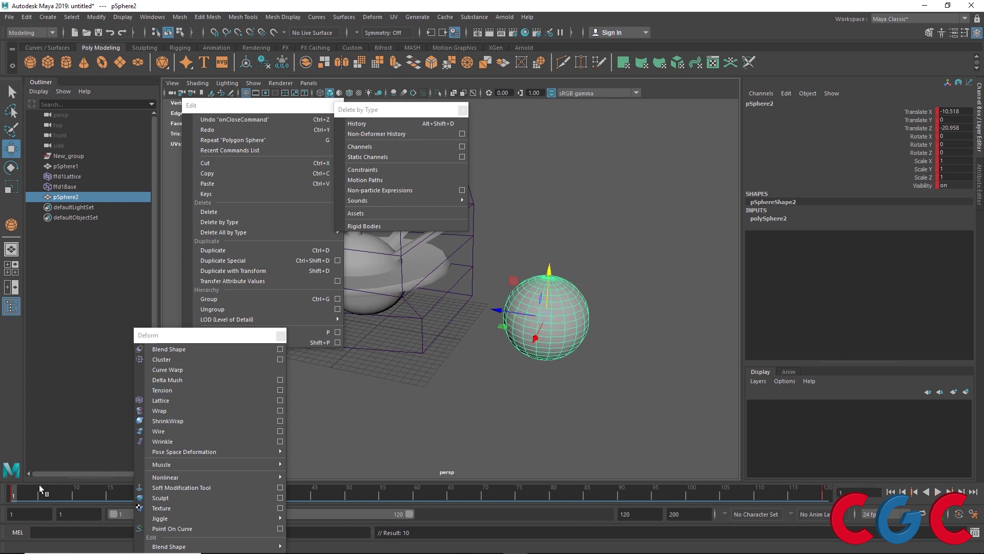
key("alt+v")
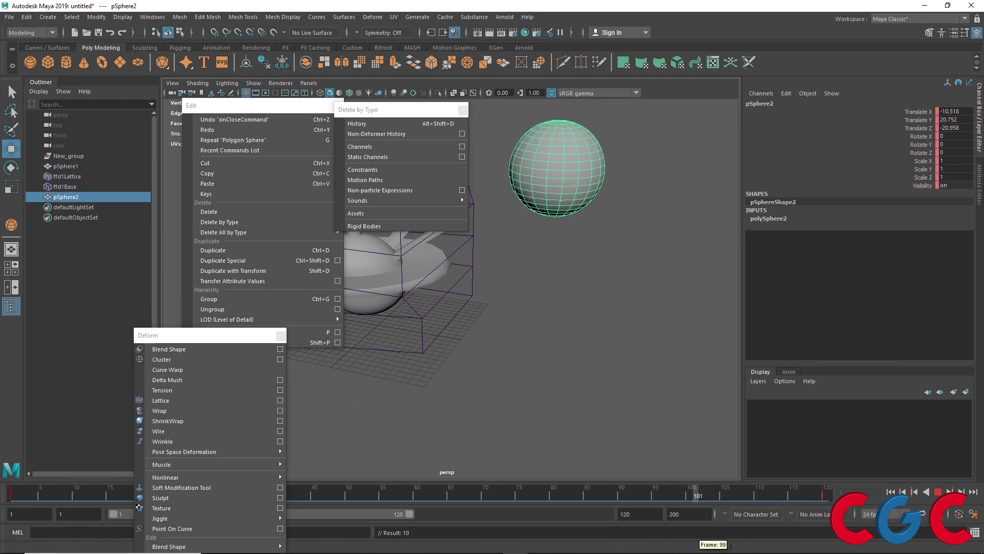
- Stop playback, delete pSphere2's keyable channels, check the timeline, undo the deletion, and close the options dialog
key("Escape")
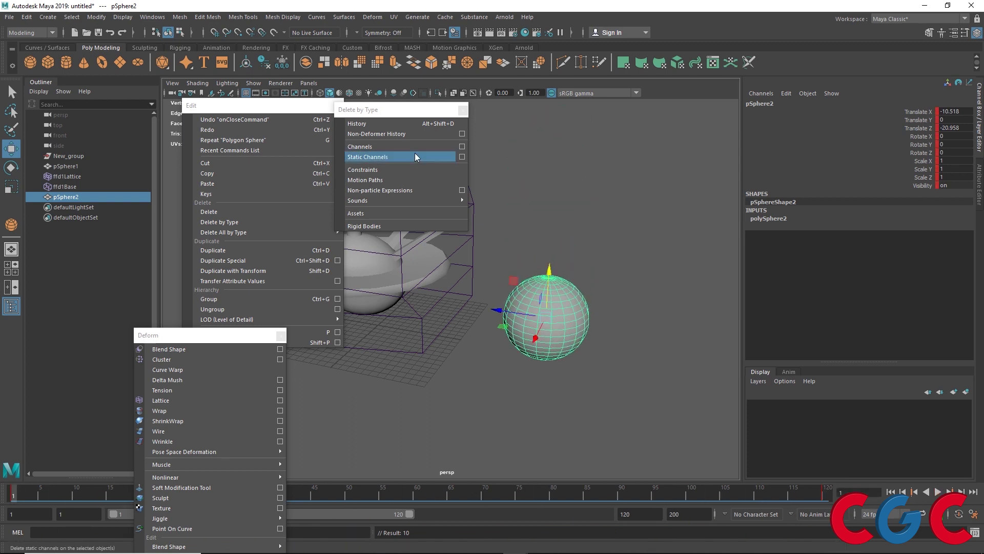
left_click(462, 148)
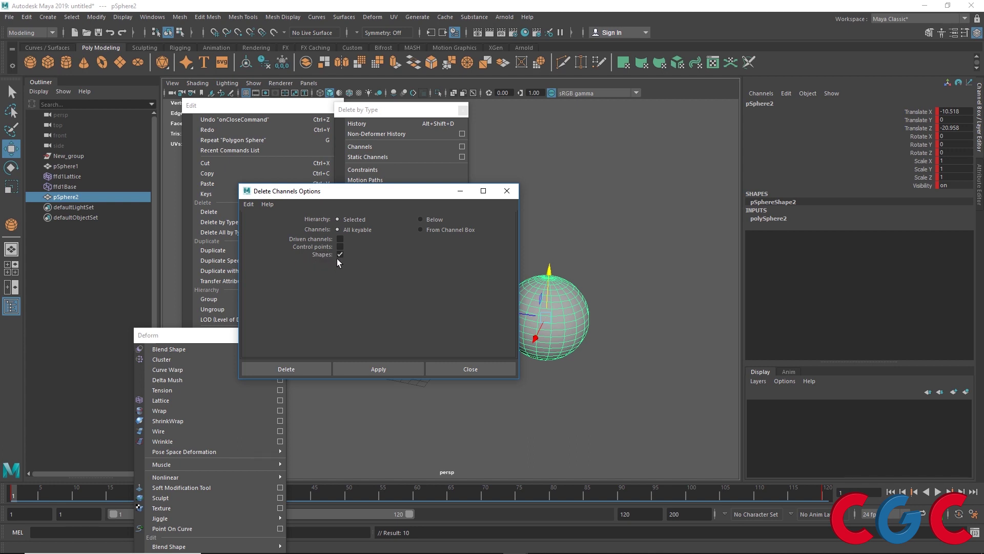
left_click(371, 367)
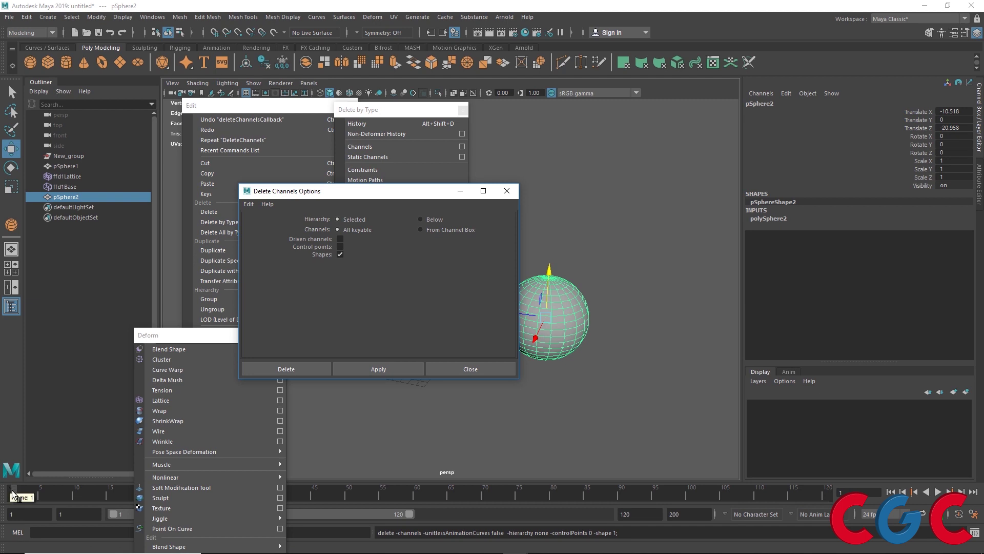
left_click_drag(14, 493, 185, 492)
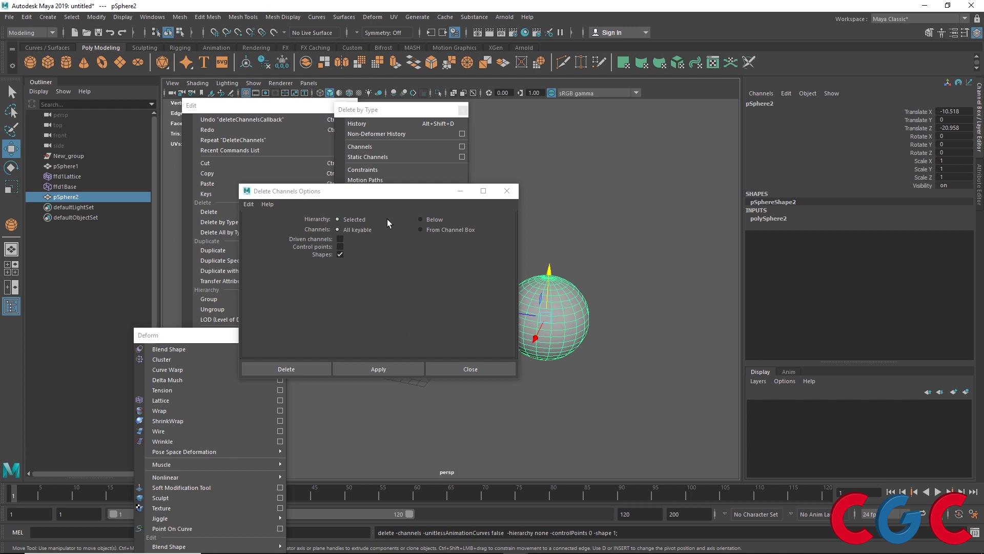
key("ctrl+z")
left_click(482, 373)
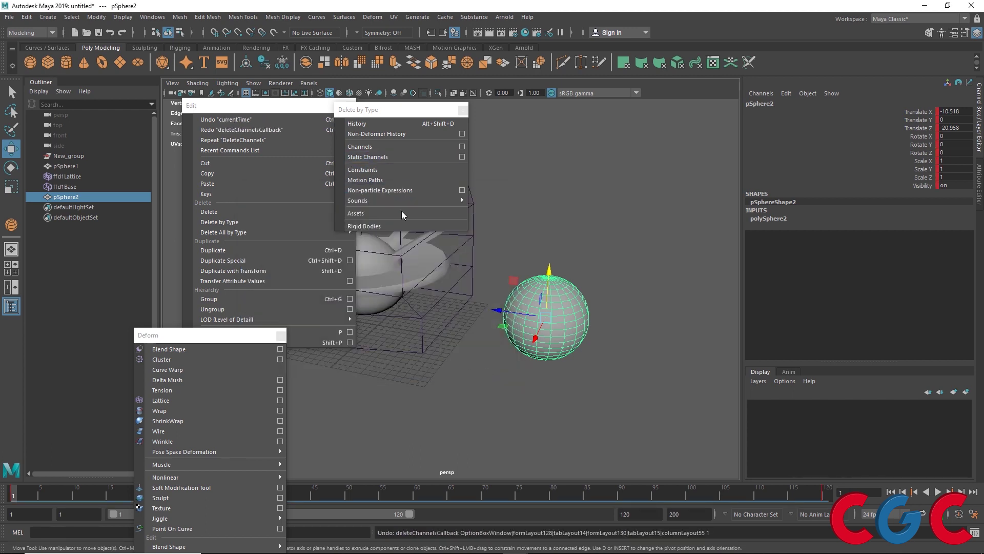
- Delete only the static channels of pSphere2, play back the remaining animation, undo the deletion, and close the options dialog
left_click(462, 157)
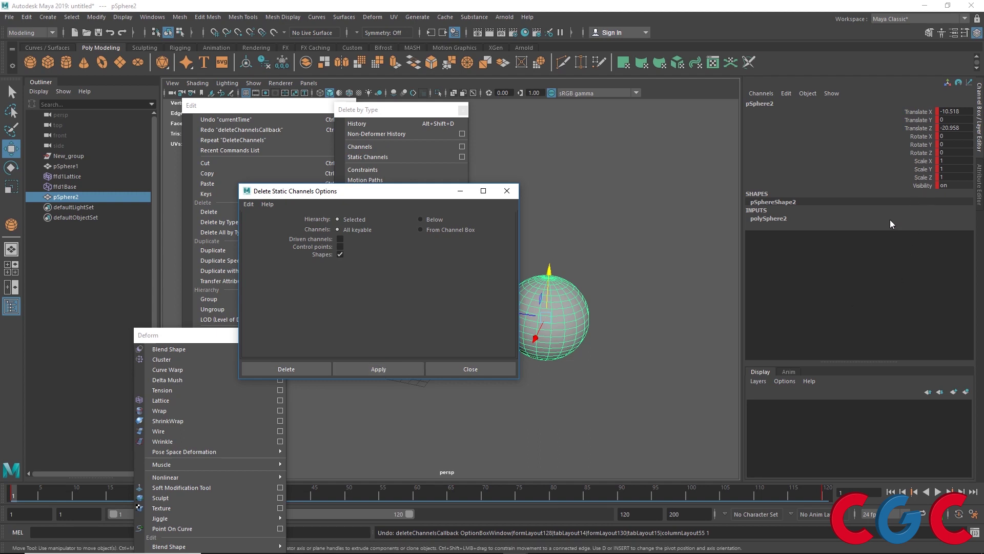
left_click(398, 370)
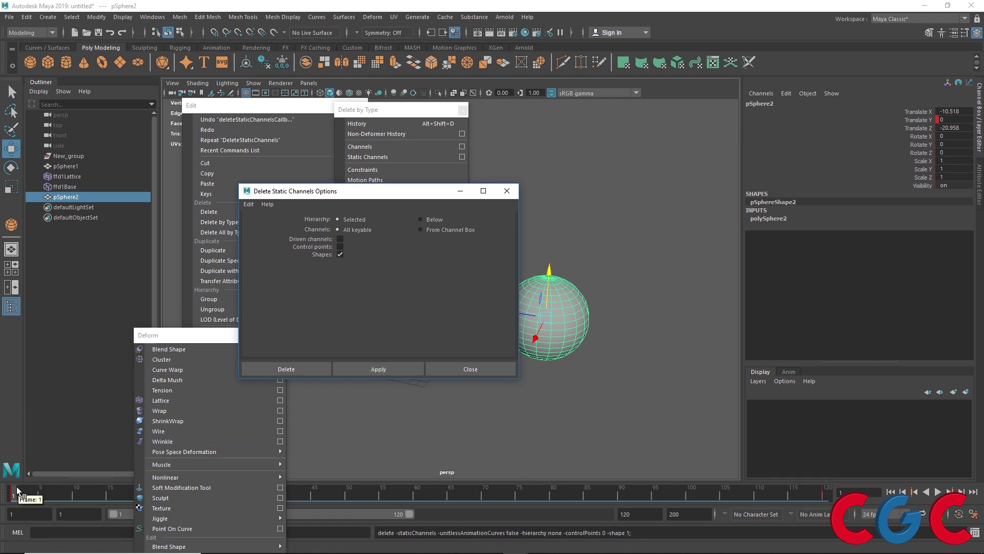
key("alt+v")
key("alt+v")
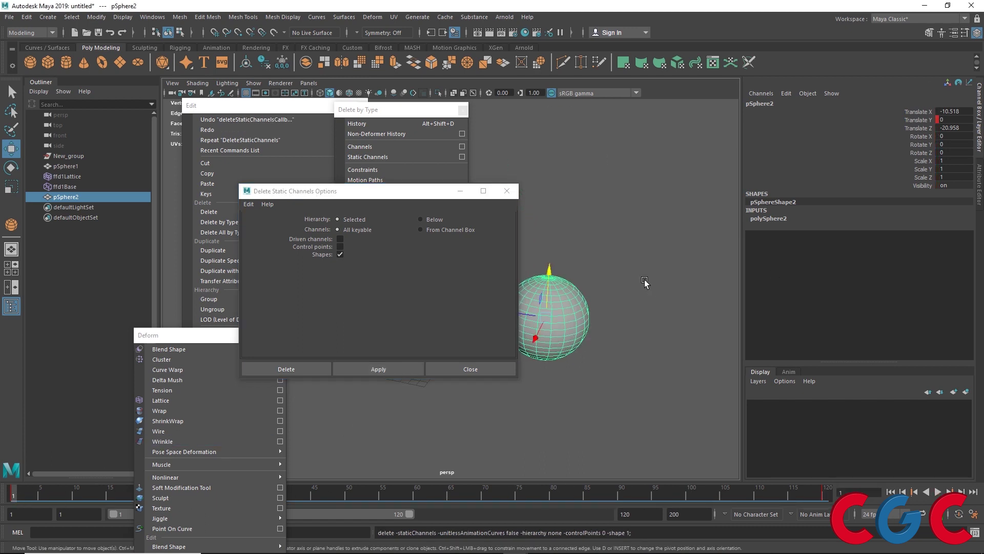
key("ctrl+z")
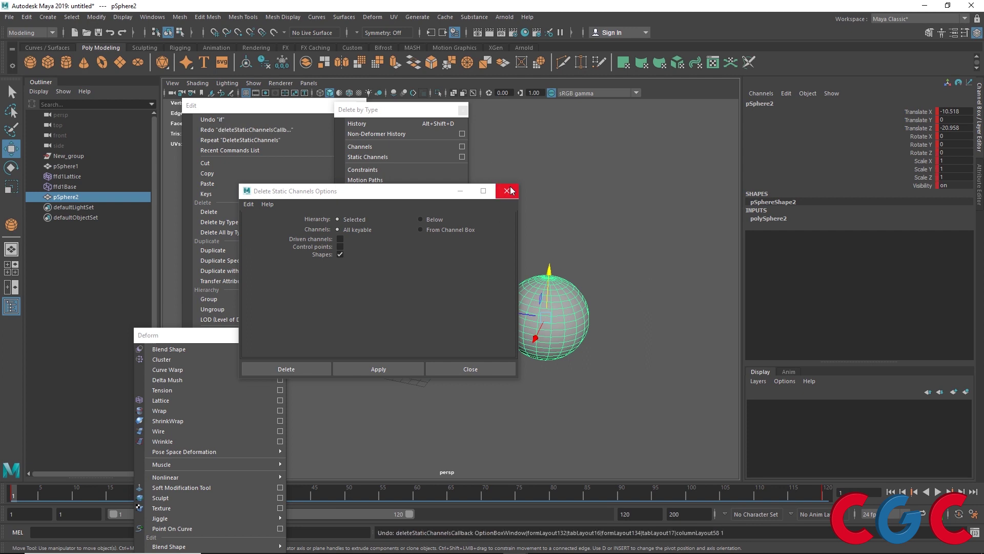
left_click(506, 190)
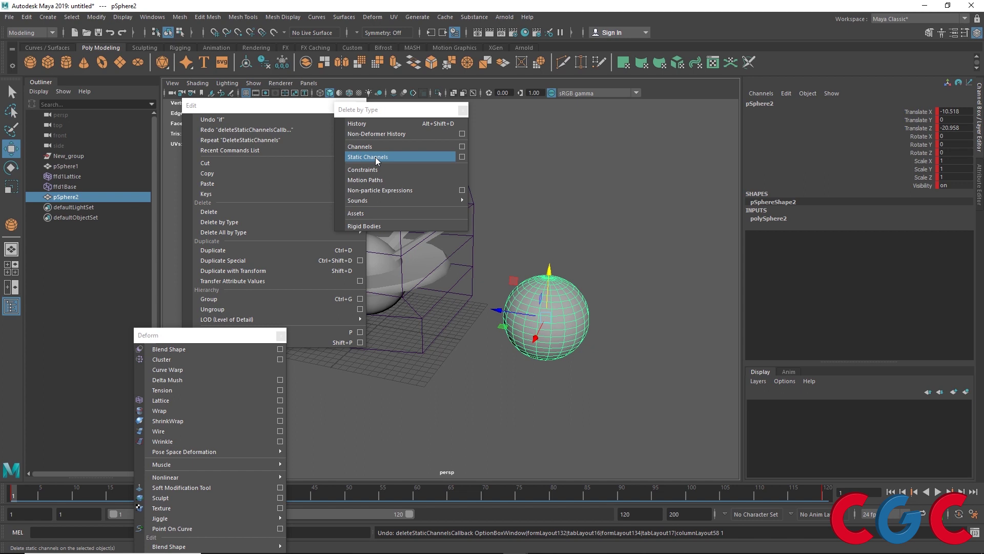
- Close the floating Deform and Delete by Type command lists and look through the Delete All by Type commands
left_click(281, 336)
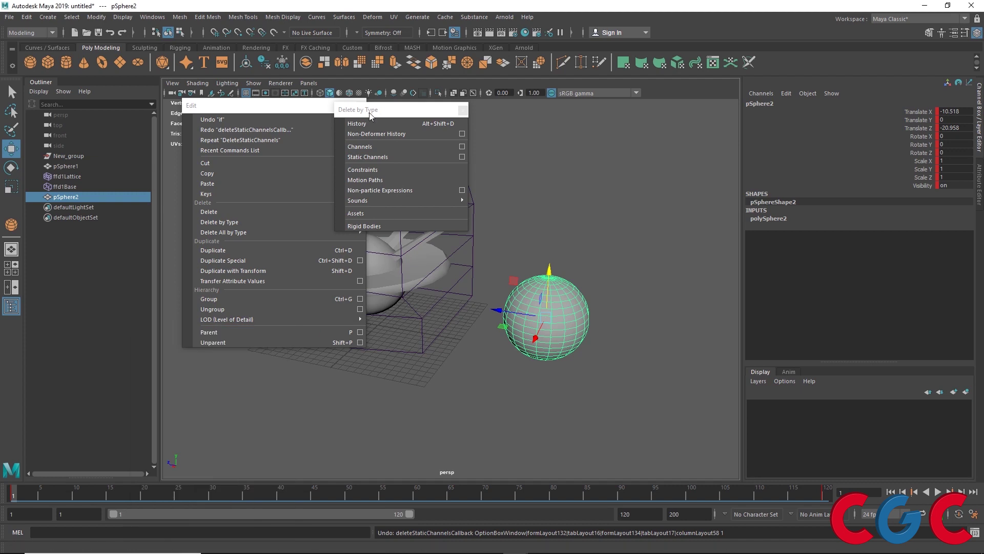
left_click_drag(376, 111, 465, 111)
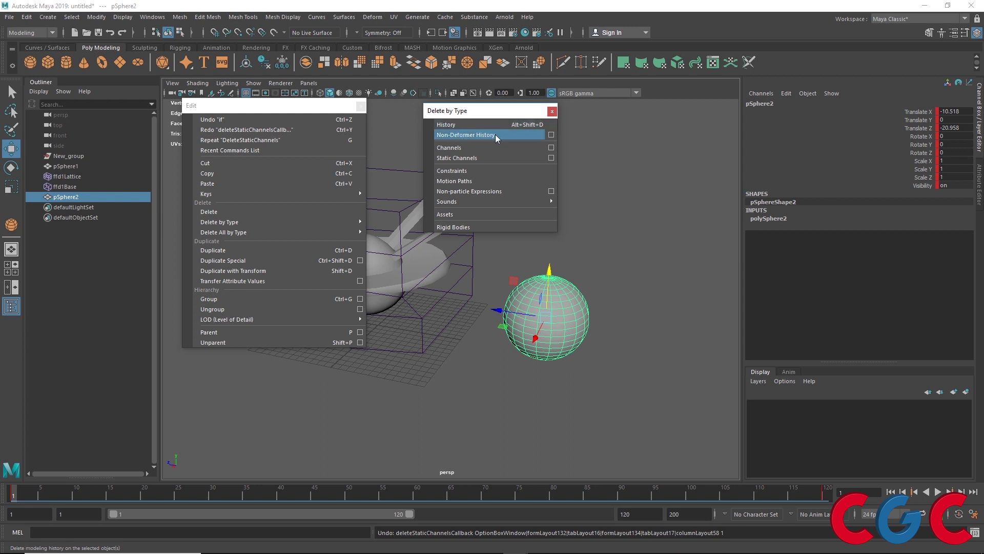
left_click(551, 111)
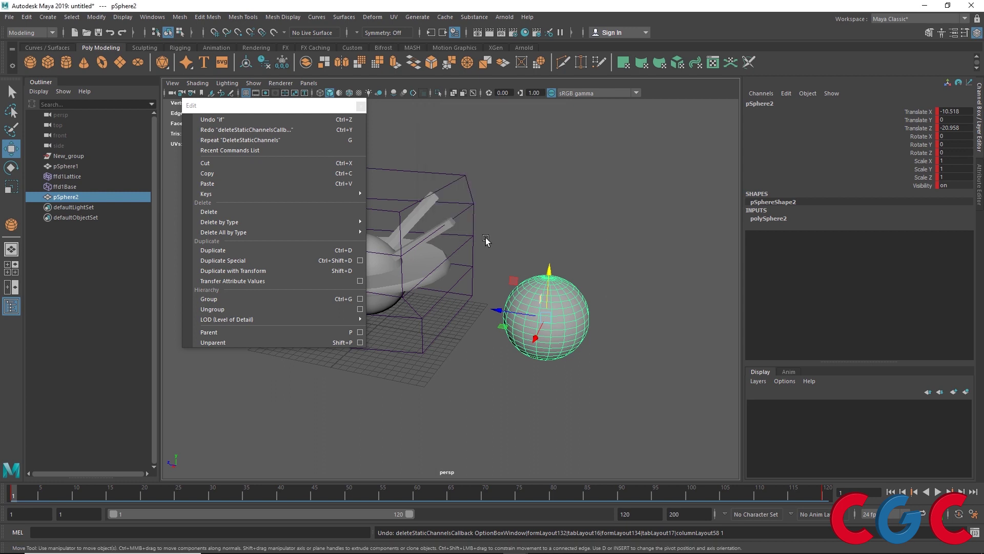
mouse_move(249, 234)
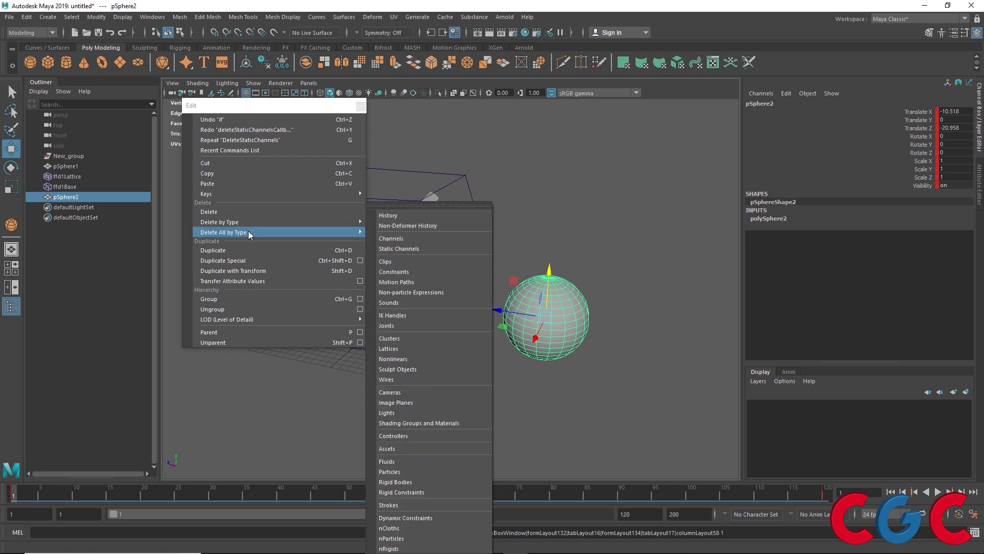
left_click(395, 205)
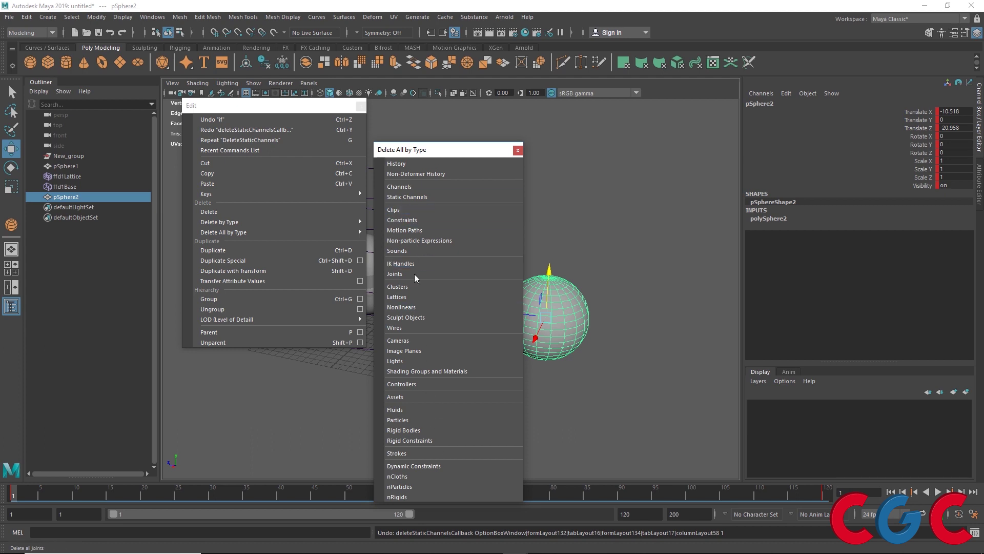
left_click(518, 151)
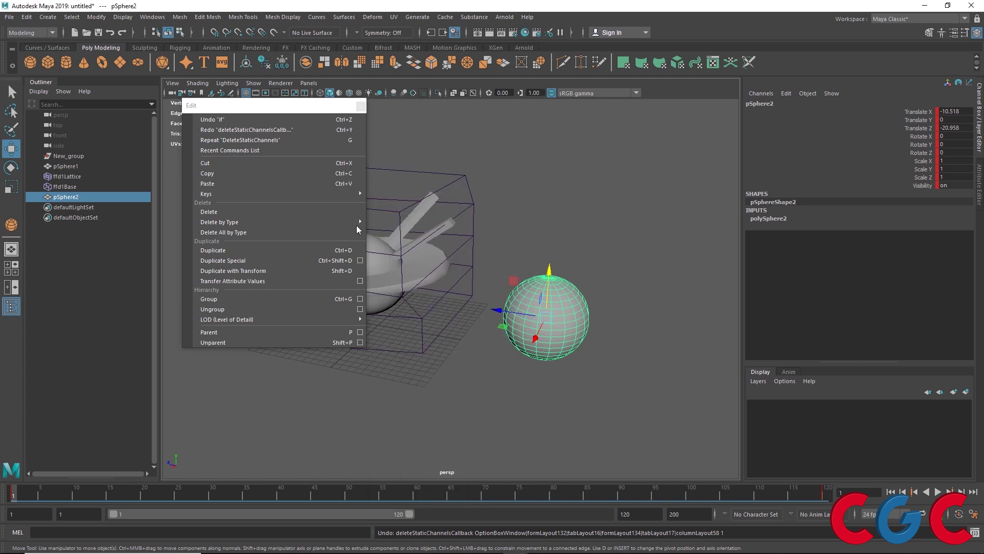
- Delete the animation channels of the selected pSphere2
mouse_move(351, 221)
left_click(411, 253)
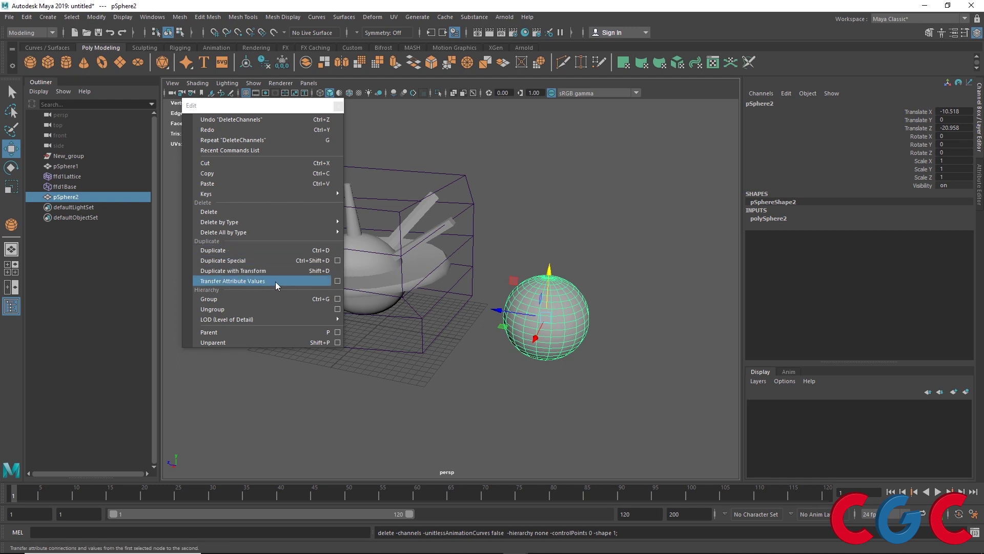
- Clear the scene by deleting both spheres, the lattice and the empty New_group
middle_click_drag(449, 198, 650, 159, "alt")
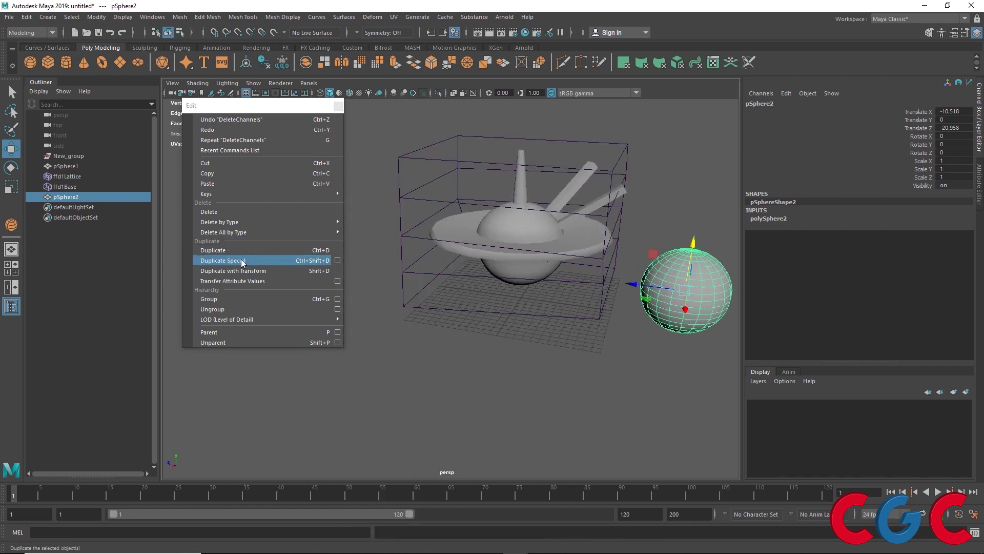
middle_click_drag(574, 300, 529, 306, "alt")
scroll(529, 306, "down", 4)
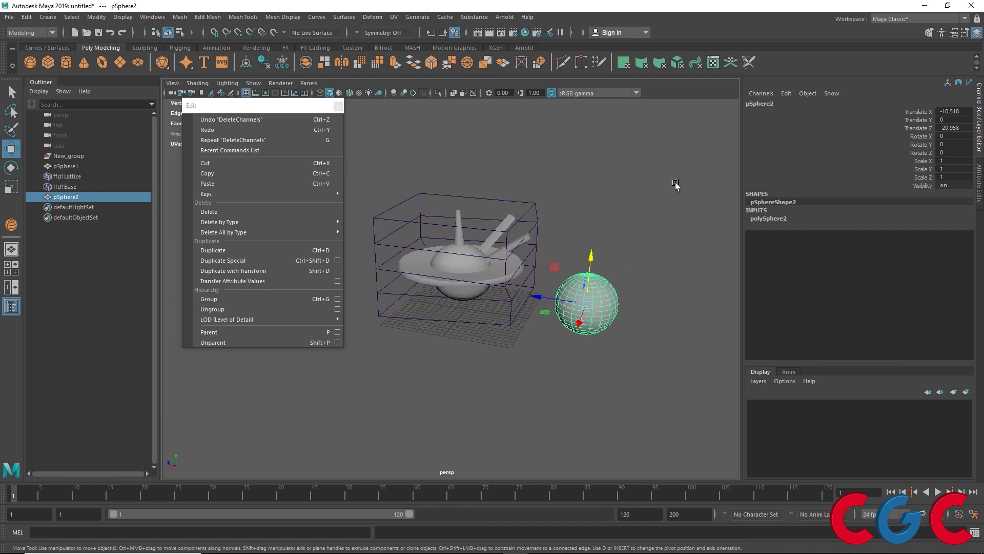
left_click_drag(676, 186, 439, 389)
key("Delete")
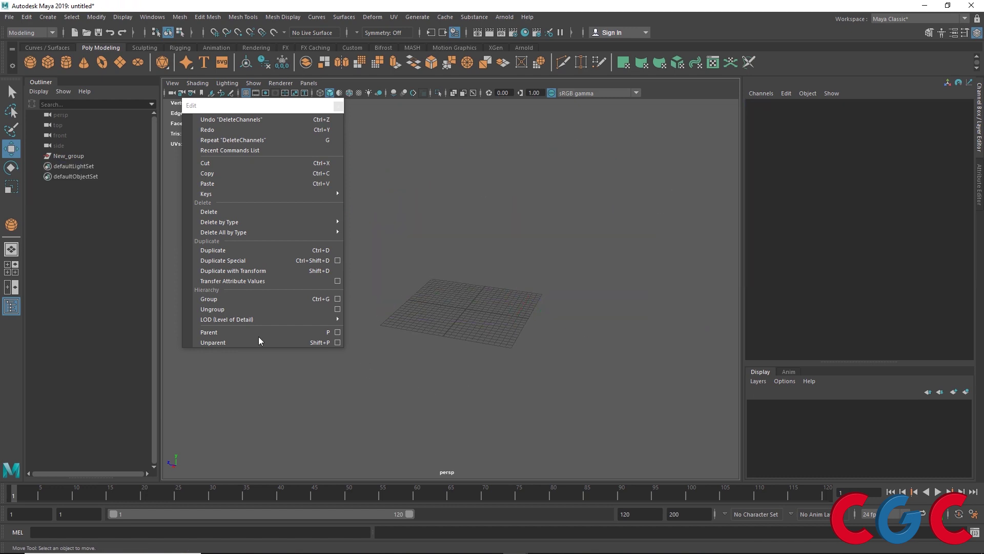
left_click(71, 156)
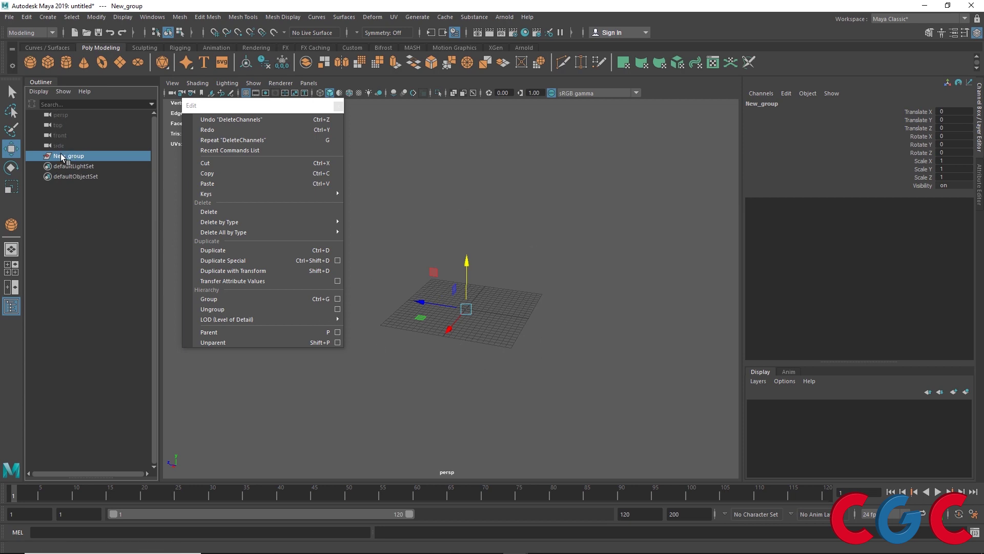
key("Delete")
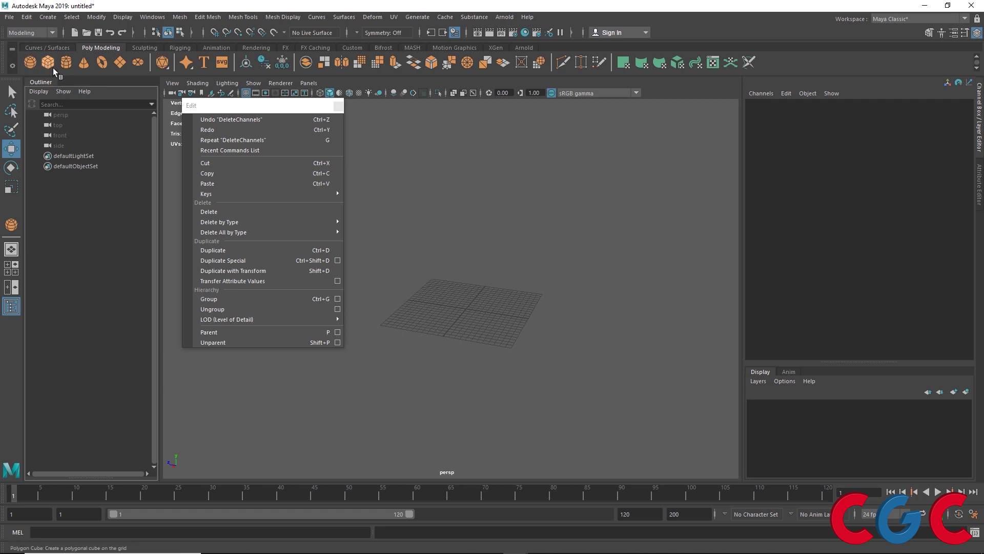
- Create a polygon sphere with a radius of about 4.2 and raise it to about 10.7 in Translate Y
left_click(32, 64)
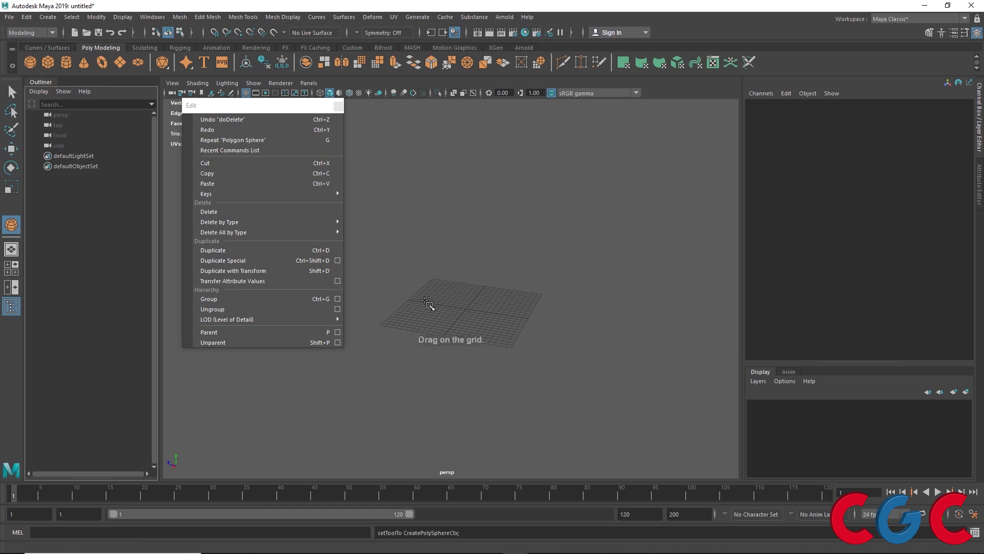
left_click_drag(425, 302, 444, 308)
left_click_drag(425, 254, 445, 265)
middle_click_drag(443, 266, 488, 274, "alt")
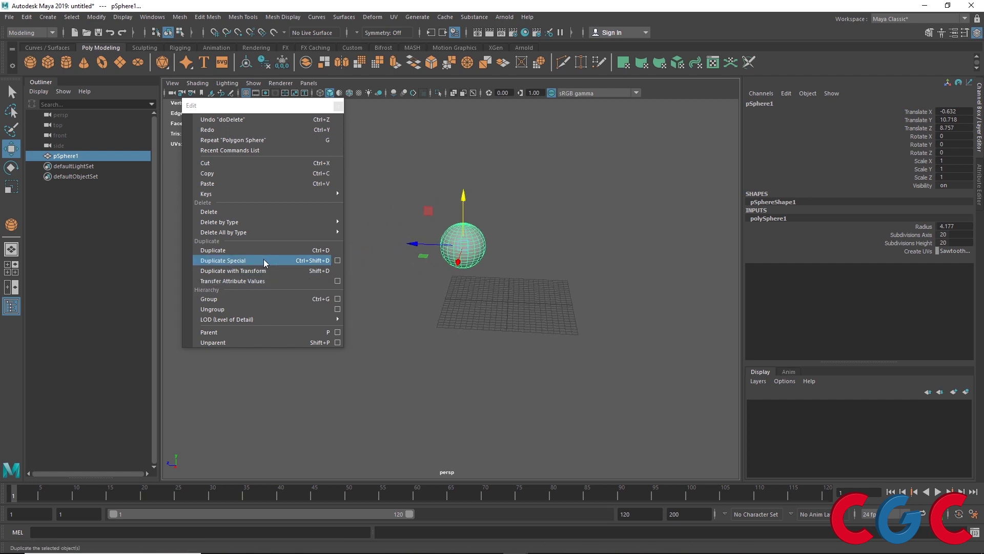
- Open the Duplicate Special options for the sphere, enlarge the dialog, and reset its settings
left_click(340, 258)
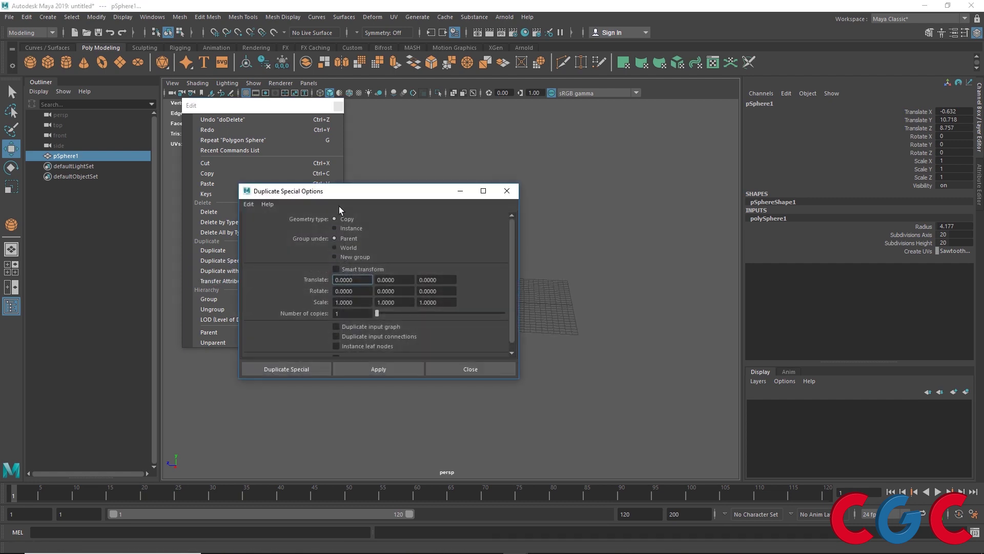
left_click_drag(356, 198, 272, 115)
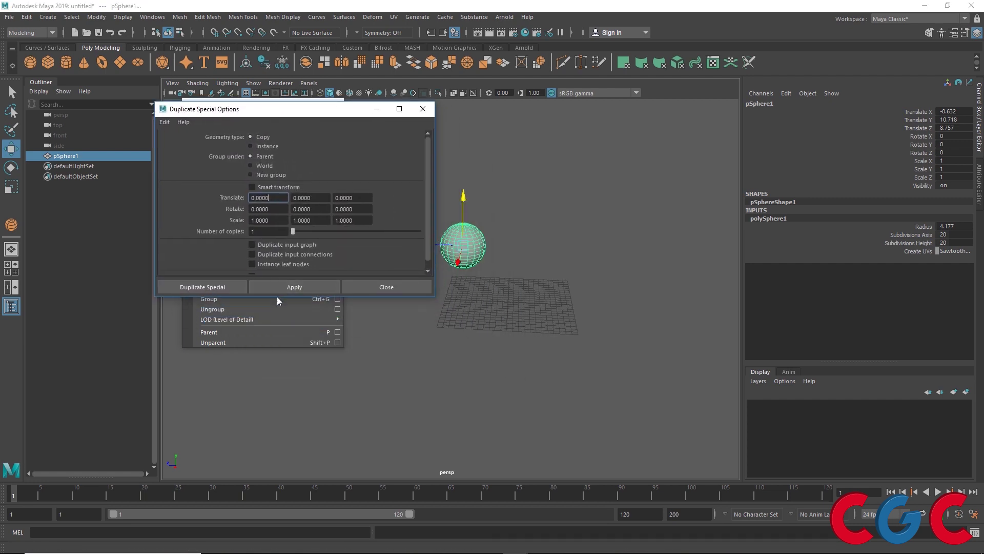
left_click_drag(277, 297, 291, 413)
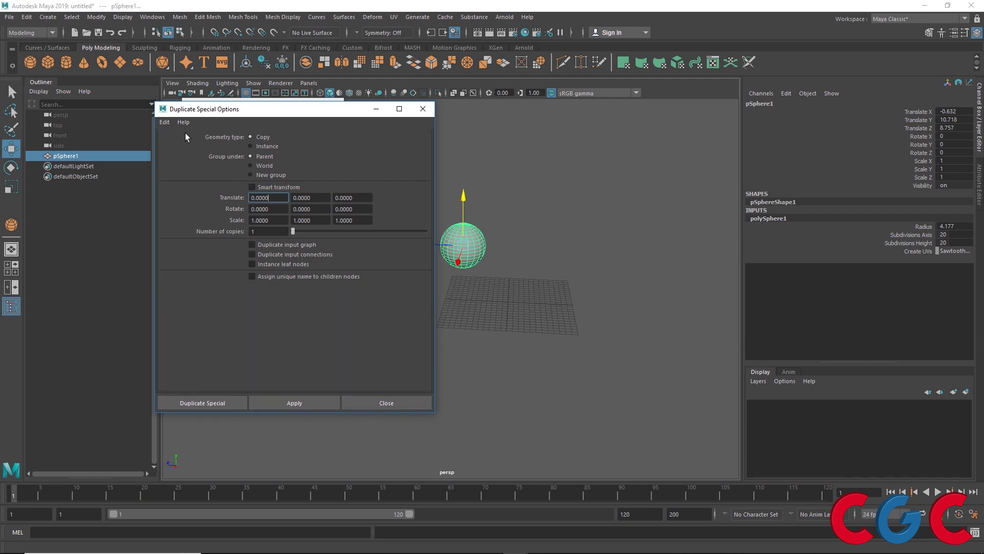
left_click(165, 122)
left_click(171, 144)
left_click_drag(309, 114, 222, 118)
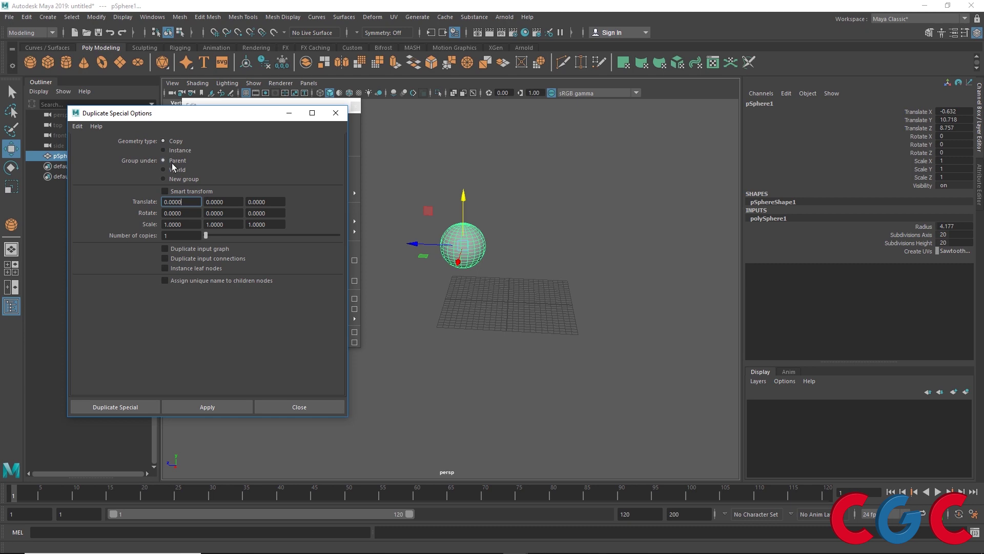
left_click(170, 192)
left_click(170, 196)
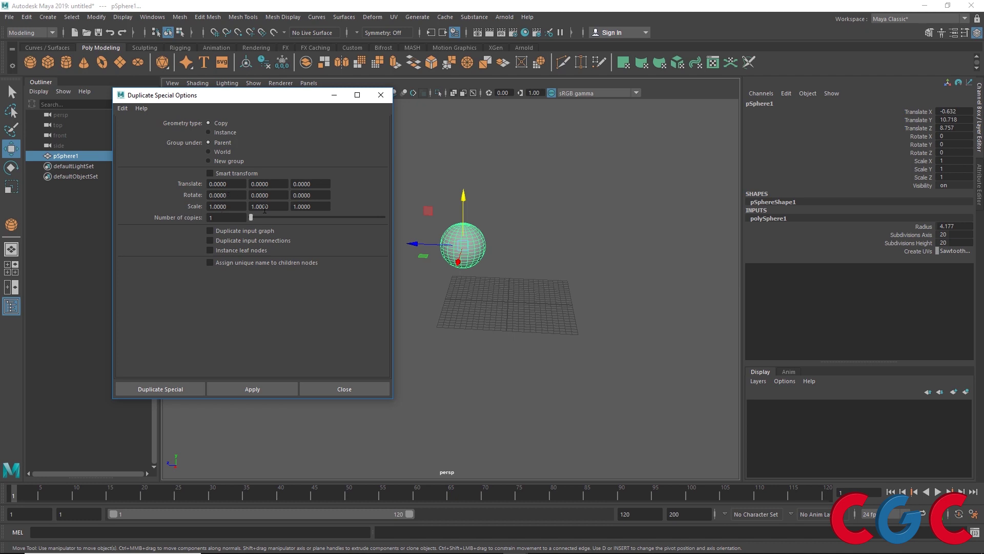
- Set the Duplicate Special translation to 10 along Z
middle_click_drag(463, 303, 506, 308, "alt")
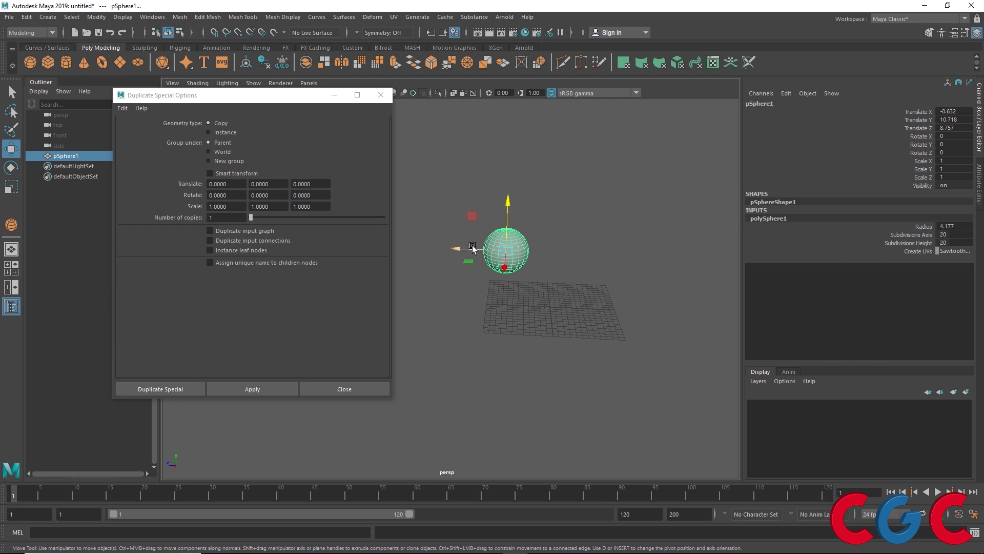
left_click(320, 185)
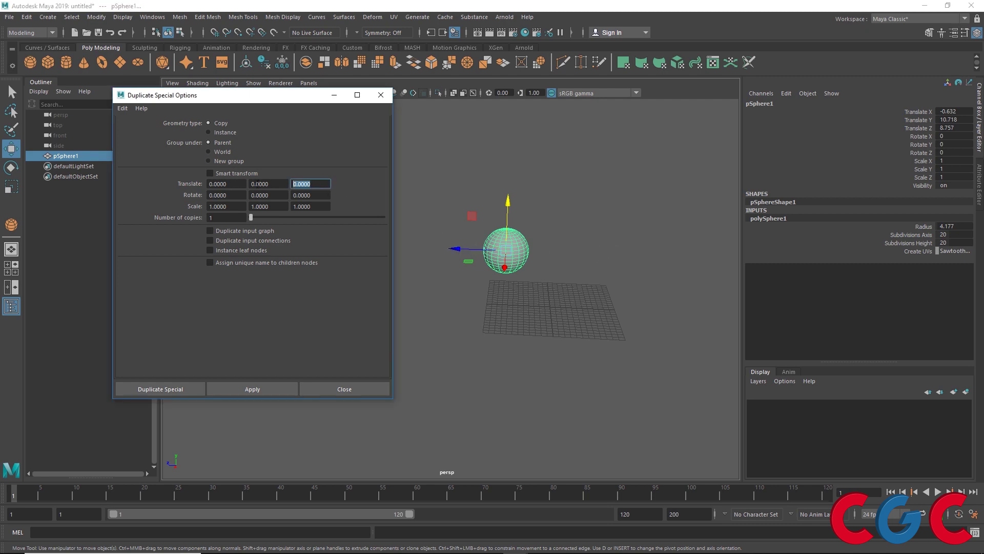
type("10")
key("Return")
- Check the linear working unit in the general application preferences and close them
left_click(973, 517)
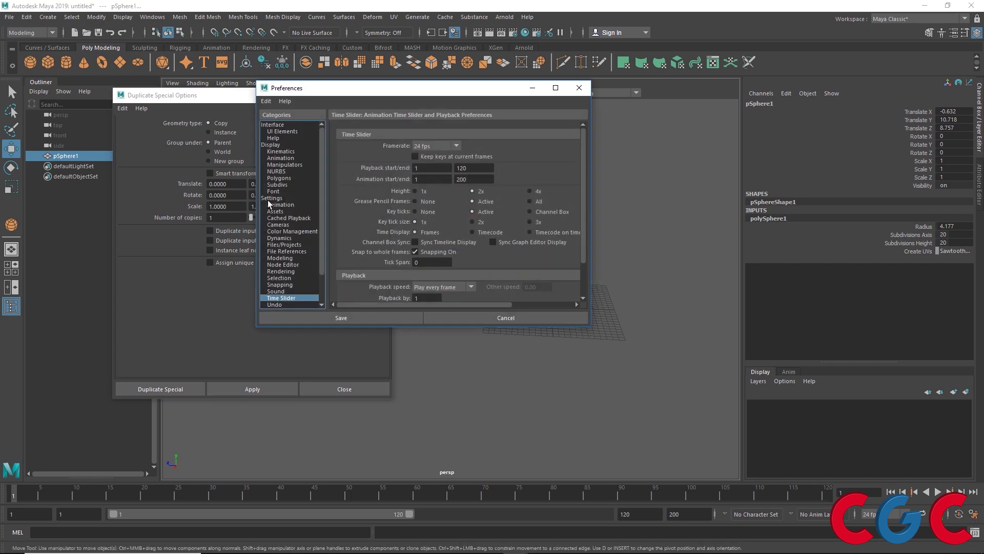
left_click(271, 198)
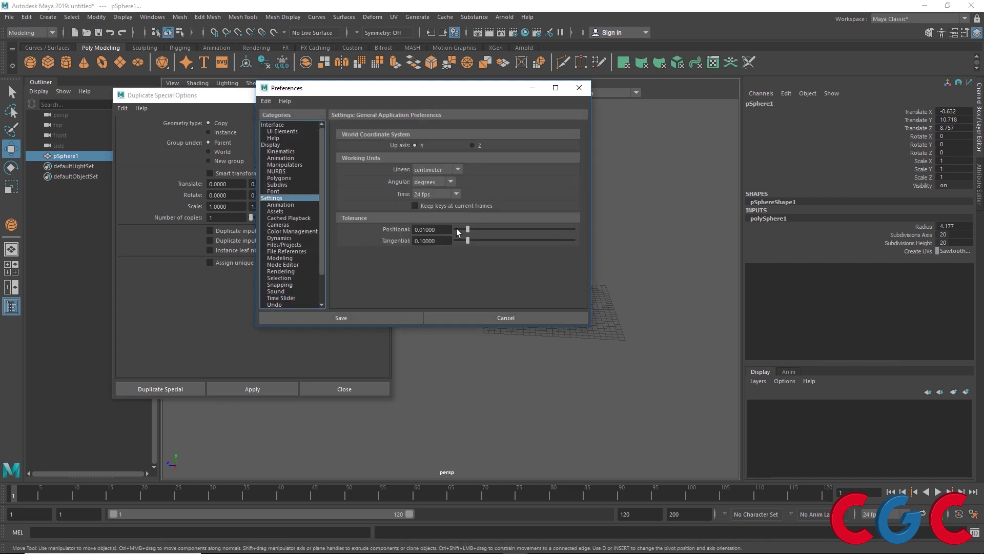
left_click(579, 88)
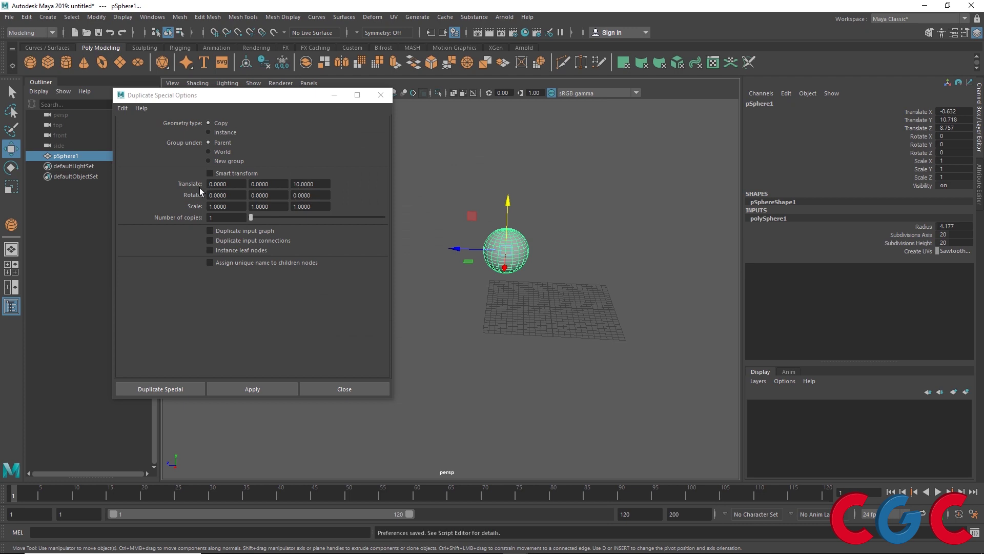
- Set the number of copies to 4, create the offset duplicates of the sphere, and undo them
left_click(225, 217)
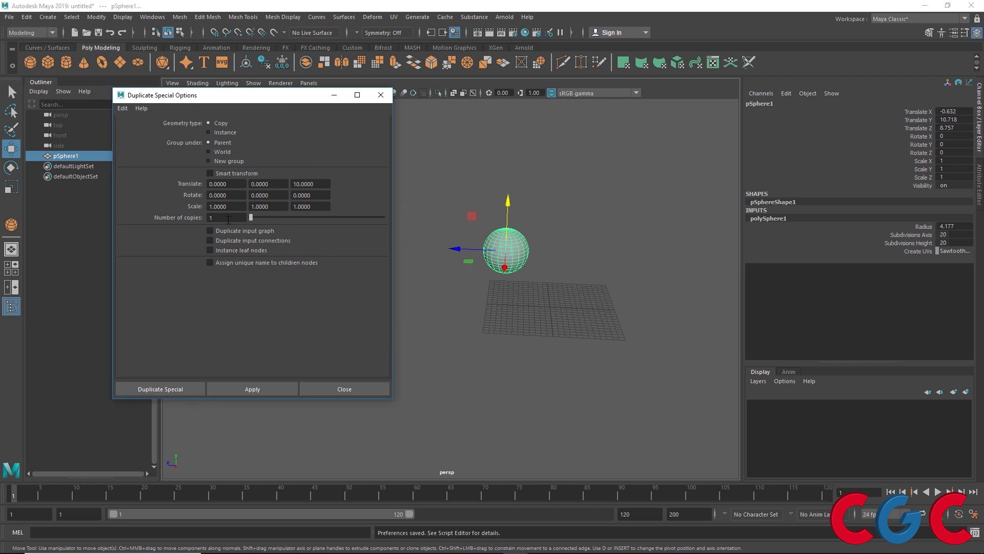
key("Return")
left_click(242, 386)
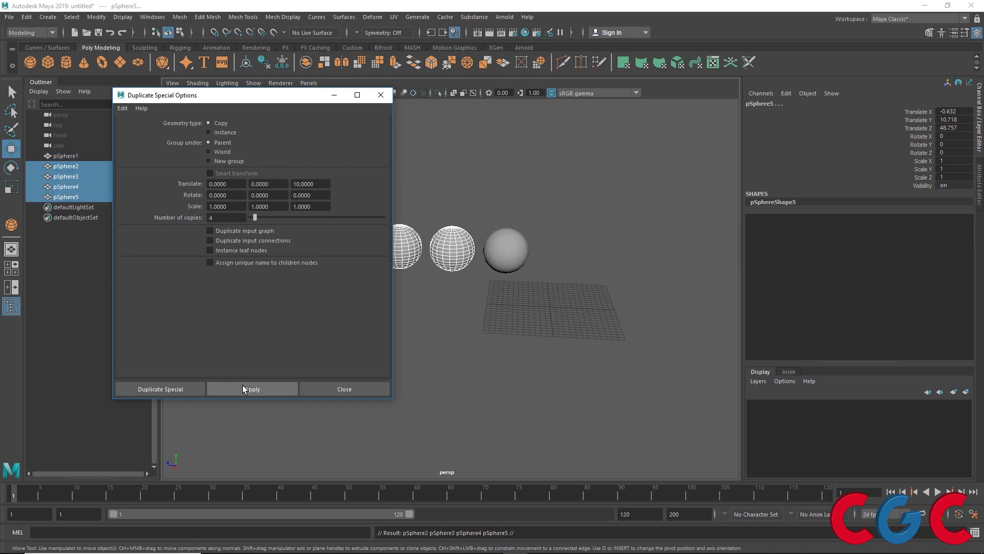
middle_click_drag(443, 331, 667, 324, "alt")
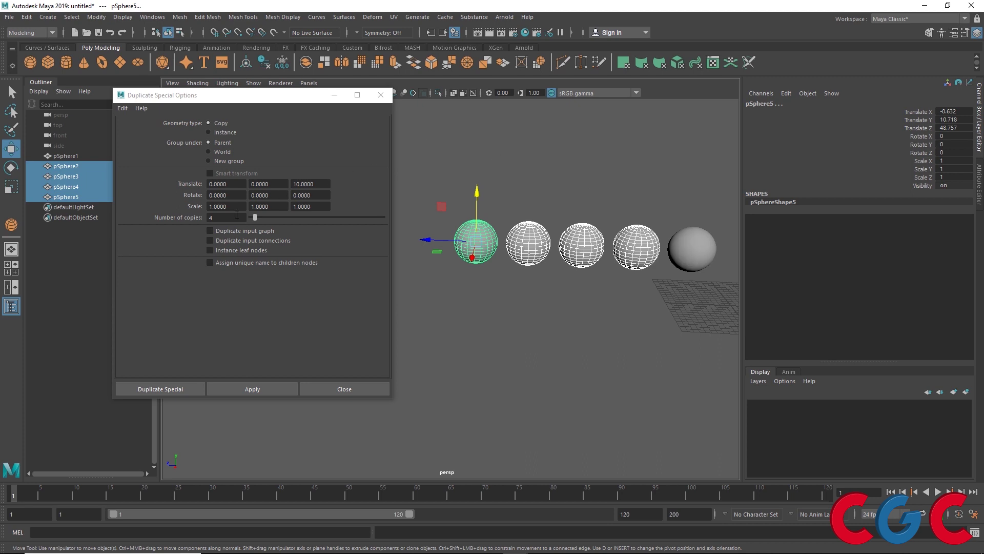
middle_click_drag(542, 338, 527, 338, "alt")
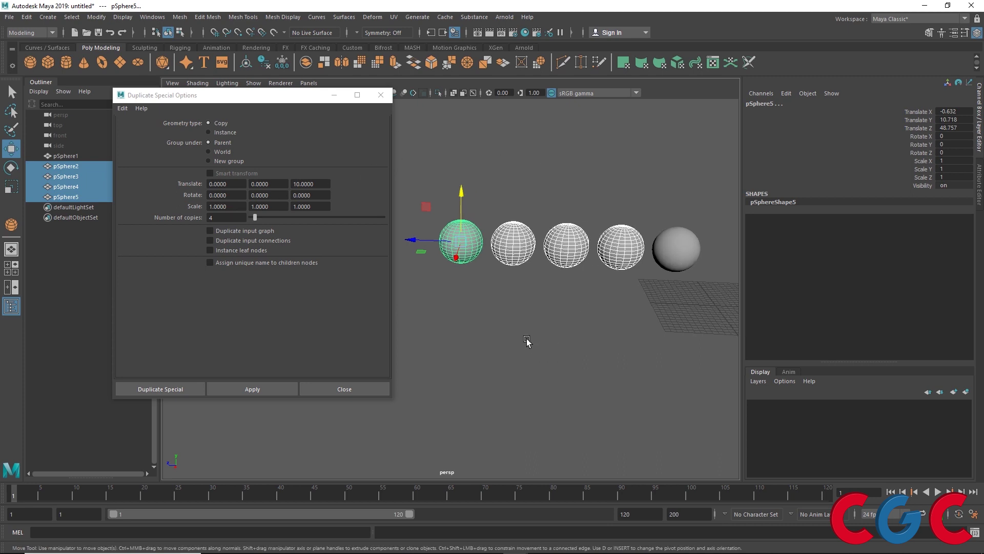
key("ctrl+z")
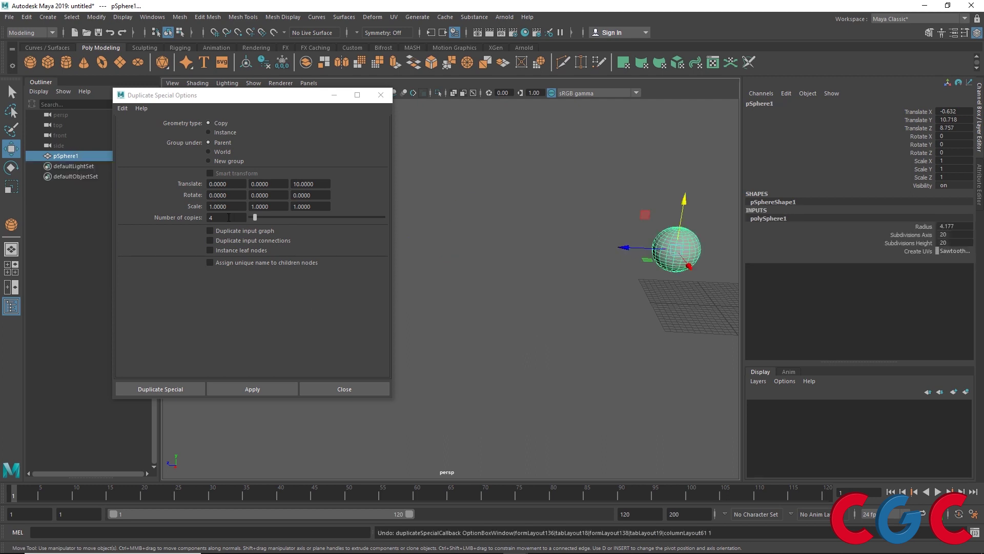
- Set the number of copies to 5, create the duplicates of the sphere, and undo them
left_click(222, 218)
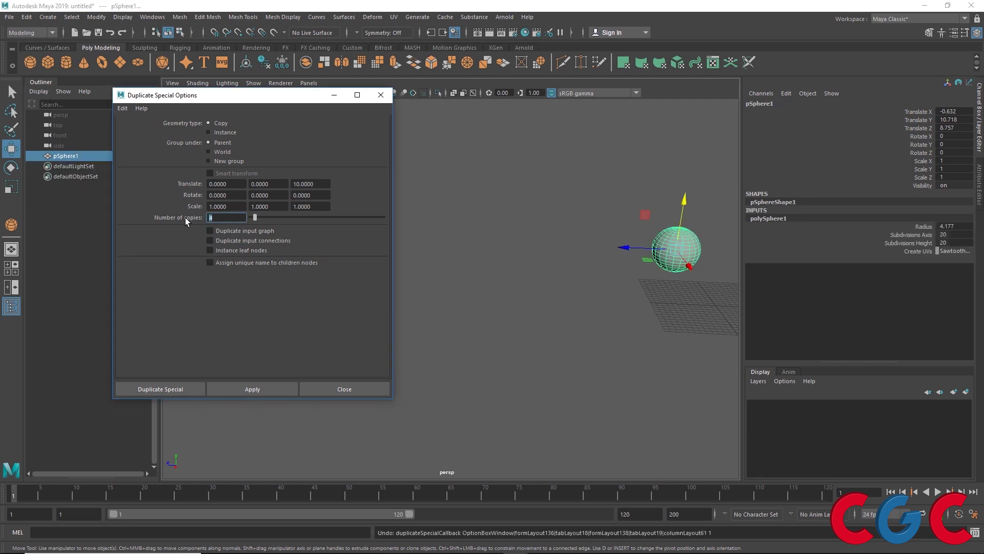
left_click(260, 390)
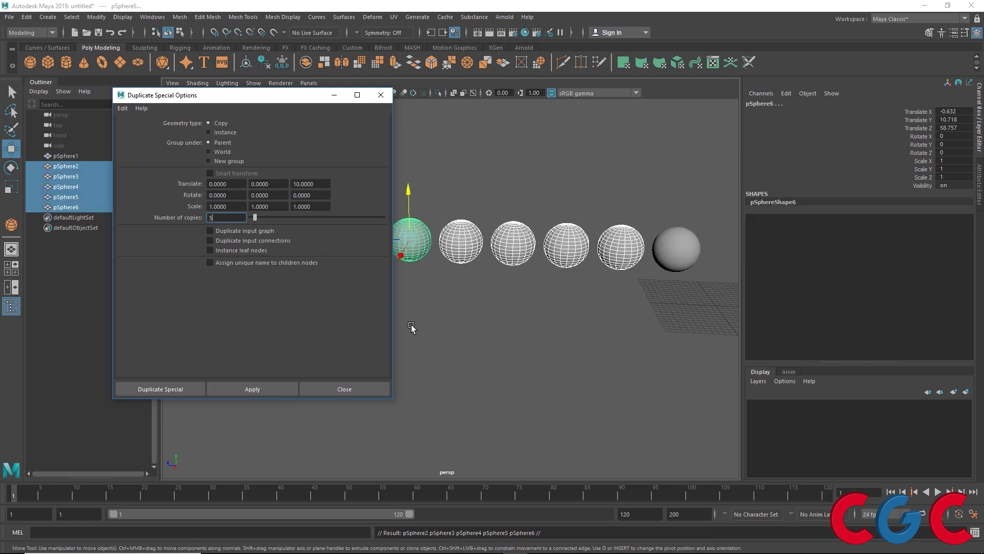
middle_click_drag(525, 308, 556, 307, "alt")
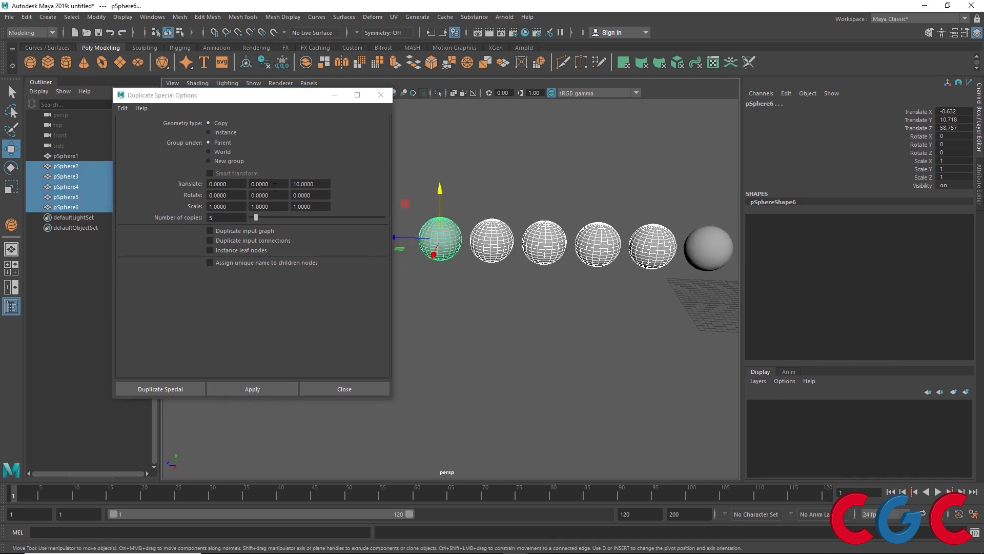
key("ctrl+z")
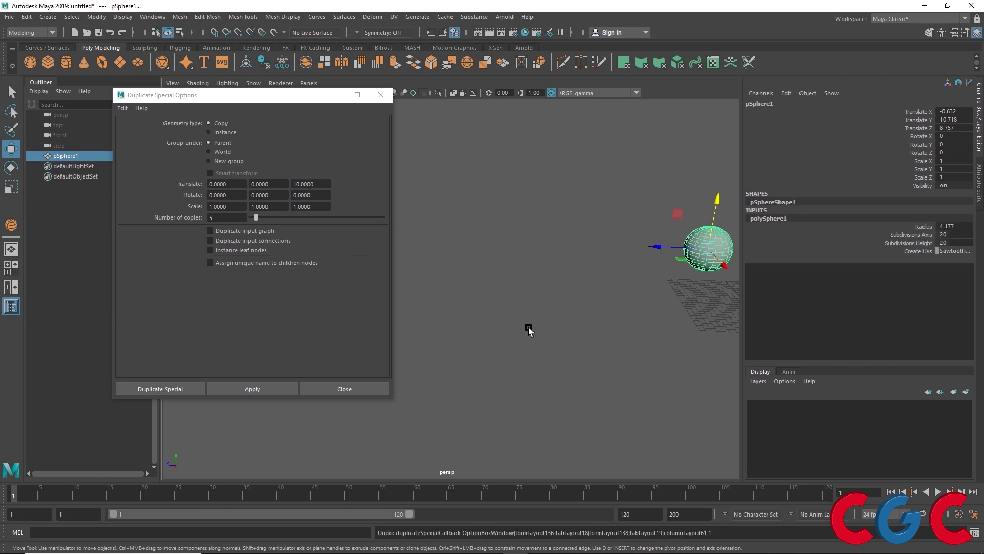
- Set the Duplicate Special translation to 15 along Y, create the copies, and undo the duplication
middle_click_drag(659, 322, 527, 369, "alt")
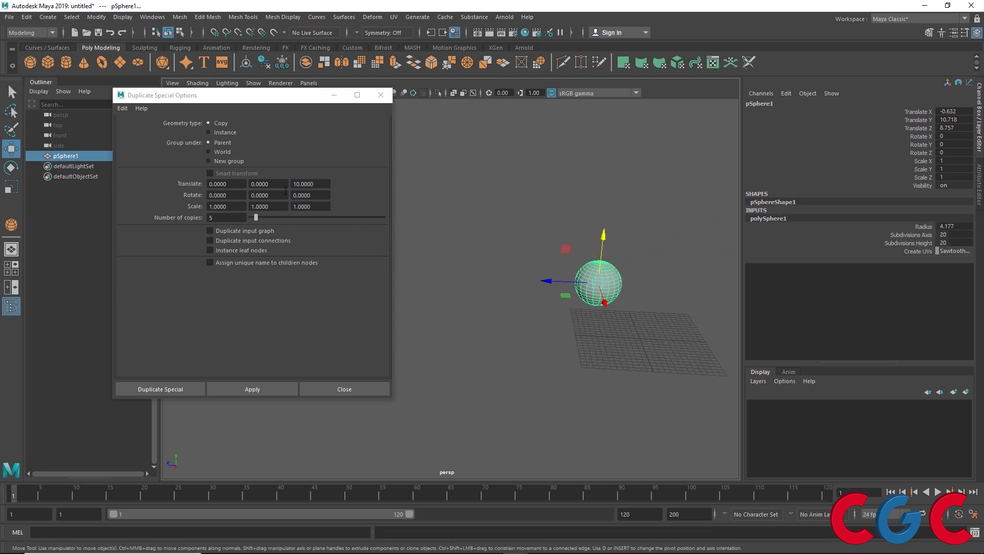
left_click(267, 184)
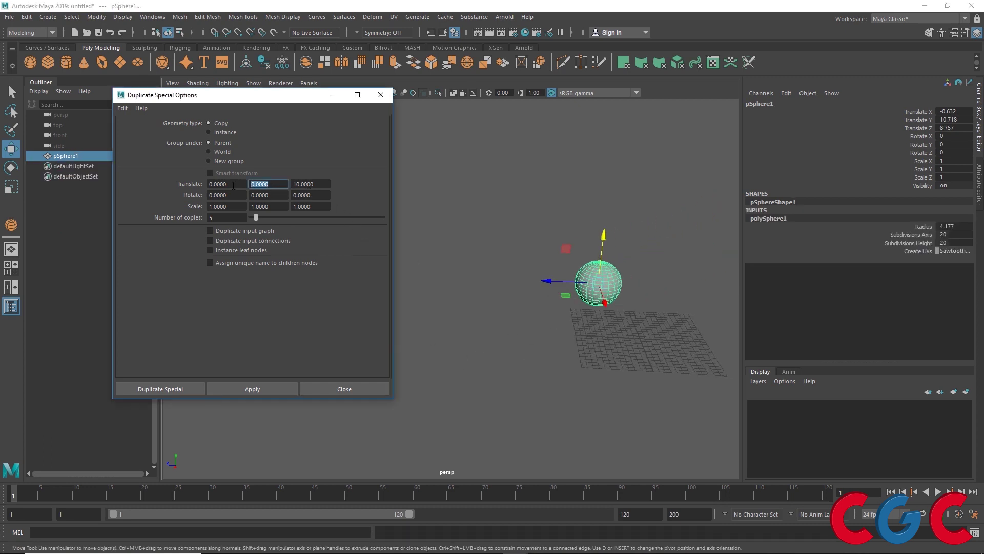
type("15")
left_click(266, 389)
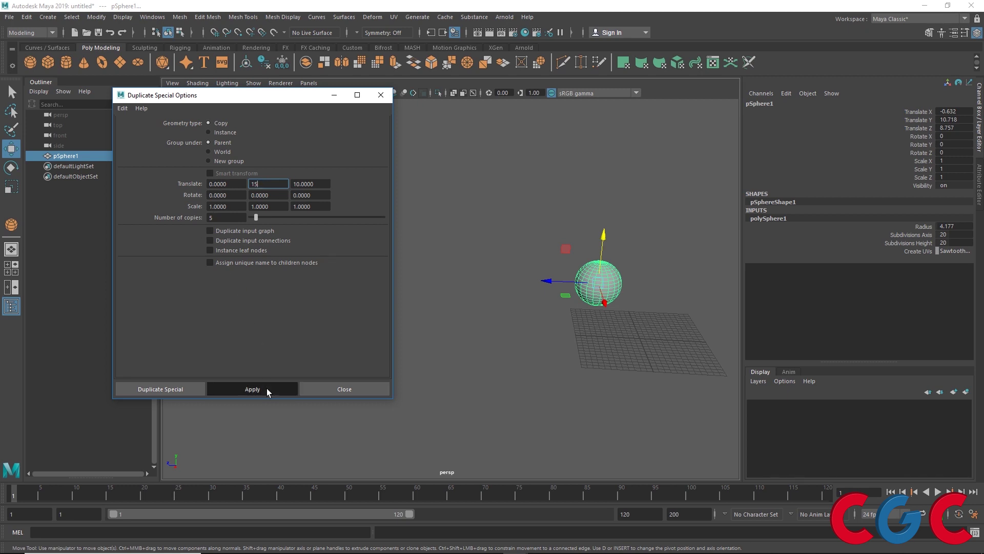
scroll(589, 308, "down", 3)
left_click_drag(610, 333, 515, 295, "alt")
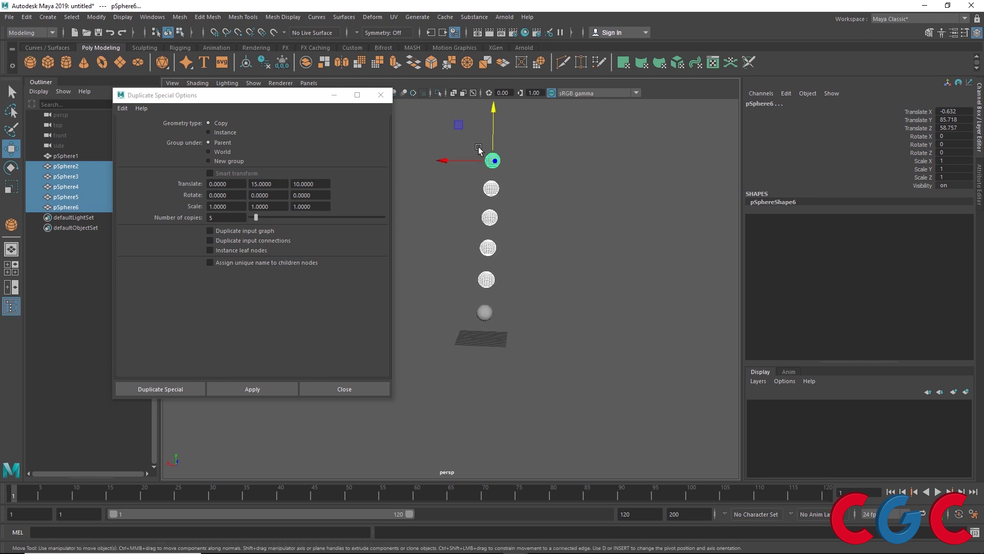
mouse_move(496, 254)
left_mouse_down("alt")
mouse_move(537, 270)
mouse_move(547, 288)
mouse_move(481, 309)
mouse_move(494, 261)
left_mouse_up("alt")
scroll(496, 262, "up", 4)
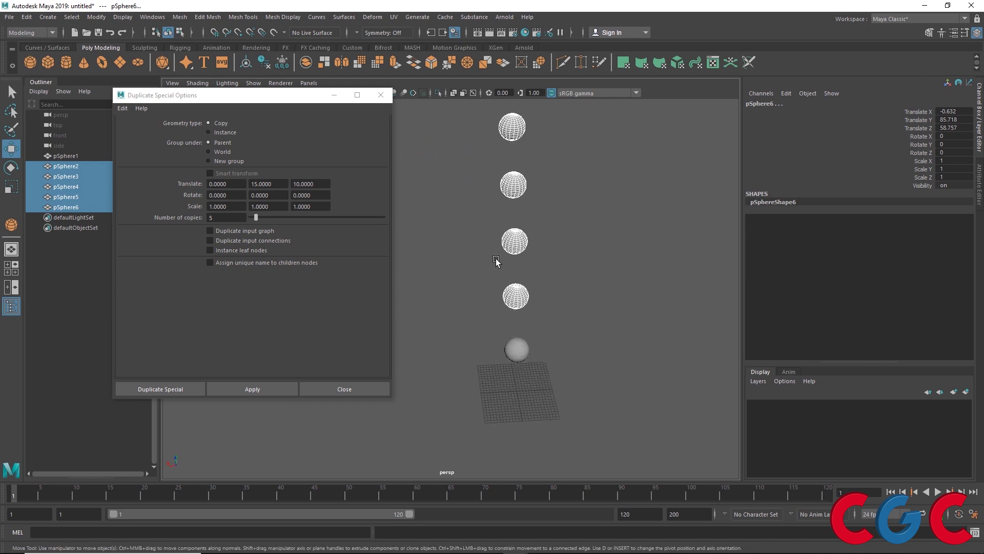
key("ctrl+z")
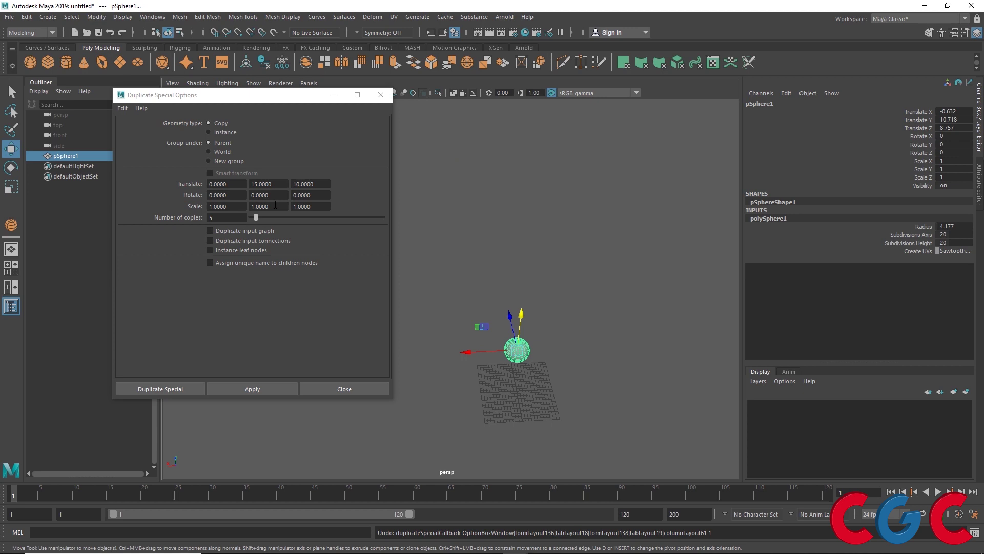
- Set the Duplicate Special scale to 2 in Y and create the five copies of the sphere
left_click(230, 209)
key("Tab")
type("1")
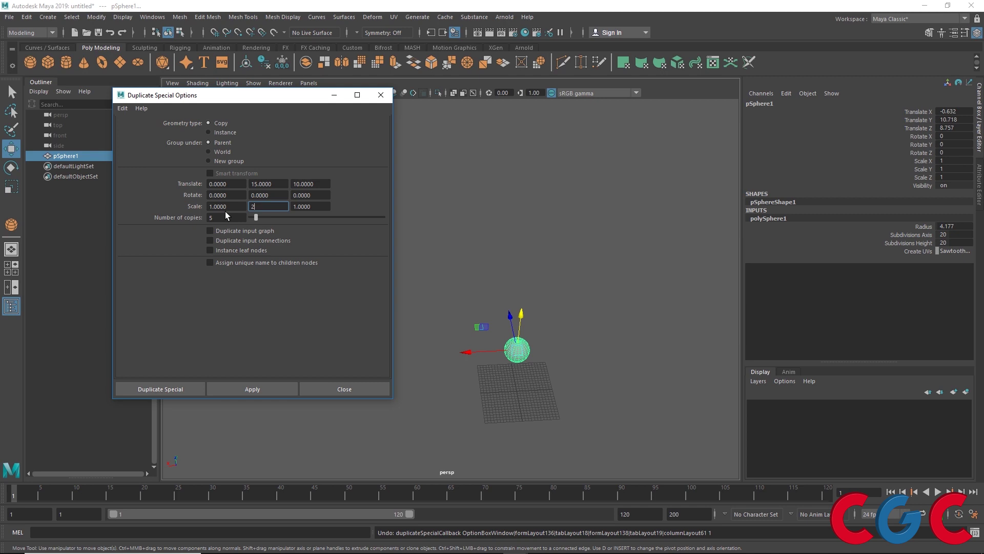
key("Return")
left_click(542, 289)
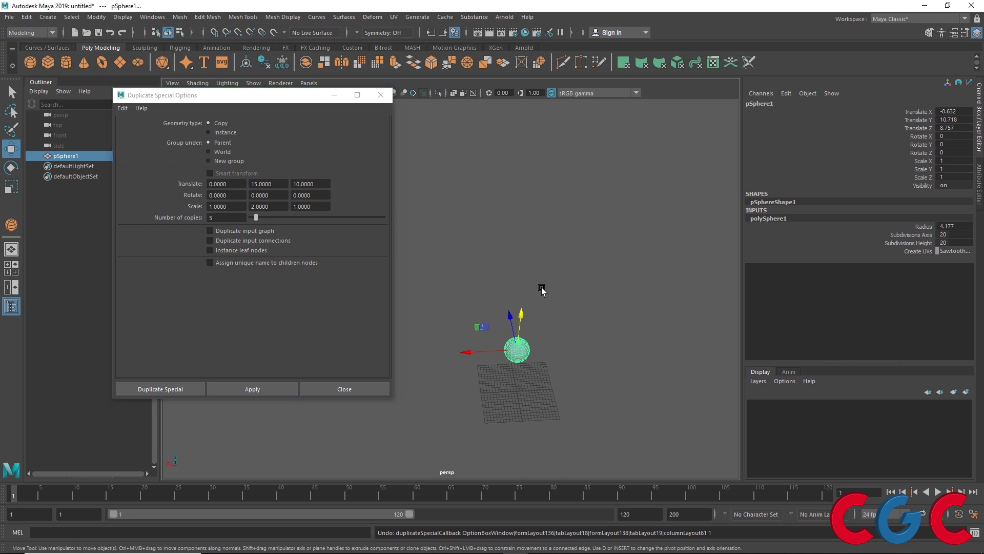
left_click(266, 384)
- Examine the stretched sphere copies along their whole length and undo the duplication
left_click_drag(573, 306, 567, 352, "alt")
scroll(564, 272, "down", 5)
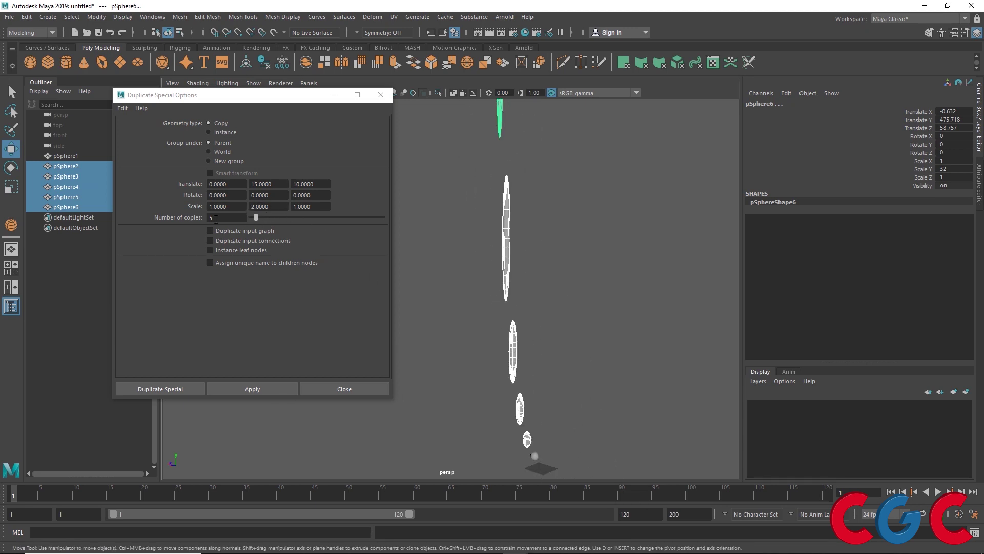
scroll(457, 226, "down", 3)
middle_click_drag(545, 267, 565, 217, "alt")
scroll(531, 336, "up", 5)
middle_click_drag(632, 422, 558, 344, "alt")
scroll(541, 351, "up", 4)
left_click_drag(540, 351, 546, 241, "alt")
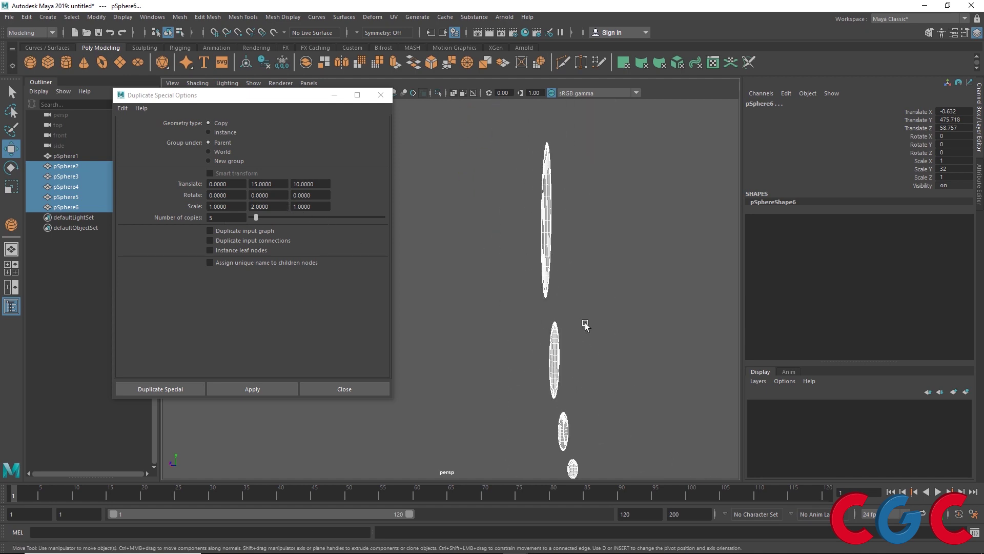
key("ctrl+z")
- Set the Duplicate Special scale to 1.1 in Y, create the copies, and undo the duplication
middle_click_drag(642, 391, 534, 200, "alt")
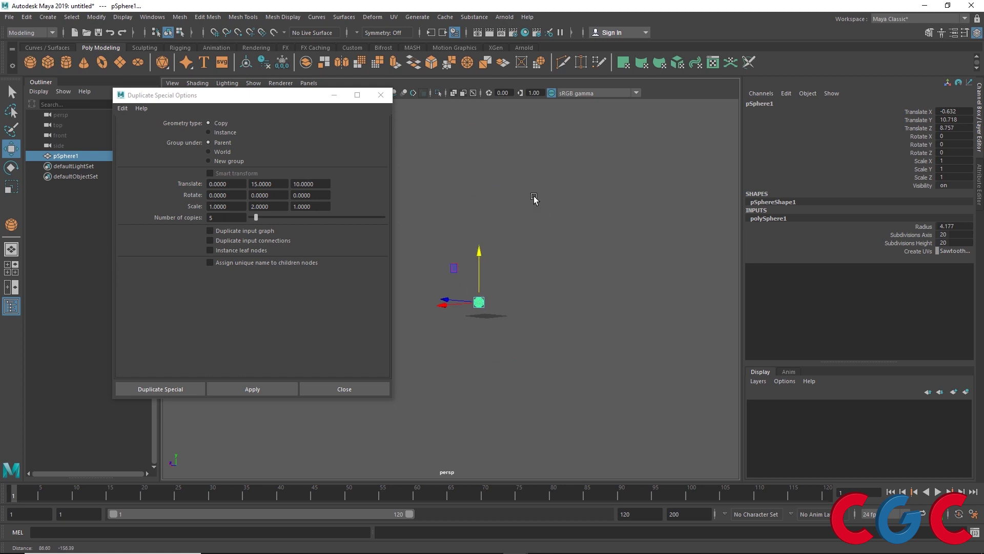
double_click(278, 207)
type("1.1")
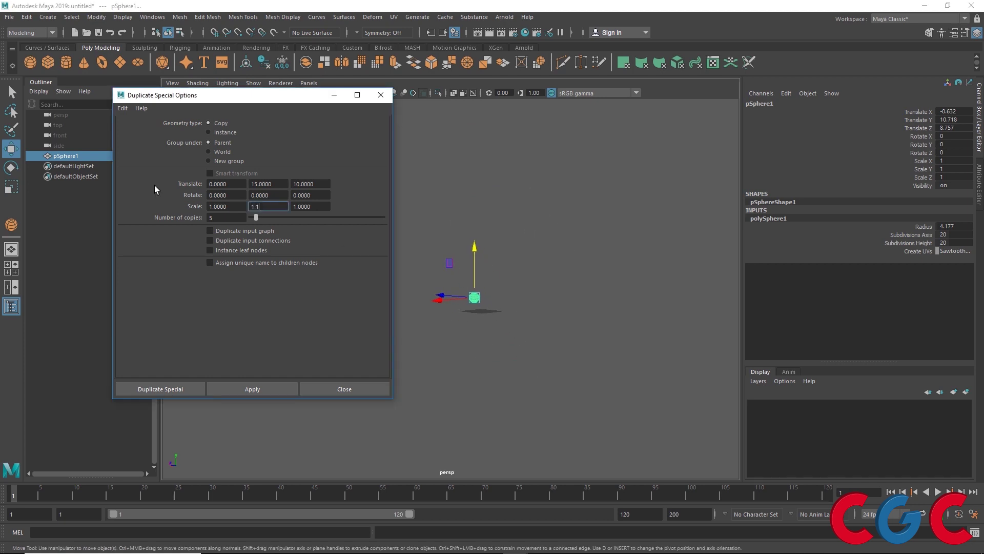
key("Return")
left_click(260, 383)
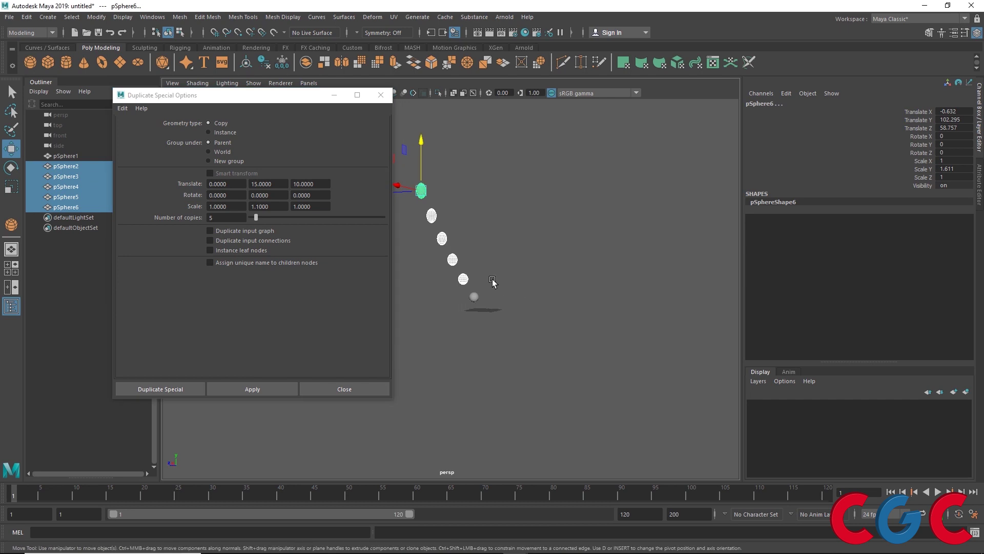
middle_click_drag(492, 281, 560, 299, "alt")
scroll(561, 300, "up", 5)
scroll(581, 313, "down", 2)
left_click_drag(612, 358, 518, 371, "alt")
middle_click_drag(538, 201, 535, 272, "alt")
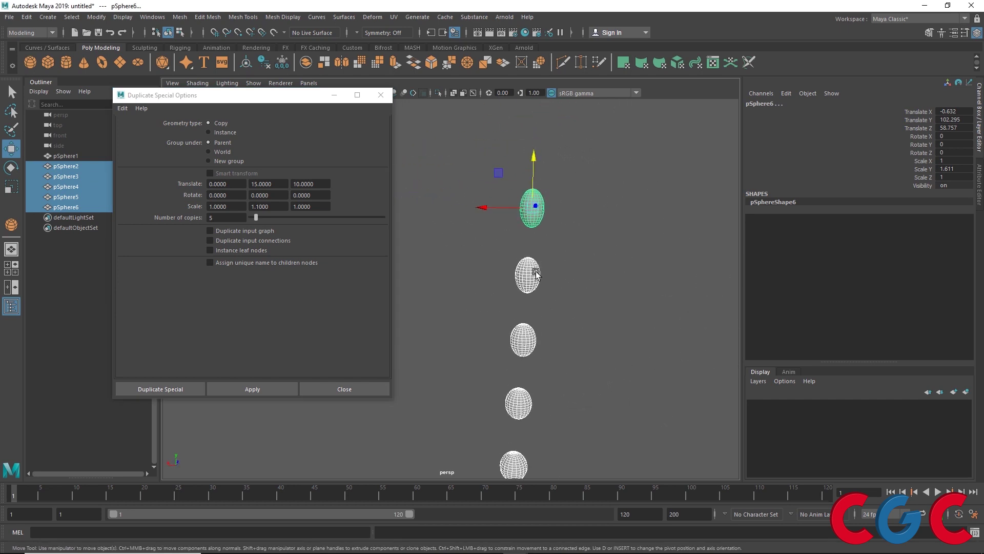
key("ctrl+z")
- Set the Duplicate Special scale to 1.1 on all three axes
middle_click_drag(548, 376, 599, 70, "alt")
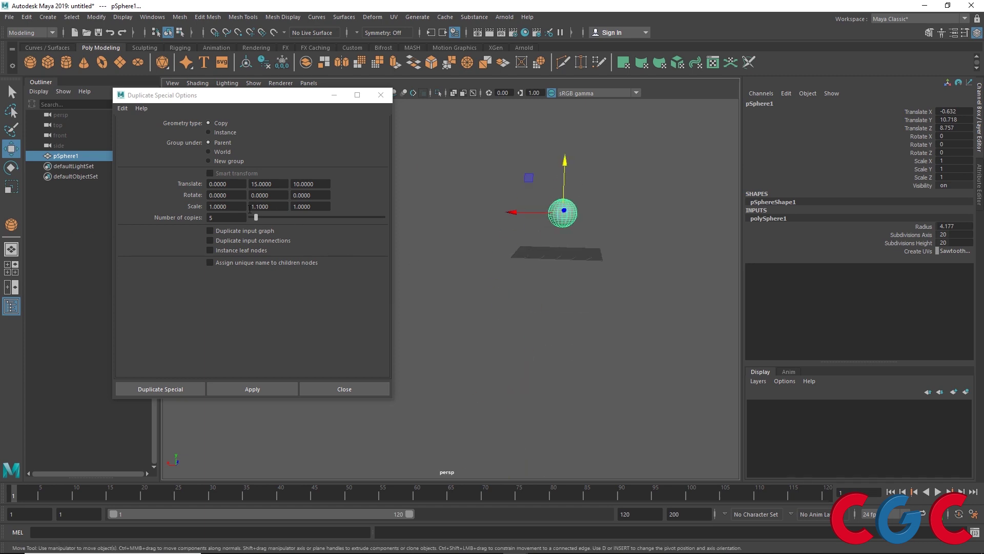
left_click_drag(242, 206, 200, 205)
type("1.1")
key("Tab")
key("Tab")
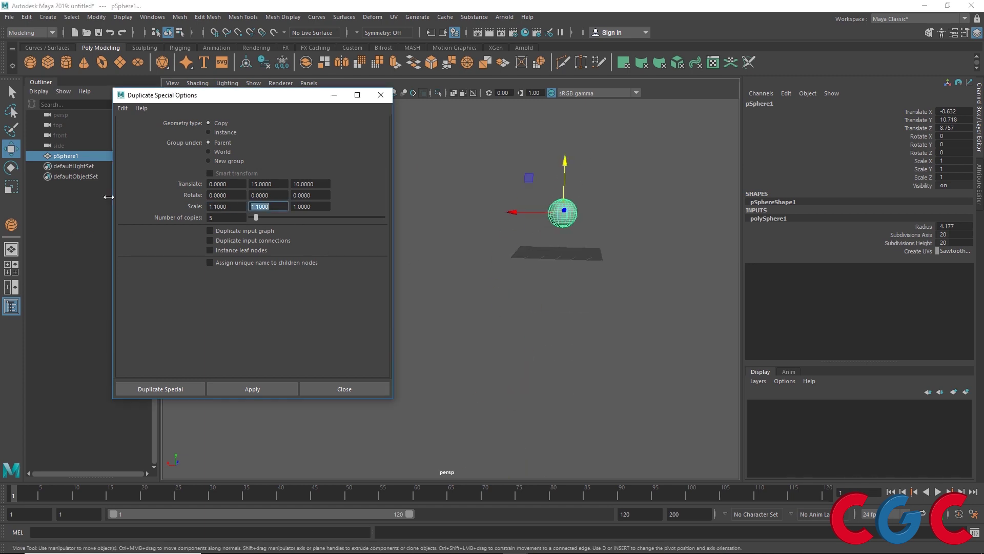
type("1.1")
key("Tab")
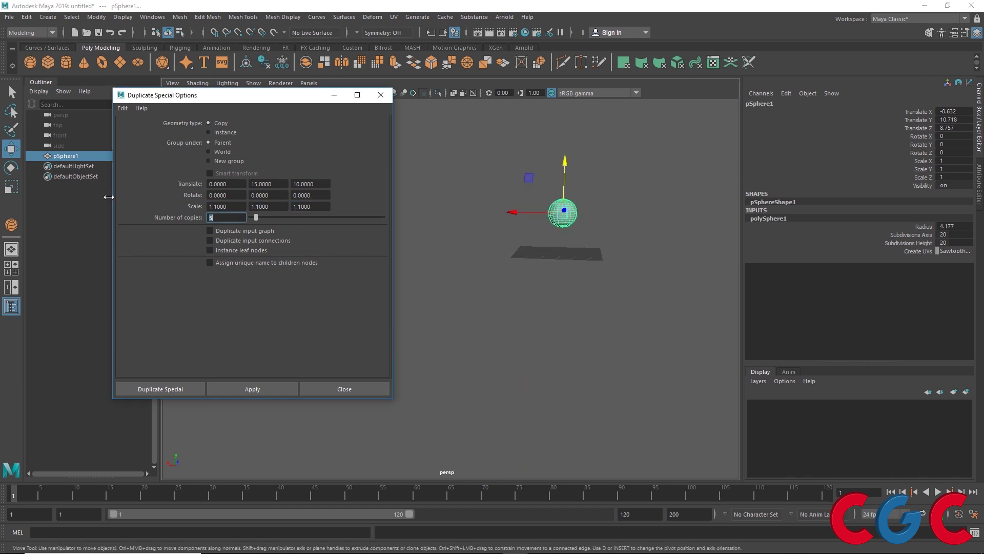
- Create five copies of the sphere with the uniform scale, inspect them, and undo the duplication
left_click(240, 387)
middle_click_drag(485, 283, 461, 438, "alt")
left_click_drag(461, 440, 573, 263, "alt")
middle_click_drag(613, 291, 471, 322, "alt")
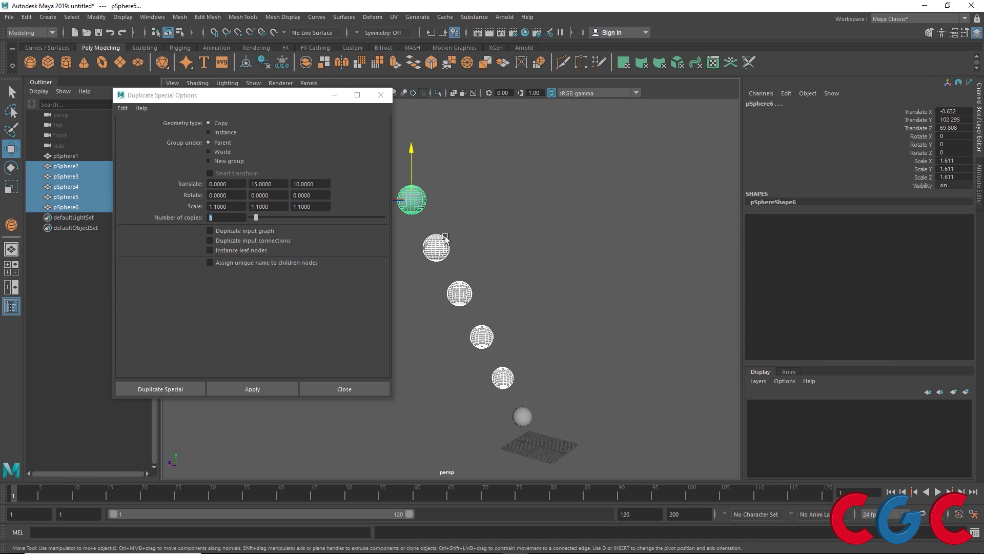
left_click_drag(543, 322, 490, 334, "alt")
key("ctrl+z")
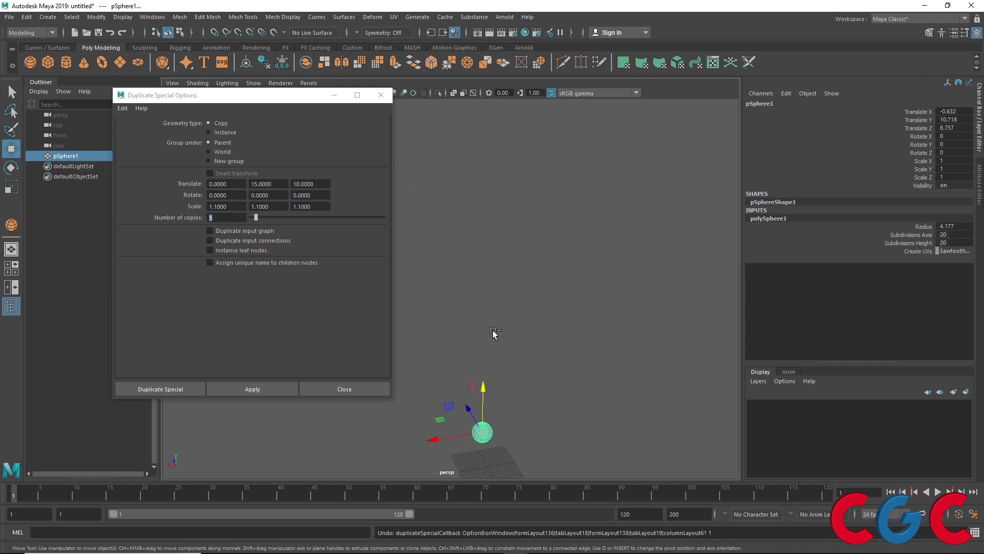
- Minimize the Duplicate Special options and delete the sphere from the scene
middle_click_drag(493, 333, 486, 244, "alt")
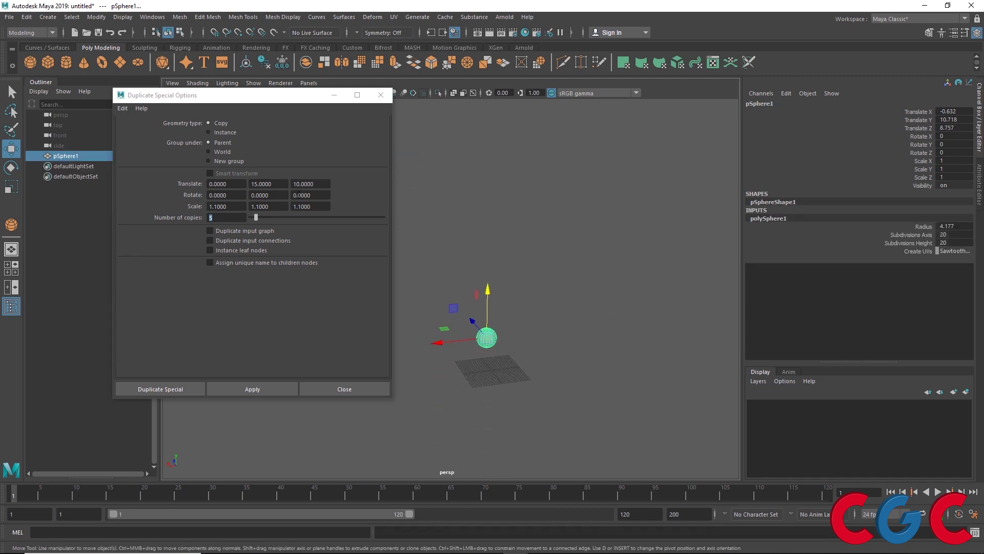
left_click_drag(436, 297, 514, 272, "alt")
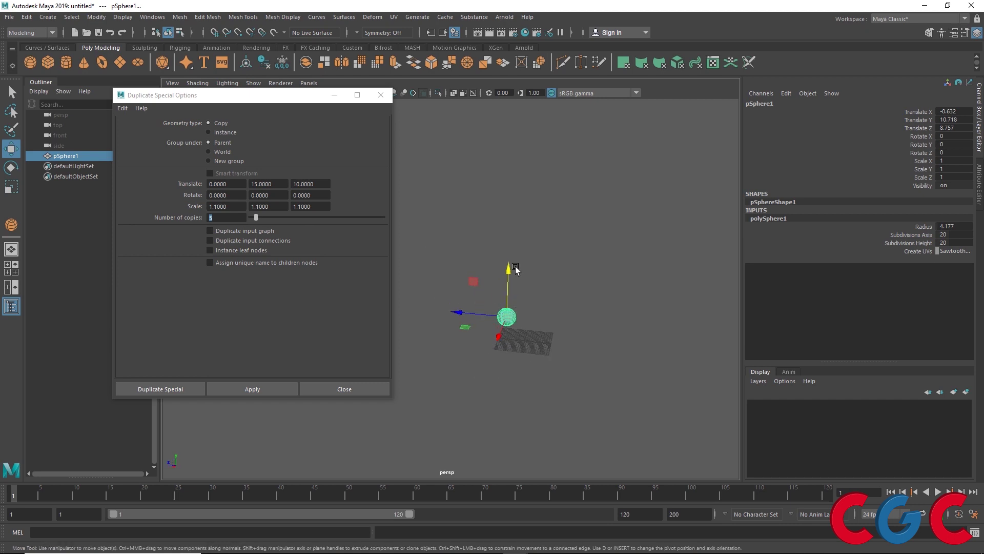
middle_click_drag(537, 319, 516, 296, "alt")
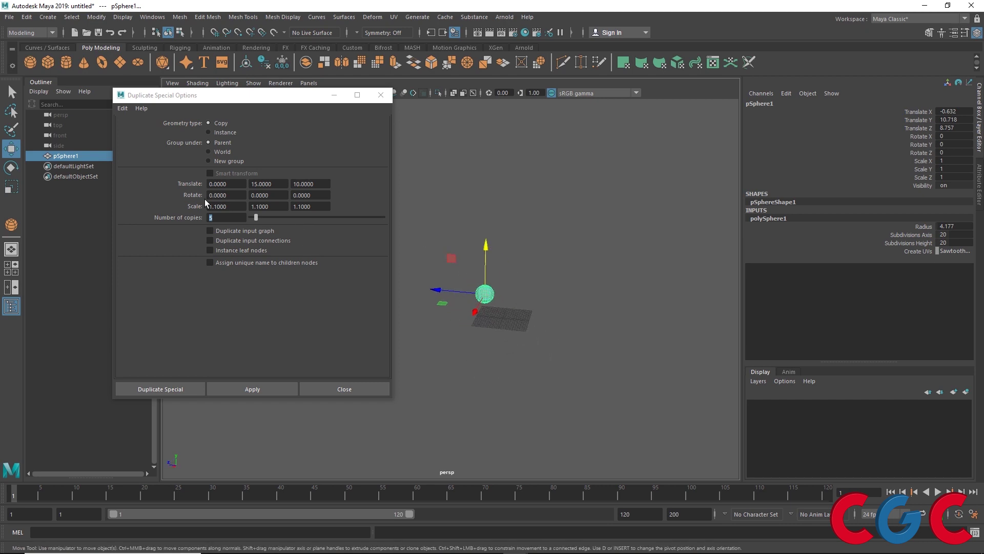
left_click(333, 95)
left_click_drag(518, 321, 534, 314, "alt")
key("Delete")
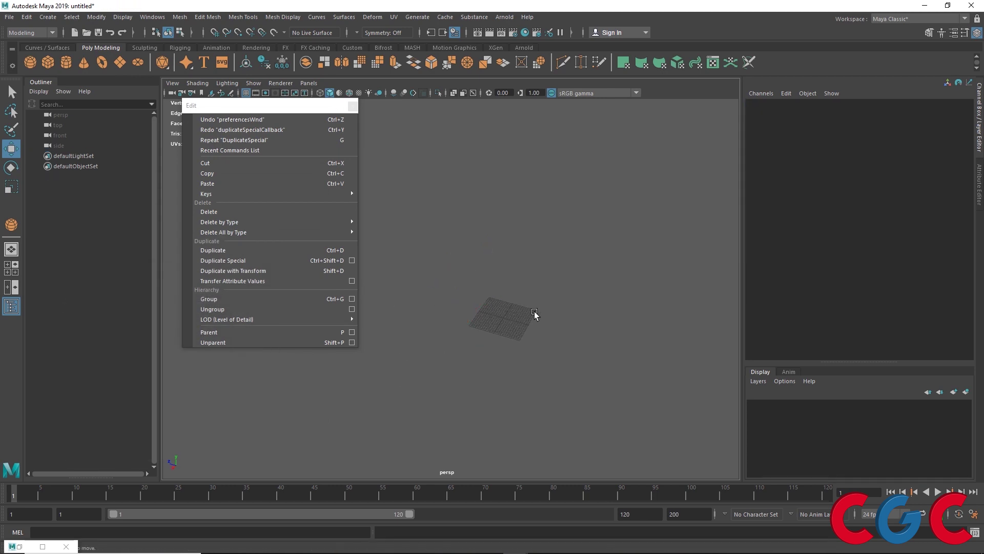
- Create a polygon cylinder with a radius of about 12.3 and height of about 59.5, and set its Subdivisions Axis to 10
right_click_drag(480, 326, 515, 328, "shift")
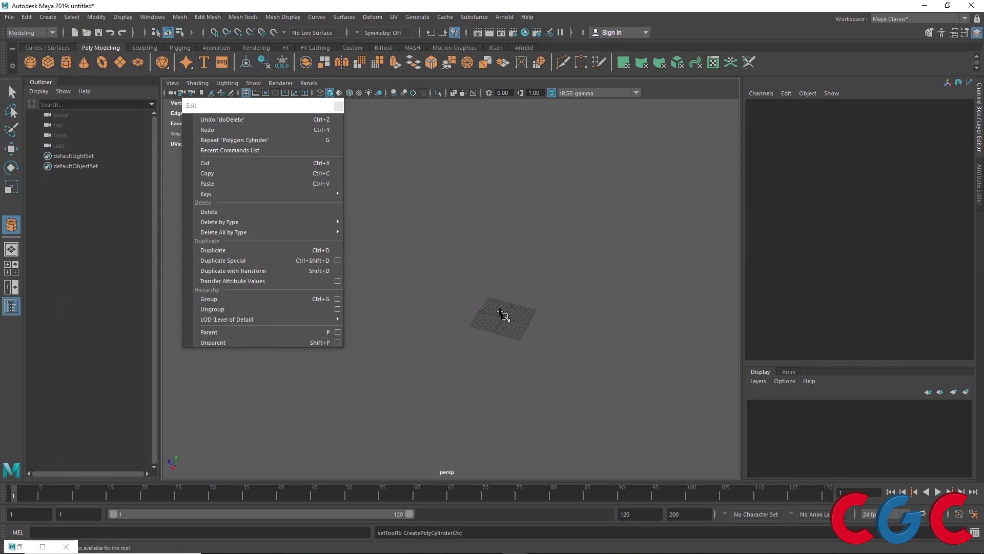
left_click_drag(501, 323, 542, 197)
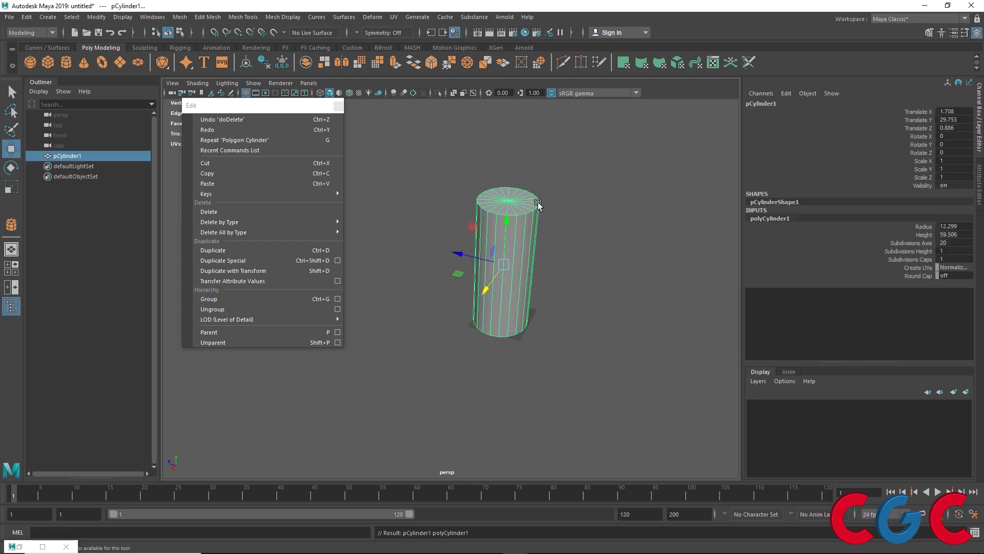
double_click(956, 244)
type("10")
key("Return")
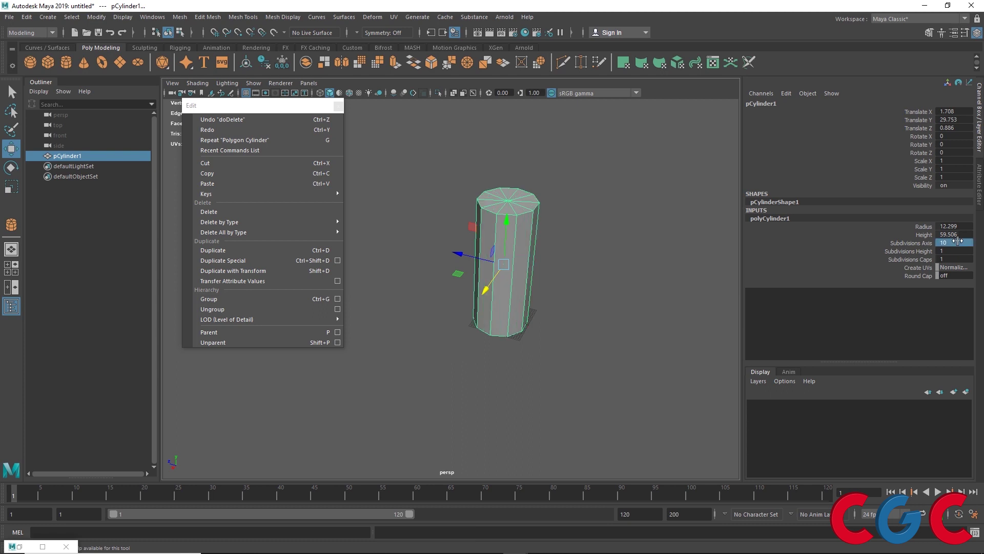
- Set the cylinder's Subdivisions Caps to 2 and delete the inner faces around the centre vertex of the top cap
left_click(949, 259)
key("Return")
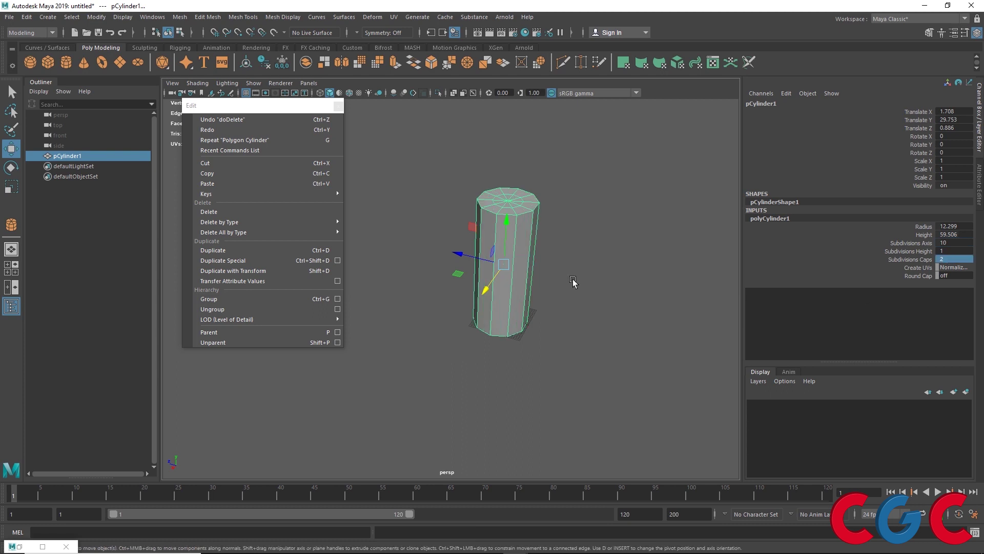
scroll(523, 210, "up", 5)
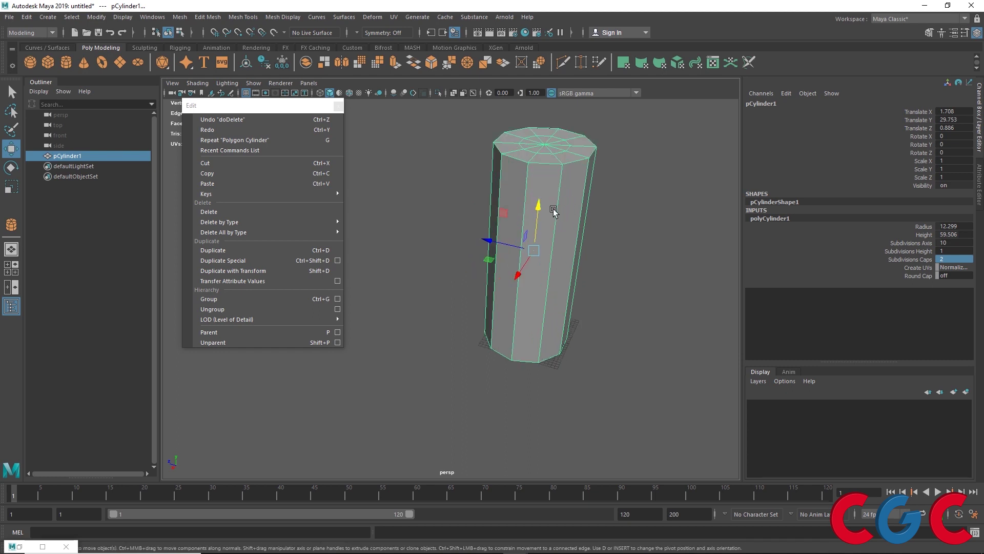
left_click_drag(552, 207, 532, 244, "alt")
right_click(559, 212)
left_click(508, 211)
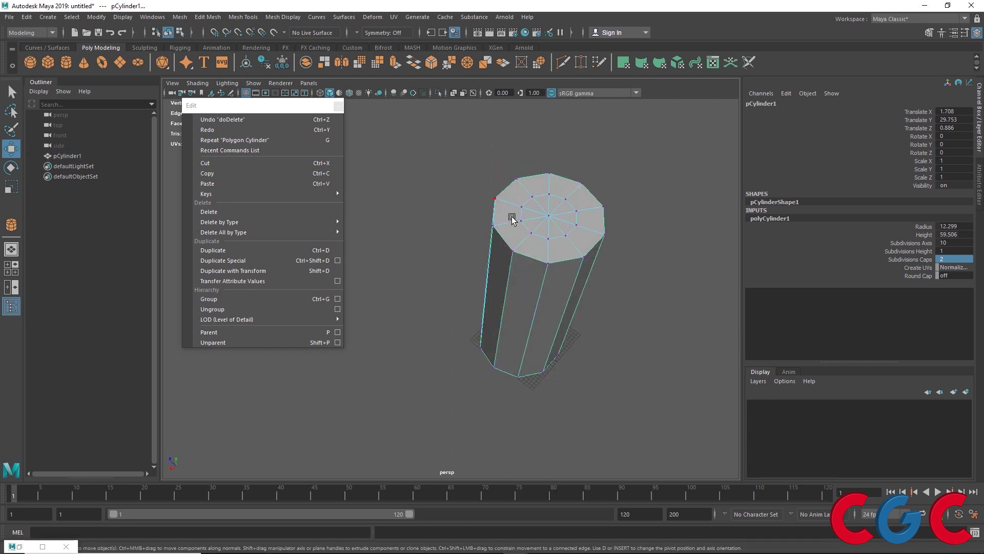
left_click(558, 219)
right_click_drag(557, 219, 558, 247, "shift")
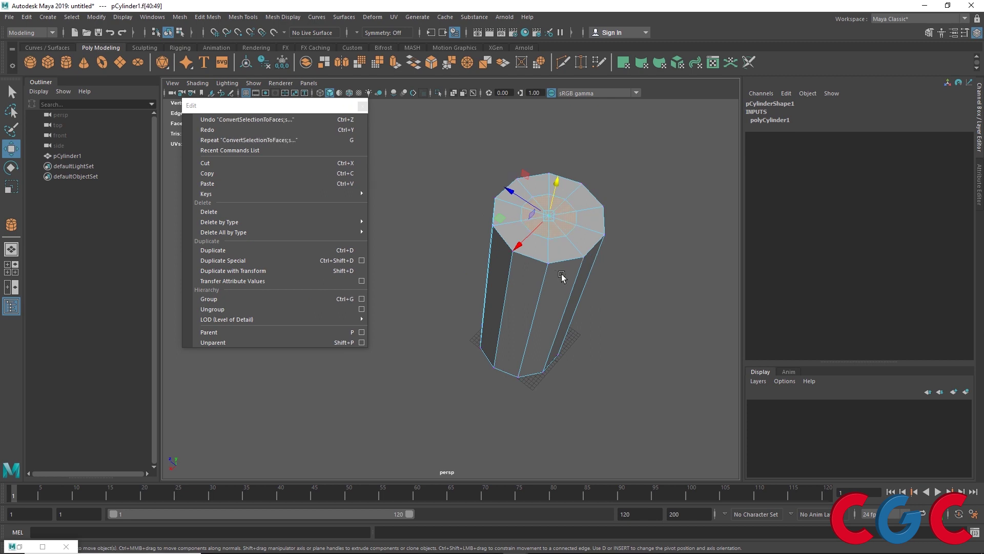
key("Delete")
- Convert the centre vertex of the cylinder's bottom cap to its surrounding faces and delete them
left_click_drag(598, 422, 585, 303, "alt")
right_click_drag(548, 260, 495, 261)
left_click(526, 264)
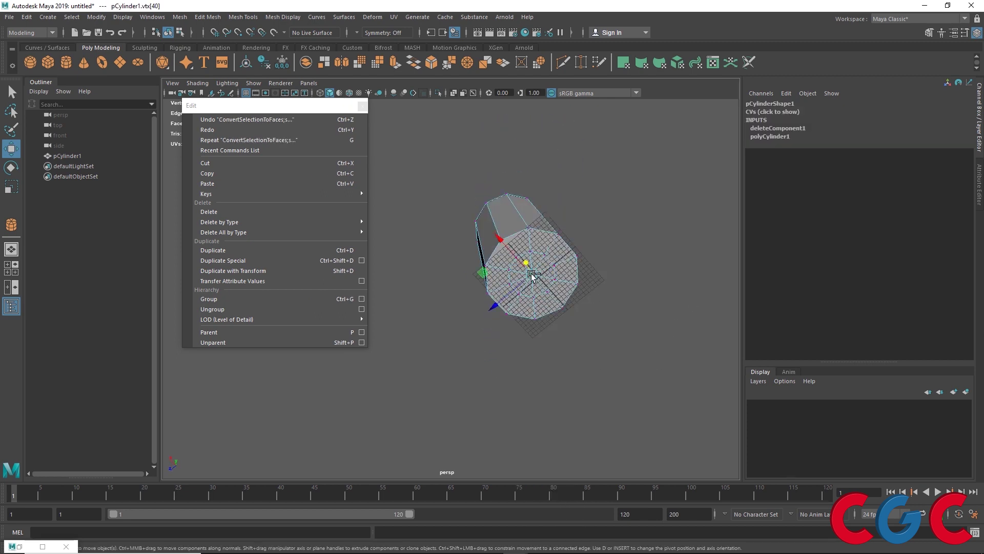
right_click_drag(526, 311, 527, 333, "shift")
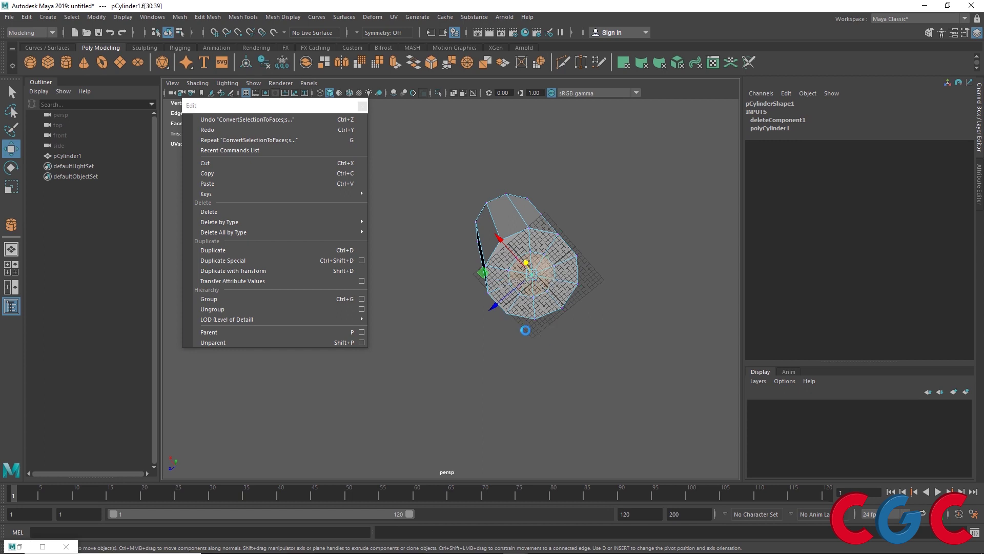
key("Delete")
left_click_drag(593, 289, 582, 321, "alt")
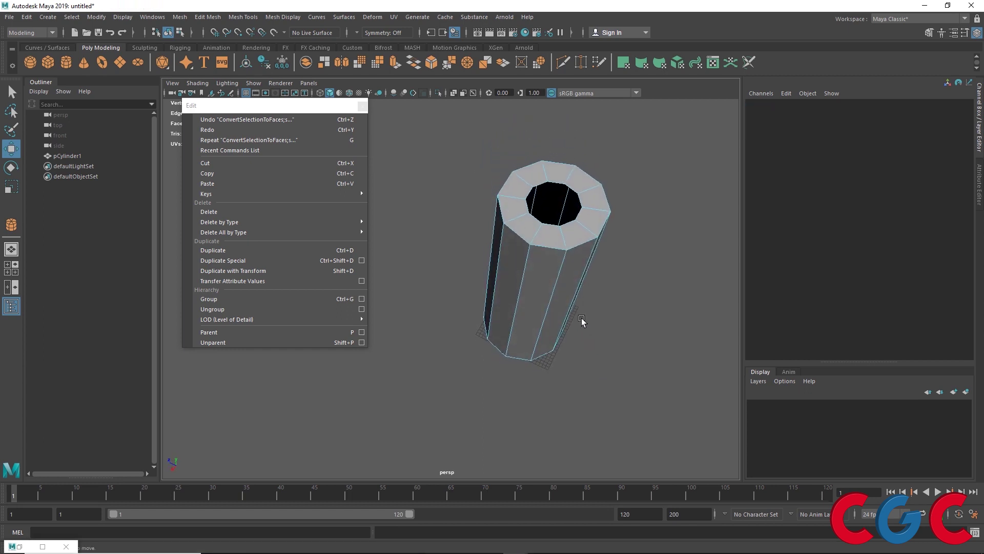
- In the top view, delete the upper half of the cylinder ring and the lower-left segments
key("space")
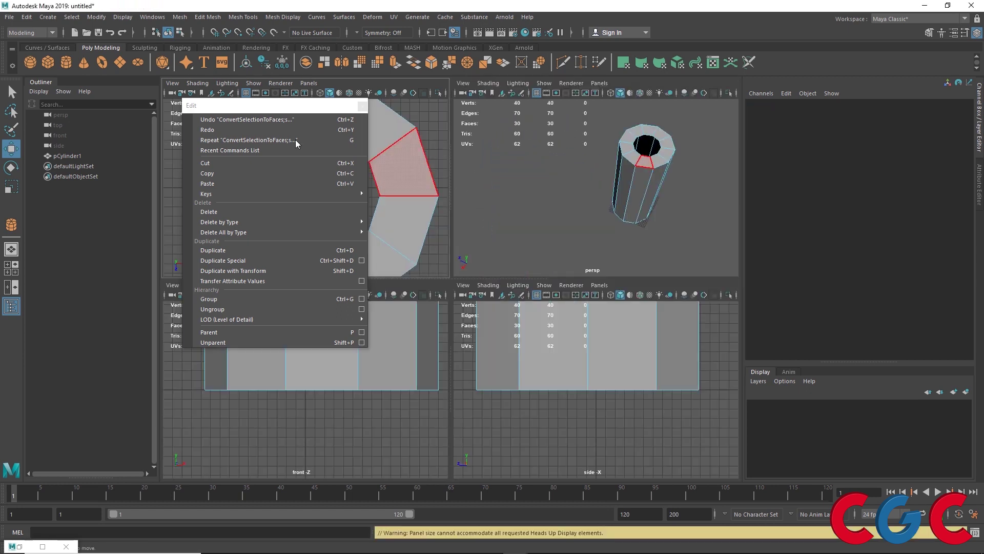
left_click_drag(272, 106, 402, 357)
key("space")
scroll(384, 228, "down", 2)
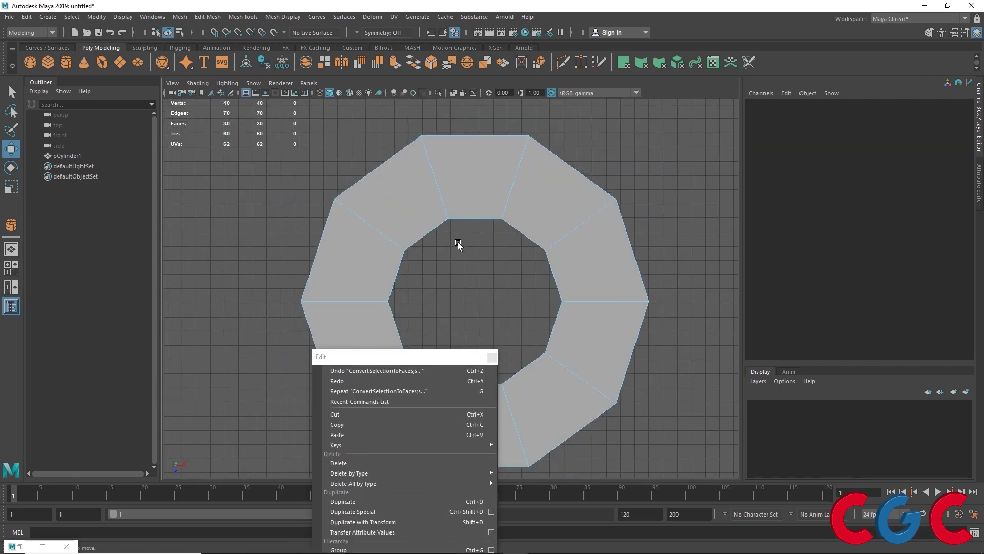
middle_click_drag(459, 246, 398, 198, "alt")
scroll(344, 194, "down", 2)
left_click_drag(571, 127, 279, 245)
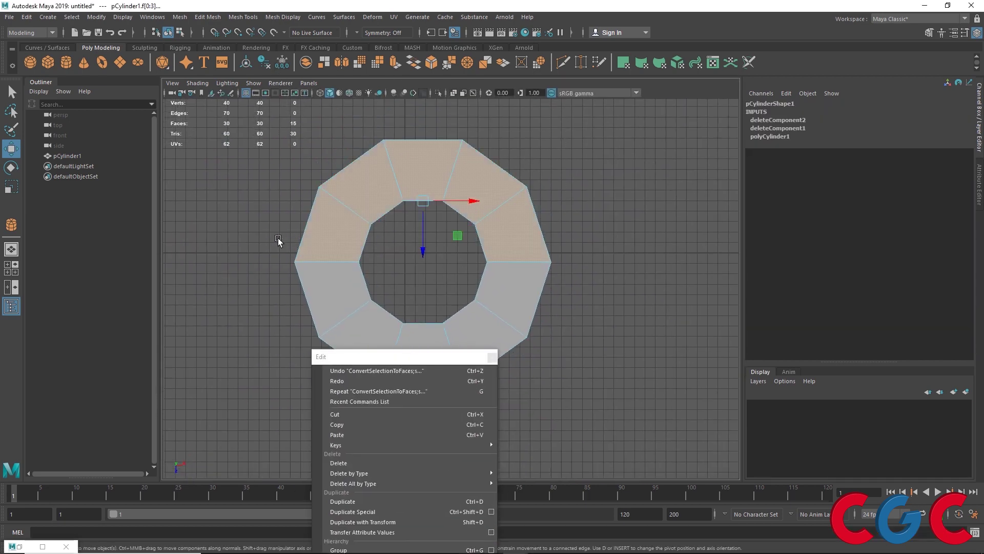
key("Delete")
left_click_drag(430, 253, 246, 352)
key("Delete")
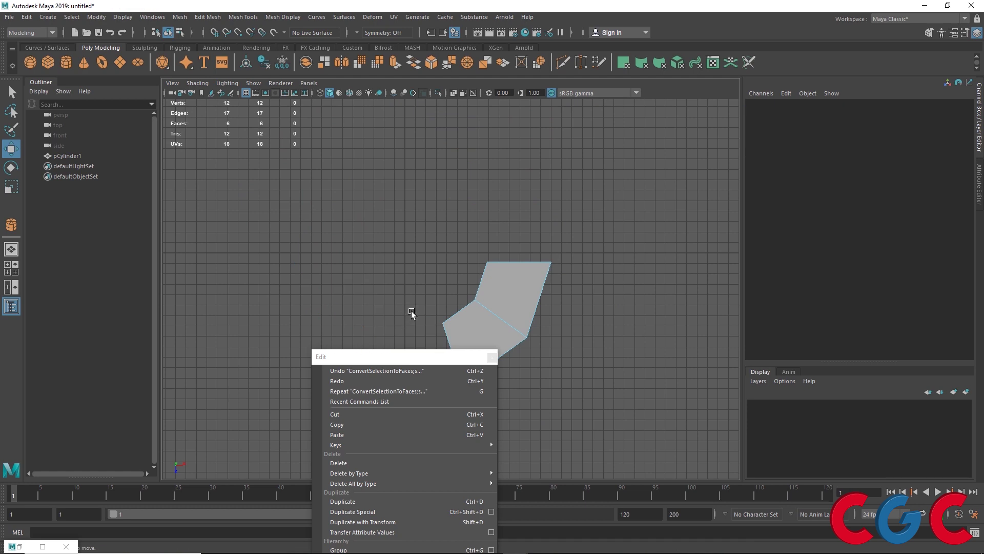
- Delete the lower of the two remaining ring segments, keeping a single wedge of the cylinder
left_click_drag(454, 355, 496, 328)
key("Delete")
left_click_drag(545, 383, 425, 407)
key("Delete")
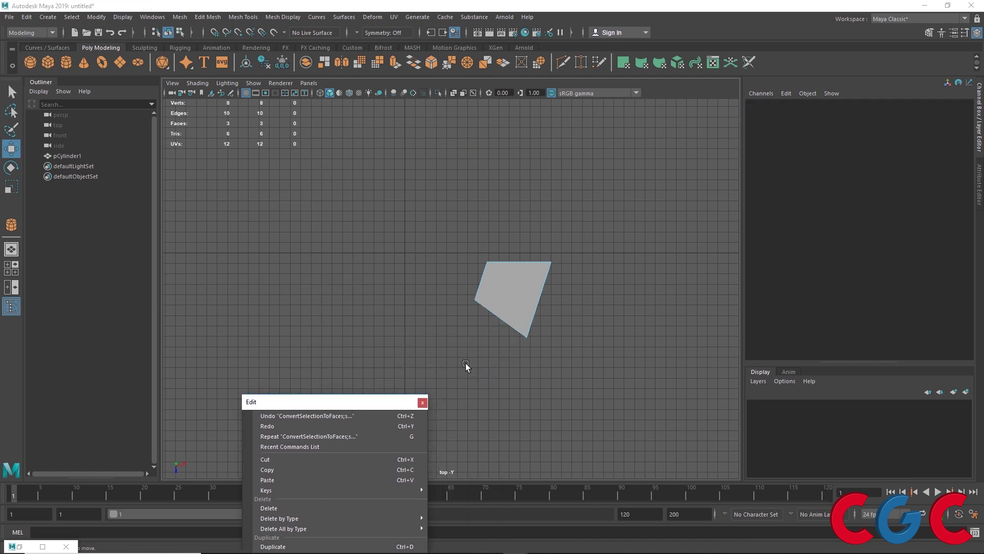
- Split the edge ring along the height of the wedge with Split Type Multi and 7 divisions
left_click_drag(654, 215, 642, 172, "alt")
left_click_drag(606, 279, 487, 243, "alt")
right_click_drag(487, 243, 480, 211)
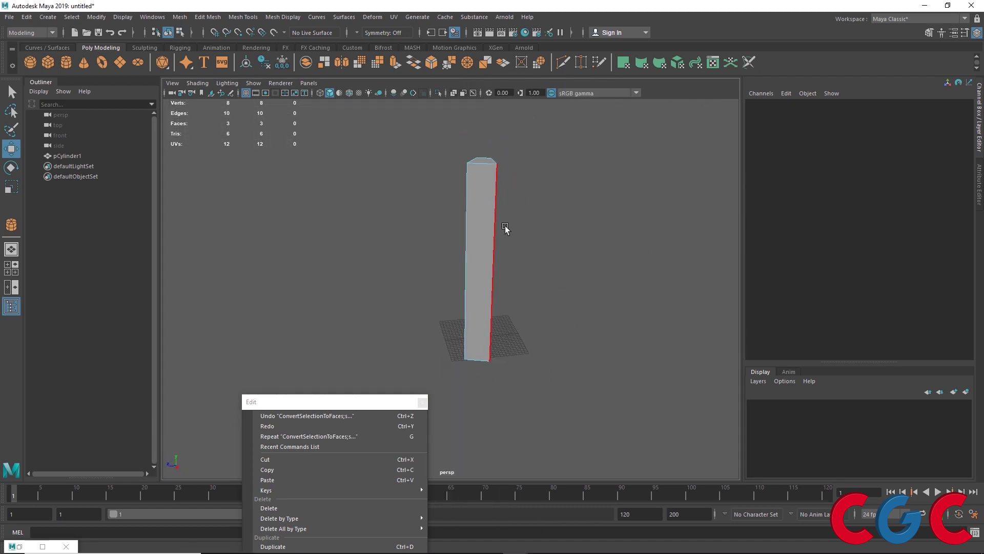
left_click(495, 229)
right_click_drag(400, 259, 464, 272, "shift")
left_click(785, 120)
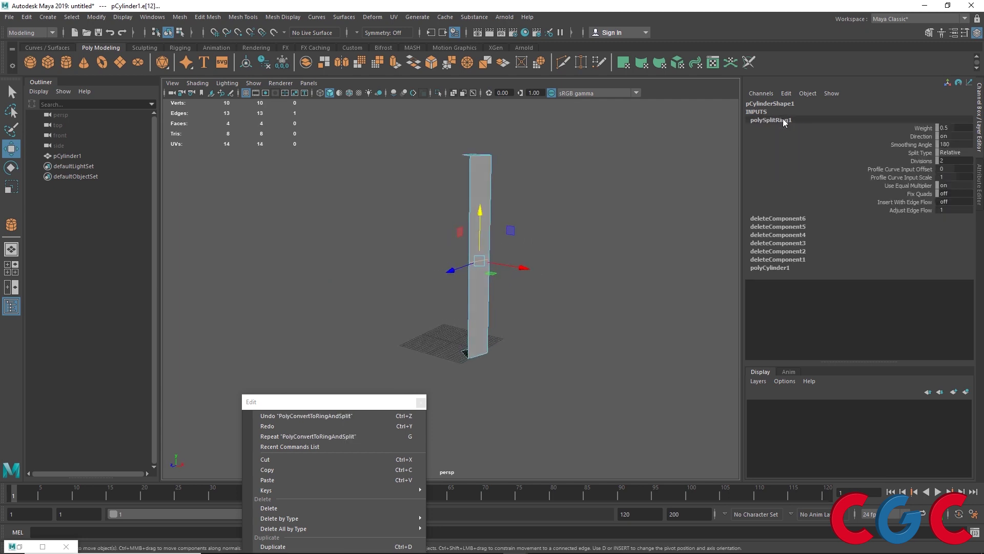
left_click(957, 153)
left_click(941, 183)
left_click(922, 161)
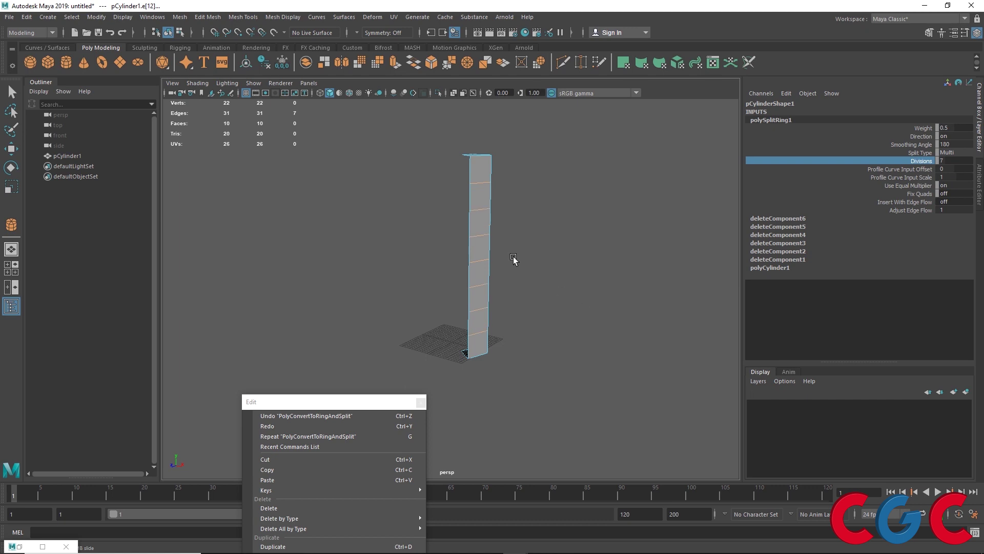
- Extrude three alternating faces of the outer strip in repeated passes, the last with Local Translate Z 3.463 and 2 divisions
right_click_drag(485, 181, 482, 199)
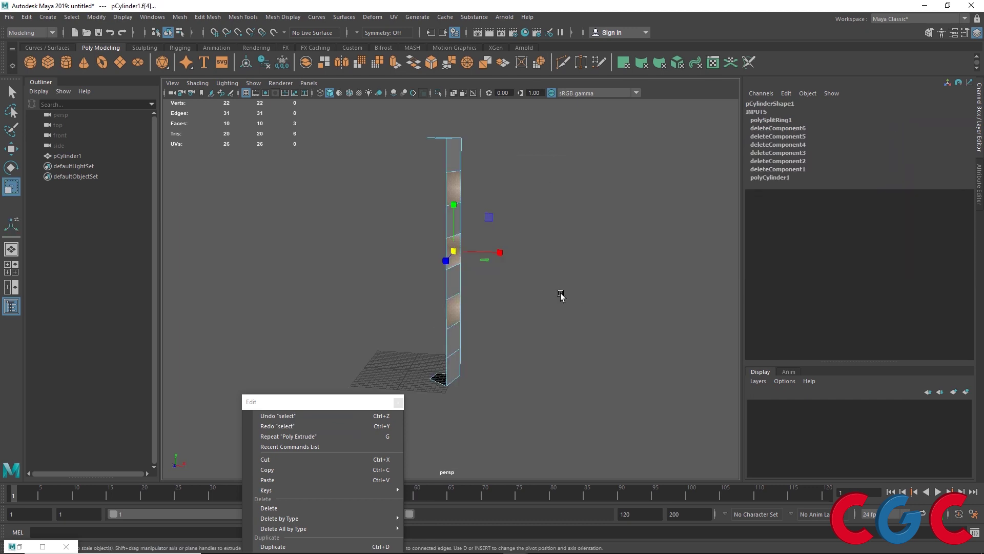
key("ctrl+e")
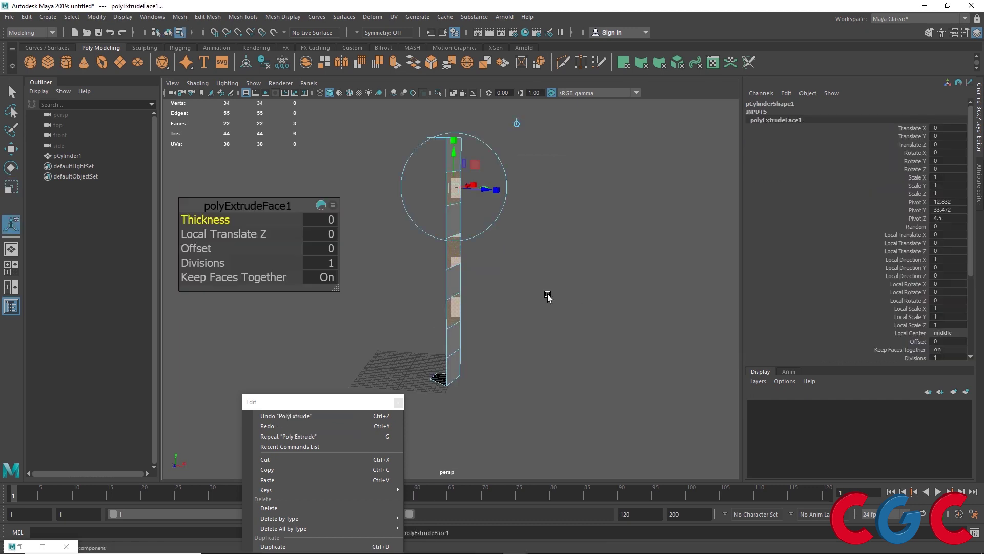
left_click_drag(454, 188, 506, 191)
key("g")
key("g")
left_click_drag(198, 262, 203, 262)
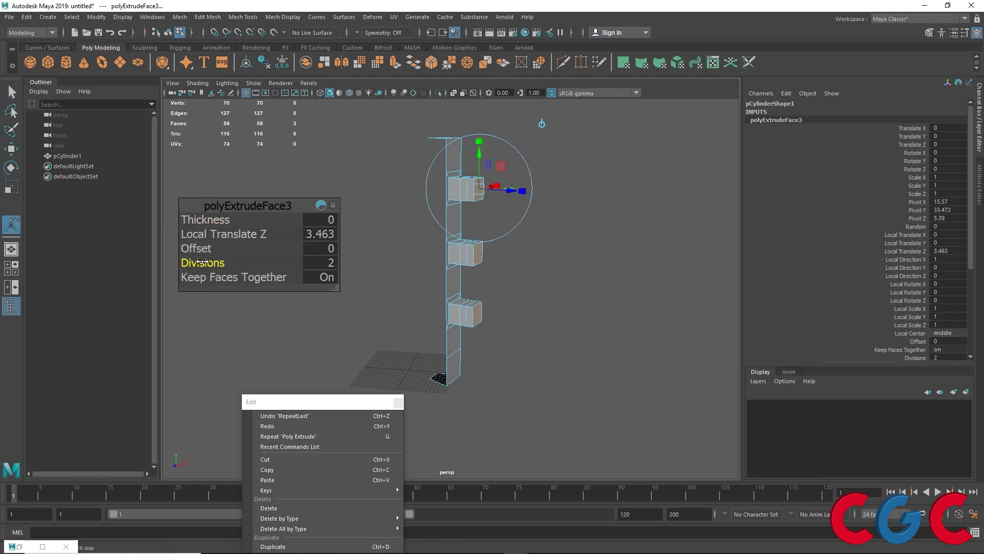
left_click_drag(492, 306, 508, 305, "alt")
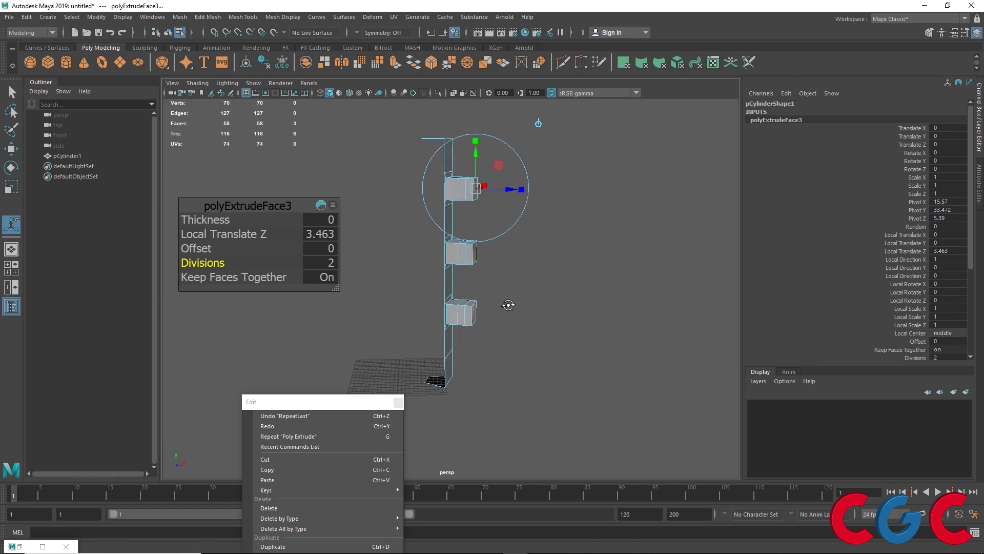
- Grow the selection around the three block ends and extrude those faces with Local Translate Z 1.506
key("q")
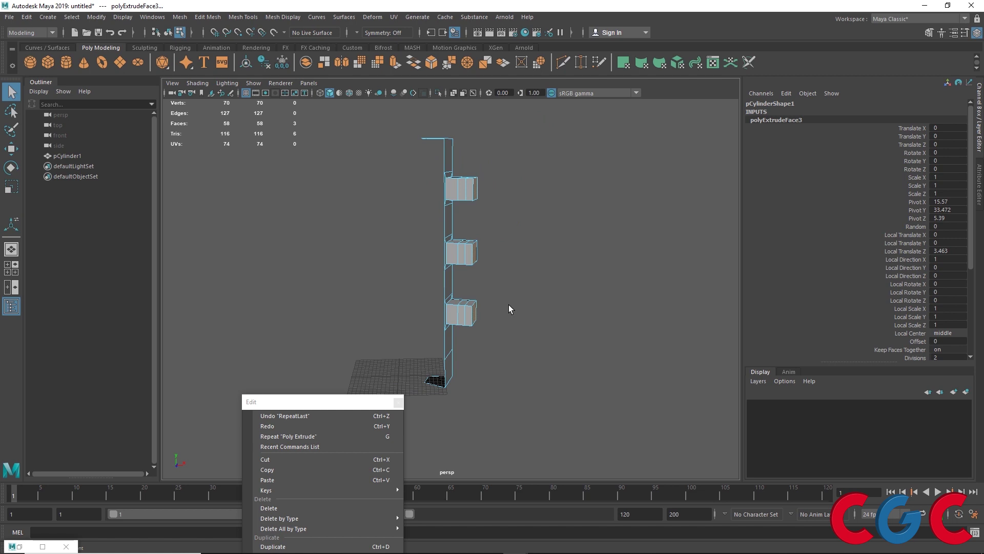
key("shift+period")
left_click_drag(508, 305, 491, 313, "alt")
right_click_drag(491, 314, 540, 235, "alt")
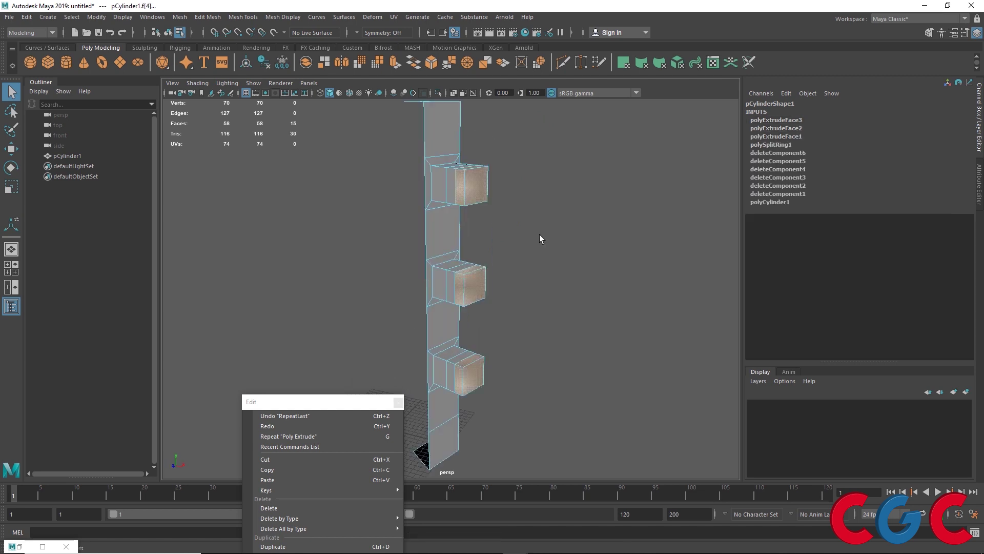
key("ctrl+e")
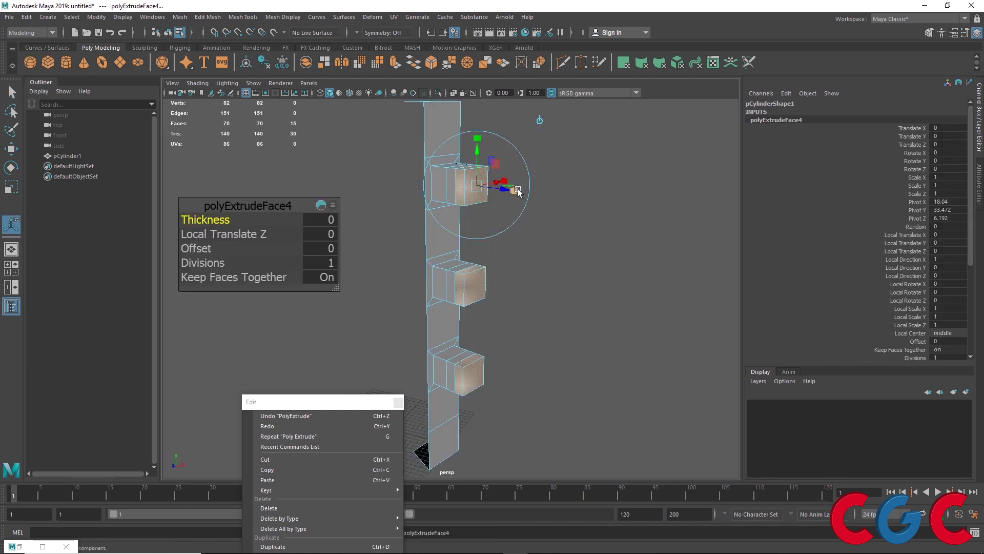
mouse_move(517, 190)
left_mouse_down()
mouse_move(528, 191)
mouse_move(515, 191)
left_mouse_up()
mouse_move(493, 261)
left_mouse_down("alt")
mouse_move(558, 251)
mouse_move(484, 249)
left_mouse_up("alt")
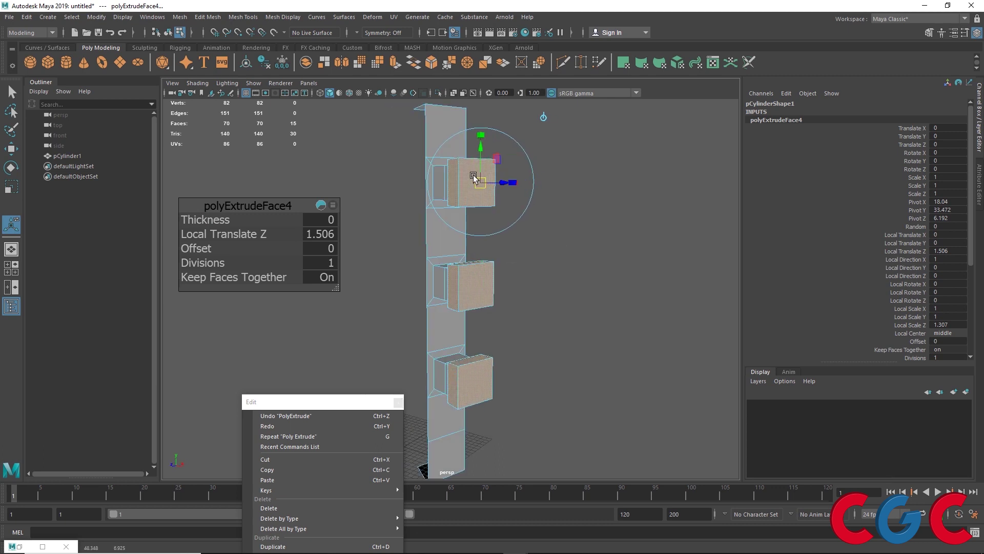
key("q")
- Extrude the end faces of the three blocks with Local Translate Z 3.74 and scale them into tapered tips
left_click(475, 184)
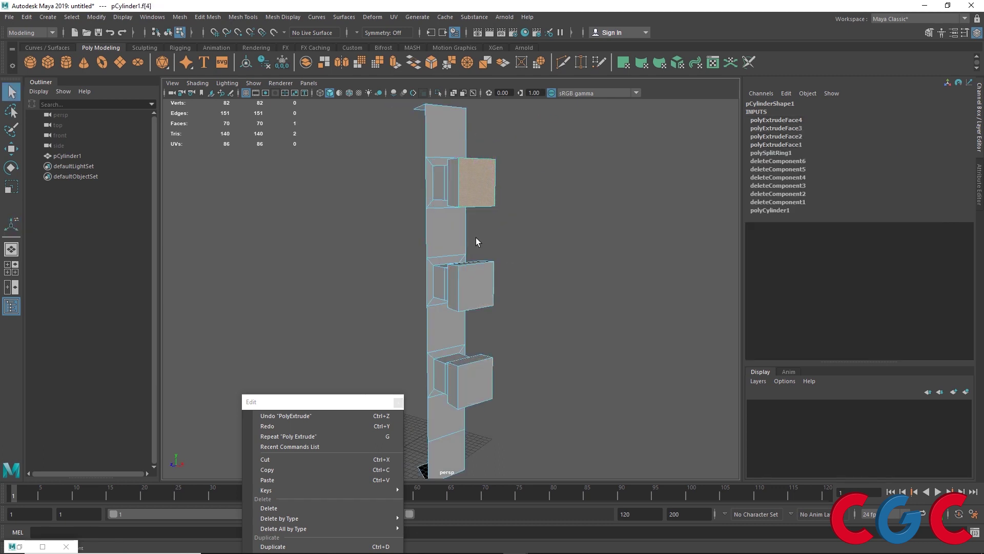
left_click(479, 387, "shift")
key("ctrl+e")
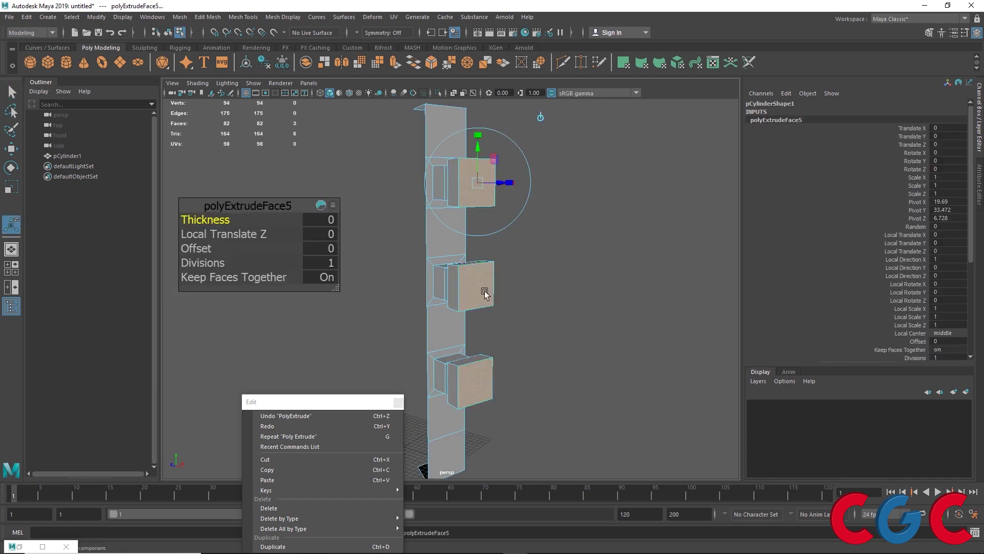
left_click_drag(484, 292, 547, 316, "alt")
mouse_move(521, 216)
left_mouse_down()
mouse_move(551, 226)
mouse_move(505, 210)
left_mouse_up()
left_click(561, 222)
left_click_drag(494, 272, 451, 238, "alt")
scroll(450, 197, "down", 3)
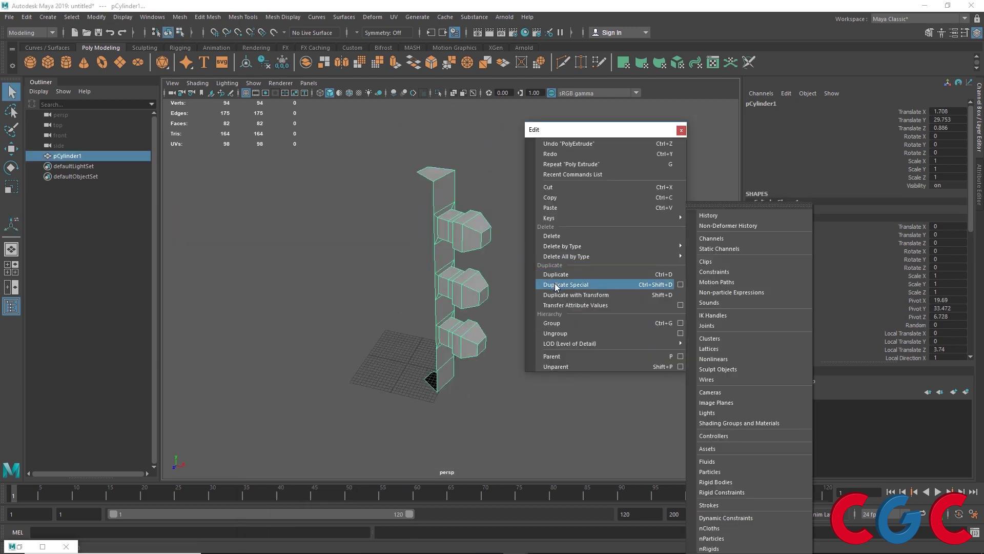
- Open the Duplicate Special options for the wedge and reset the settings to their defaults
left_click(681, 284)
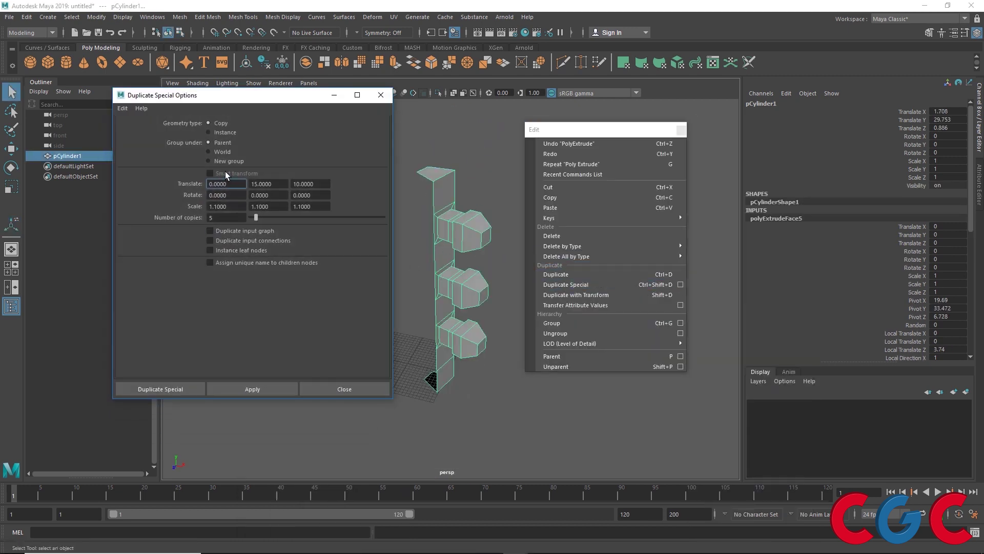
left_click(123, 108)
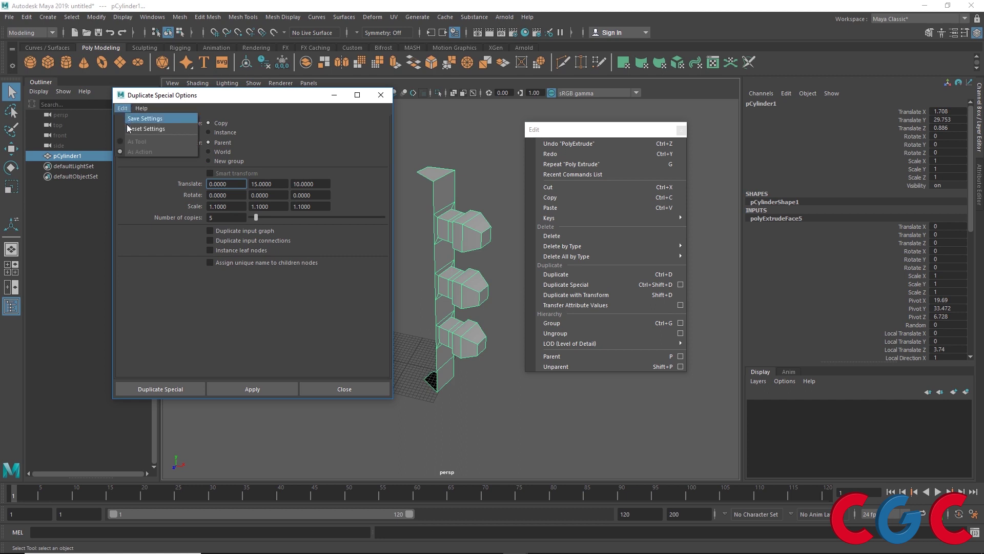
left_click(127, 126)
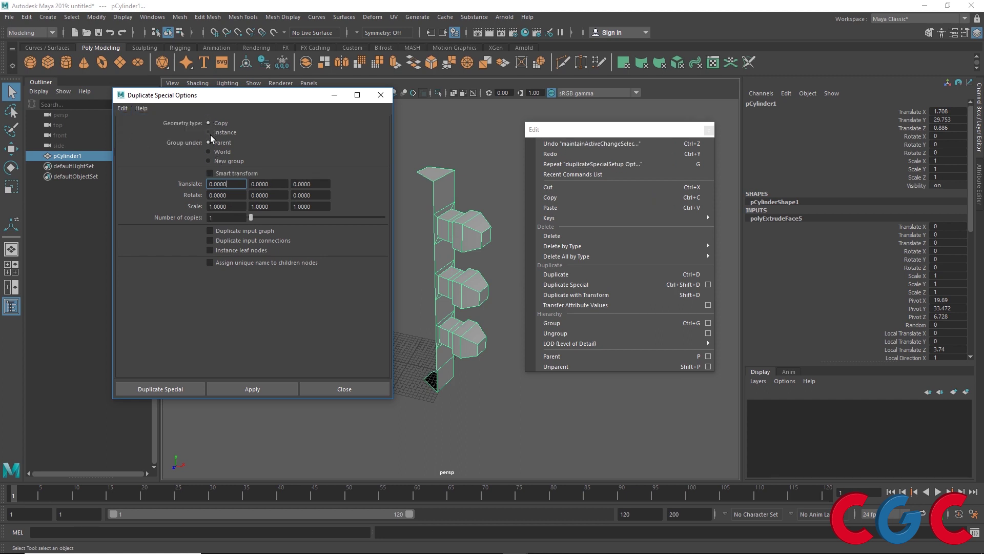
left_click_drag(572, 134, 574, 379)
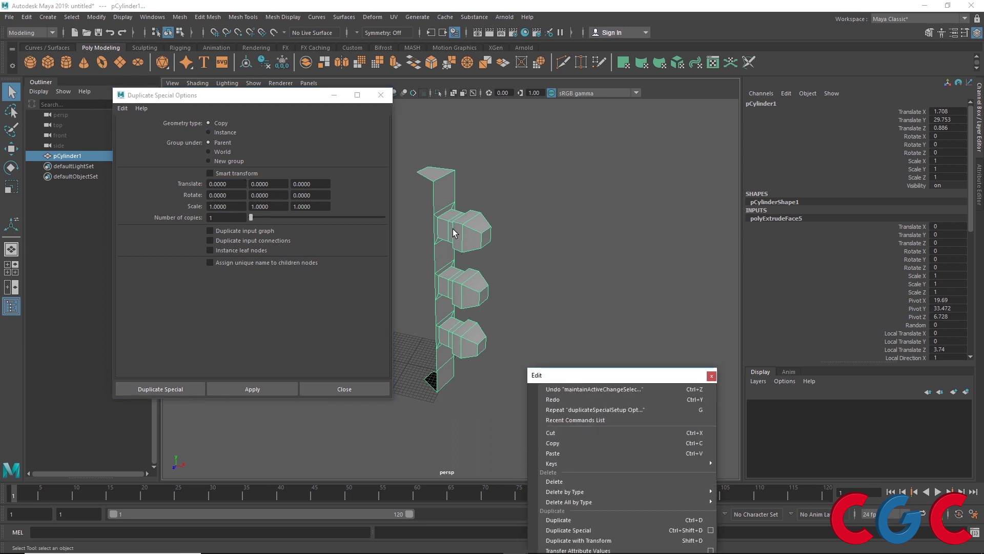
- Set the number of copies in the Duplicate Special options to 9
left_click_drag(453, 233, 529, 254, "alt")
key("w")
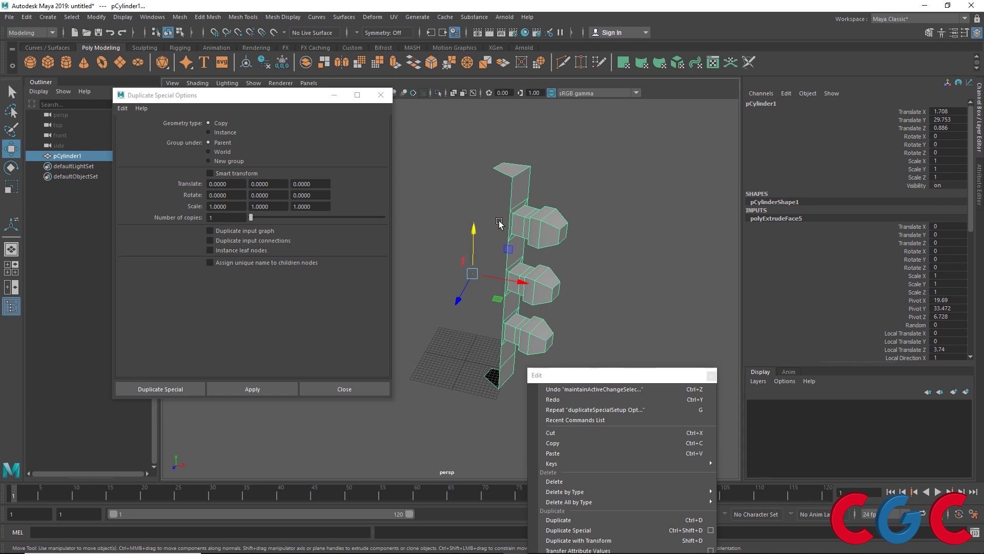
left_click_drag(224, 219, 188, 224)
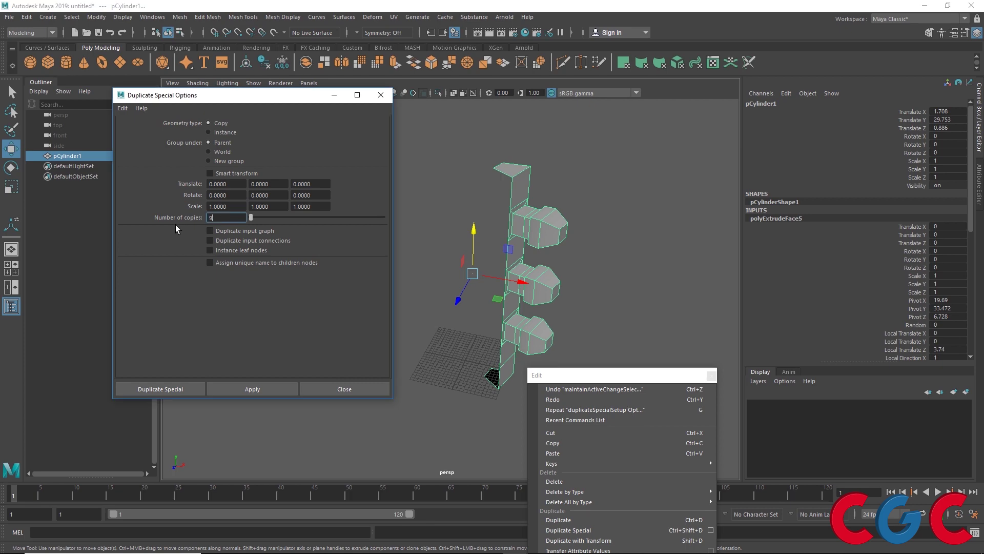
key("Return")
- Show the four-view layout and move the Duplicate Special options window clear of the top view
left_click_drag(609, 248, 585, 290, "alt")
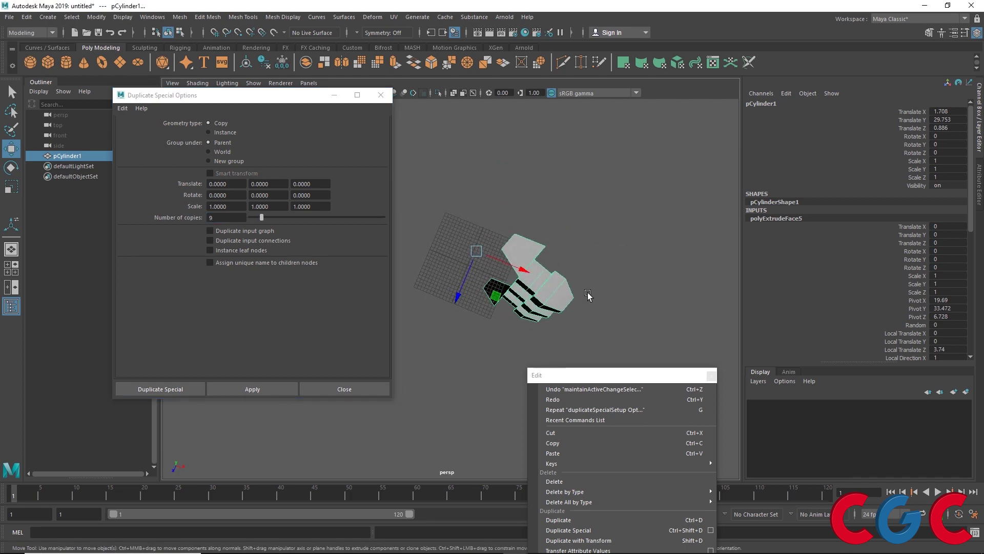
key("space")
left_click_drag(291, 100, 225, 383)
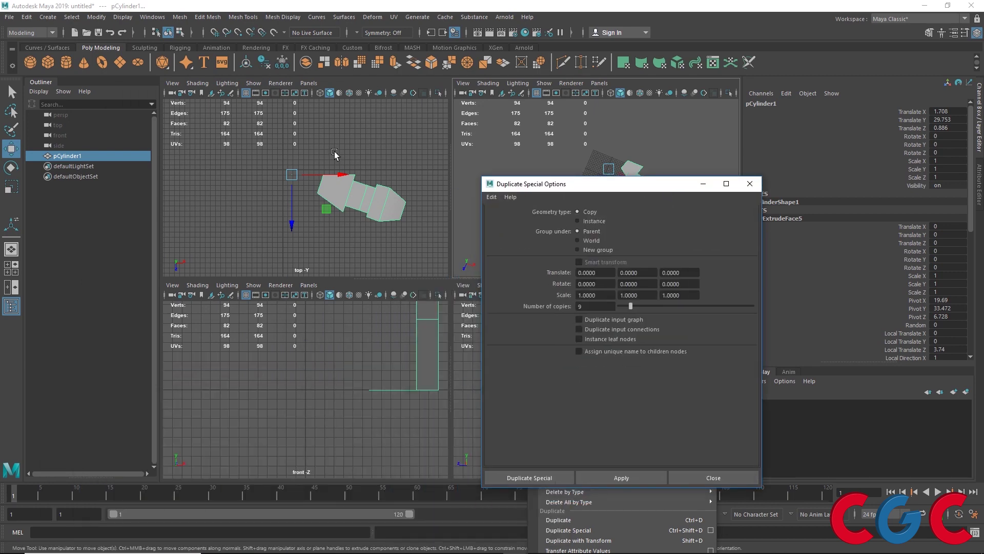
left_click_drag(619, 190, 606, 123)
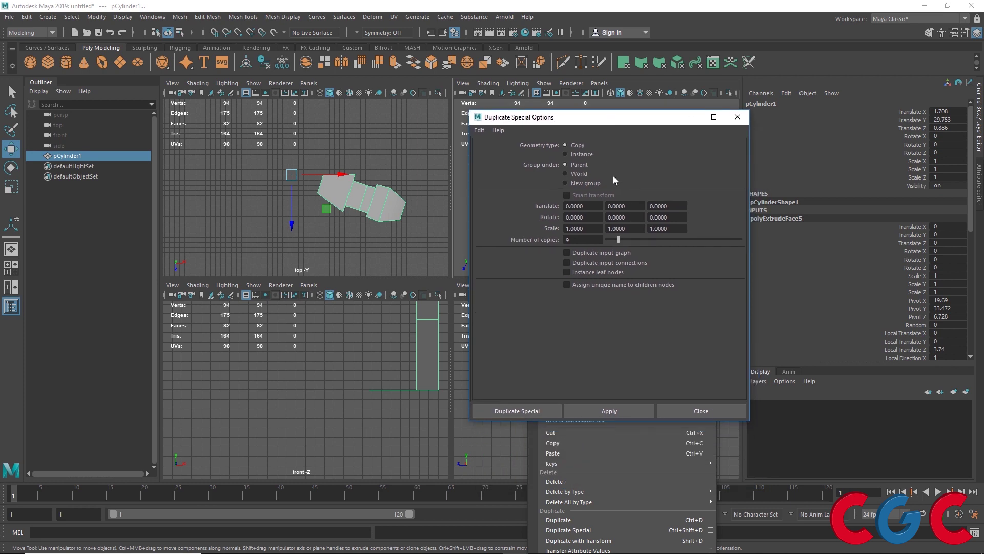
- Set the Y rotation to 36 and apply Duplicate Special so the nine wedge copies complete the cylinder
left_click(630, 219)
left_click(585, 239)
left_click(624, 218)
left_click(584, 240)
left_click(636, 220)
left_click(605, 410)
left_click_drag(581, 123, 581, 345)
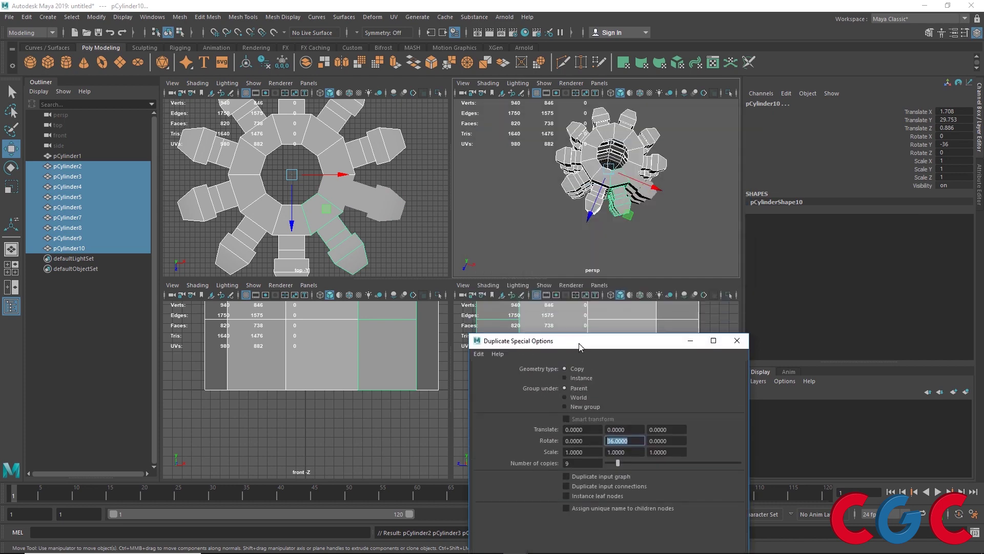
- Examine the ring of duplicated wedges in the full perspective view from the top and the side
left_click(676, 173)
key("space")
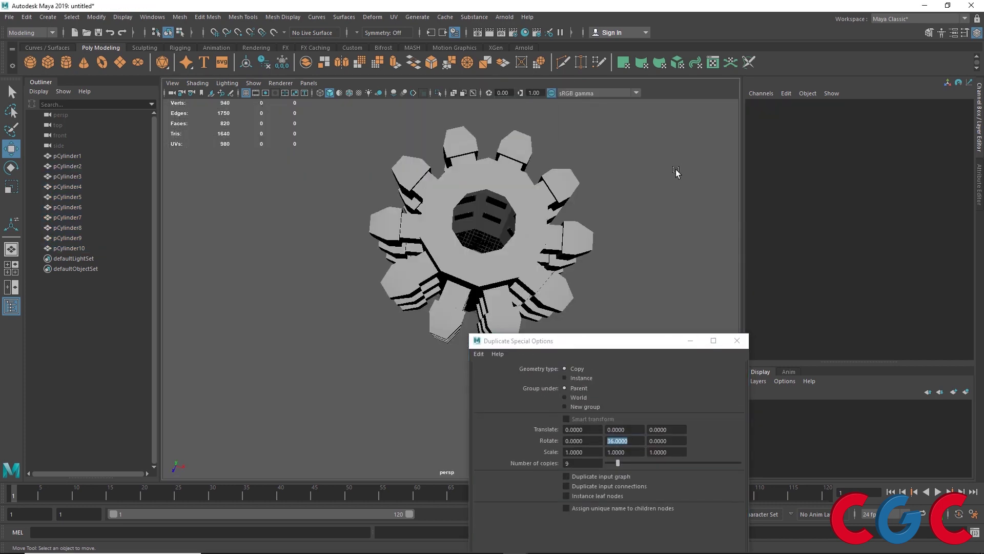
left_click_drag(513, 268, 495, 174, "alt")
left_click(474, 191)
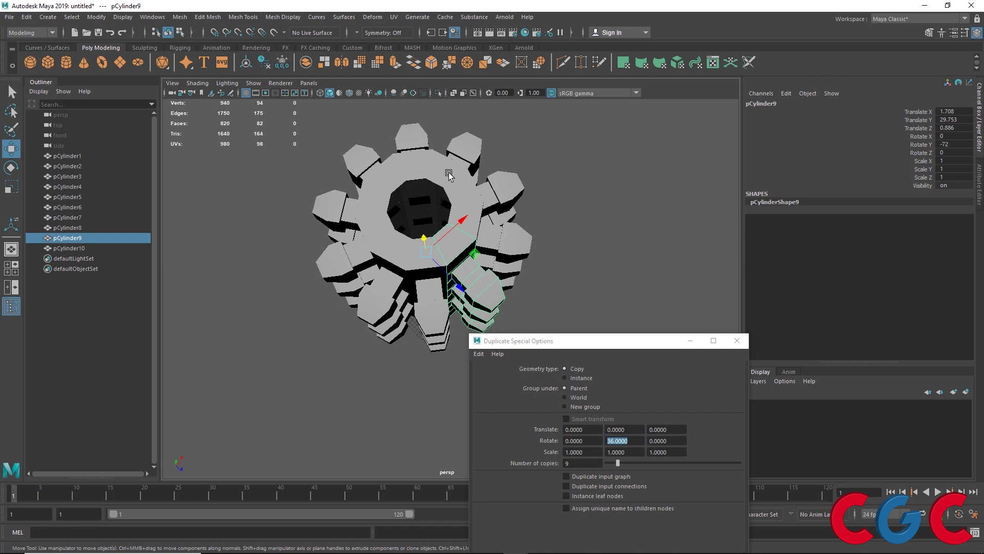
left_click_drag(566, 218, 570, 173, "alt")
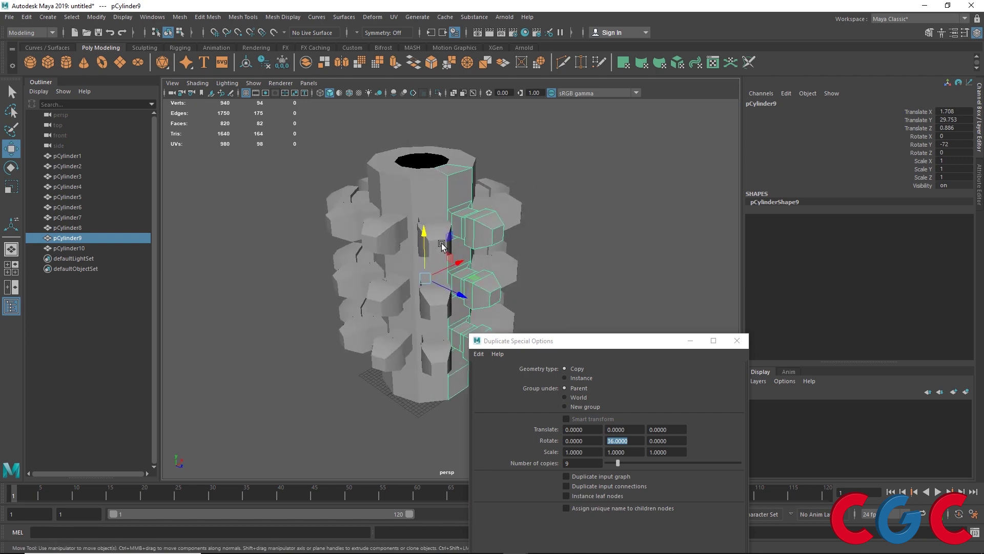
left_click_drag(442, 244, 445, 190, "alt")
left_click_drag(551, 341, 660, 117)
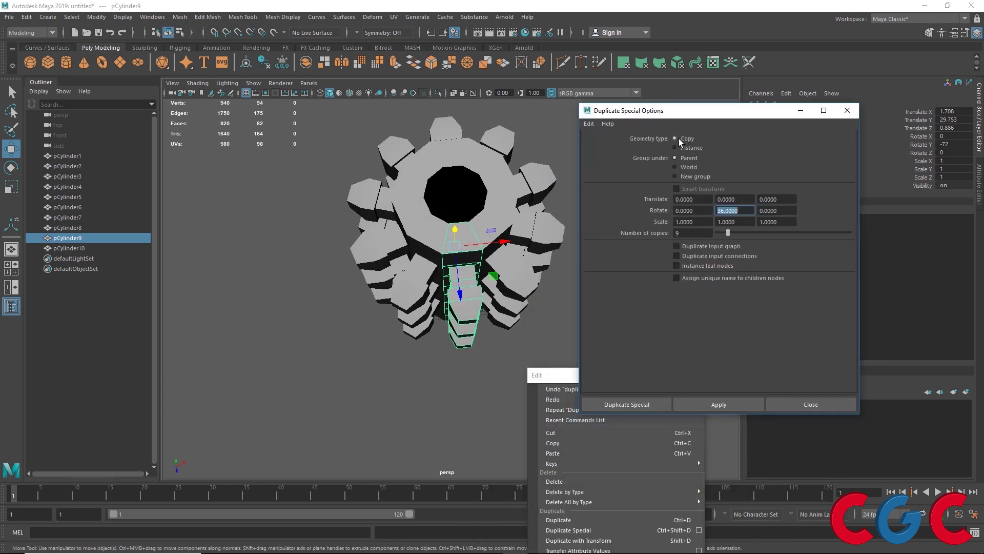
left_click_drag(420, 236, 326, 254, "alt")
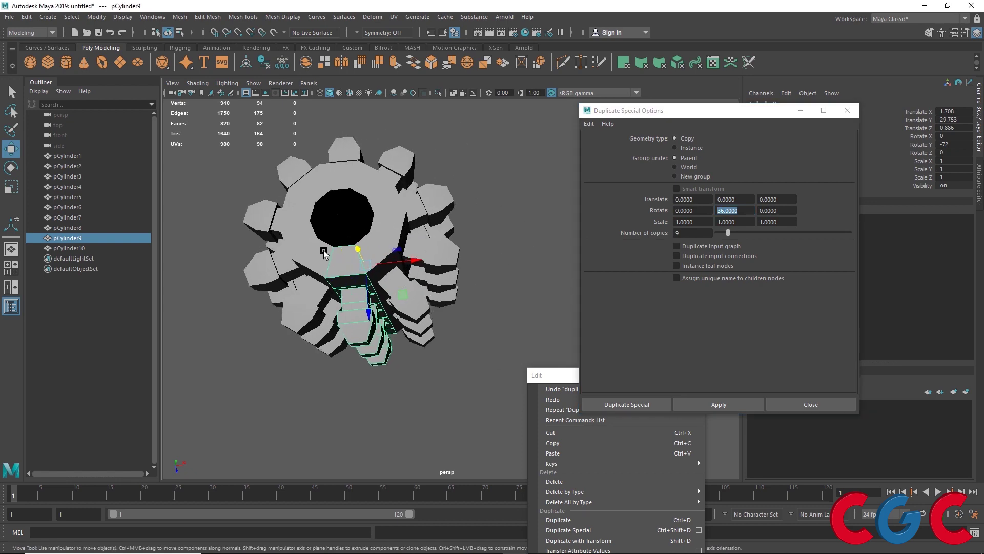
- Undo the nine wedge copies and move the Duplicate Special options window clear of the model
key("ctrl+z")
key("ctrl+z")
key("ctrl+z")
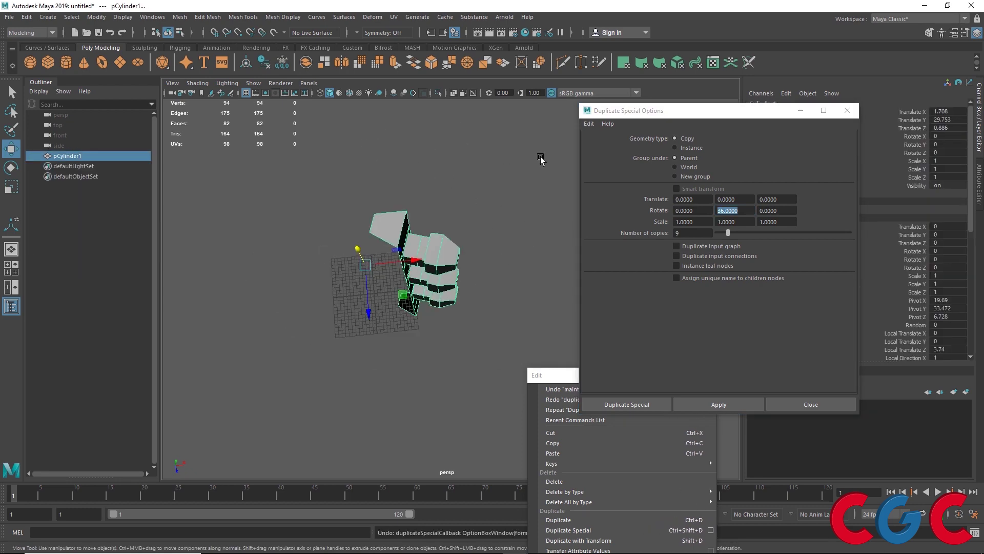
left_click_drag(688, 116, 666, 76)
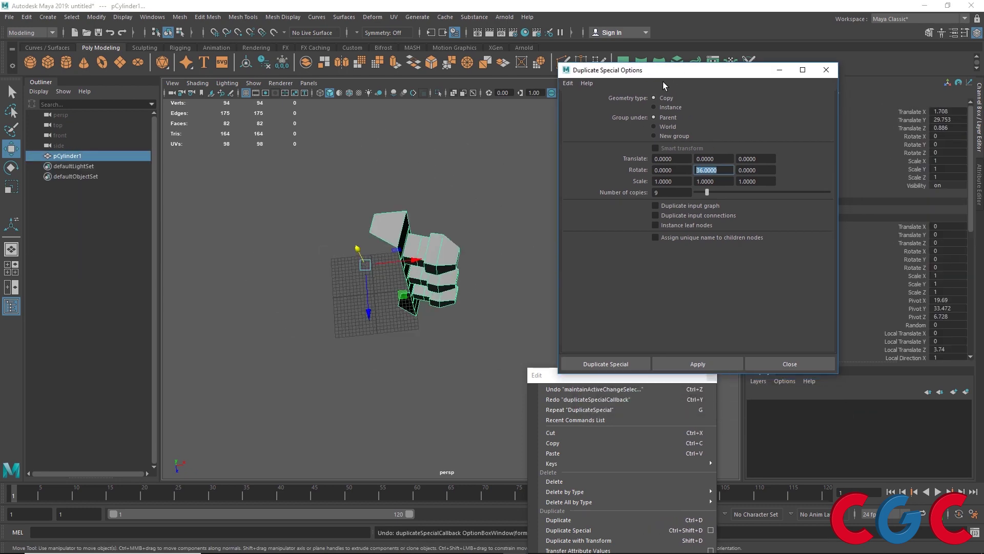
- Try duplicating the wedge with the Instance geometry type and undo the duplication
left_click(654, 107)
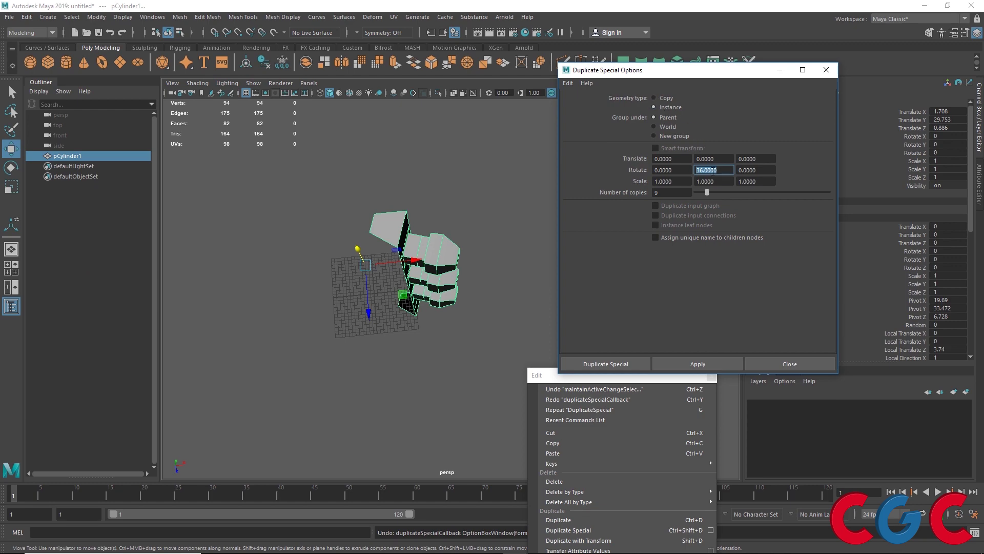
left_click(684, 365)
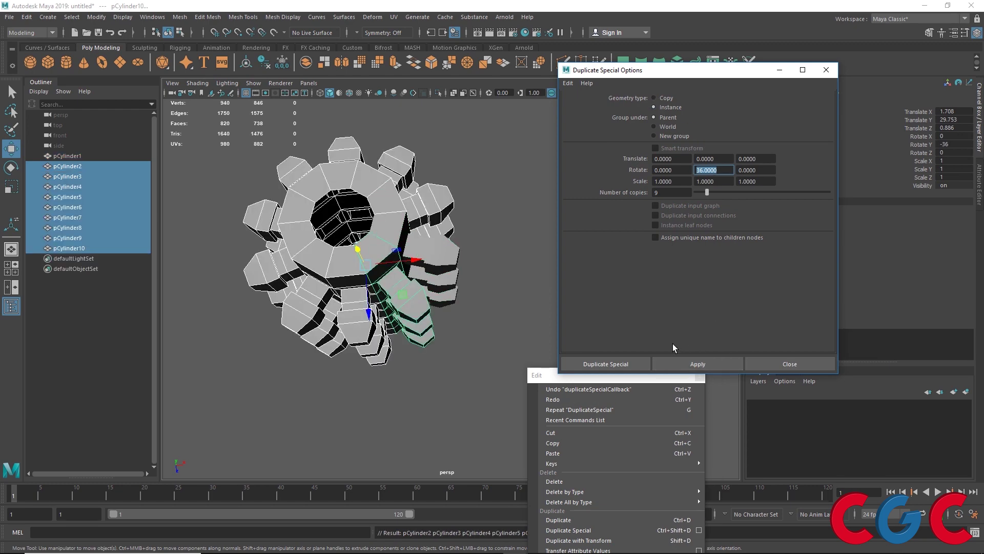
left_click(483, 260)
key("ctrl+z")
key("ctrl+z")
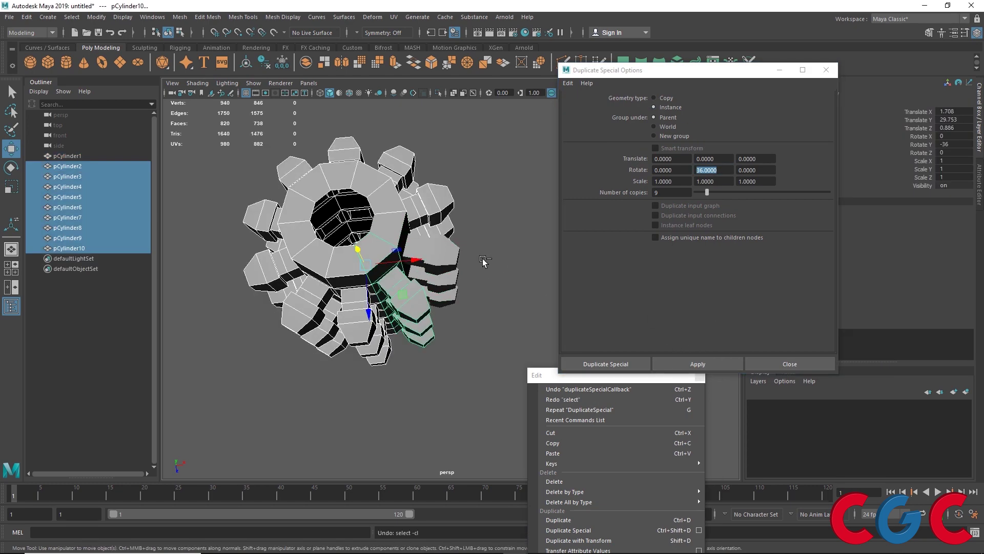
- Duplicate the wedge with the Copy geometry type and switch the original wedge to face selection
left_click(654, 98)
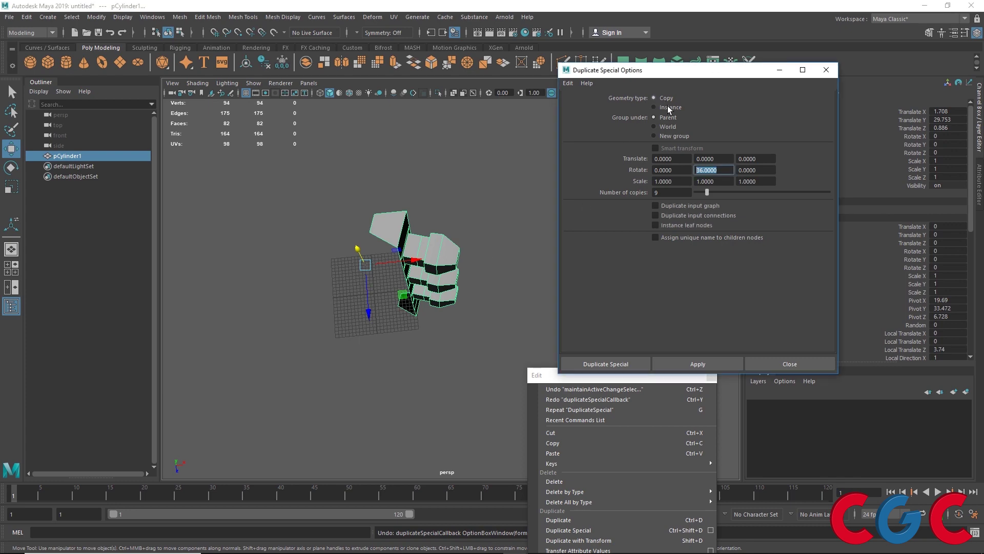
left_click(697, 361)
left_click_drag(470, 238, 463, 212, "alt")
right_click_drag(463, 210, 465, 236)
left_click_drag(520, 273, 503, 273, "alt")
left_click(528, 242)
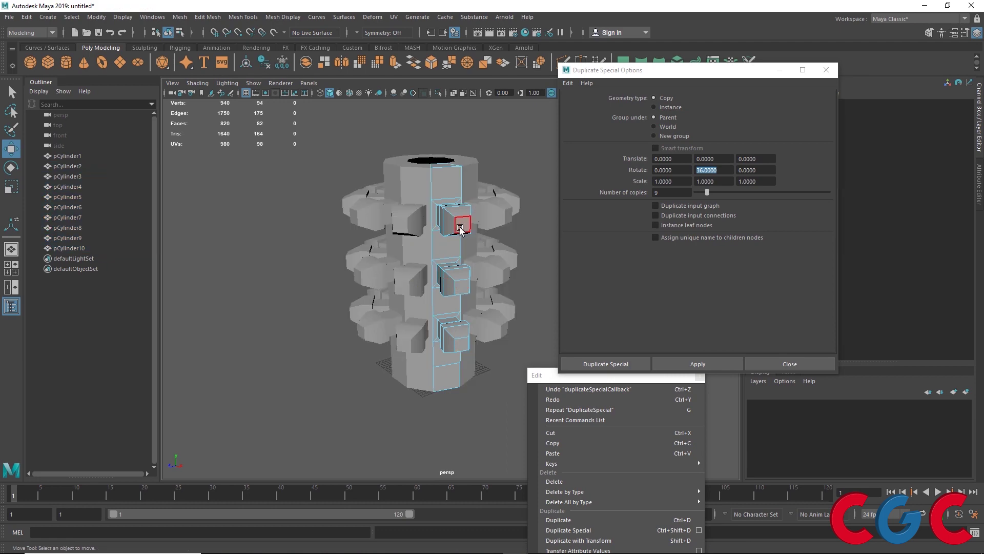
- Try pulling the end face of the original wedge's upper block outward, and undo the move
left_click(463, 227)
scroll(464, 241, "up", 3)
left_click_drag(464, 242, 533, 246, "alt")
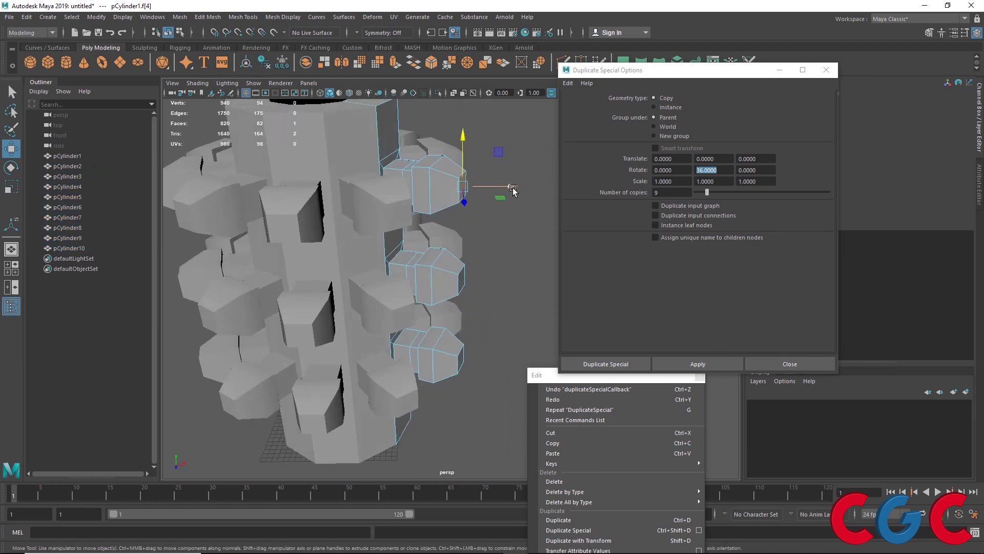
left_click_drag(514, 187, 562, 195)
key("ctrl+z")
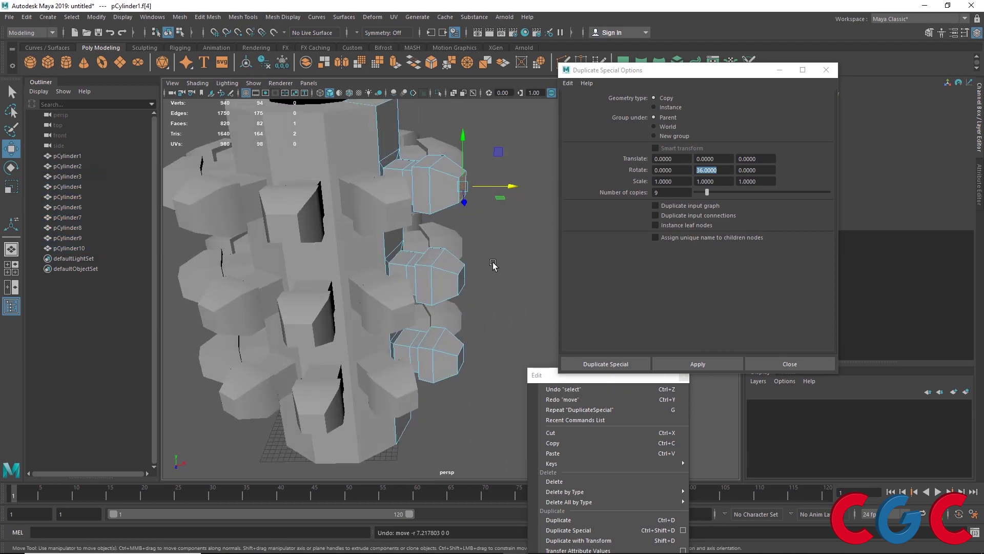
- Try pulling the end face of the original wedge's middle block outward, and undo the move
left_click(461, 279)
left_click_drag(510, 281, 547, 281)
key("ctrl+z")
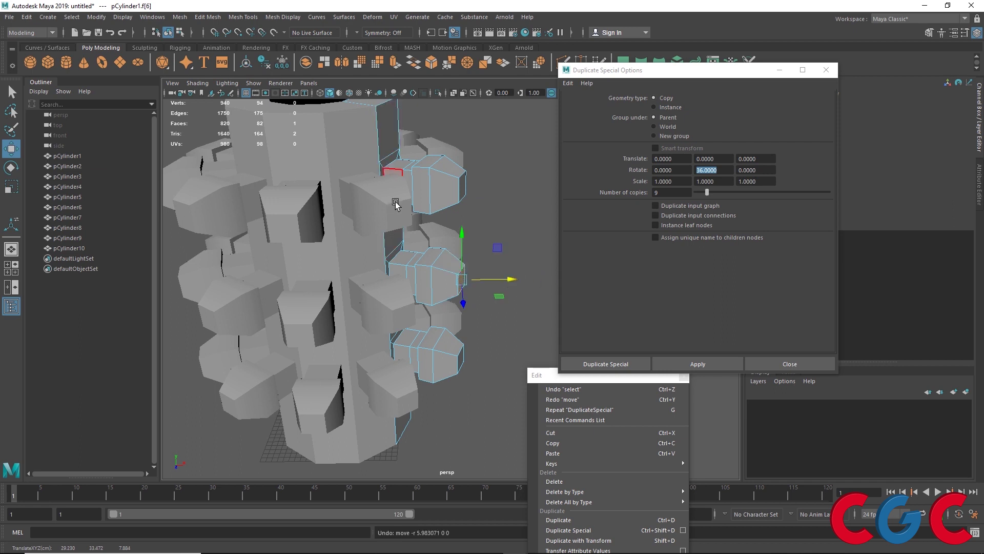
left_click_drag(365, 149, 377, 245, "alt")
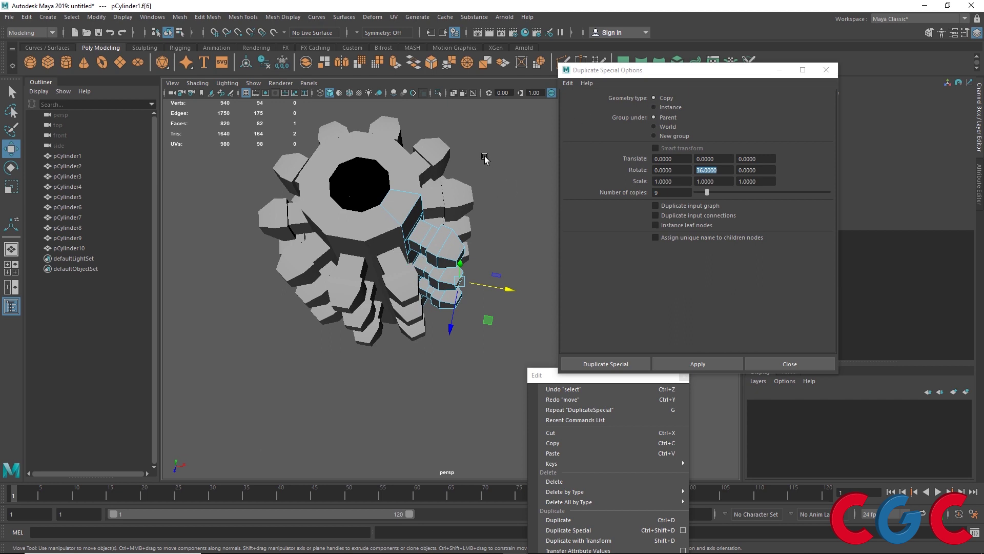
- Undo the face selections and the duplication to return to the single selected wedge
key("ctrl+z")
key("ctrl+z")
key("ctrl+z")
key("ctrl+z")
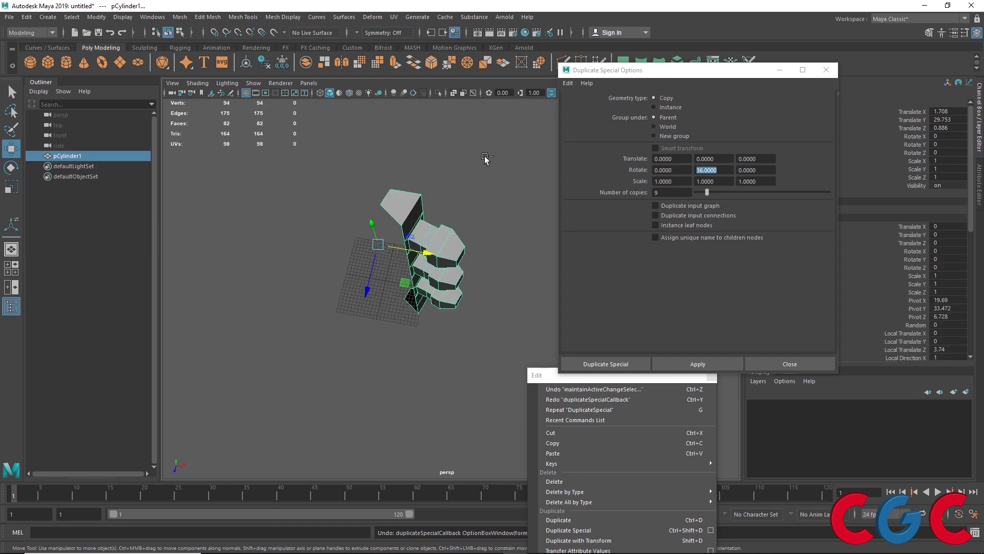
- Duplicate the wedge with the Instance geometry type and switch the original wedge to face selection
left_click(670, 108)
left_click(691, 361)
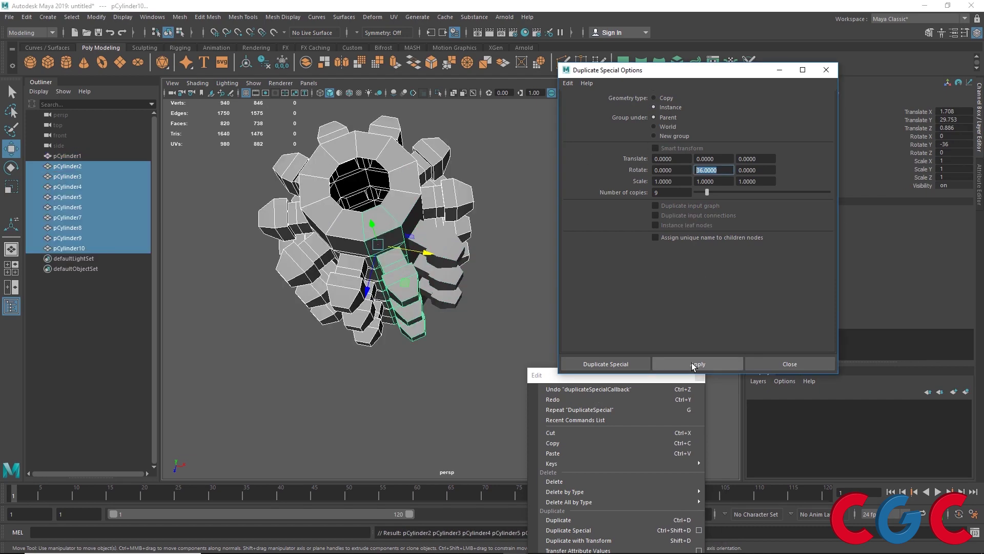
left_click_drag(436, 266, 449, 213, "alt")
right_click_drag(449, 212, 449, 242)
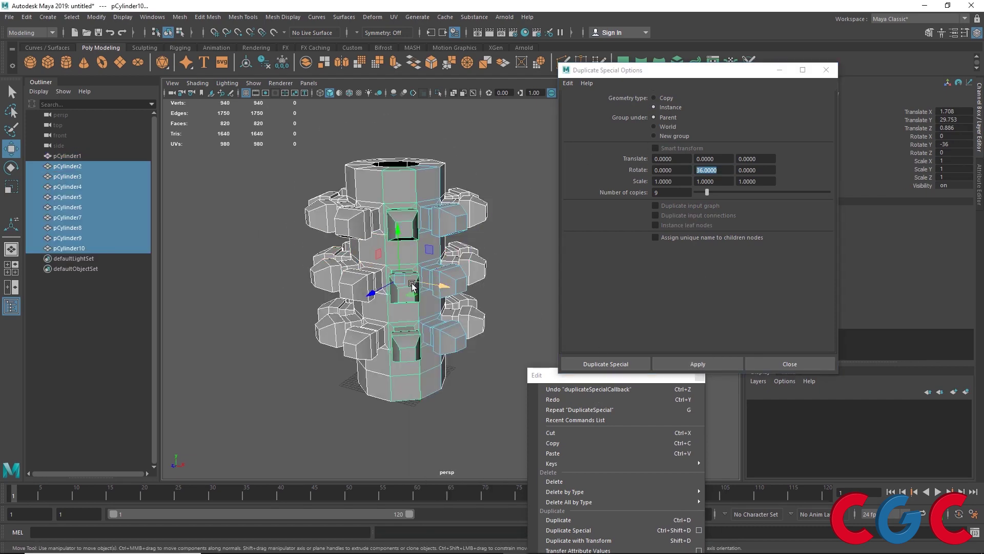
- Try pulling the middle and upper blocks' end faces outward on the instanced wedge, undoing each move
left_click(457, 289)
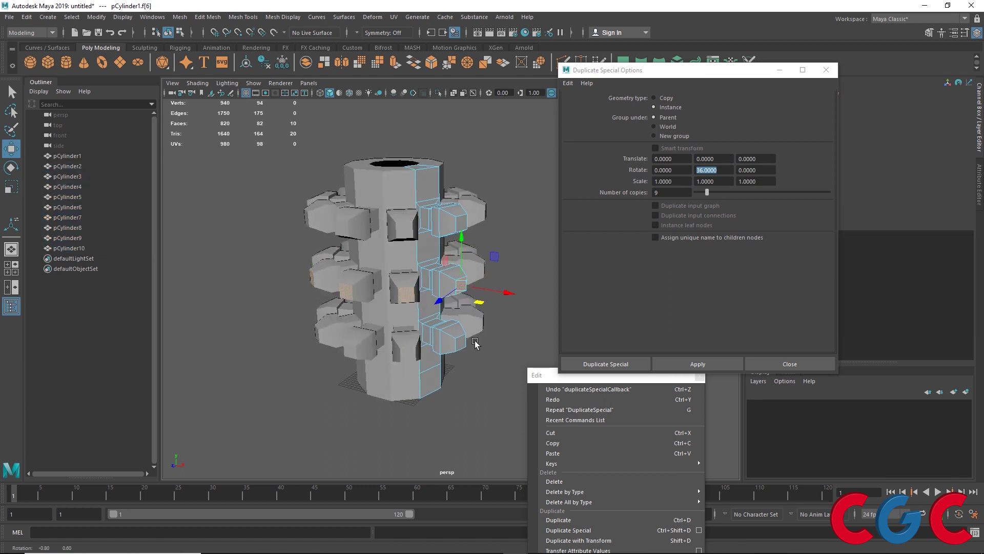
left_click_drag(475, 343, 522, 276, "alt")
key("ctrl+z")
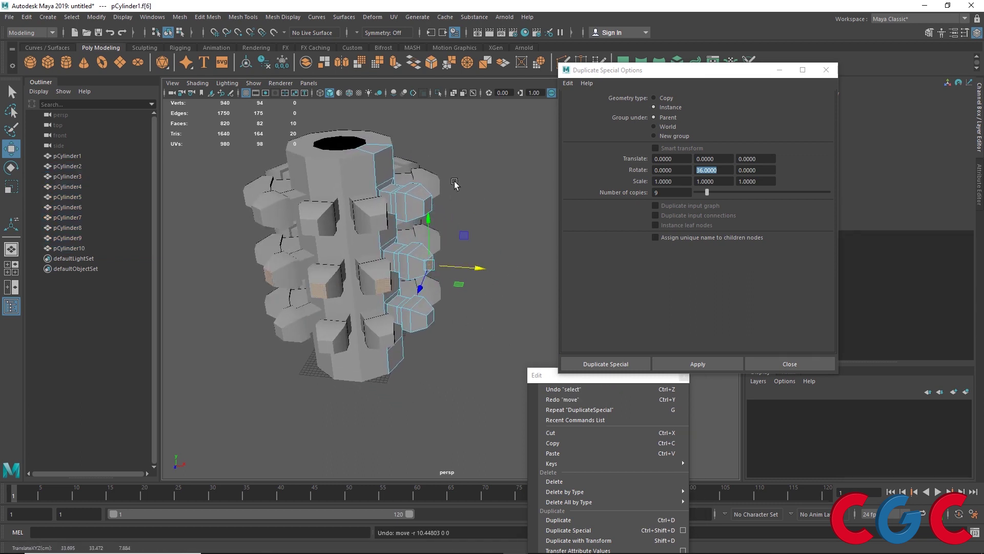
left_click(429, 204)
left_click_drag(479, 209, 512, 222)
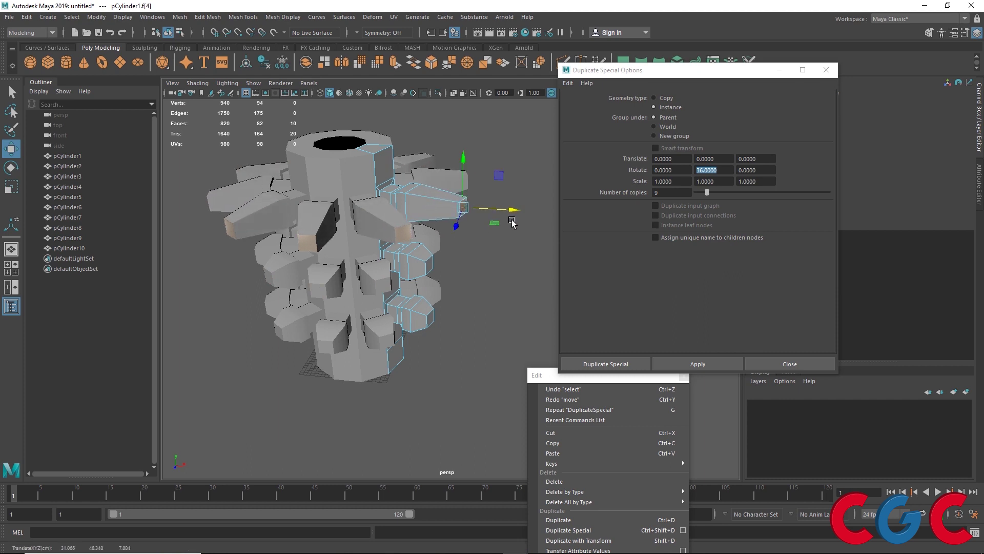
key("ctrl+z")
- Reshape the middle row of blocks on all instances by moving one block's upper sloped face up and outward
right_click_drag(385, 325, 384, 289)
left_click_drag(458, 339, 411, 324, "alt")
scroll(411, 325, "up", 3)
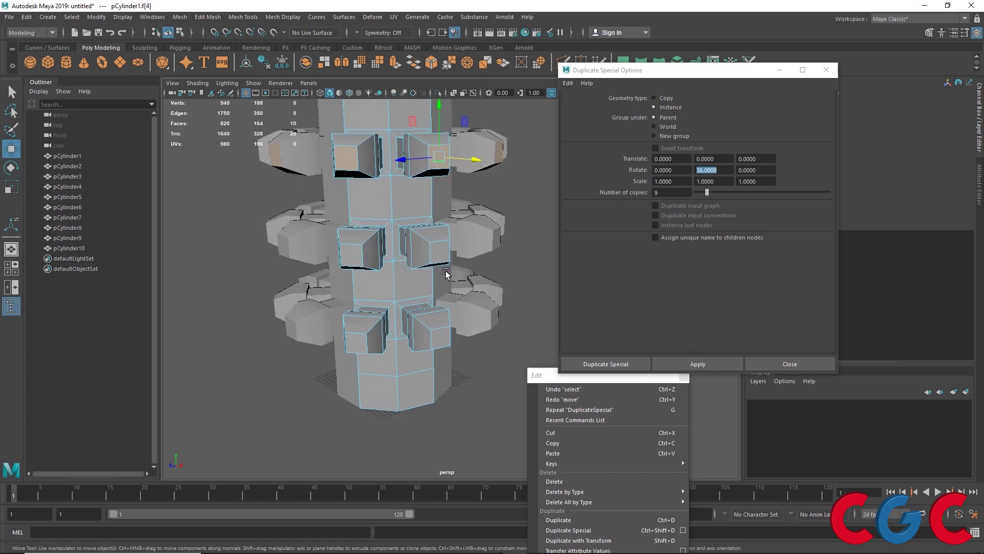
left_click(440, 235)
left_click_drag(428, 259, 436, 241, "alt")
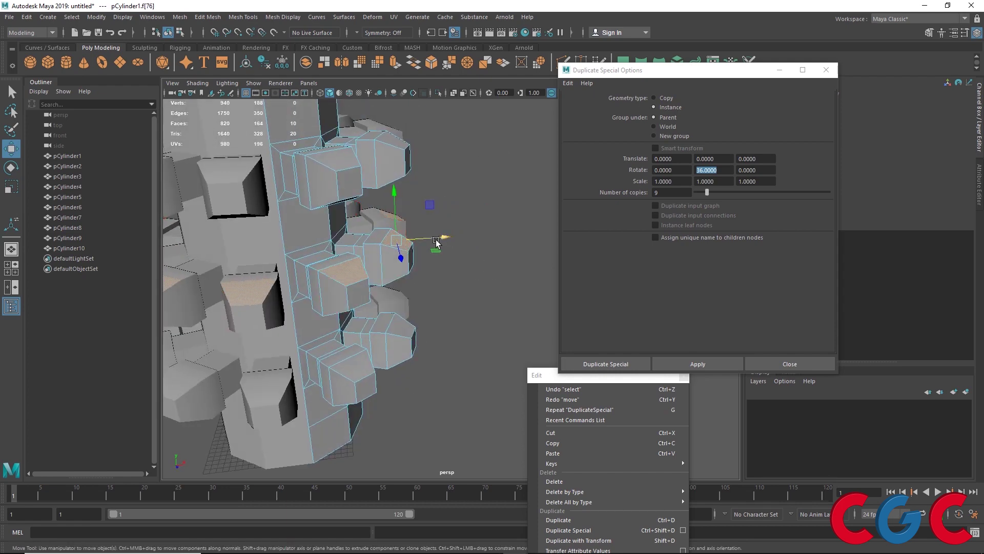
left_click_drag(399, 198, 401, 187)
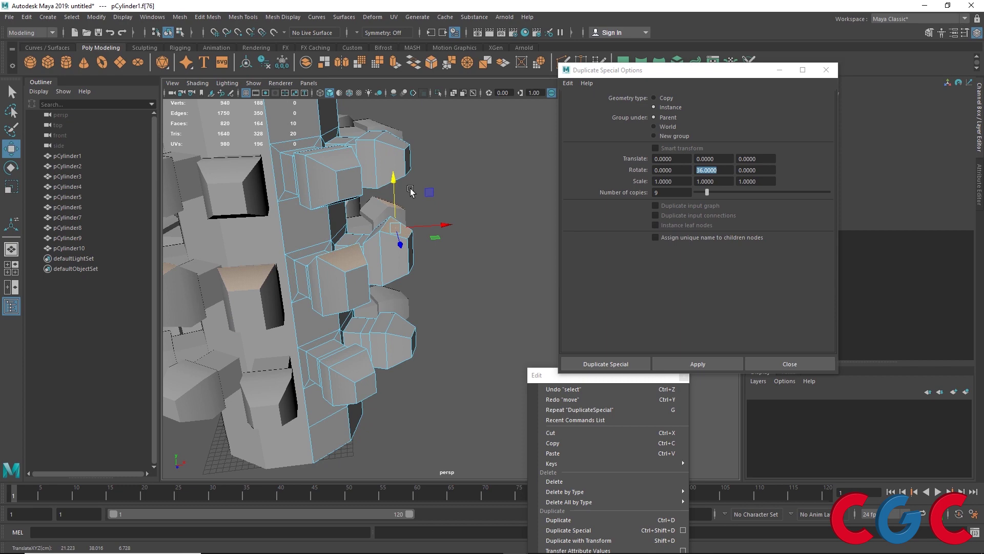
left_click_drag(480, 288, 406, 295, "alt")
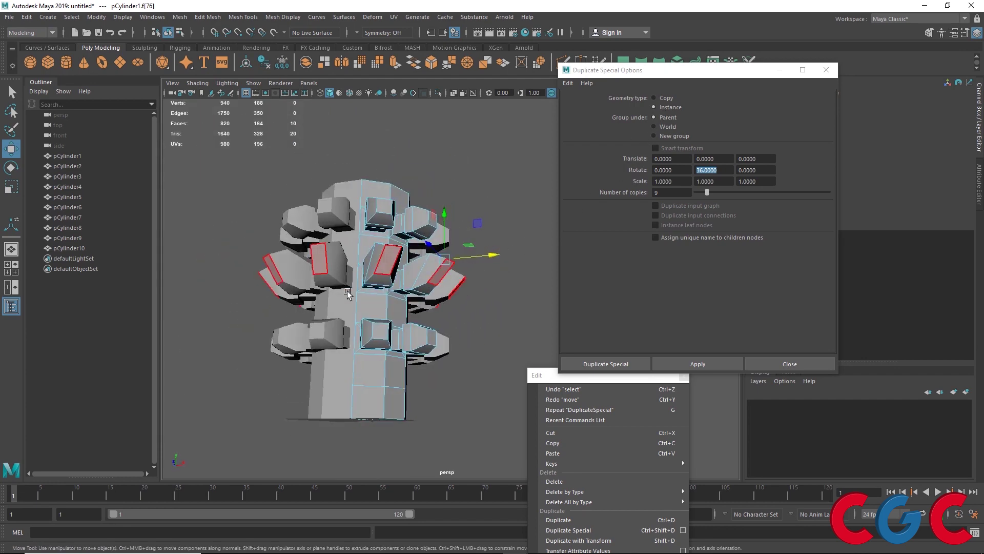
left_click_drag(347, 292, 367, 338, "alt")
scroll(387, 264, "down", 3)
middle_click_drag(376, 287, 469, 225, "alt")
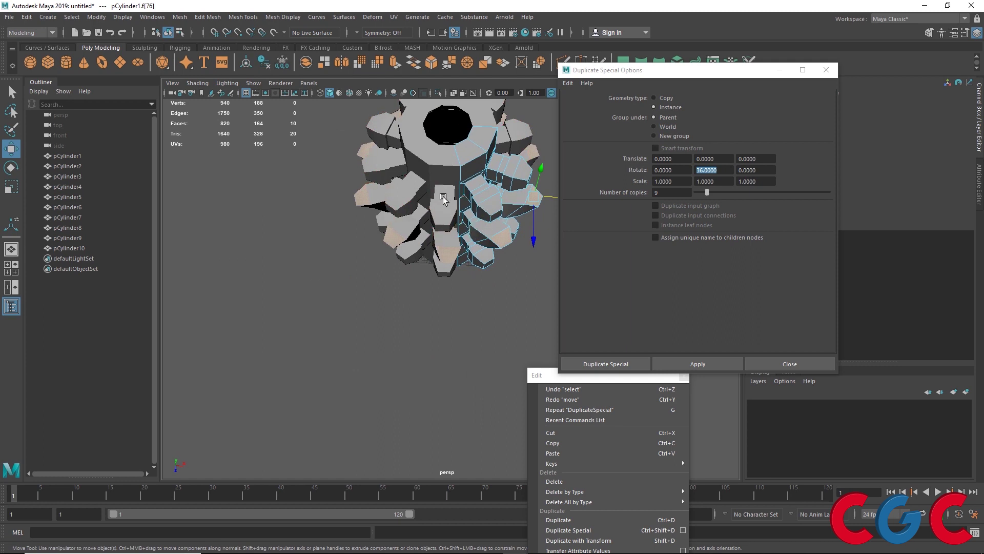
left_click_drag(469, 226, 427, 254, "alt")
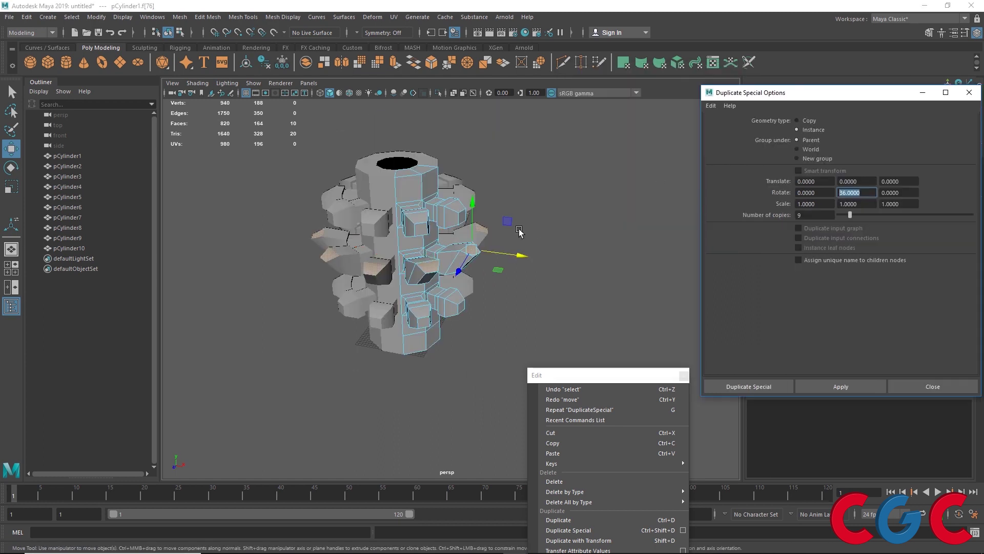
- Create a tall polygon cube in the empty space beside the instanced cylinder
middle_click_drag(518, 229, 360, 177, "alt")
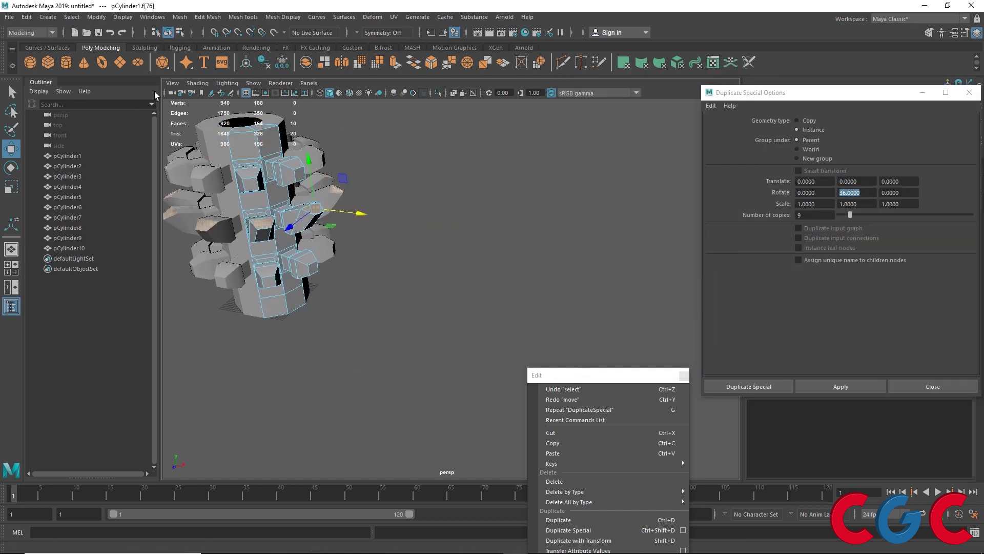
left_click(48, 62)
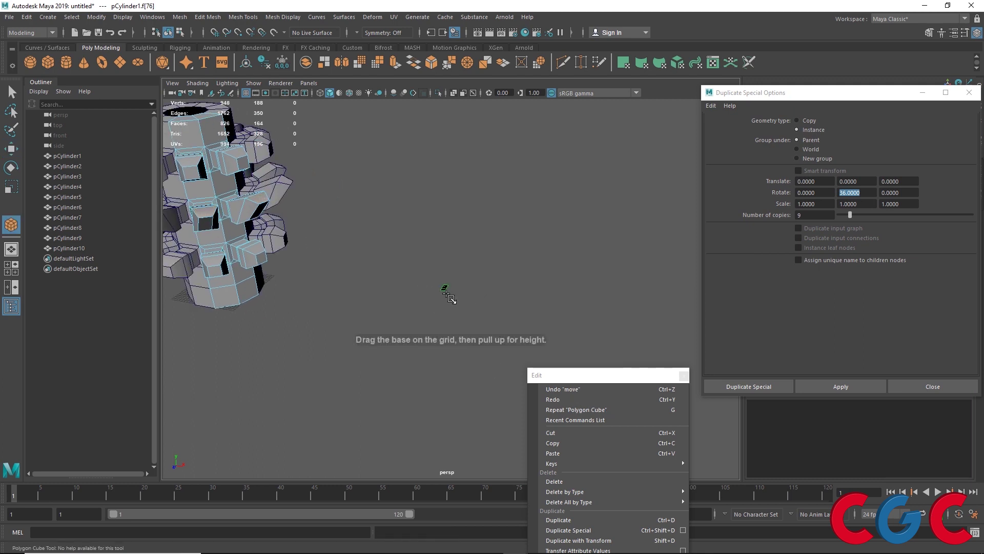
left_click_drag(445, 292, 462, 221)
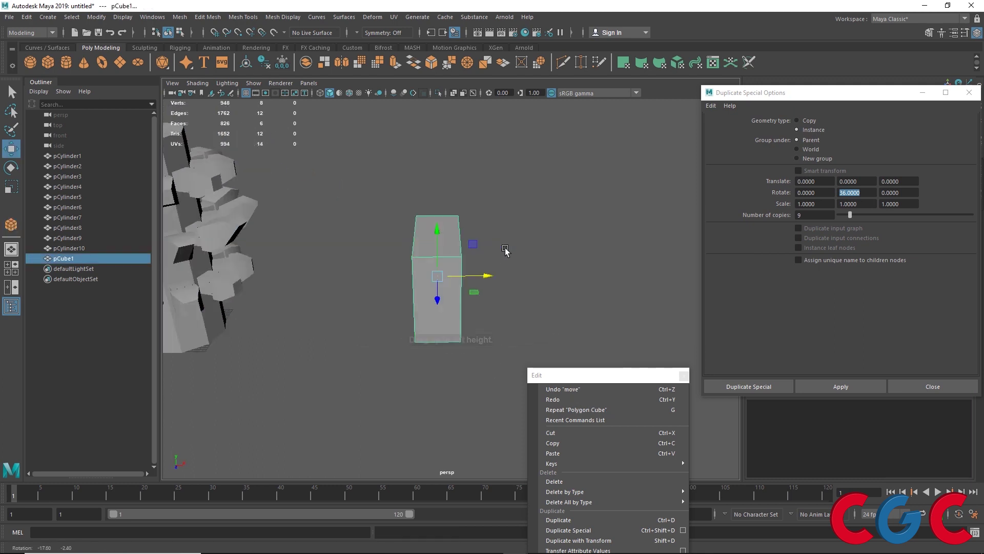
left_click_drag(505, 250, 378, 233, "alt")
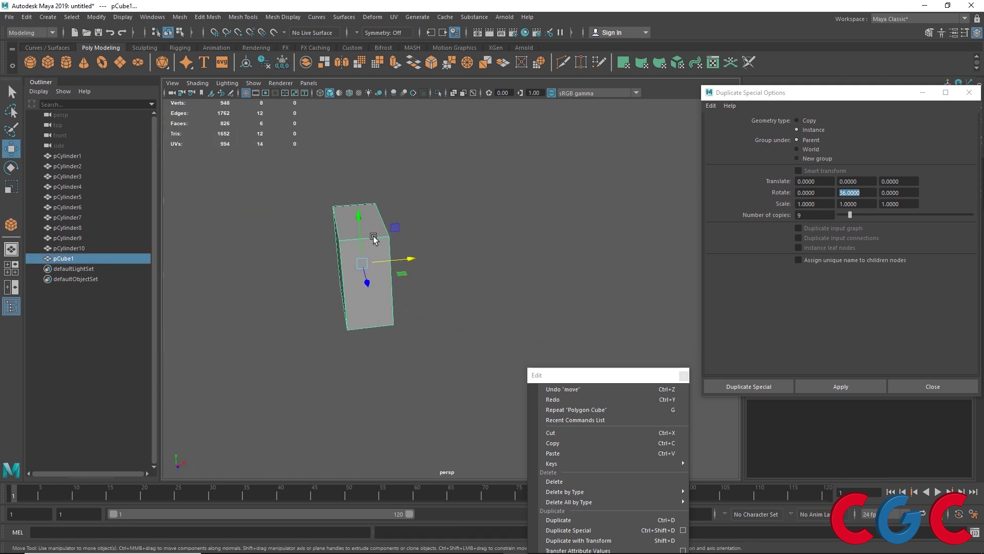
middle_click_drag(480, 256, 441, 247, "alt")
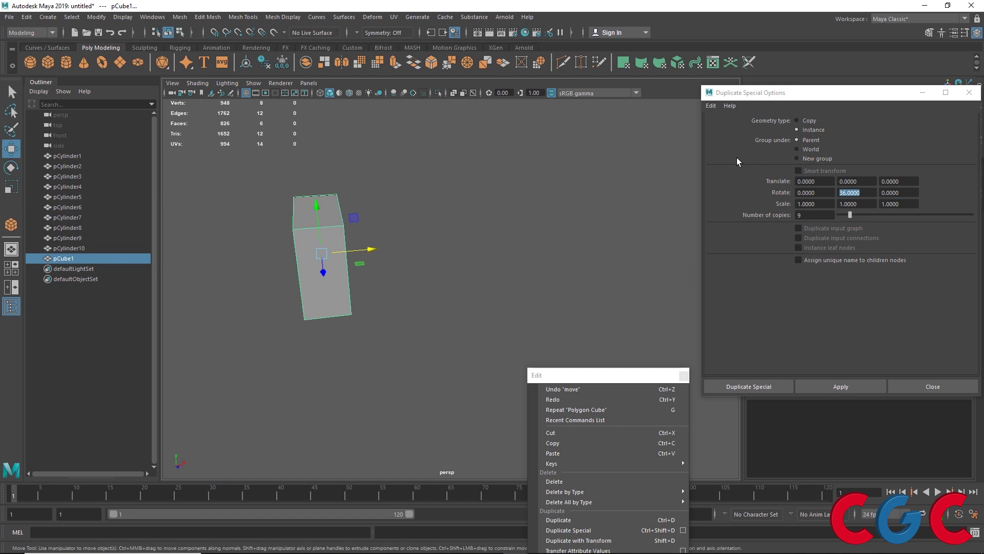
- Configure Duplicate Special for Copy geometry with Y rotation 0, X translation 15 and 4 copies
left_click(815, 124)
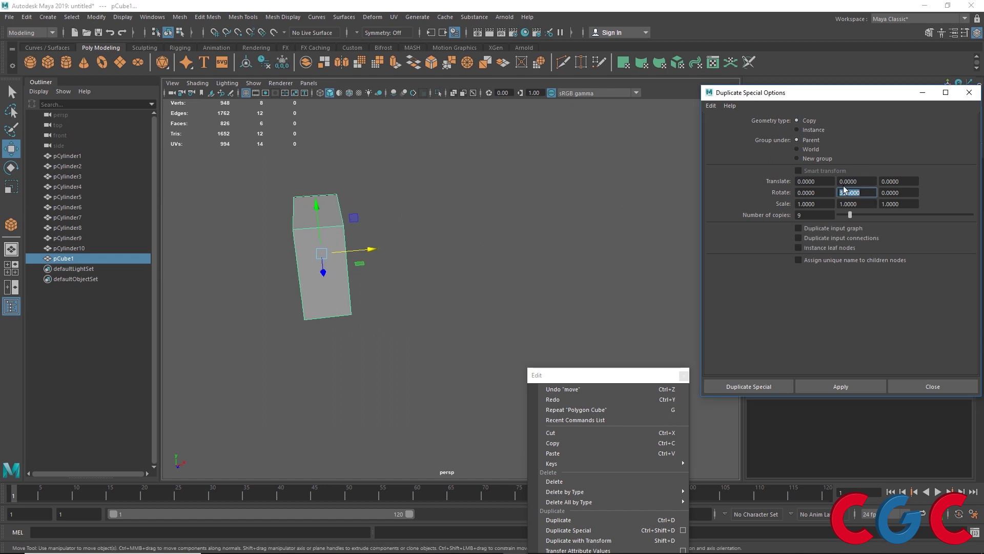
type("0")
key("Tab")
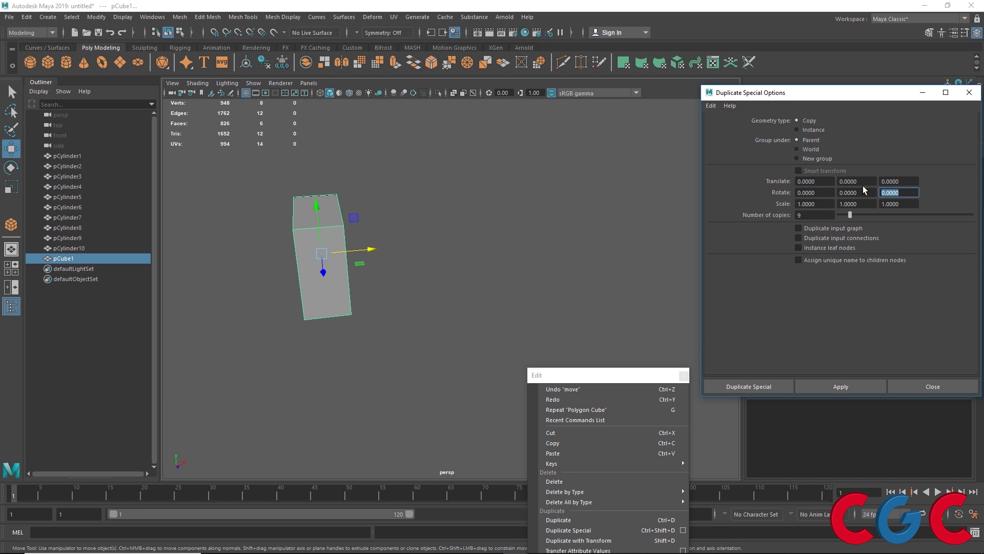
left_click(830, 182)
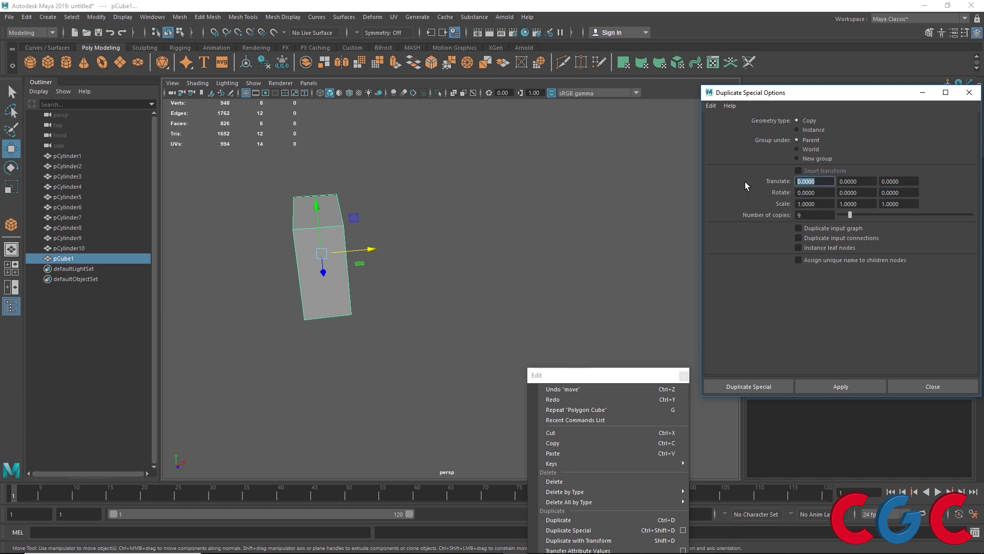
type("15")
left_click_drag(810, 216, 778, 220)
type("4")
key("Tab")
- Try duplicating the cube as copies and moving the end copy's top face, undoing both the move and the duplication
left_click(833, 386)
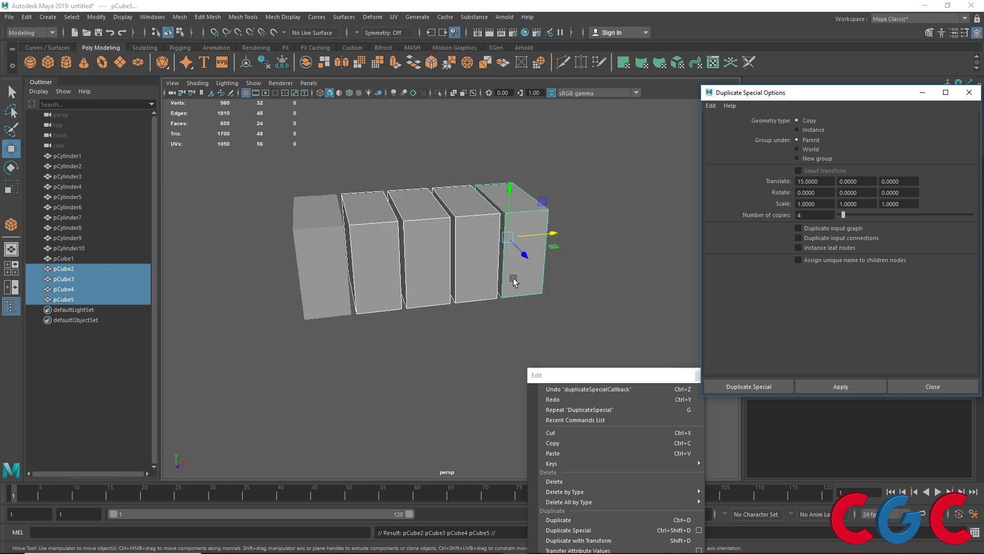
left_click_drag(514, 279, 446, 308, "alt")
right_click_drag(513, 184, 516, 182)
left_click(515, 180)
left_click_drag(512, 136, 514, 173)
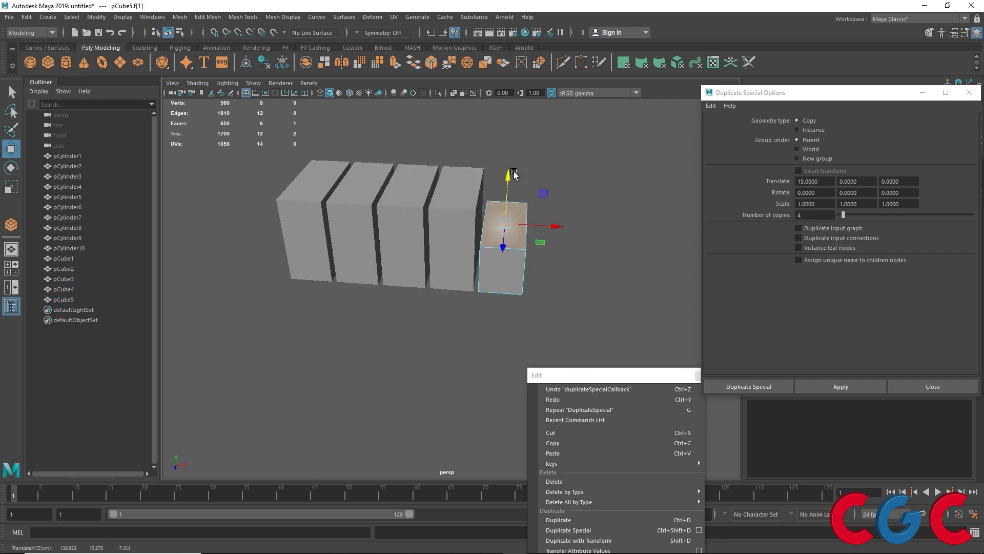
key("ctrl+z")
key("ctrl+z")
key("ctrl+z")
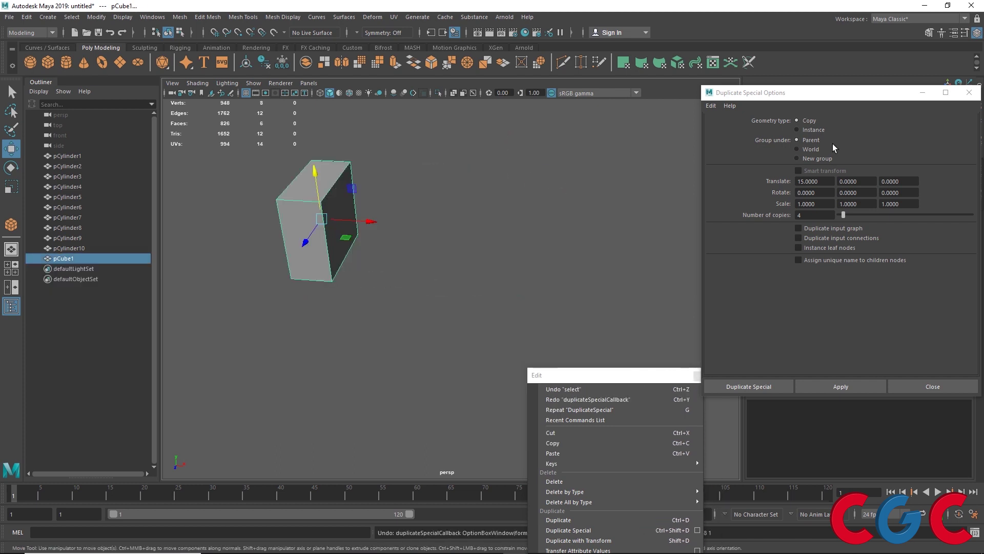
- Duplicate the cube with the Instance geometry type, keeping X translation 15 and 4 copies
left_click(817, 132)
left_click(818, 131)
left_click(833, 383)
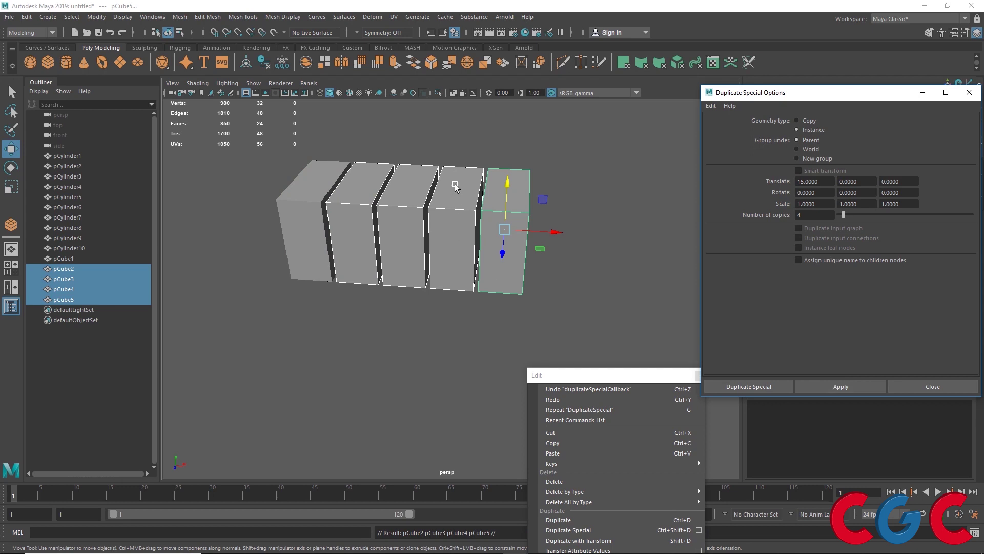
- Try moving the top face of one instanced cube vertically, undo the move and clear the selection
right_click_drag(455, 184, 453, 205)
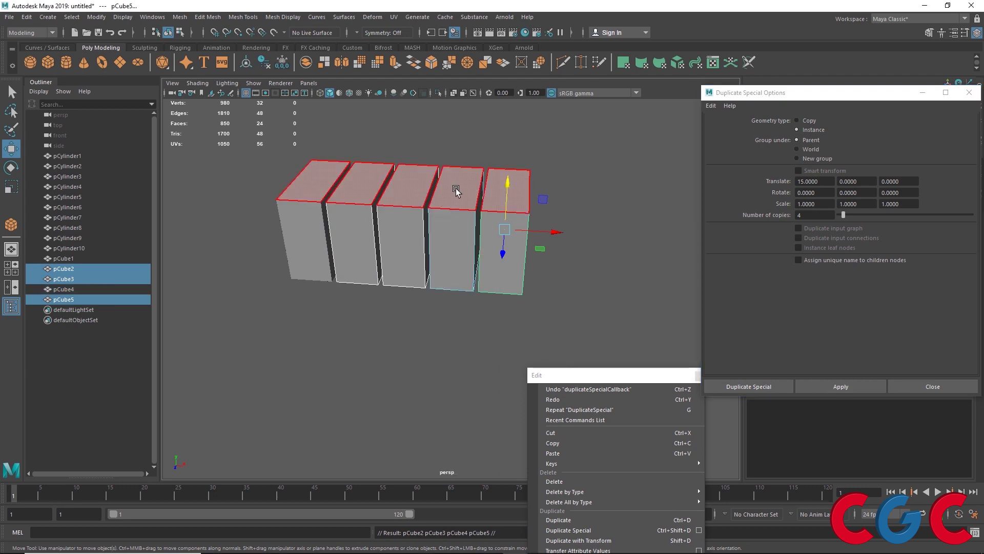
left_click(456, 190)
mouse_move(459, 134)
left_mouse_down()
mouse_move(460, 171)
mouse_move(460, 132)
mouse_move(471, 133)
left_mouse_up()
key("ctrl+z")
key("F8")
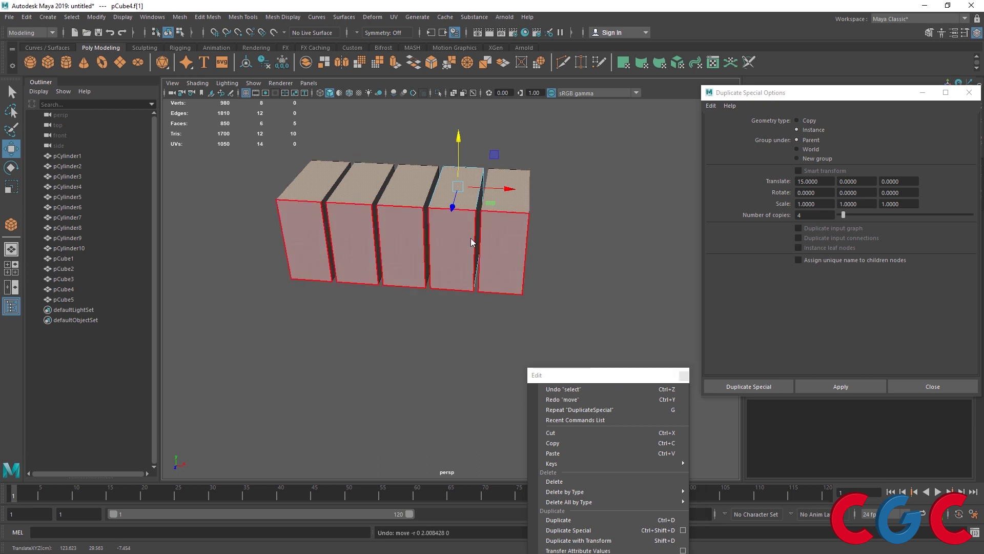
left_click(496, 292)
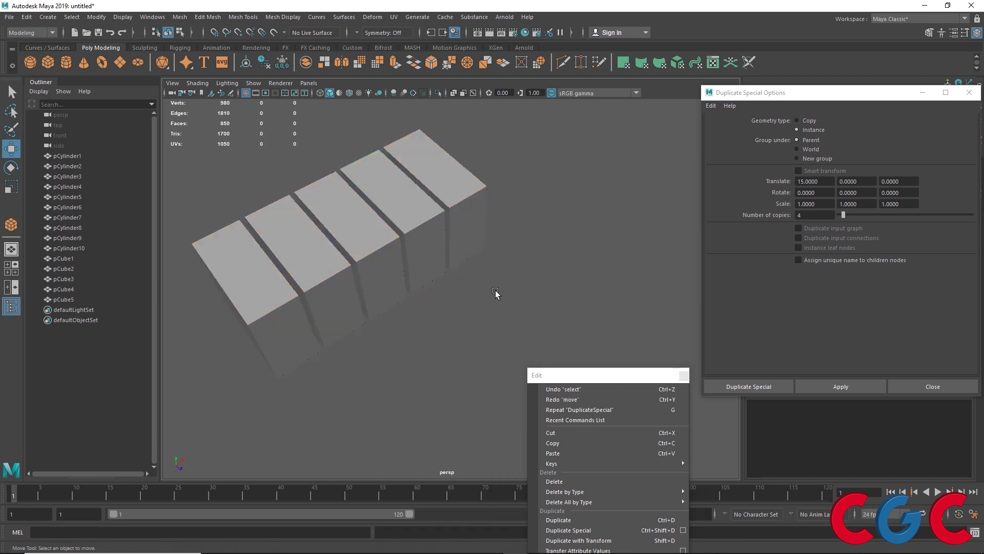
- Try moving the second cube sideways and the middle cube upward as whole objects, undoing each move
left_click(426, 255)
left_click_drag(425, 254, 403, 308)
left_click(335, 288)
left_click_drag(329, 298, 316, 257)
key("ctrl+z")
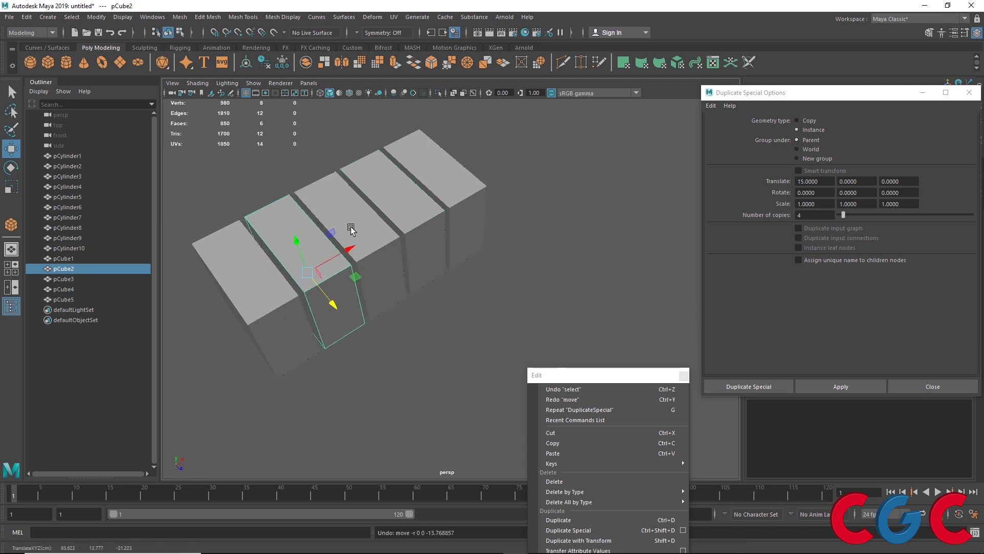
left_click(351, 227)
left_click_drag(416, 296, 392, 279, "alt")
left_click_drag(372, 191, 366, 136)
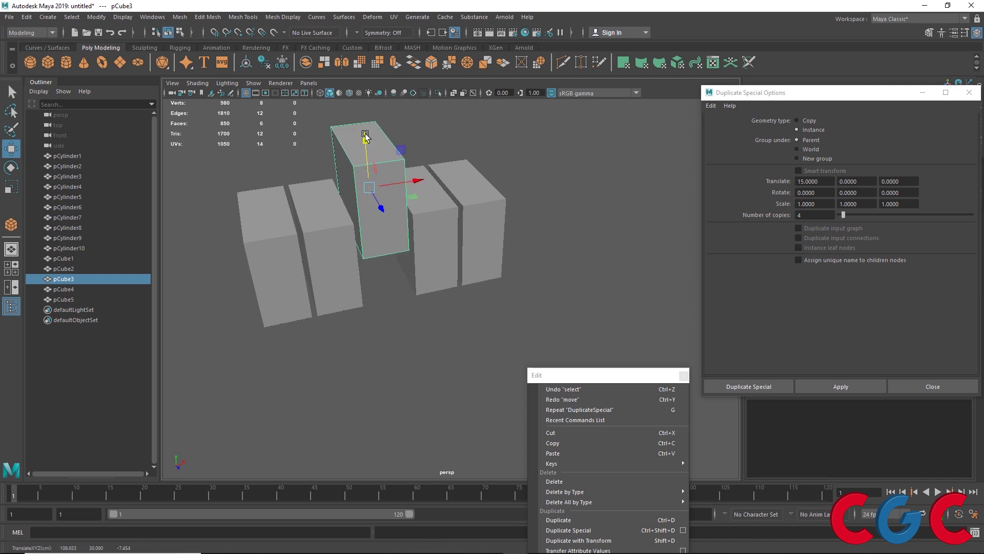
key("ctrl+z")
- Try moving an upper corner vertex of the middle instanced cube upward and undo the move
right_click_drag(375, 188, 311, 185)
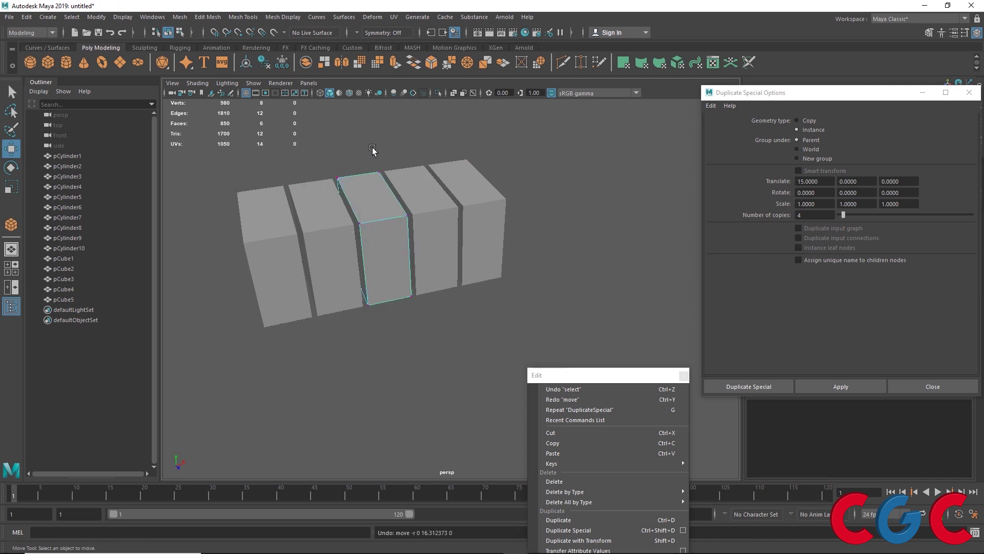
left_click_drag(352, 155, 355, 235)
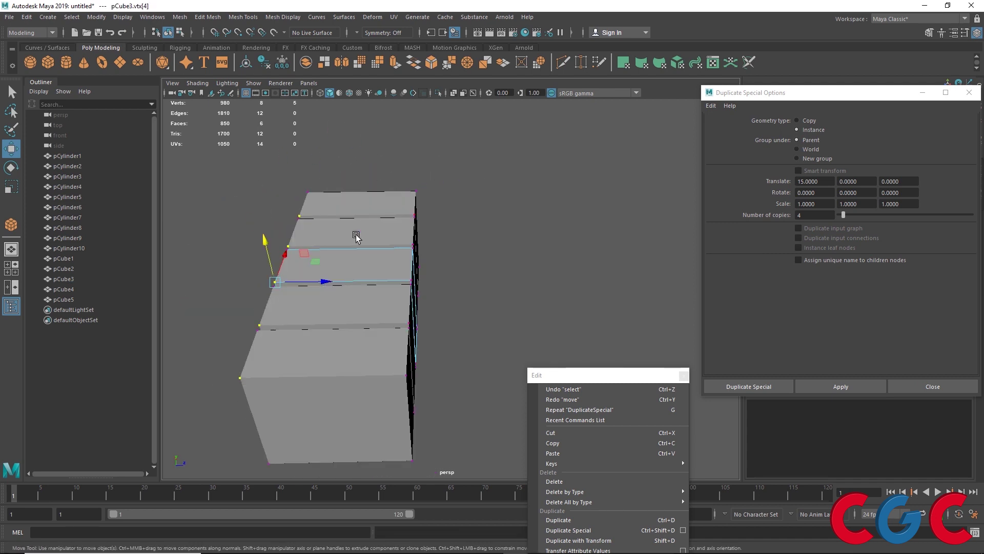
mouse_move(265, 237)
left_mouse_down()
mouse_move(257, 193)
mouse_move(269, 187)
mouse_move(273, 249)
left_mouse_up()
key("ctrl+z")
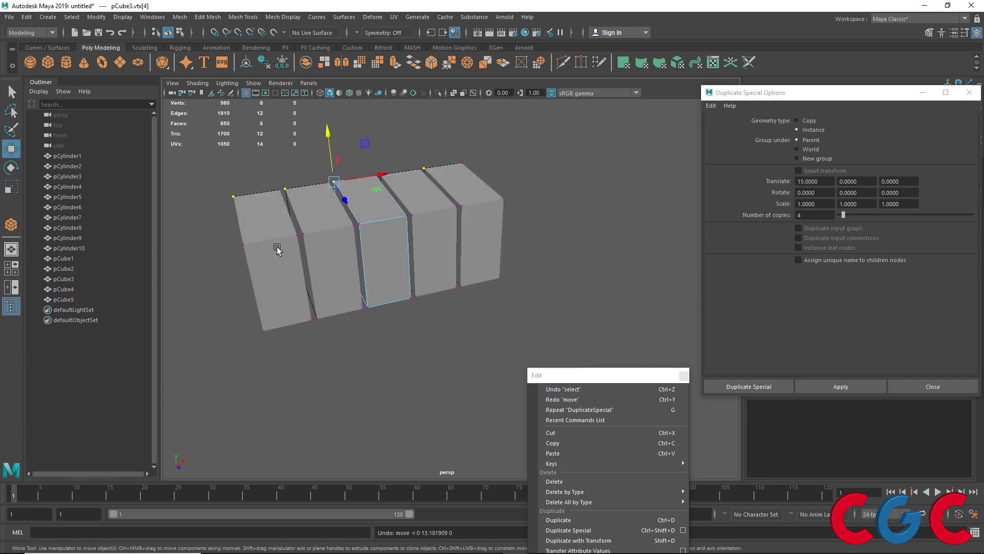
- Set the duplicate geometry type to Copy, return to object mode and select the original cube in the row
left_click(809, 122)
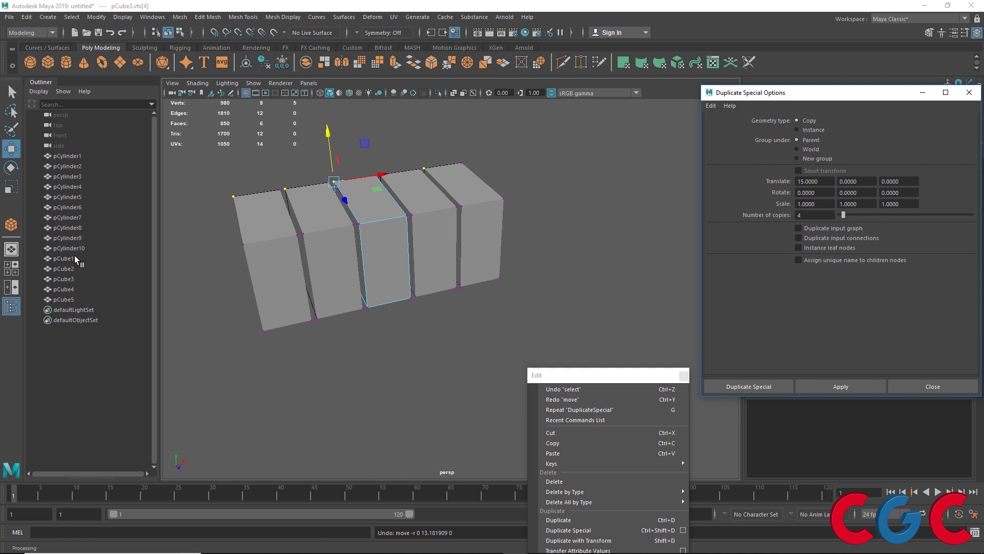
right_click(384, 182)
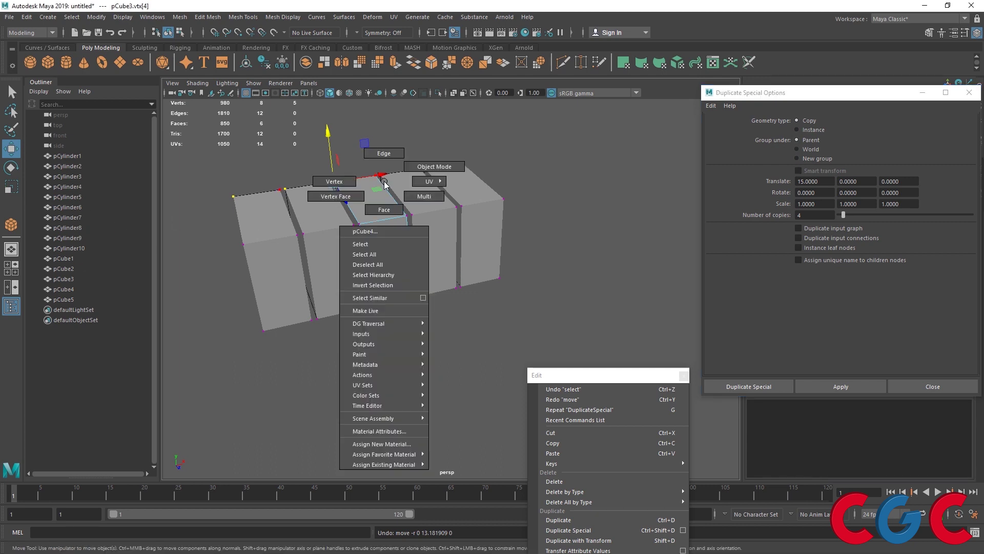
right_click_drag(384, 181, 435, 166)
left_click(280, 251)
left_click_drag(297, 292, 364, 303, "alt")
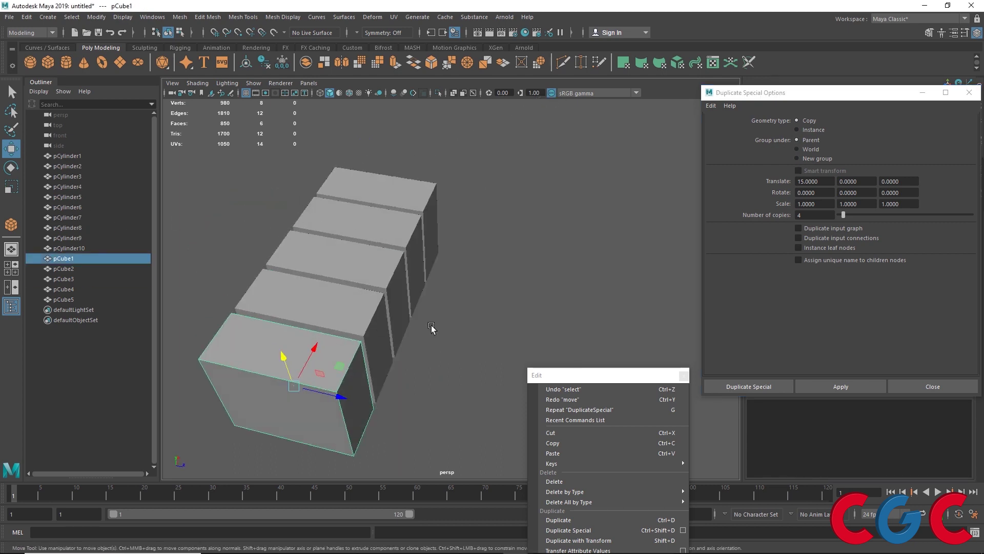
middle_click_drag(432, 327, 445, 236, "alt")
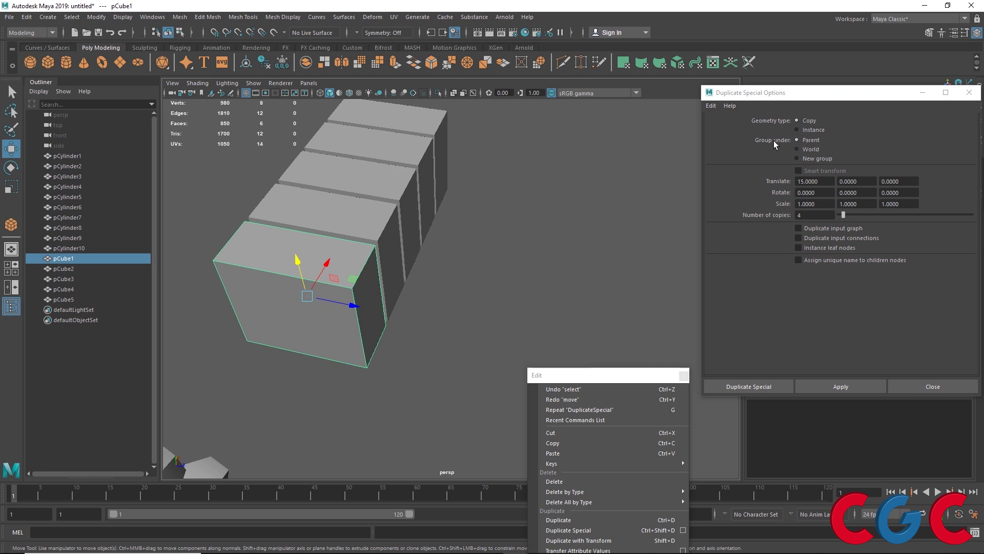
- Duplicate the original cube upward under a new group, with X translation 0, Y translation 15 and 4 copies
left_click(801, 159)
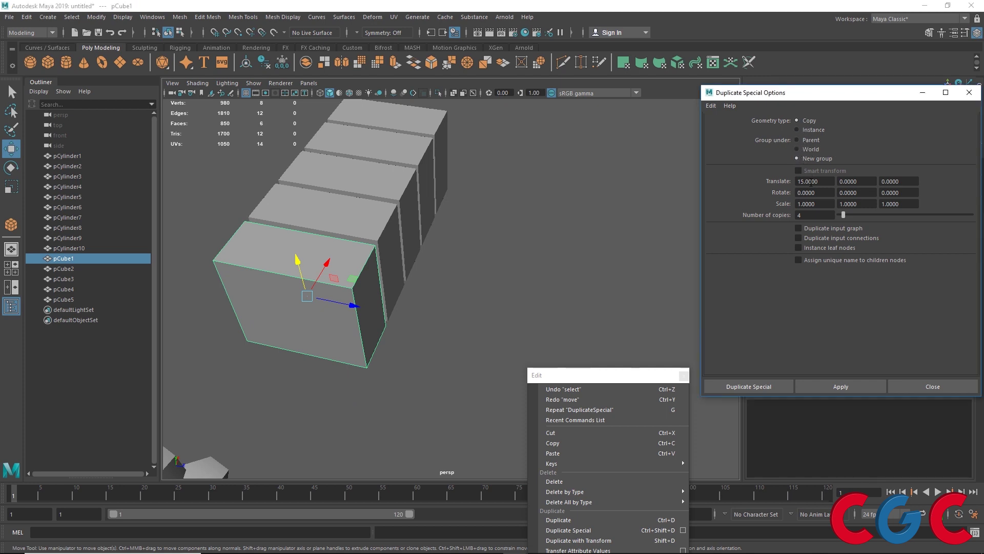
left_click_drag(830, 181, 636, 180)
type("0")
key("Return")
left_click_drag(851, 180, 703, 177)
type("15")
left_click_drag(370, 317, 272, 290, "alt")
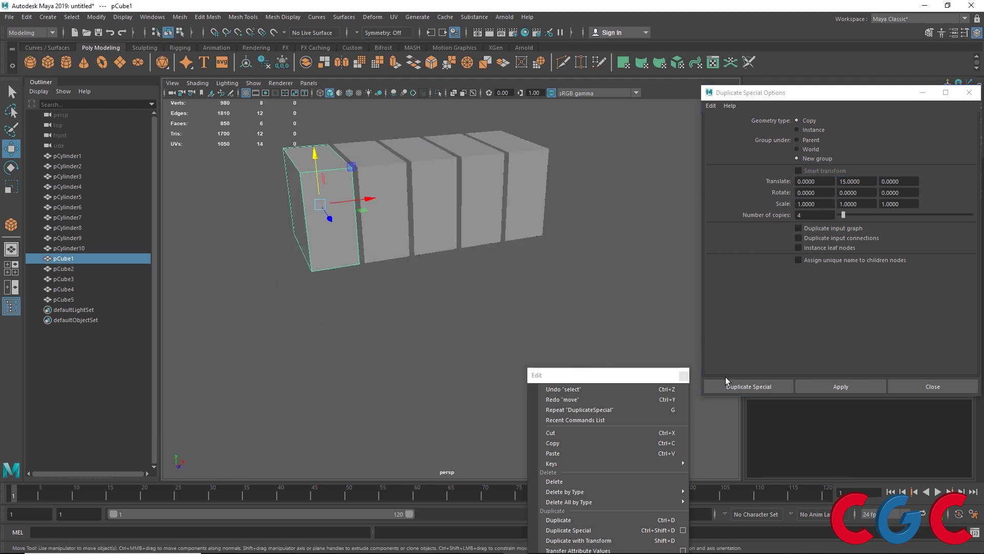
left_click(841, 387)
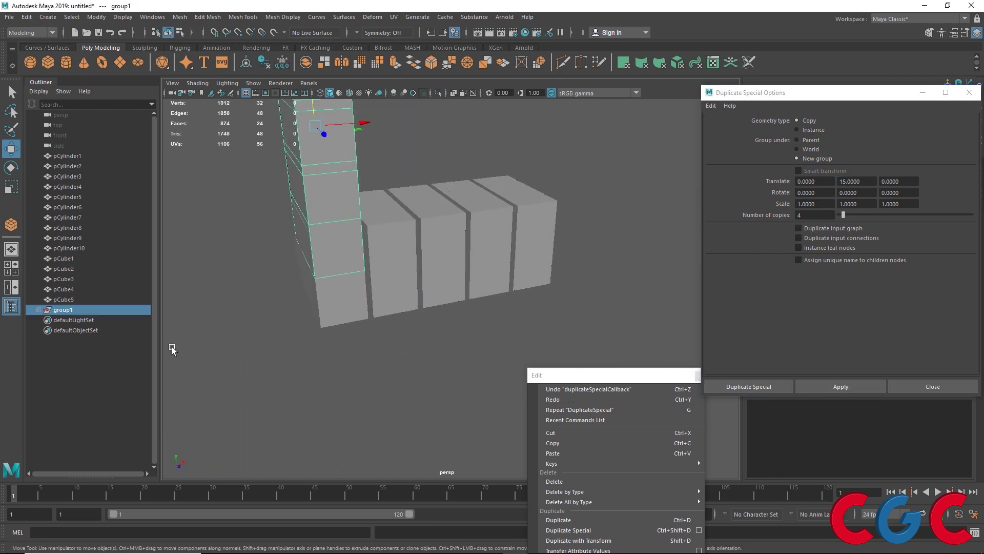
- Expand the new group in the Outliner and examine the stacked copies inside it
middle_click_drag(312, 310, 355, 368, "alt")
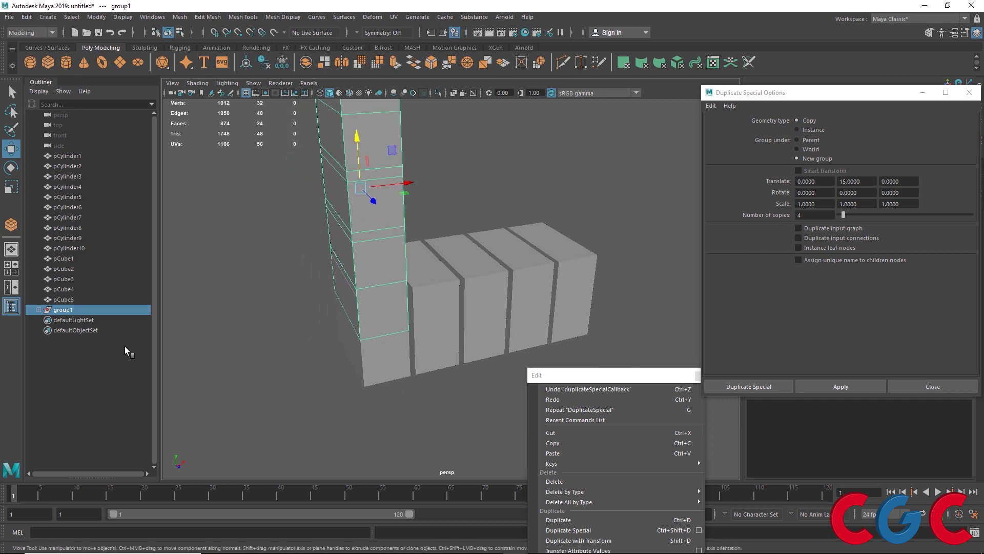
left_click(39, 309)
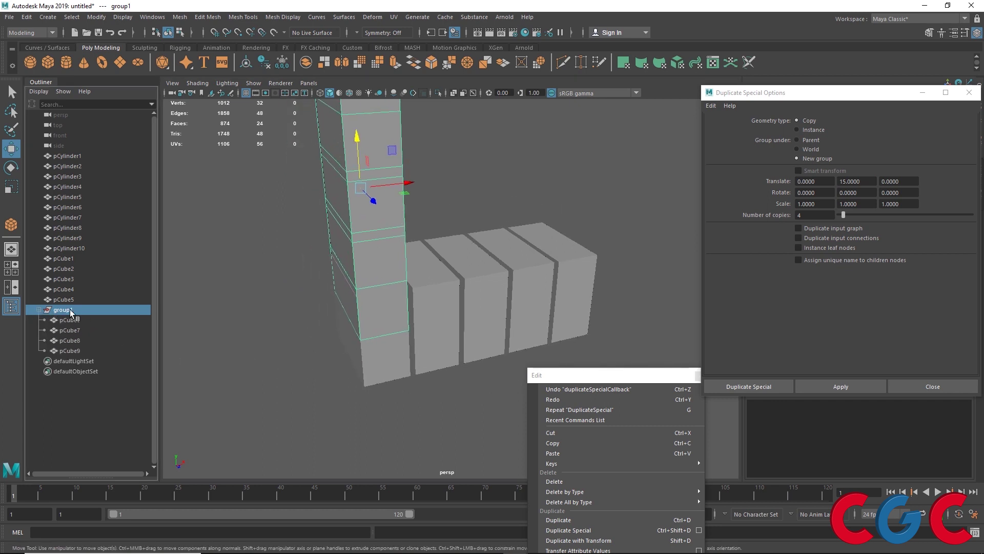
left_click_drag(313, 342, 407, 247, "alt")
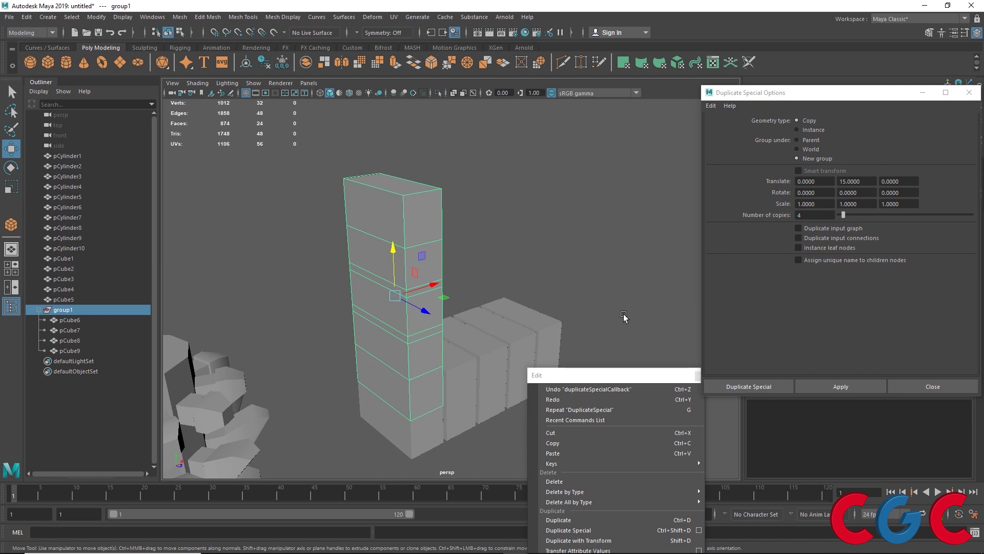
- Set duplicate grouping to Parent and delete all the cubes and cylinder wedges from the scene
left_click(802, 143)
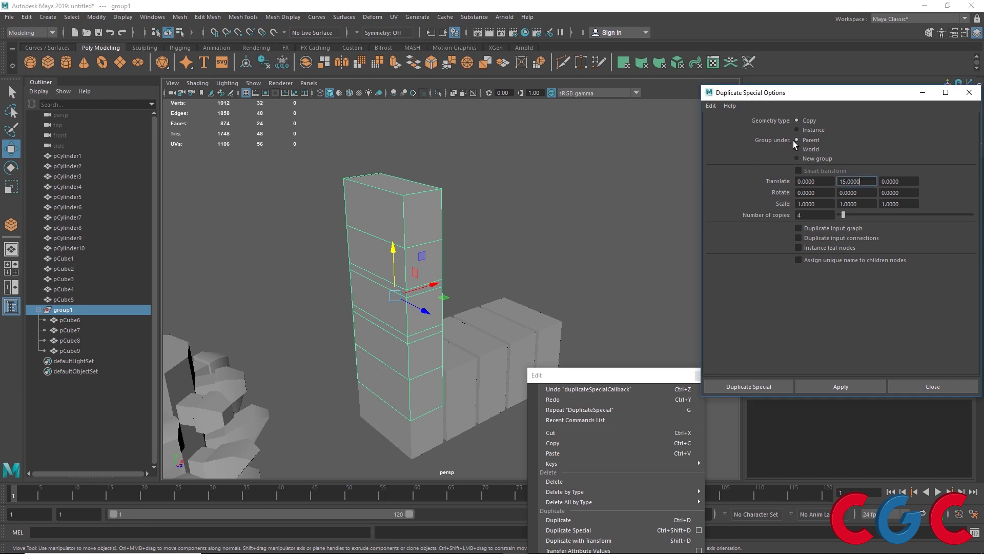
left_click_drag(558, 275, 299, 405, "alt")
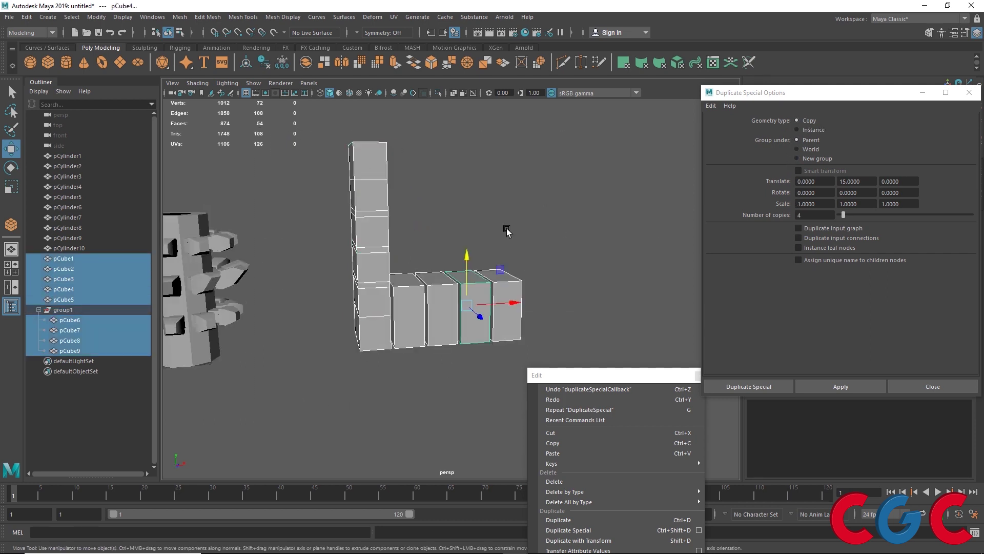
key("Delete")
left_click_drag(337, 254, 468, 225)
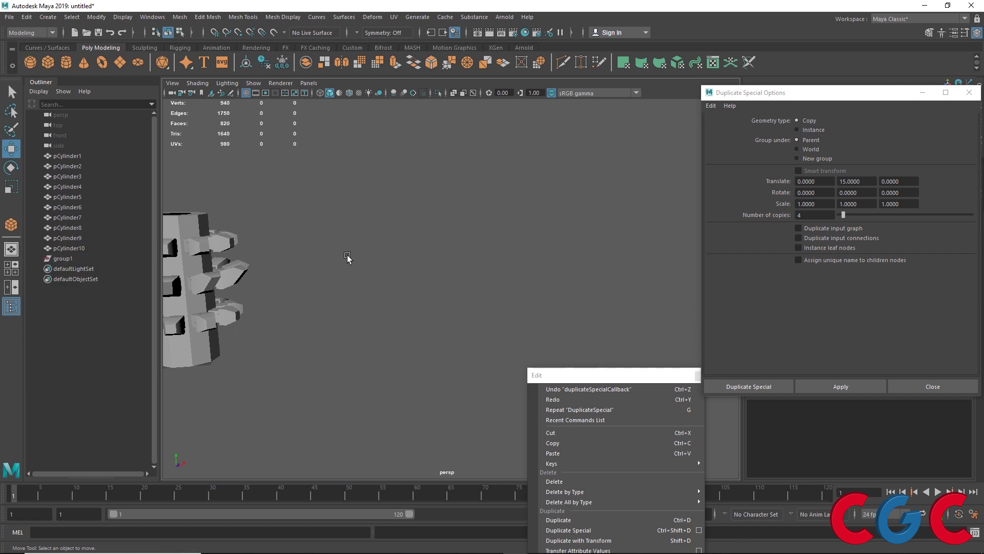
middle_click_drag(347, 258, 547, 205, "alt")
left_click_drag(547, 205, 289, 396)
key("Delete")
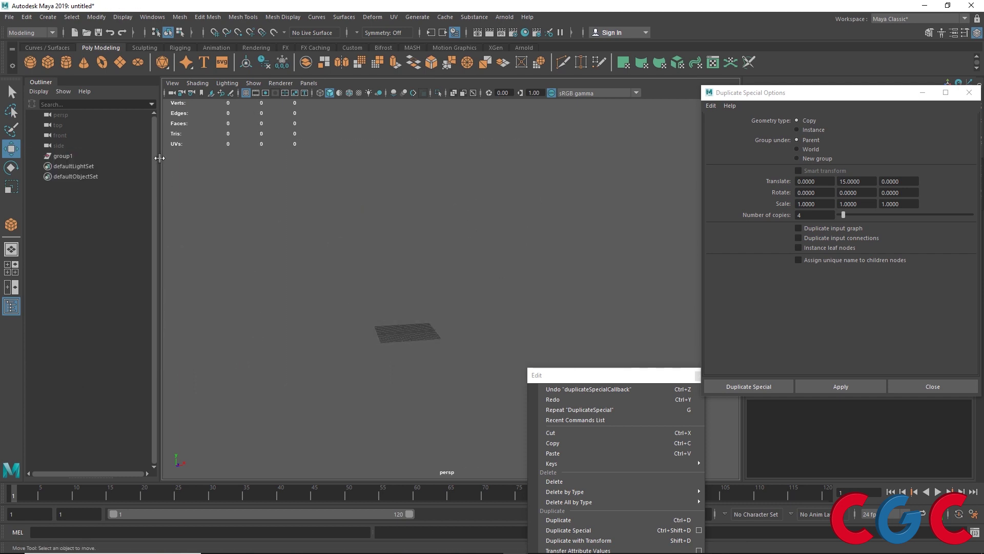
- Create a tall polygon cube on the grid
left_click(49, 63)
left_click_drag(488, 288, 491, 327, "alt")
mouse_move(427, 332)
left_mouse_down()
mouse_move(410, 371)
mouse_move(417, 279)
left_mouse_up()
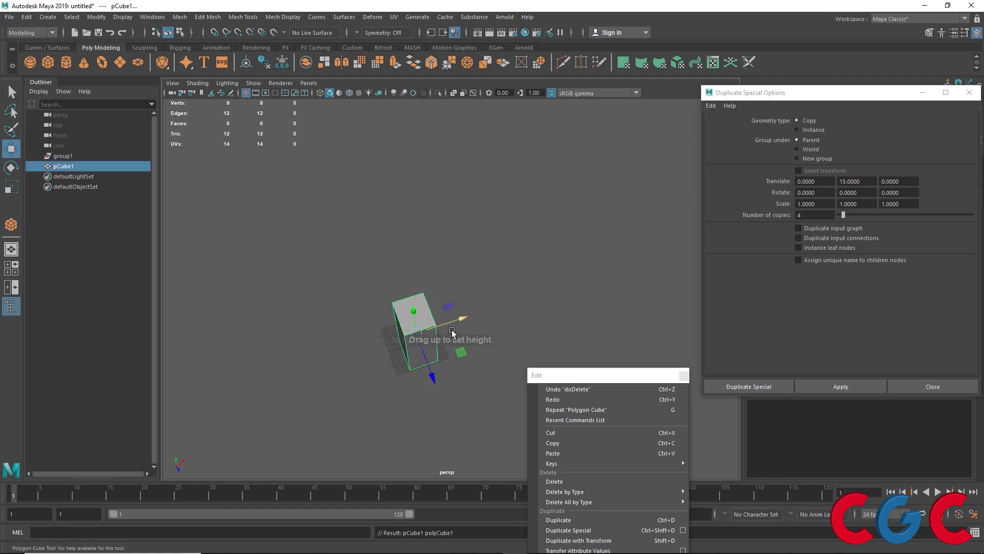
- Set the duplicate's Y translation to 0 and the number of copies to 1
left_click(859, 181)
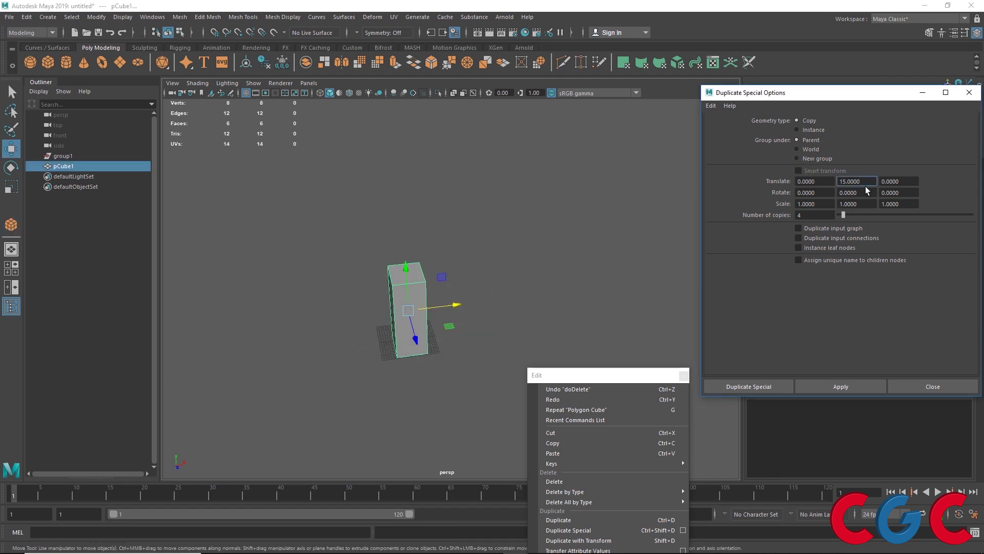
left_click_drag(863, 182, 765, 182)
type("0")
key("Return")
left_click_drag(843, 214, 806, 216)
left_click_drag(841, 214, 827, 215)
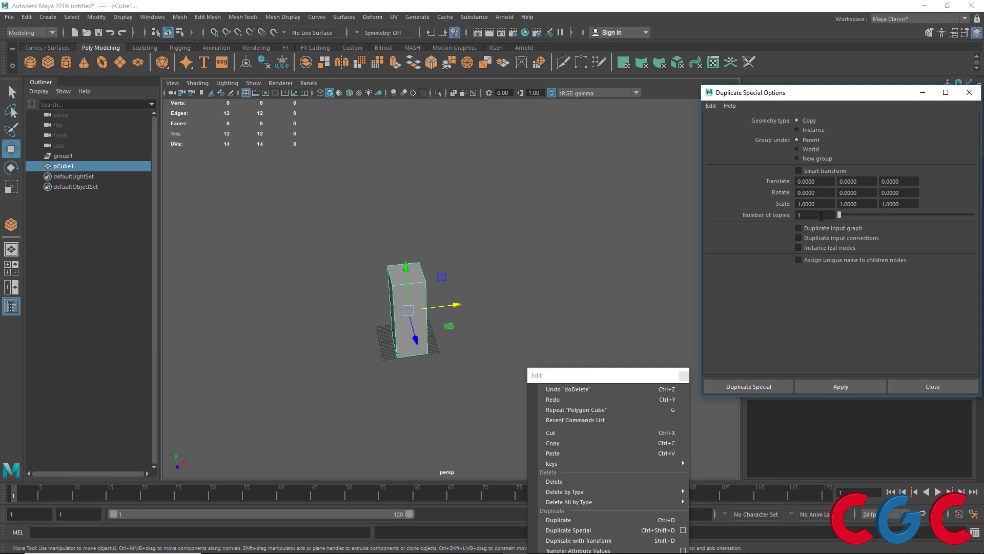
- Enable Smart transform and duplicate the new cube once in place
left_click(798, 171)
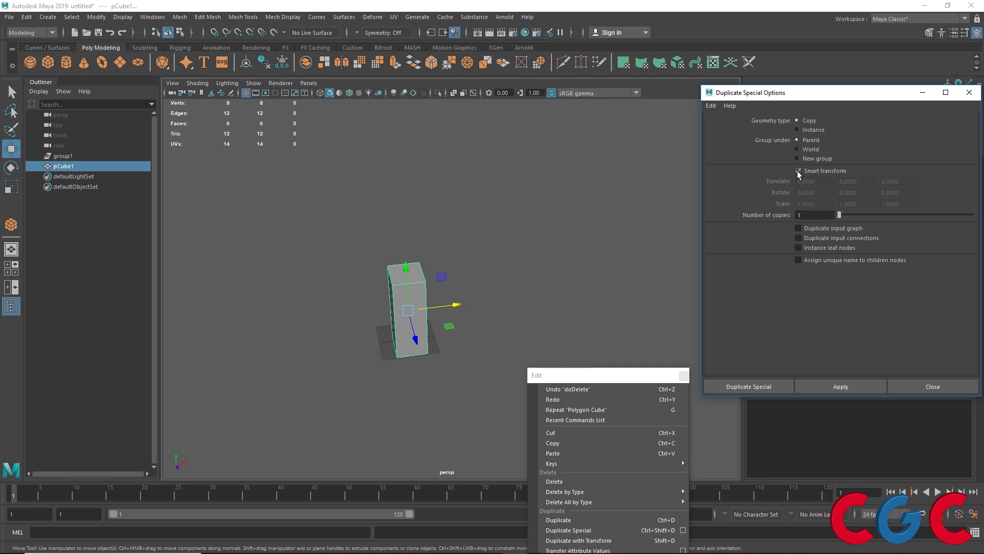
middle_click_drag(449, 306, 404, 274, "alt")
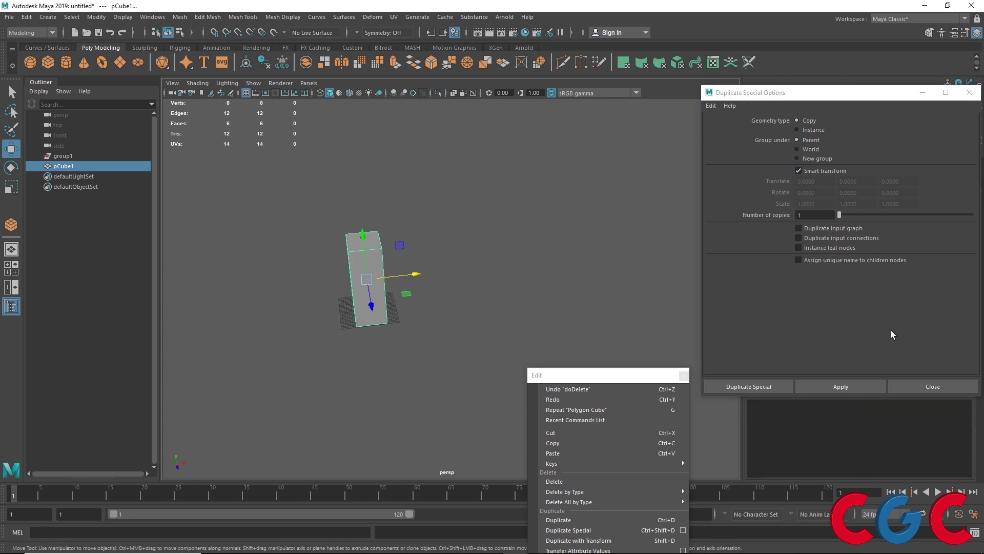
left_click(848, 386)
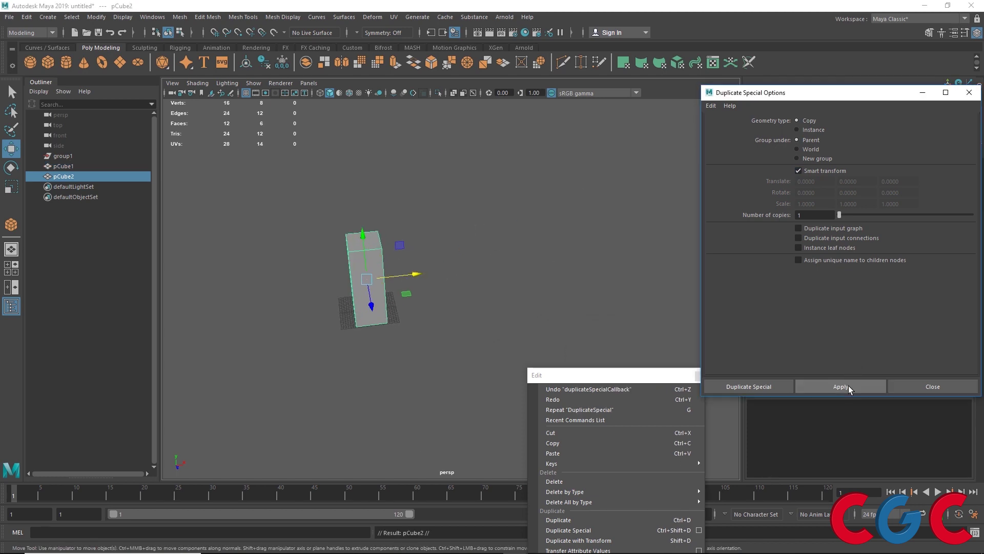
- Move the duplicated cube sideways along X beside the original and repeat Duplicate with Transform four times
left_click_drag(419, 274, 460, 273)
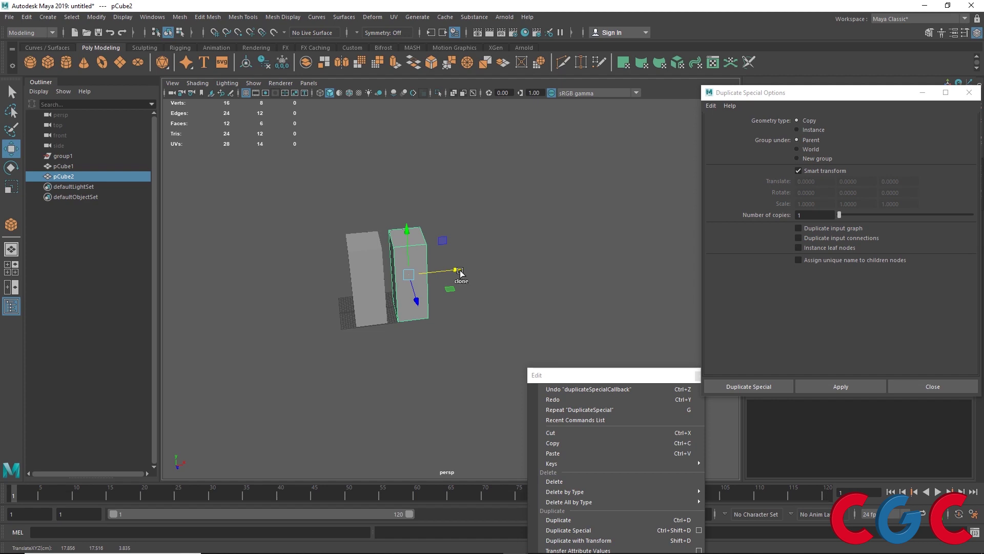
key("shift+d")
key("shift+d")
key("shift+d")
key("shift+d")
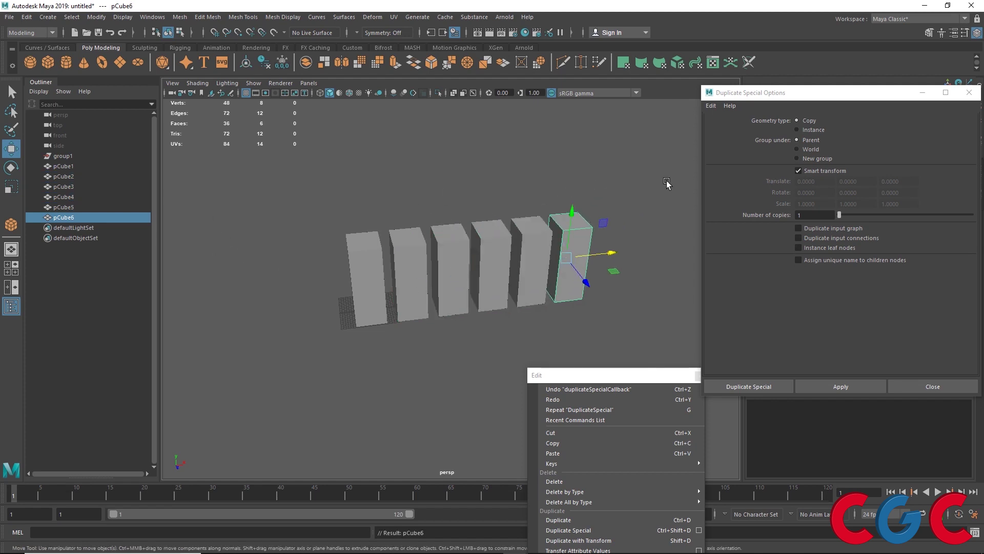
- Delete all five duplicated cubes, leaving only the original tall cube and Smart transform enabled
left_click_drag(666, 183, 390, 356)
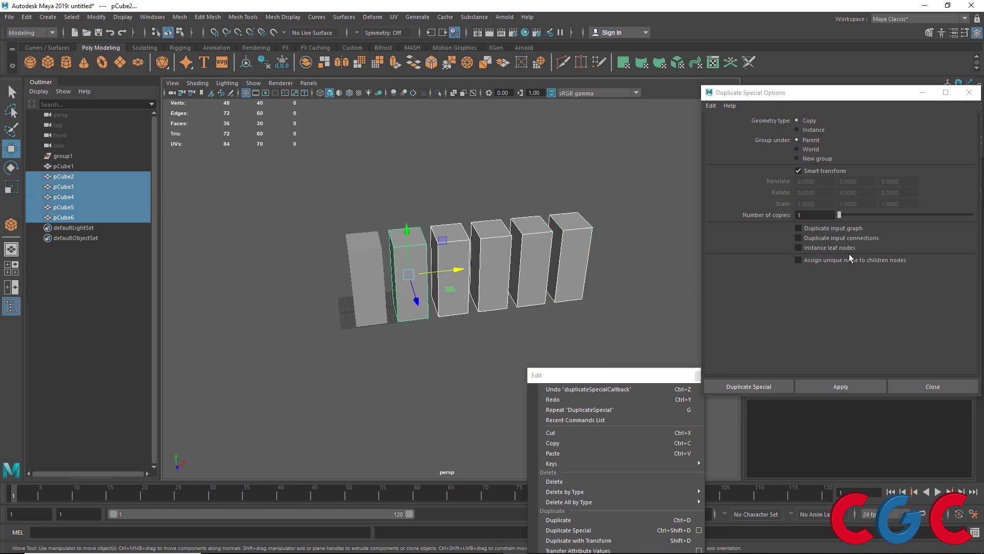
left_click(801, 170)
left_click(801, 171)
left_click_drag(646, 185, 403, 374)
key("Delete")
- Move the remaining cube's pivot along its Z axis to a point outside the cube
left_click_drag(416, 238, 337, 346)
left_click_drag(386, 361, 439, 302, "alt")
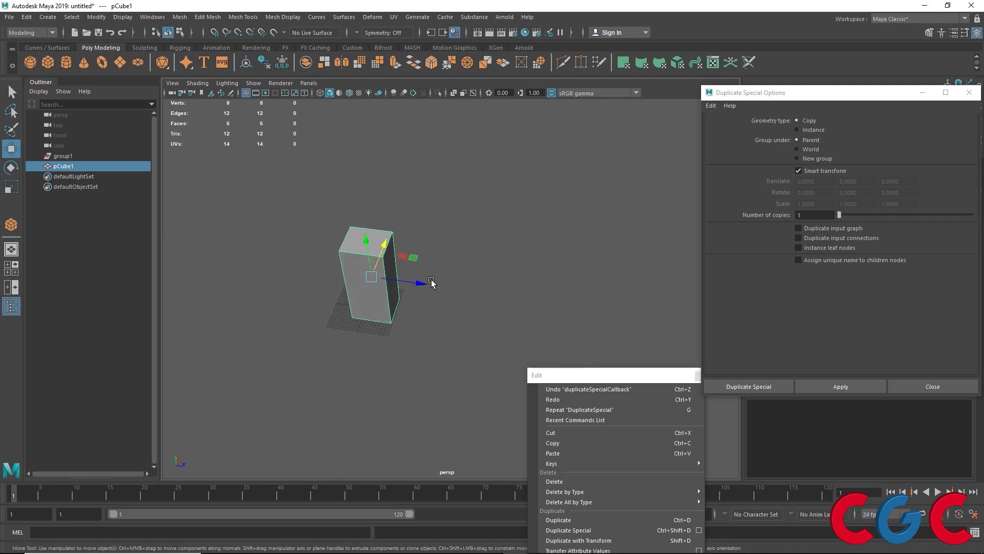
key("d")
left_click_drag(426, 285, 481, 279)
- Duplicate the cube once with Duplicate Special and rotate the copy about the Y axis around the offset pivot
key("e")
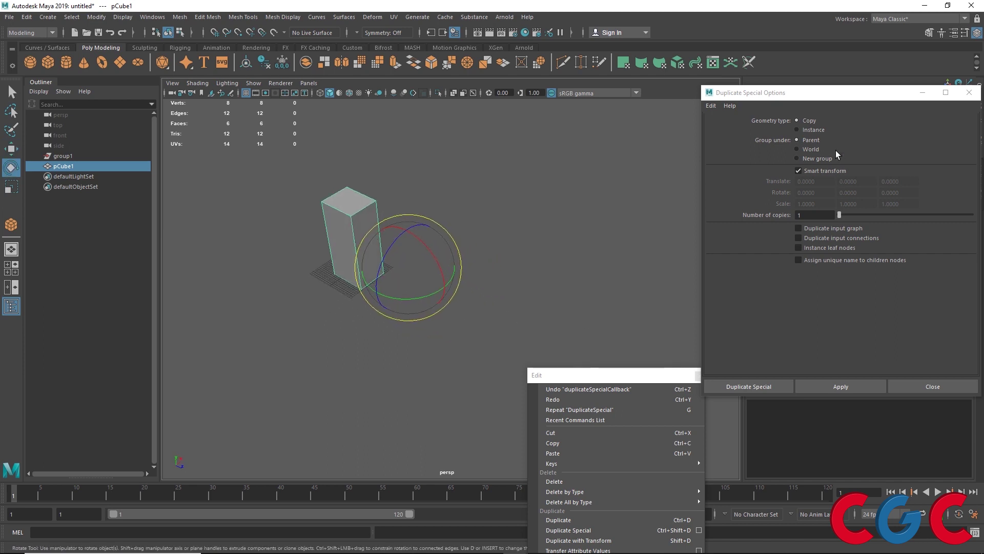
left_click(820, 383)
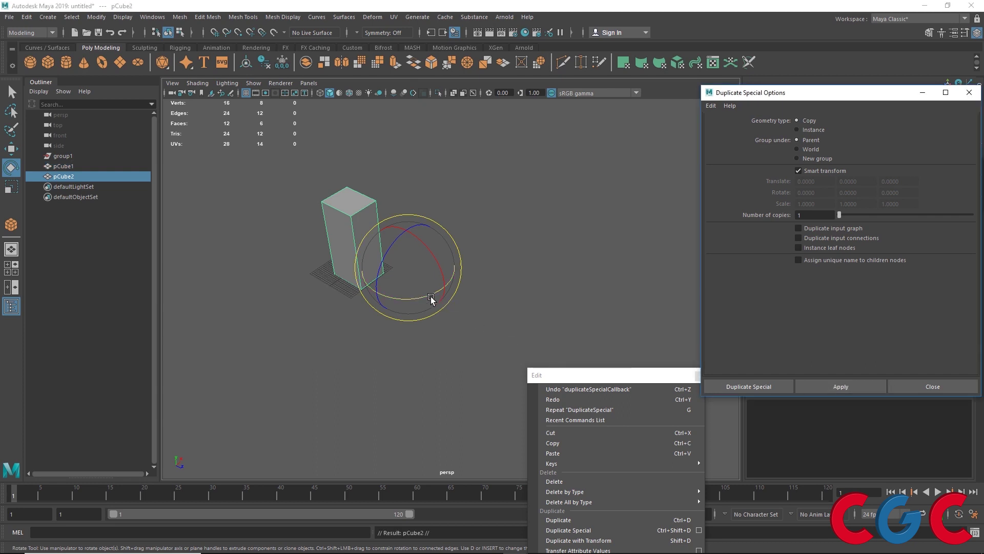
left_click_drag(425, 296, 388, 306)
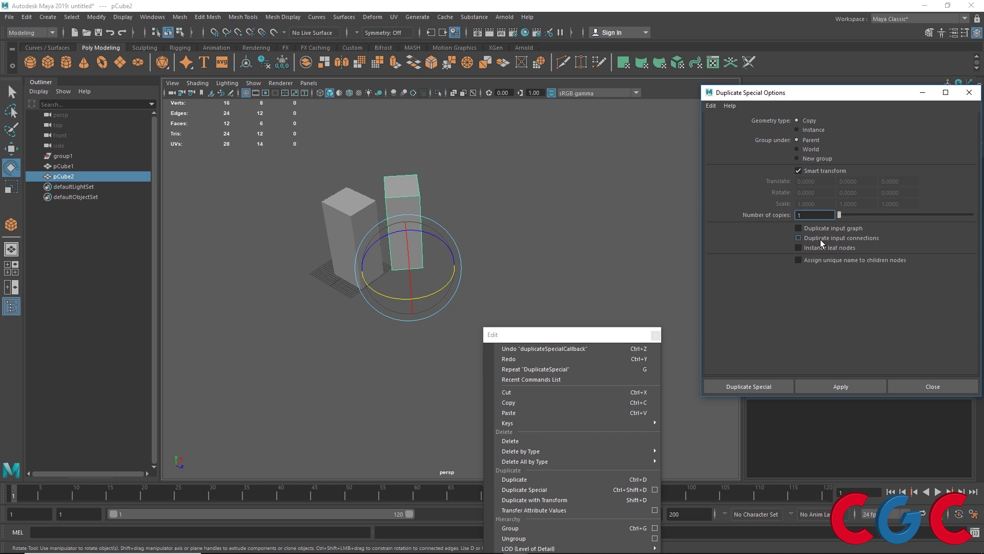
- Create a larger polygon cube about 31 wide, 39 high and 30 deep beside the two tall cubes
middle_click_drag(603, 220, 521, 220, "alt")
left_click(50, 60)
left_click_drag(504, 250, 518, 316)
left_click_drag(519, 317, 521, 231)
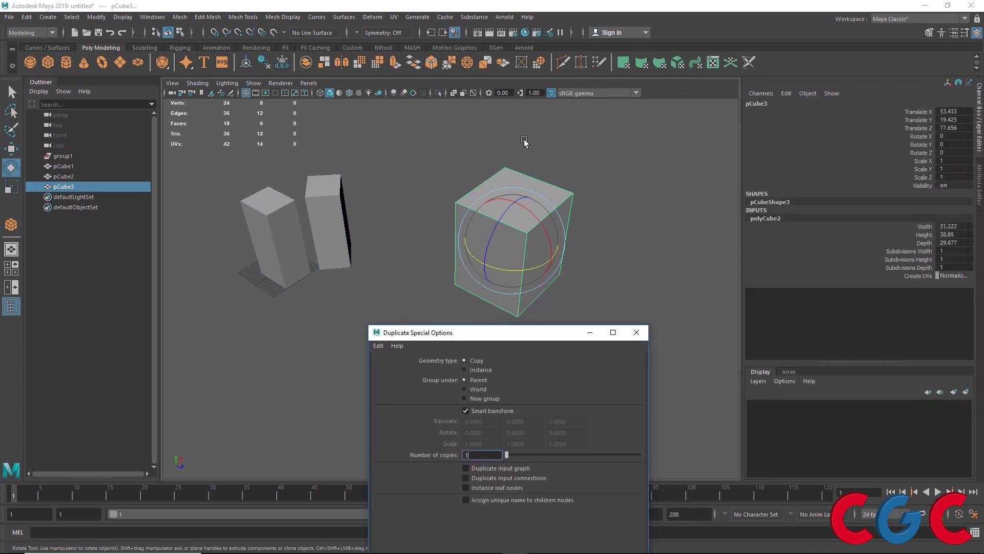
- Set the new cube's Subdivisions Height to 3
left_click_drag(610, 180, 456, 155, "alt")
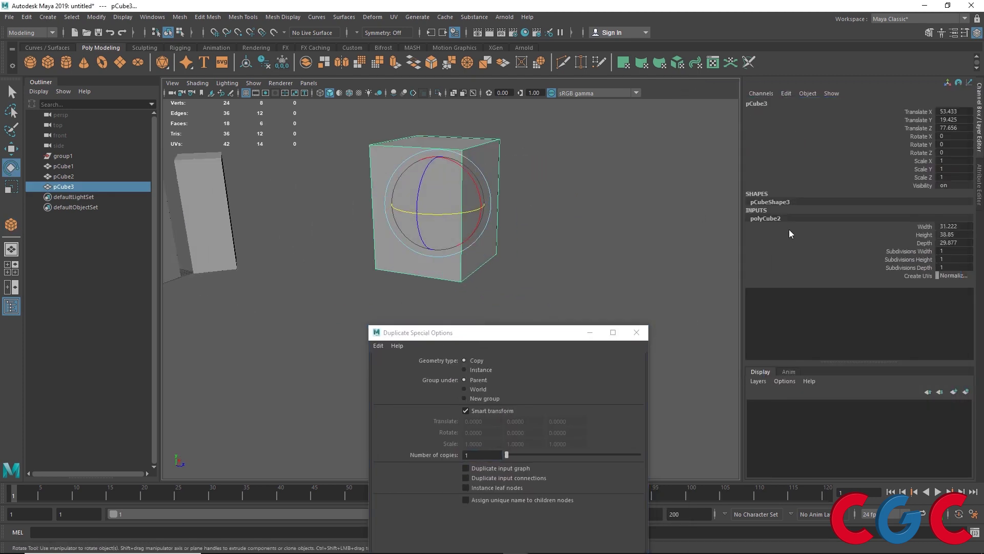
left_click(906, 259)
middle_click_drag(581, 219, 590, 218)
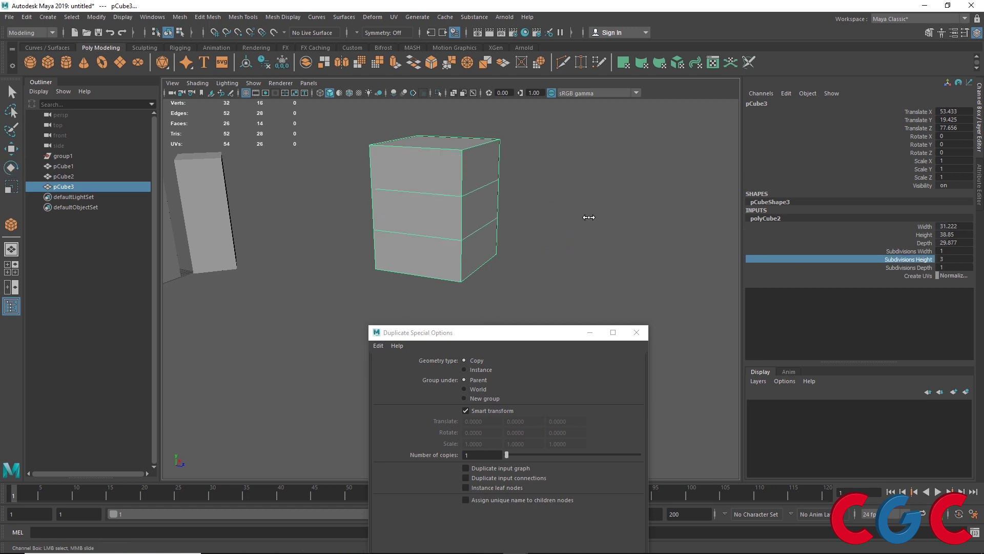
- Extrude the middle face on one side of the subdivided cube outward by about 30 units
right_click_drag(460, 155, 459, 183)
left_click(479, 204)
key("e")
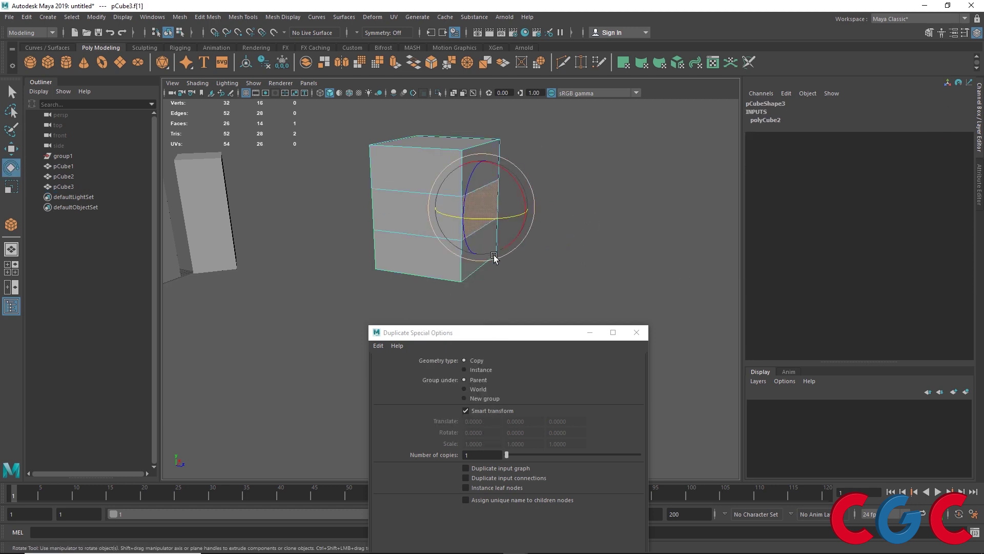
left_click_drag(494, 256, 512, 269, "alt")
key("ctrl+e")
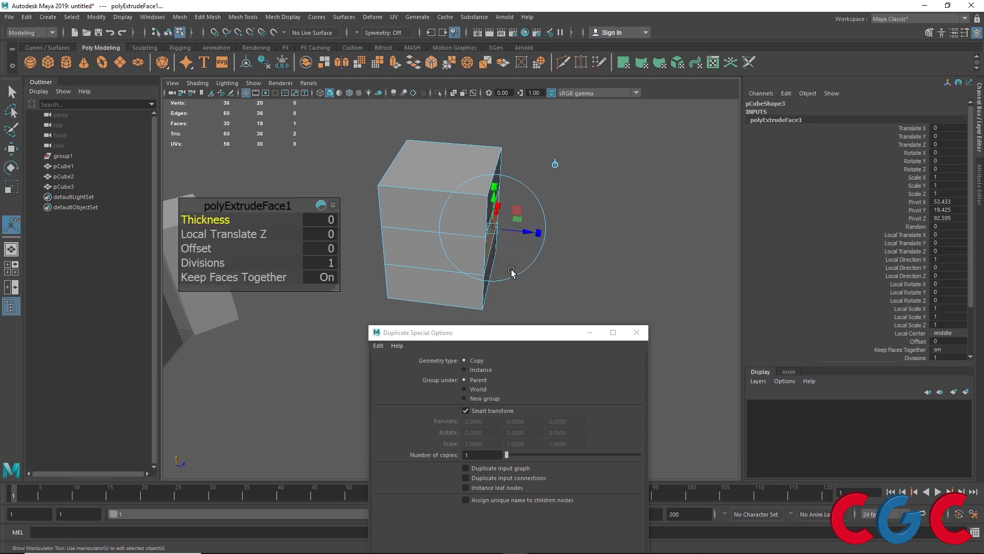
left_click_drag(529, 229, 636, 241)
- Insert an edge loop across the middle of the extruded block
right_click_drag(521, 234, 536, 99)
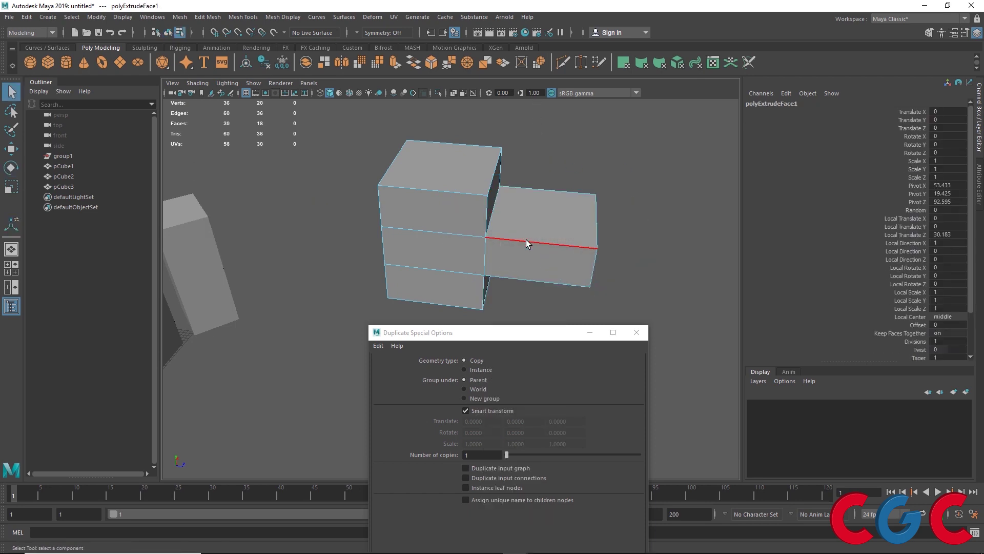
left_click(526, 239)
right_click_drag(526, 239, 530, 282, "shift")
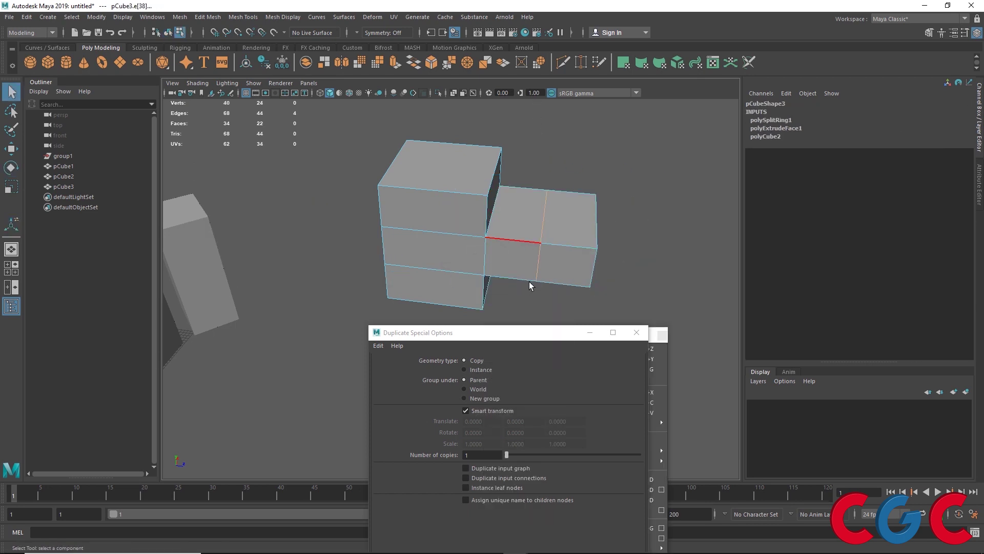
- Set the edge loop's Split Type to Multi with 2 divisions and return the cube to object mode
left_click(766, 137)
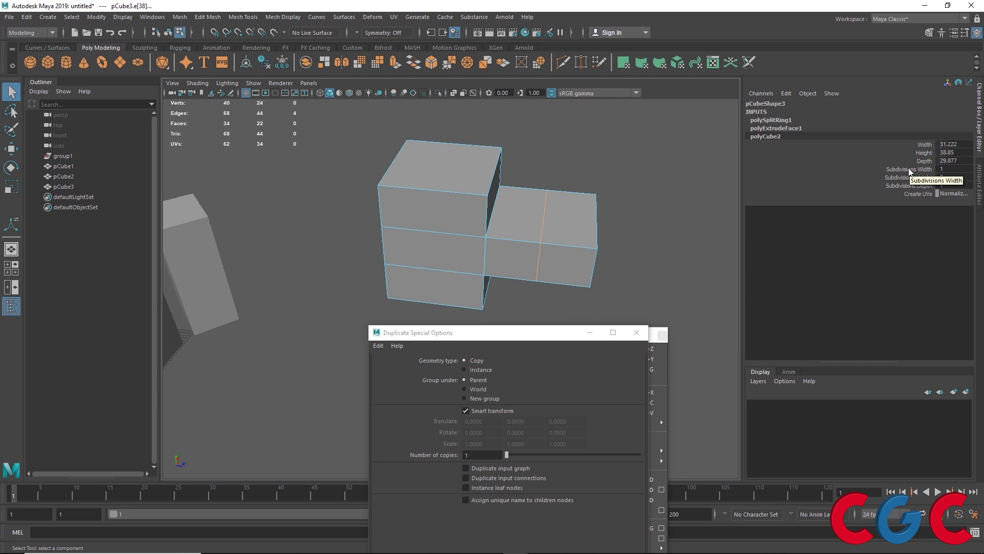
left_click(771, 119)
left_click(955, 152)
left_click(951, 169)
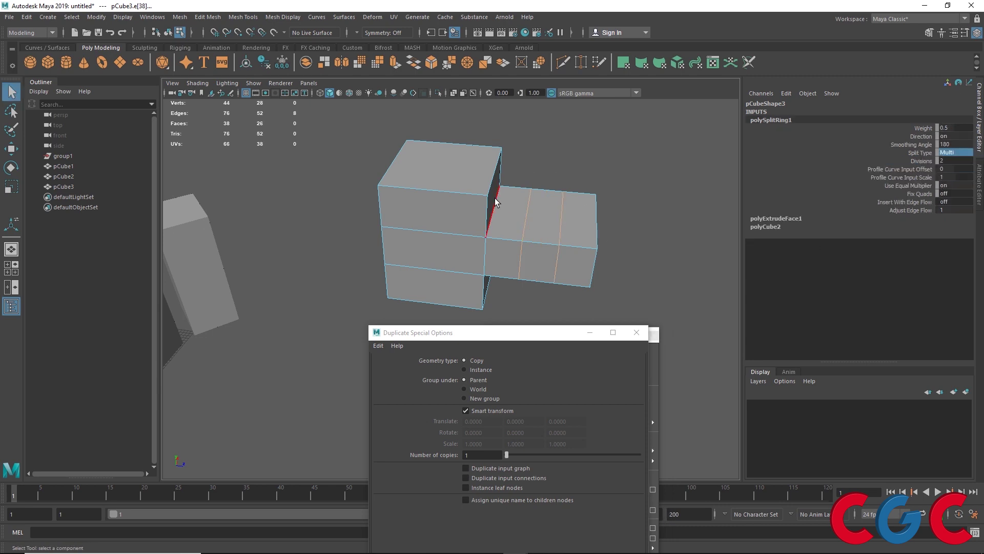
right_click_drag(497, 201, 782, 182)
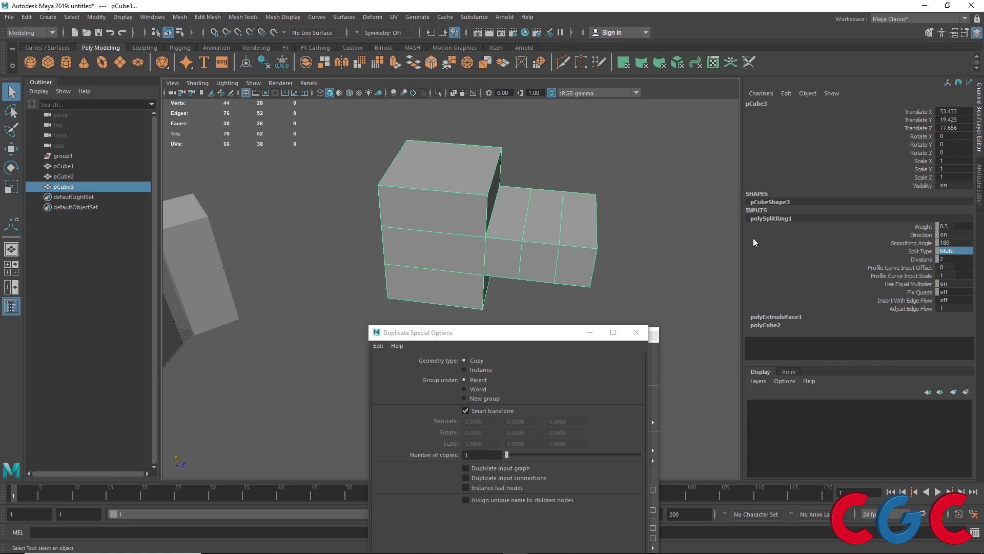
- Show the cube's polyCube2 inputs and graph its input and output connections in the Hypergraph
left_click(770, 325)
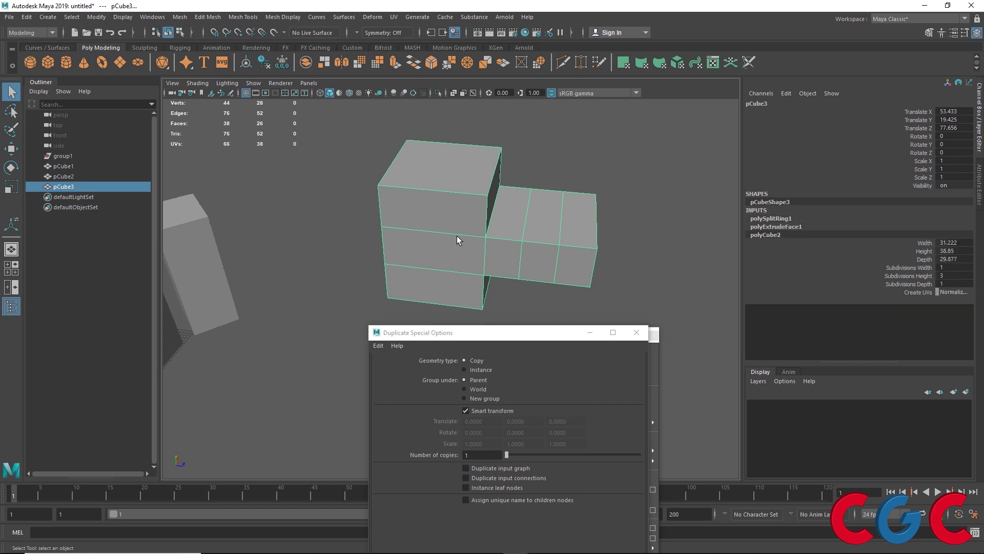
left_click(153, 16)
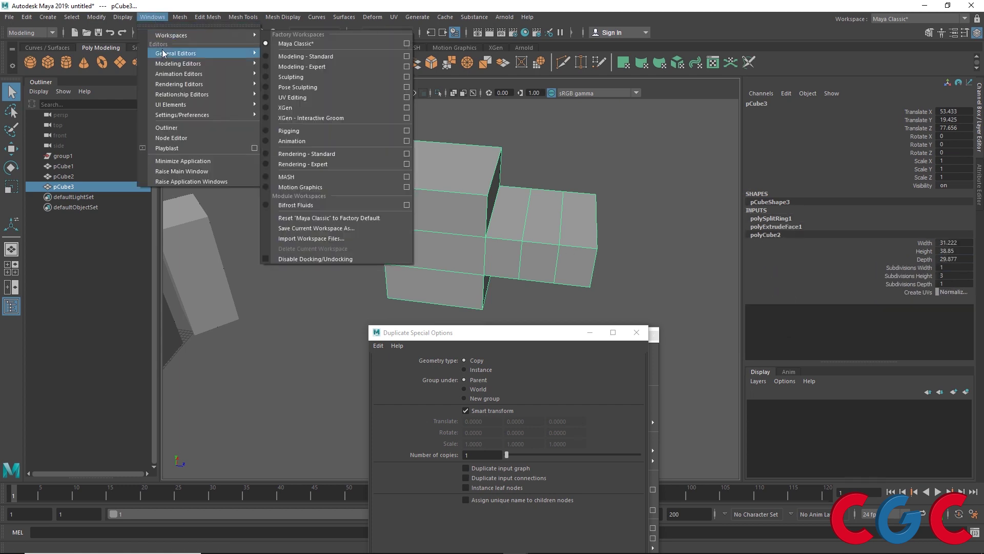
mouse_move(177, 54)
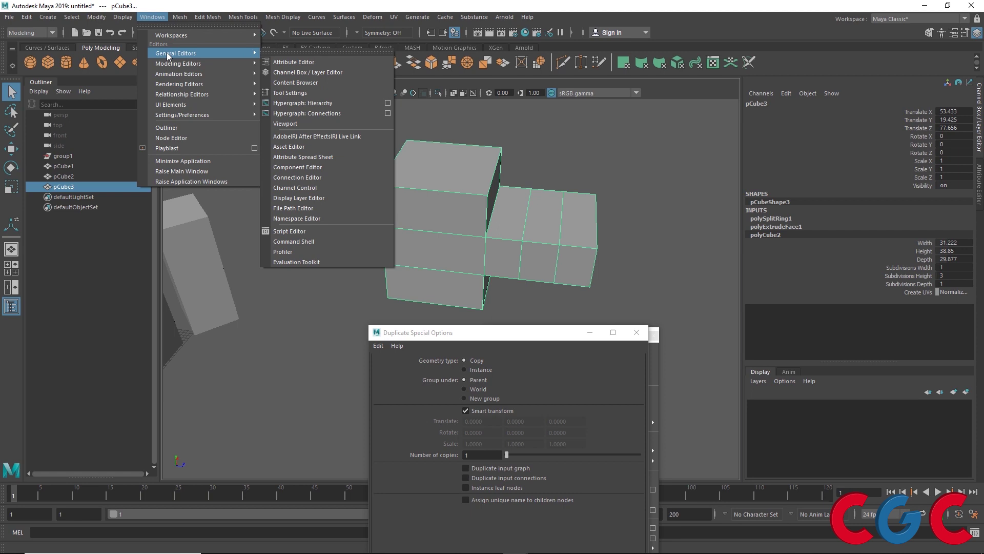
left_click(300, 103)
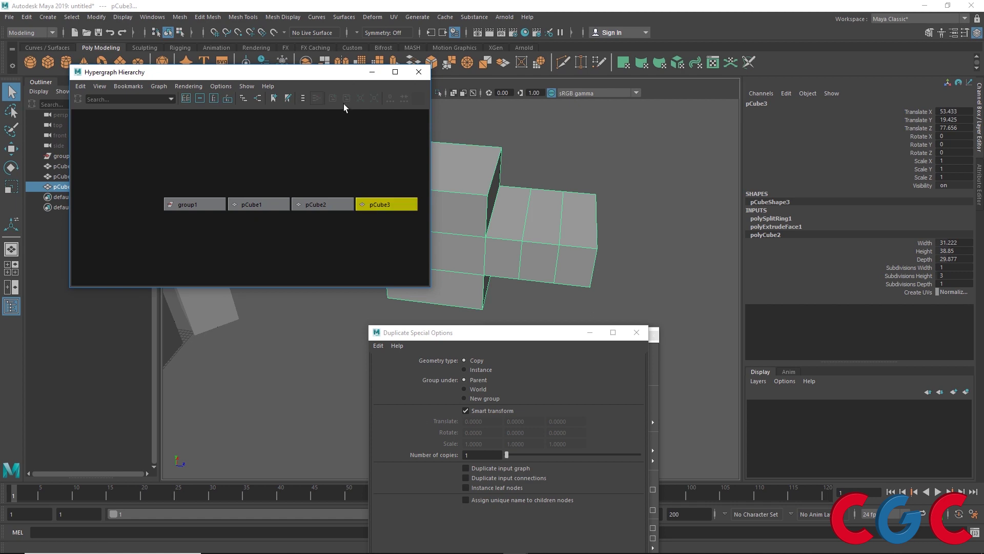
left_click(258, 102)
- Spread out the polyExtrudeFace1, pCubeShape3, initialShadingGroup and polySplitRing1 nodes in the Hypergraph to examine how they connect
middle_click_drag(308, 180, 287, 163, "alt")
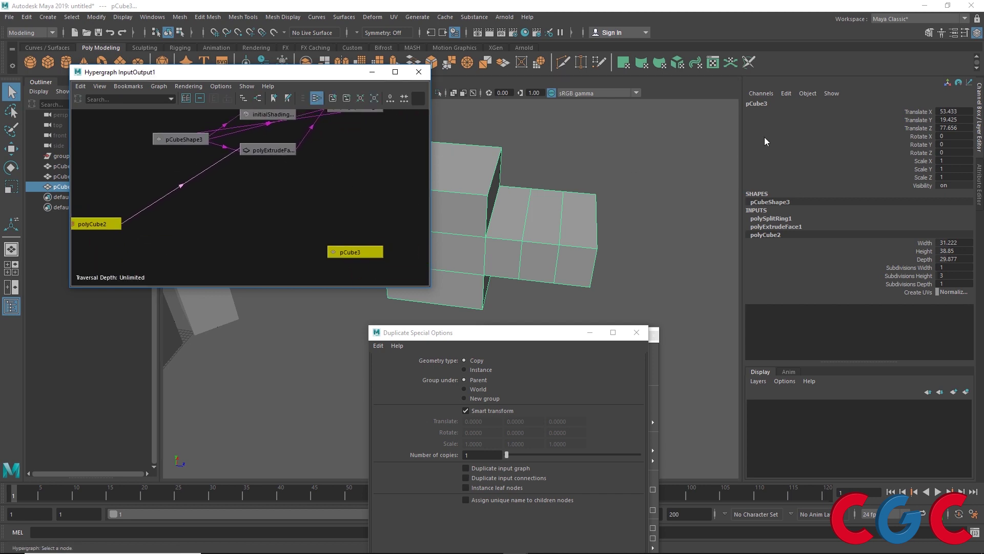
middle_click_drag(260, 220, 344, 251, "alt")
left_click(391, 257)
left_click(322, 197)
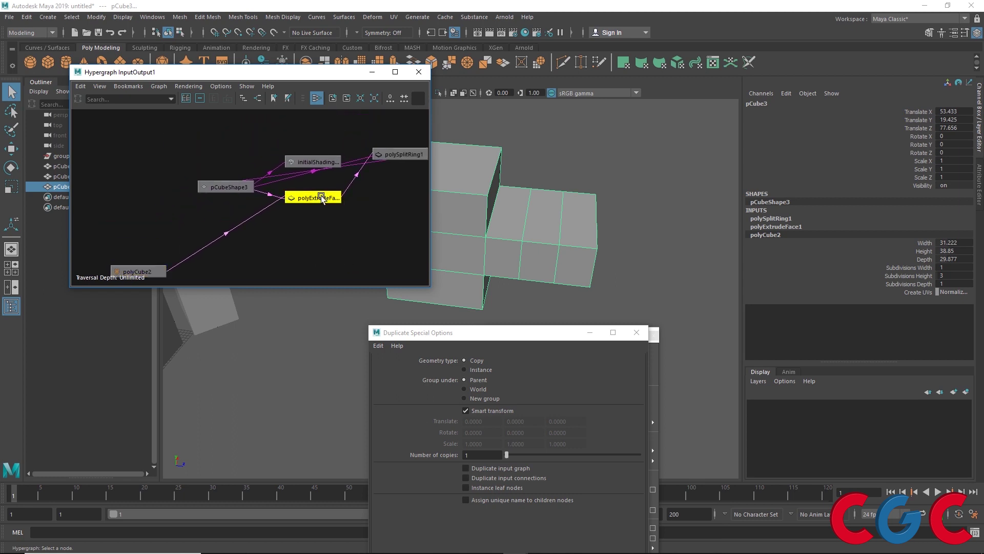
left_click_drag(321, 197, 330, 244)
left_click_drag(228, 188, 200, 221)
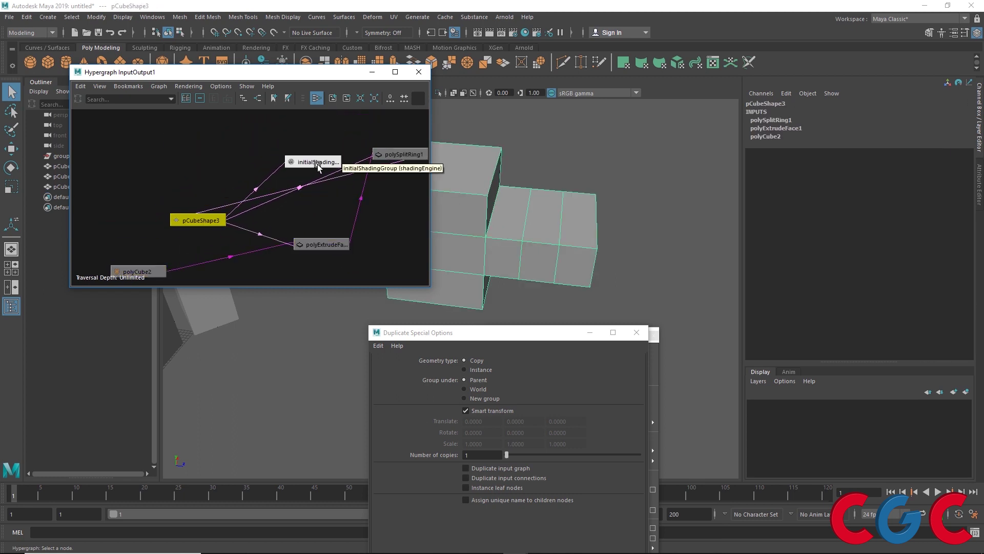
left_click_drag(318, 163, 262, 129)
left_click_drag(409, 152, 382, 145)
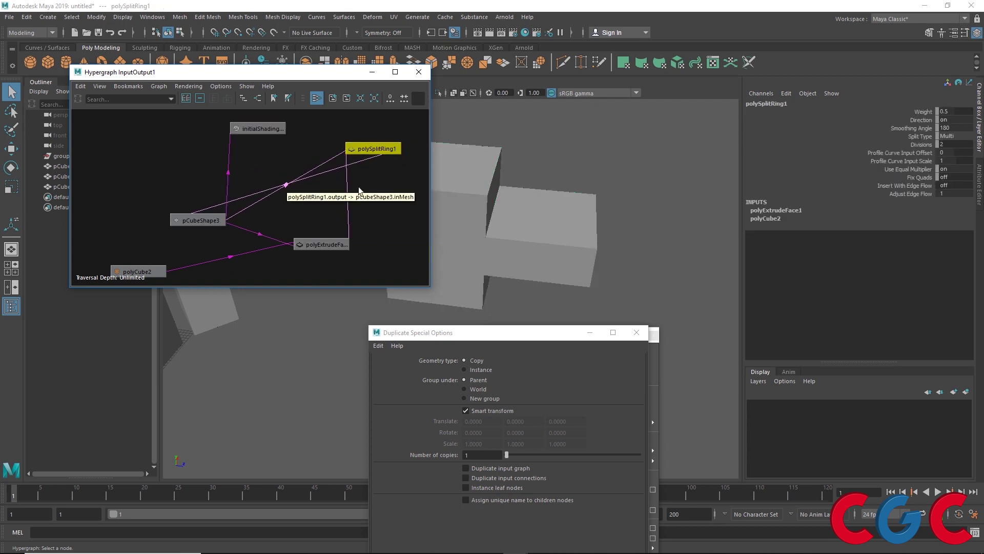
- Move the polyCube2 node away from the other nodes and examine its connection to polyExtrudeFace1
middle_click_drag(299, 193, 380, 156, "alt")
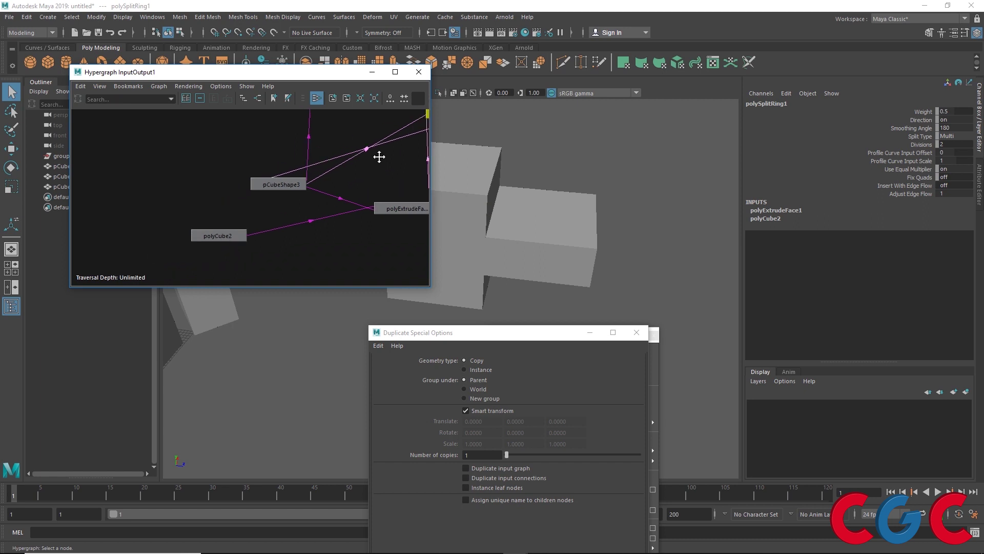
left_click(285, 185)
middle_click_drag(288, 204, 278, 164, "alt")
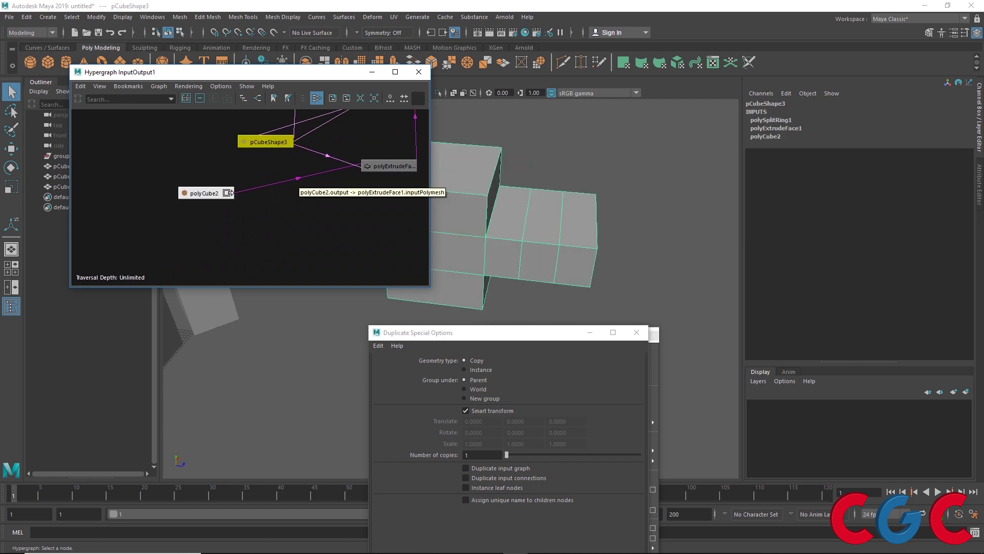
left_click_drag(230, 193, 253, 244)
middle_click_drag(317, 193, 216, 220, "alt")
- Close the Hypergraph, review Duplicate Special's input graph and input connections options, and close its options window
left_click_drag(476, 337, 472, 151)
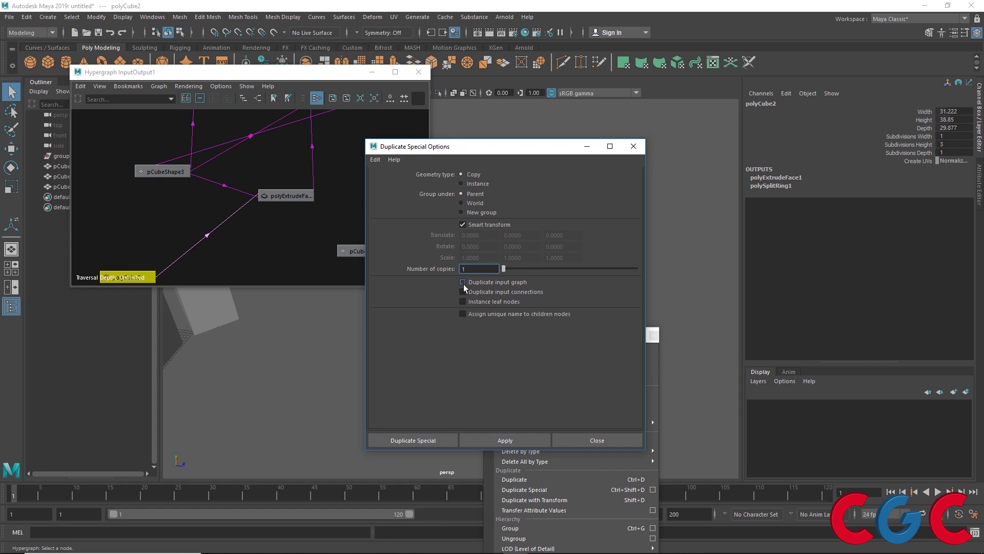
left_click(418, 73)
left_click_drag(506, 146, 390, 73)
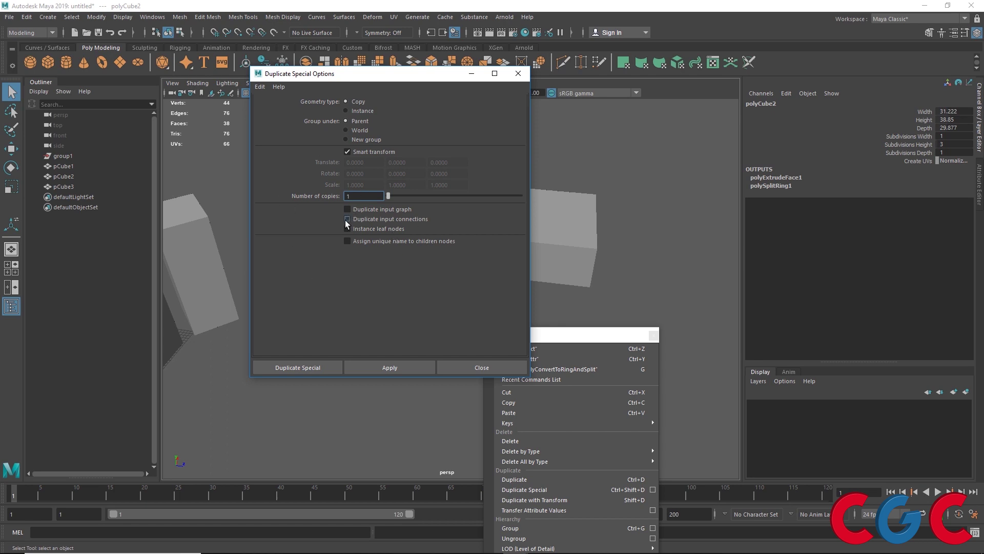
left_click(470, 367)
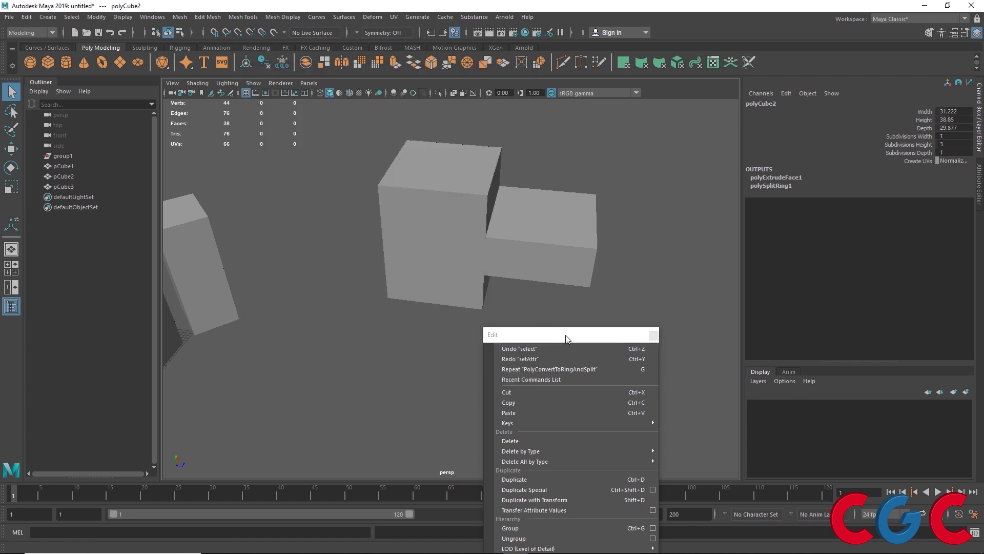
- Review the Transfer Attribute Values options alongside the cube's attributes in the Attribute Editor and Channel Box, then close the options
left_click_drag(567, 336, 385, 101)
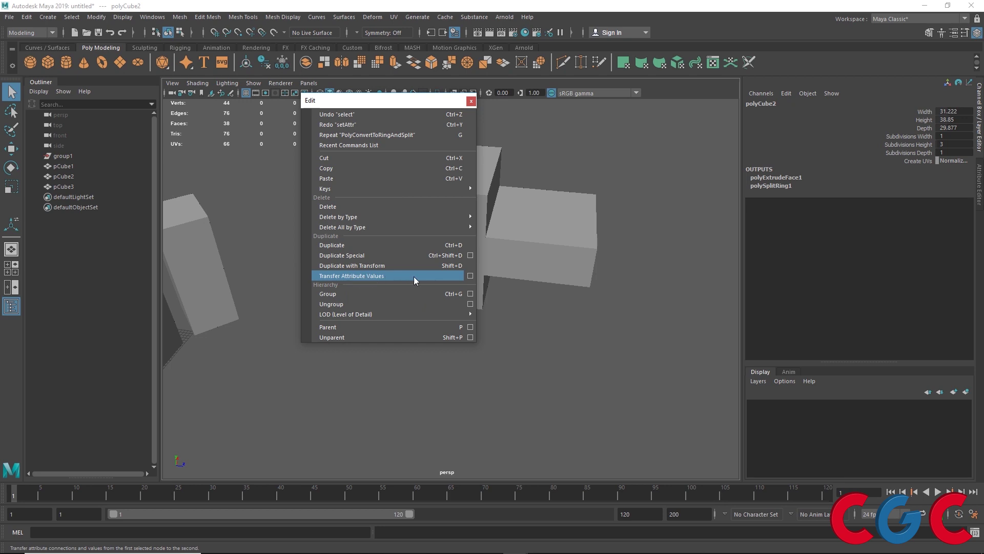
left_click(468, 276)
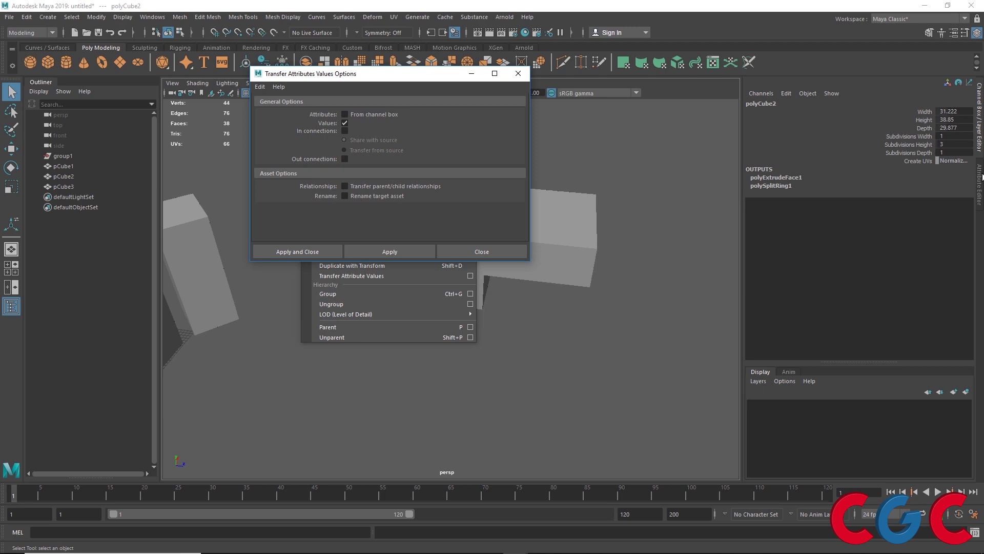
left_click(980, 182)
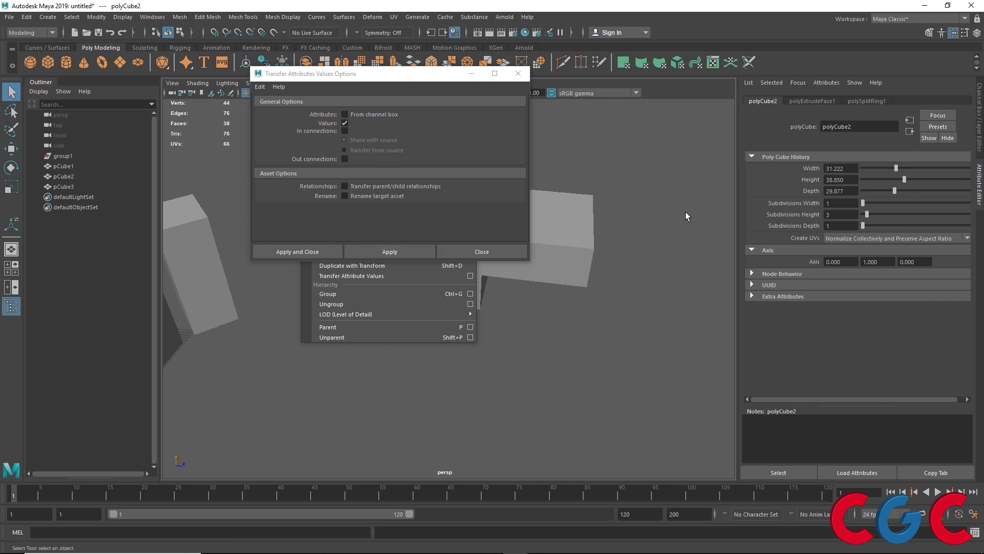
left_click(979, 115)
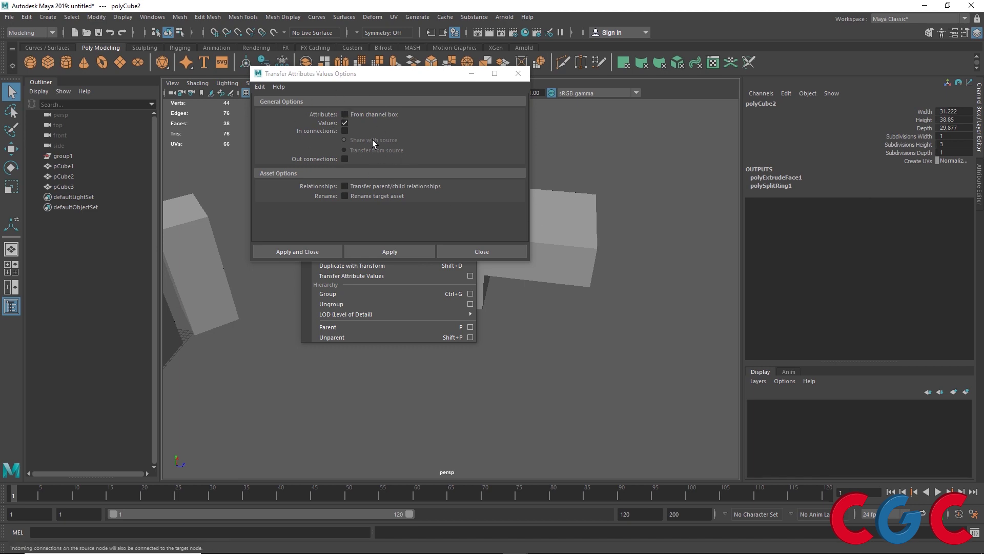
left_click(519, 74)
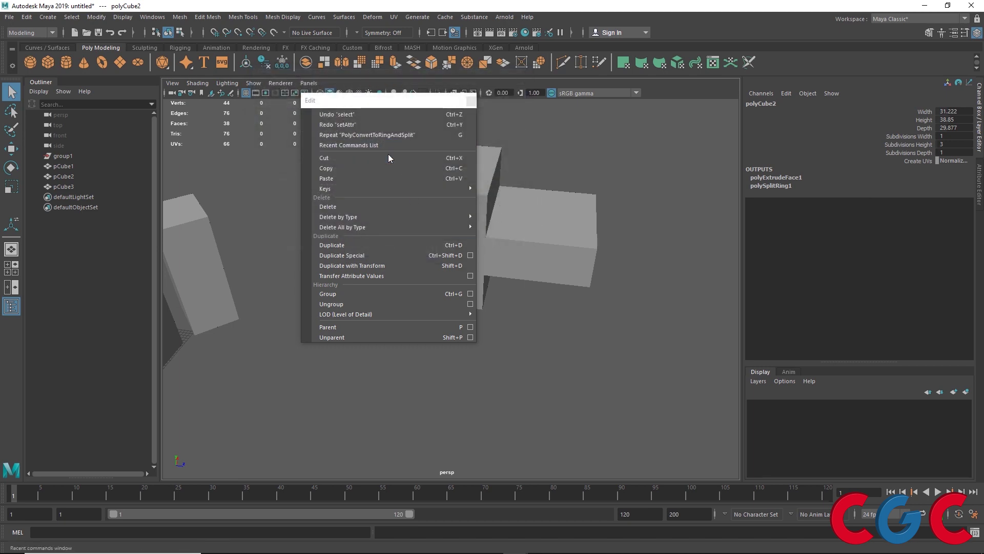
- Look over the available selection commands, then close the floating Edit command window
left_click(88, 20)
mouse_move(81, 19)
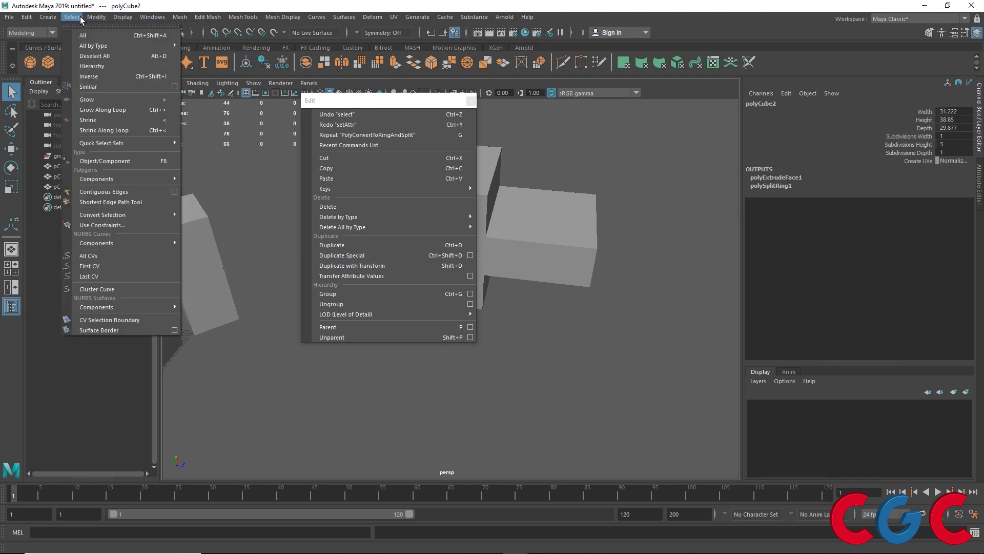
left_click(81, 19)
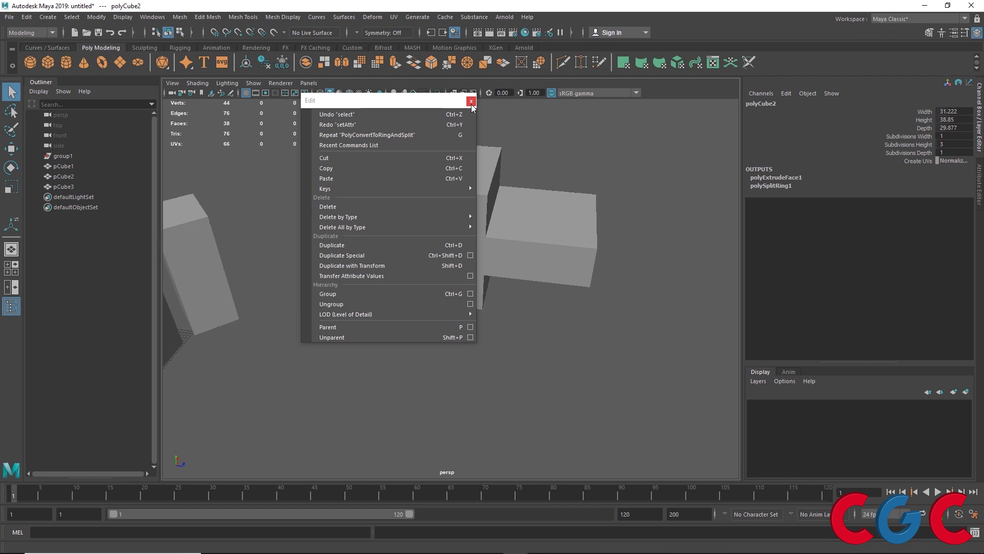
left_click(472, 102)
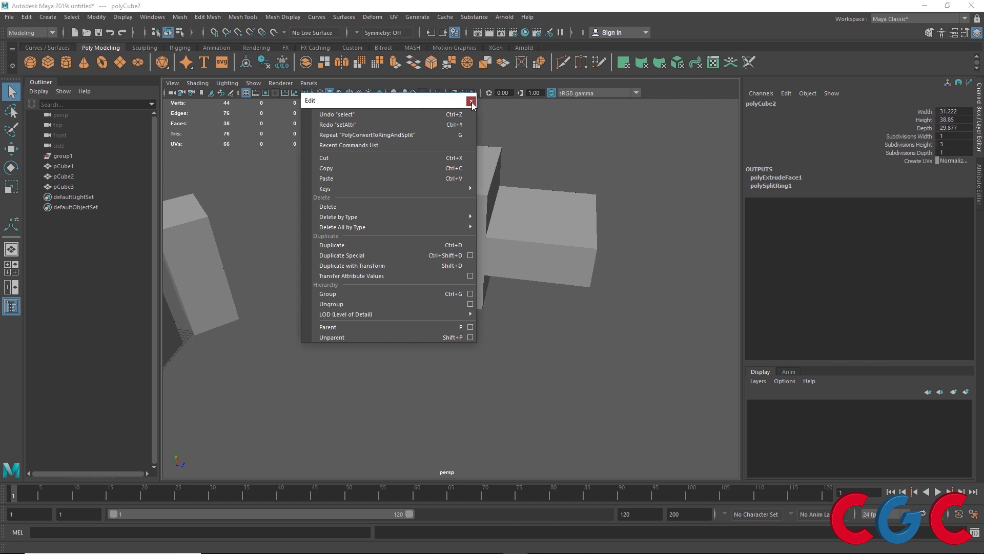
- Look over the Modify commands in a separate floating window and close that window
left_click(98, 18)
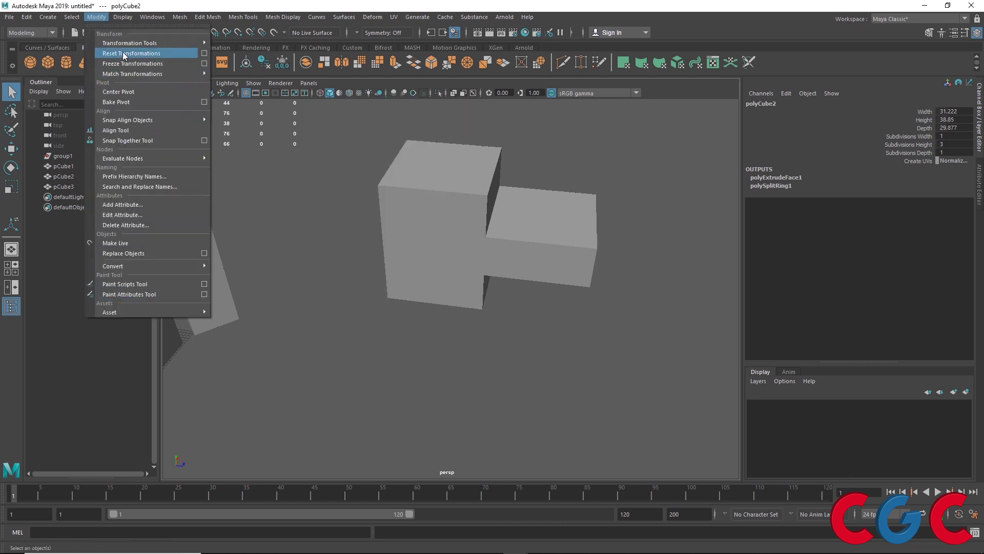
left_click(125, 26)
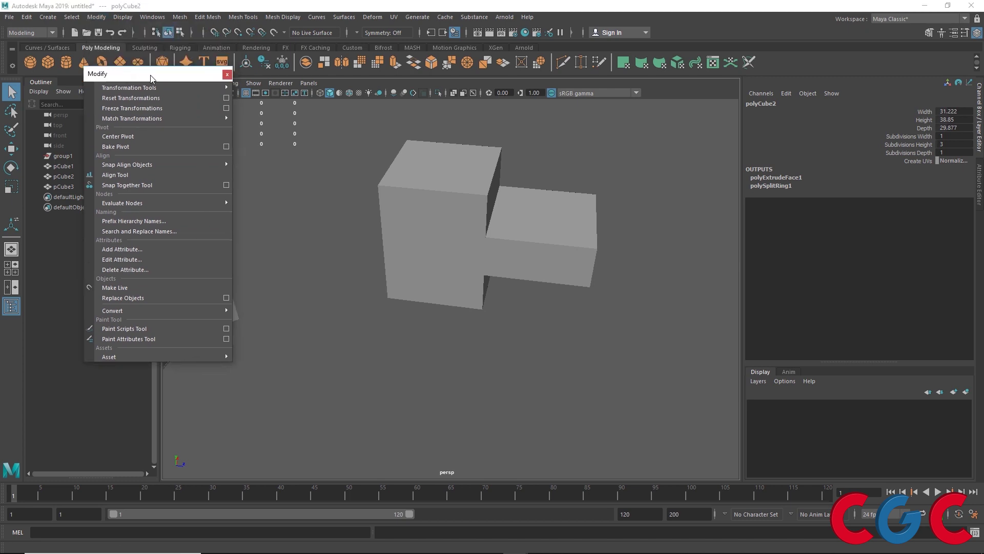
left_click(228, 75)
- Select the extruded cube pCube3 and bring all the cubes into view
left_click(63, 187)
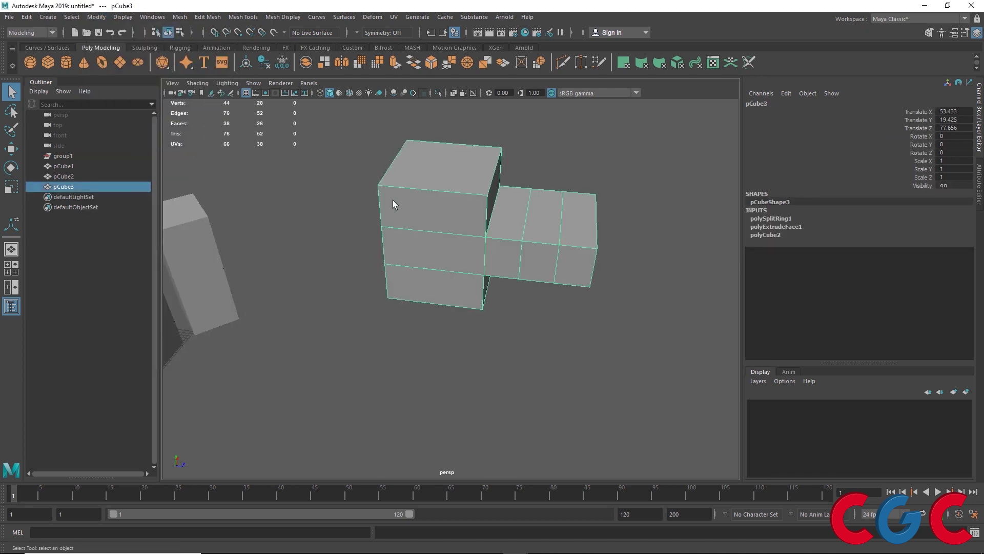
left_click_drag(395, 202, 469, 211, "alt")
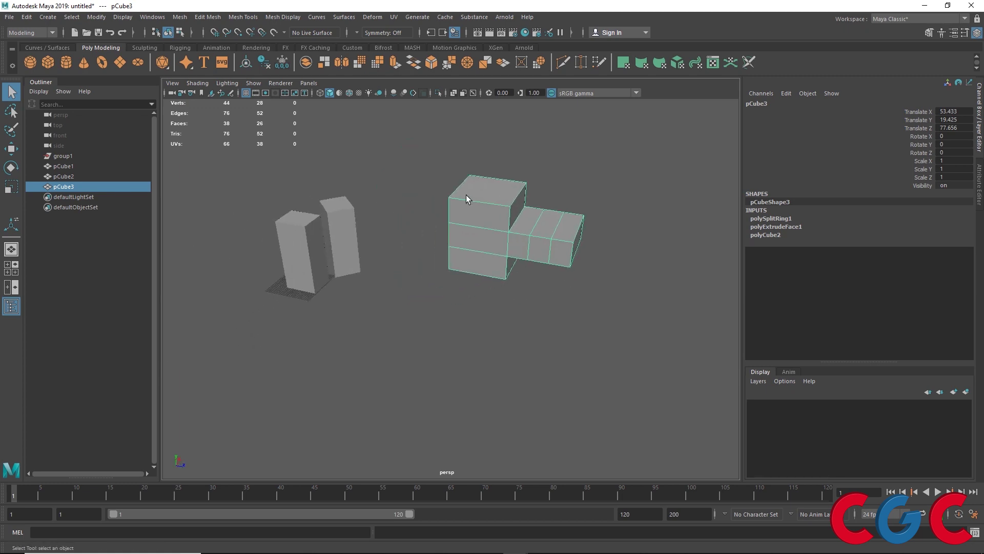